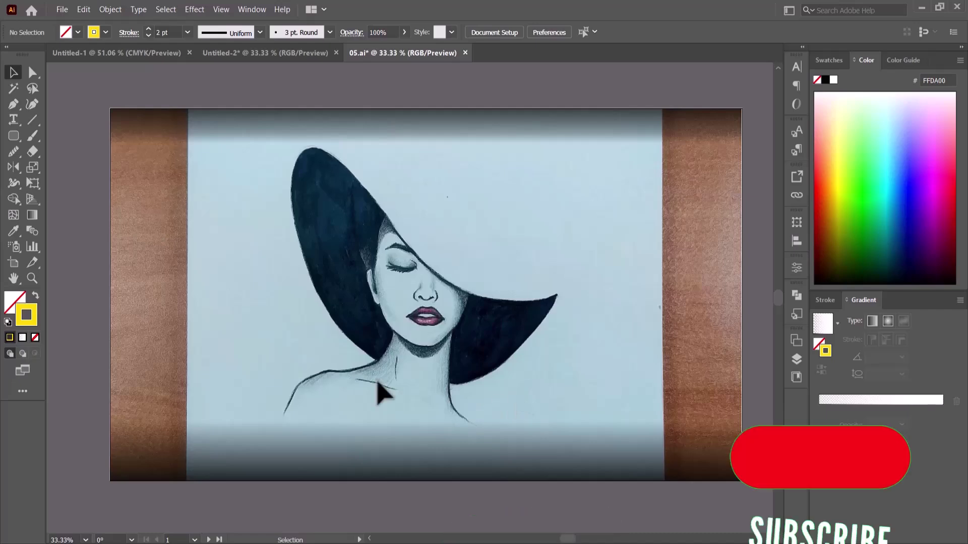
Select the Pen tool and zoom to 150% on the woman's jaw near the hat brim
{"action": "left_click", "coordinate": [11, 103]}
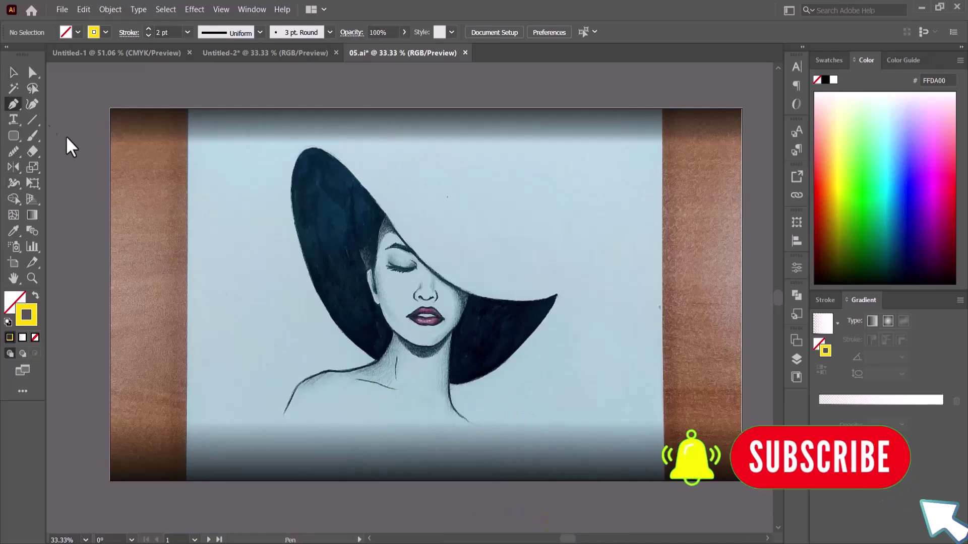
{"action": "scroll", "coordinate": [449, 343], "scroll_direction": "up", "scroll_amount": 1, "text": "alt"}
{"action": "scroll", "coordinate": [454, 327], "scroll_direction": "up", "scroll_amount": 2, "text": "alt"}
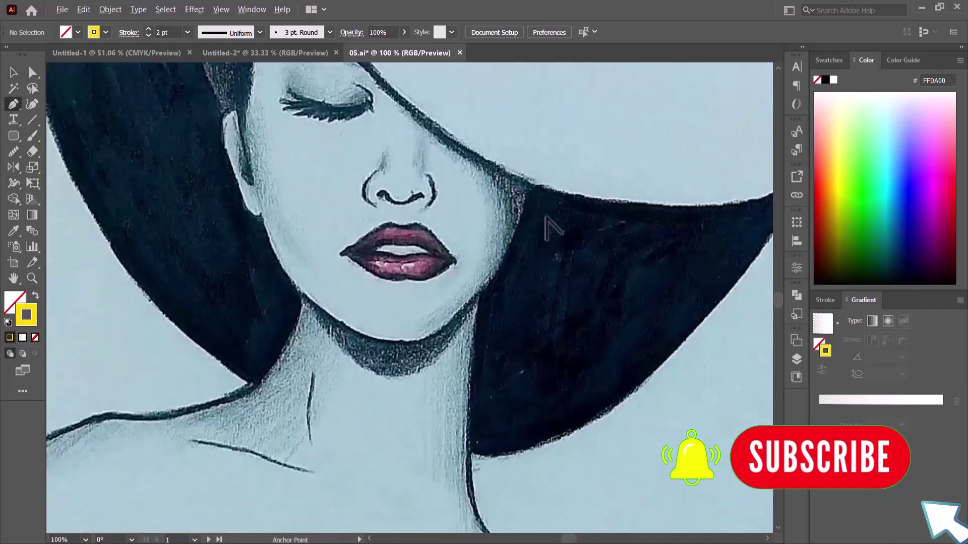
{"action": "scroll", "coordinate": [546, 230], "scroll_direction": "up", "scroll_amount": 1, "text": "alt"}
{"action": "scroll", "coordinate": [552, 240], "scroll_direction": "down", "scroll_amount": 1}
{"action": "scroll", "coordinate": [504, 252], "scroll_direction": "down", "scroll_amount": 3}
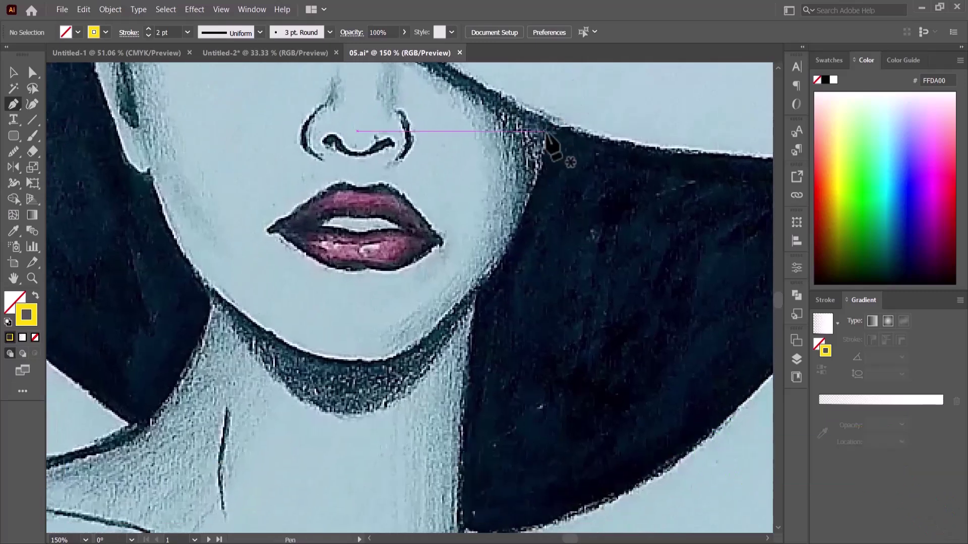
Trace a yellow outline from the hat brim down around the chin and up the left jaw
{"action": "left_click", "coordinate": [548, 125]}
{"action": "left_click_drag", "start_coordinate": [502, 266], "coordinate": [434, 332]}
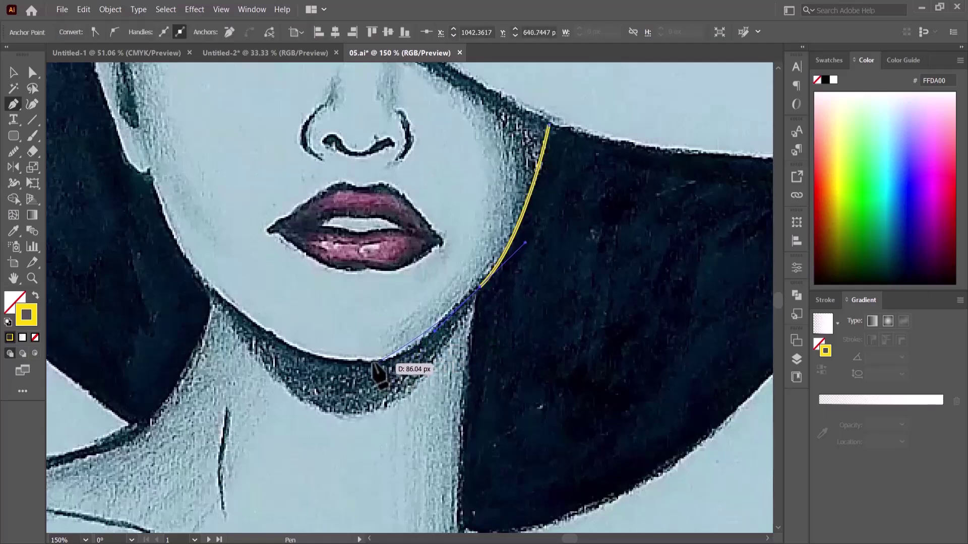
{"action": "mouse_move", "coordinate": [394, 358]}
{"action": "left_mouse_down"}
{"action": "mouse_move", "coordinate": [325, 359]}
{"action": "mouse_move", "coordinate": [265, 332]}
{"action": "mouse_move", "coordinate": [195, 280]}
{"action": "left_mouse_up"}
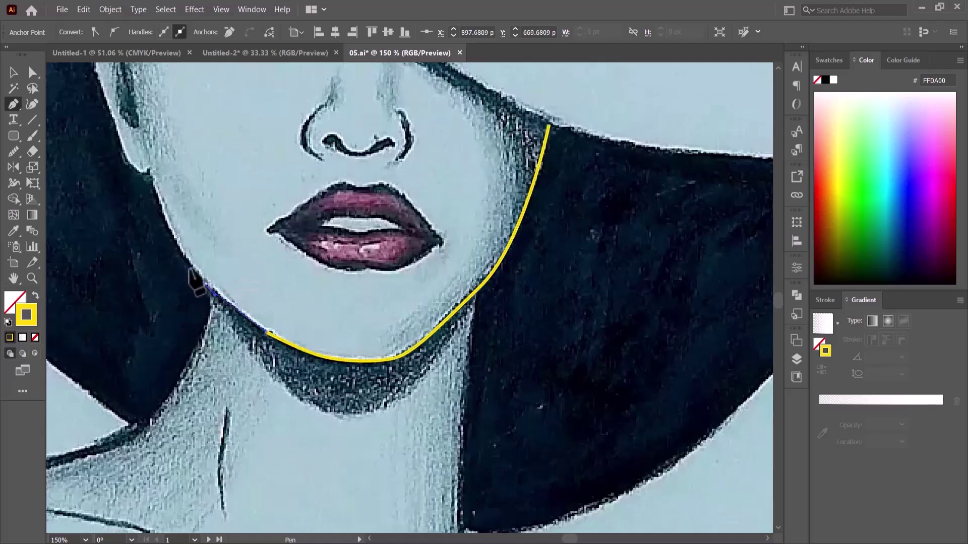
{"action": "left_click_drag", "start_coordinate": [154, 179], "coordinate": [147, 156]}
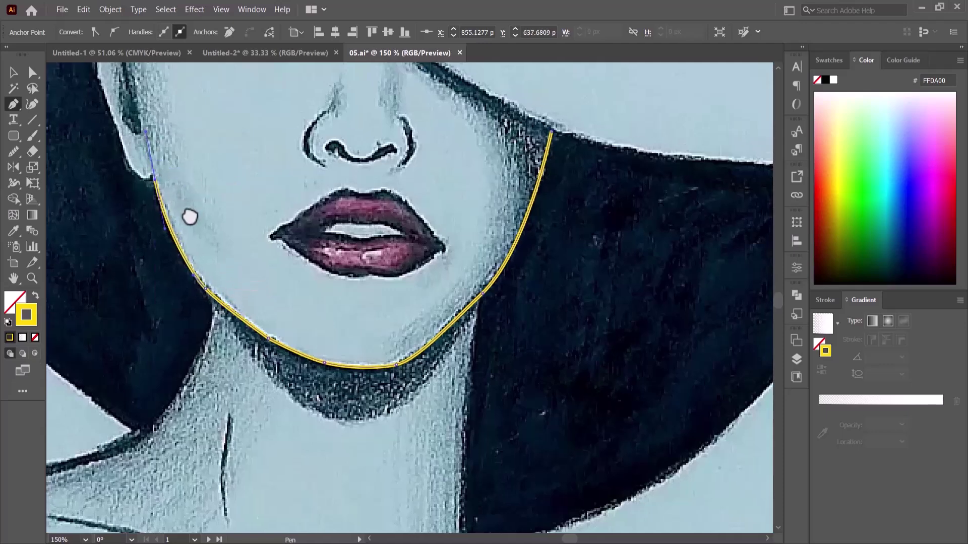
Continue the outline from below the ear, around its top, and down the inner ear
{"action": "left_click_drag", "start_coordinate": [198, 224], "coordinate": [216, 315]}
{"action": "mouse_move", "coordinate": [172, 266]}
{"action": "left_mouse_down"}
{"action": "mouse_move", "coordinate": [132, 214]}
{"action": "mouse_move", "coordinate": [113, 158]}
{"action": "left_mouse_up"}
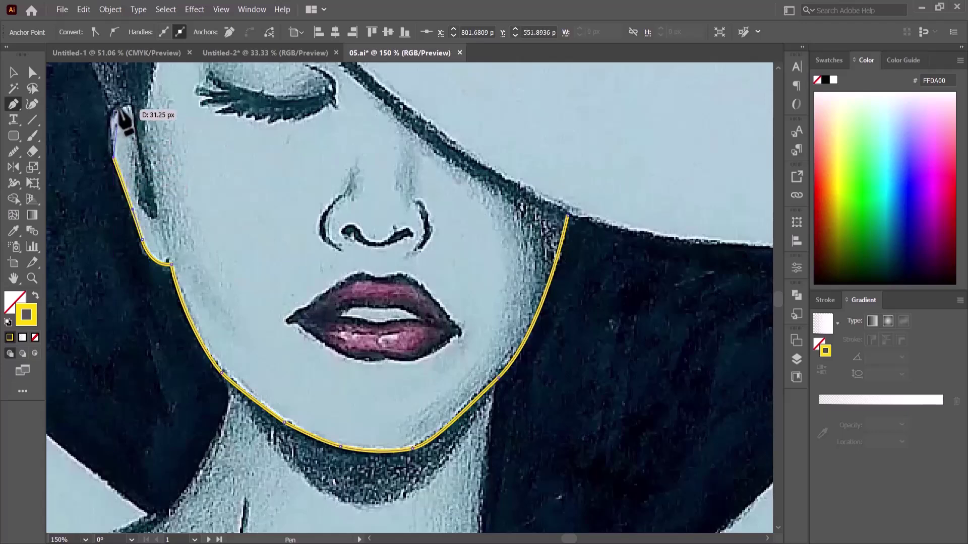
{"action": "left_click_drag", "start_coordinate": [115, 161], "coordinate": [123, 119]}
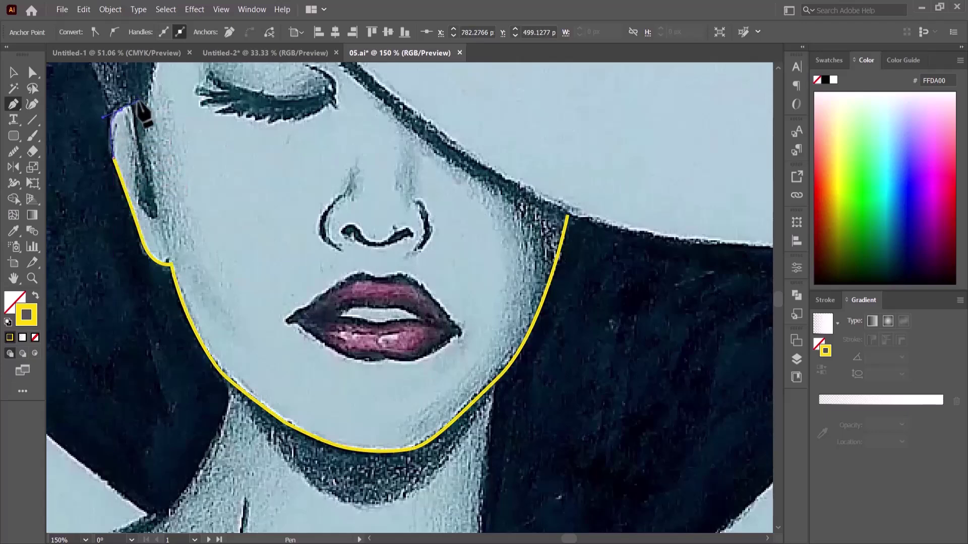
{"action": "left_click", "coordinate": [139, 103]}
{"action": "left_click", "coordinate": [139, 141]}
{"action": "left_click", "coordinate": [159, 221]}
Draw the inner-ear line down and close the inner-ear loop
{"action": "scroll", "coordinate": [136, 166], "scroll_direction": "up", "scroll_amount": 1}
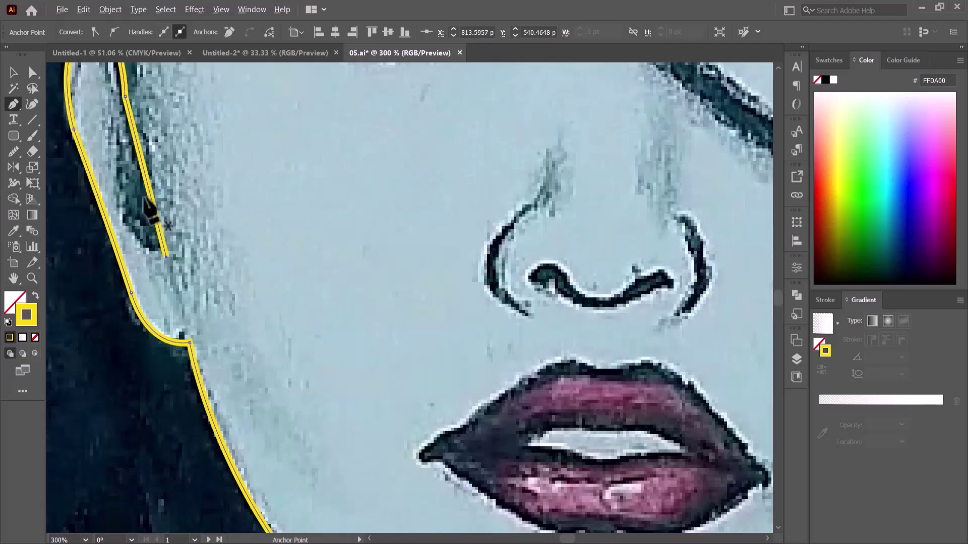
{"action": "scroll", "coordinate": [131, 181], "scroll_direction": "up", "scroll_amount": 1}
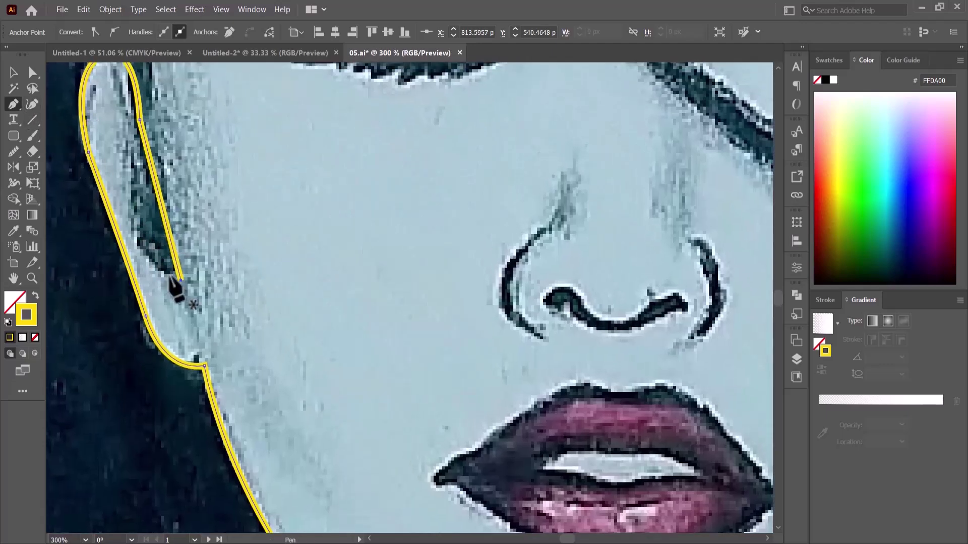
{"action": "mouse_move", "coordinate": [180, 278]}
{"action": "left_mouse_down"}
{"action": "mouse_move", "coordinate": [147, 240]}
{"action": "mouse_move", "coordinate": [139, 196]}
{"action": "left_mouse_up"}
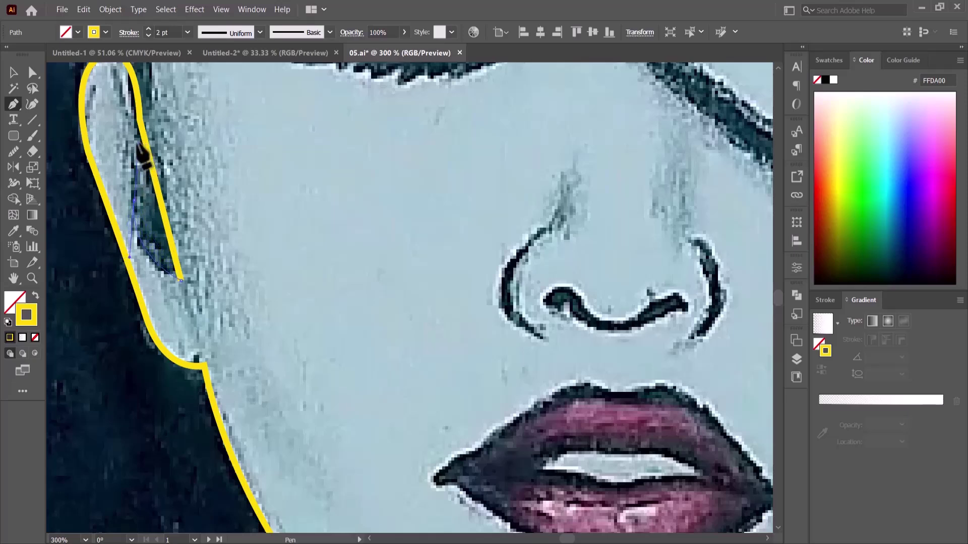
{"action": "left_click_drag", "start_coordinate": [138, 145], "coordinate": [147, 151]}
Delete the extra anchor where the ear lines cross, then deselect the outline
{"action": "left_click", "coordinate": [14, 198]}
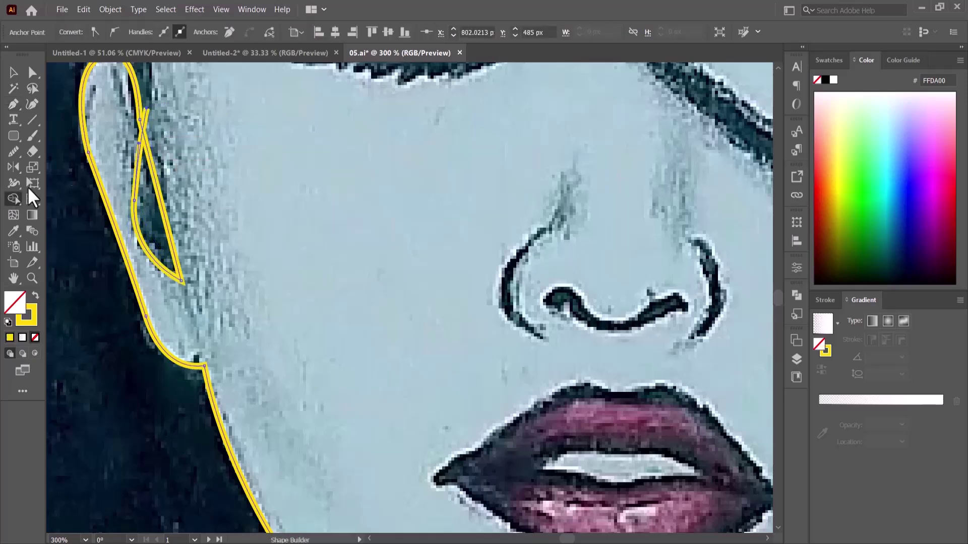
{"action": "left_click", "coordinate": [146, 113]}
{"action": "left_click", "coordinate": [30, 74]}
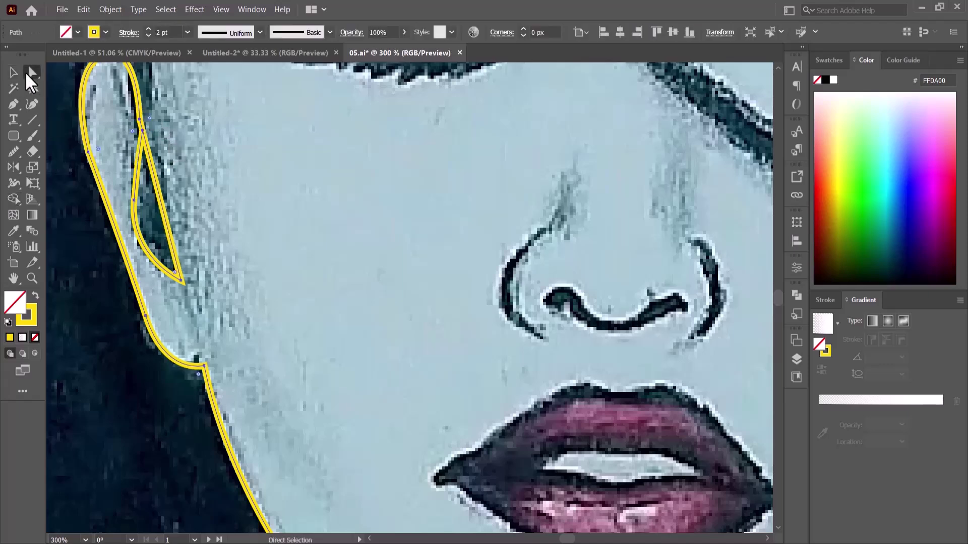
{"action": "left_click", "coordinate": [144, 131]}
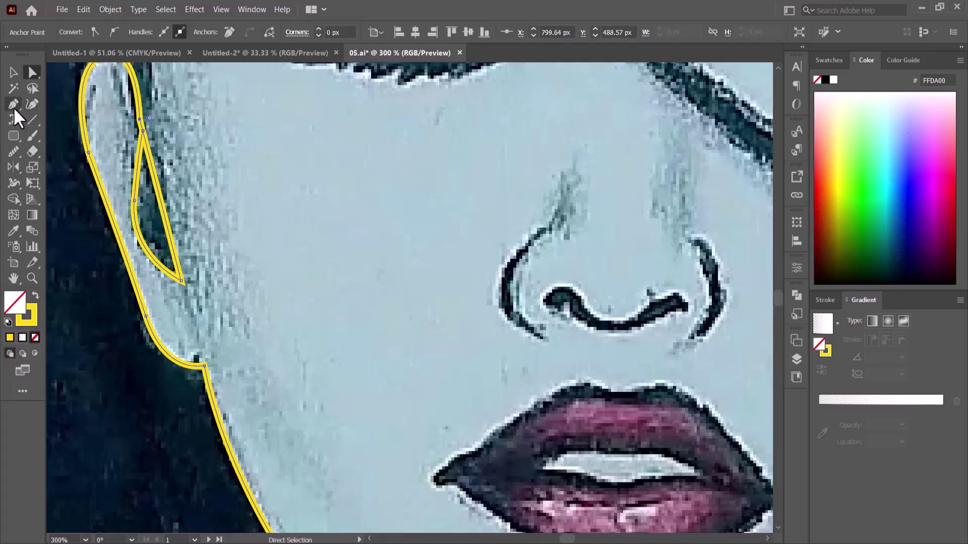
{"action": "left_click", "coordinate": [14, 105]}
{"action": "left_click", "coordinate": [92, 135]}
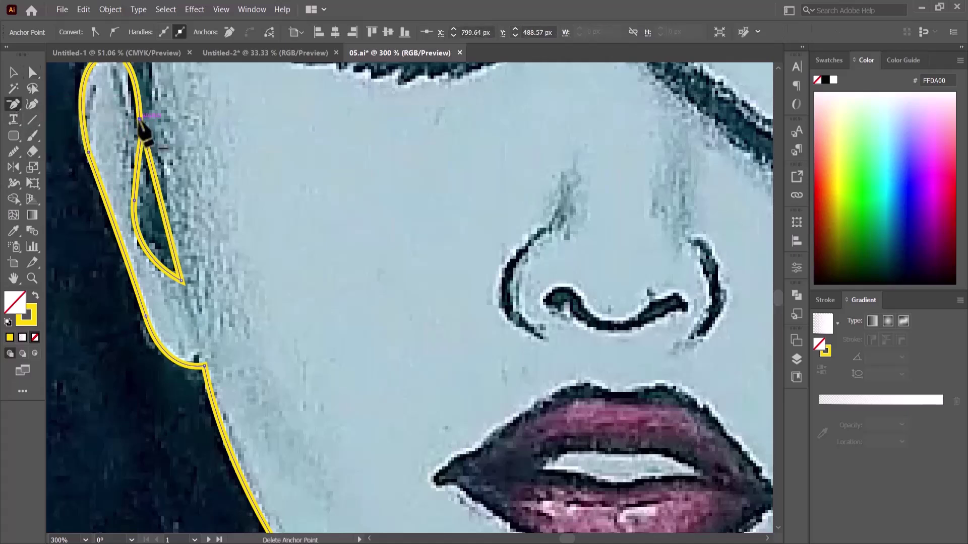
{"action": "left_click", "coordinate": [13, 73]}
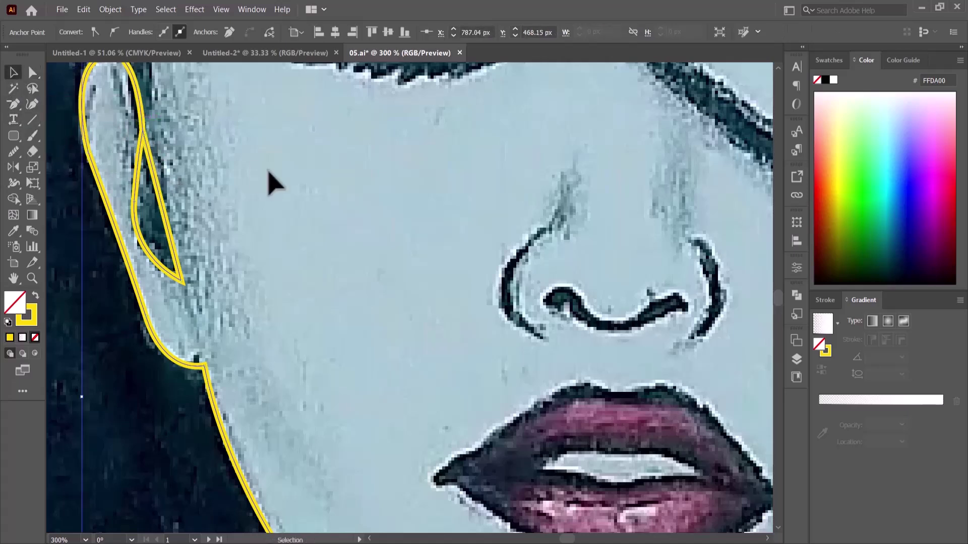
{"action": "left_click", "coordinate": [268, 182]}
Resume the outline at the top of the ear and curve it up the temple to the hat edge
{"action": "key", "text": "ctrl+1"}
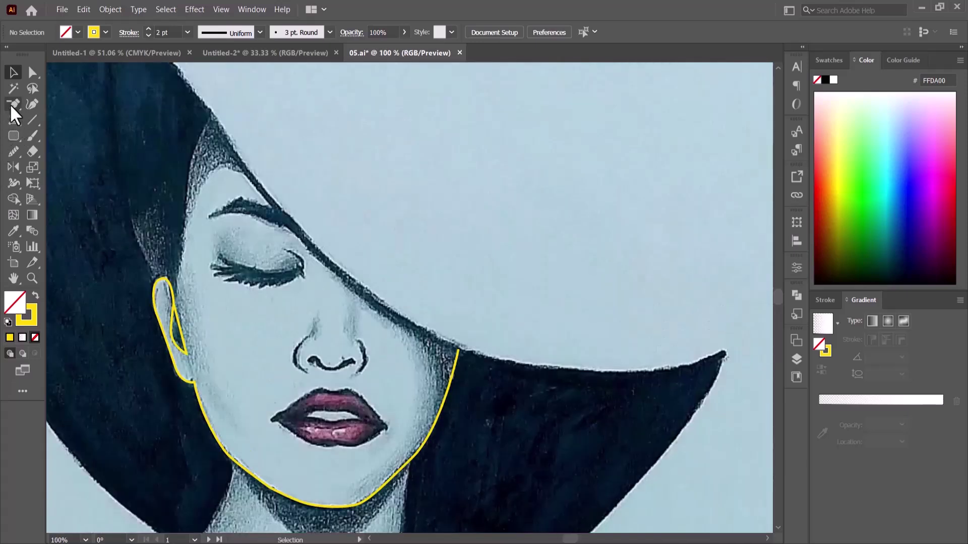
{"action": "left_click_drag", "start_coordinate": [10, 104], "coordinate": [43, 104]}
{"action": "scroll", "coordinate": [189, 264], "scroll_direction": "up", "scroll_amount": 2}
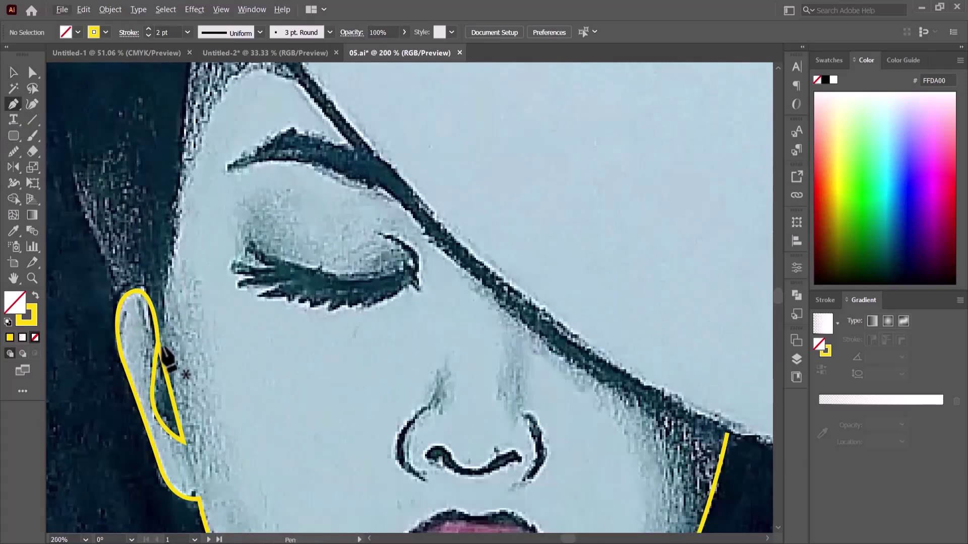
{"action": "left_click", "coordinate": [162, 347]}
{"action": "scroll", "coordinate": [163, 118], "scroll_direction": "up", "scroll_amount": 3}
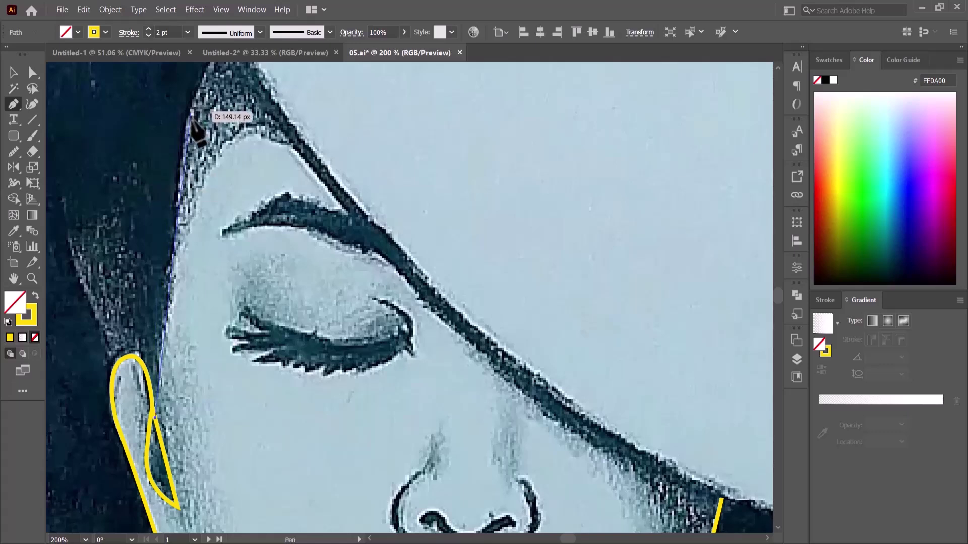
{"action": "left_click_drag", "start_coordinate": [199, 130], "coordinate": [186, 206]}
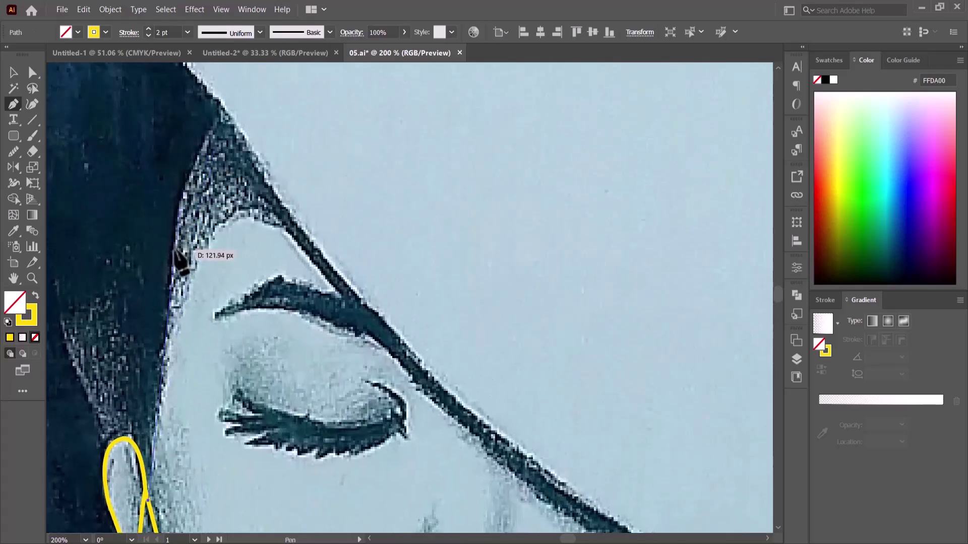
{"action": "left_click", "coordinate": [174, 250]}
{"action": "left_click_drag", "start_coordinate": [225, 112], "coordinate": [268, 76]}
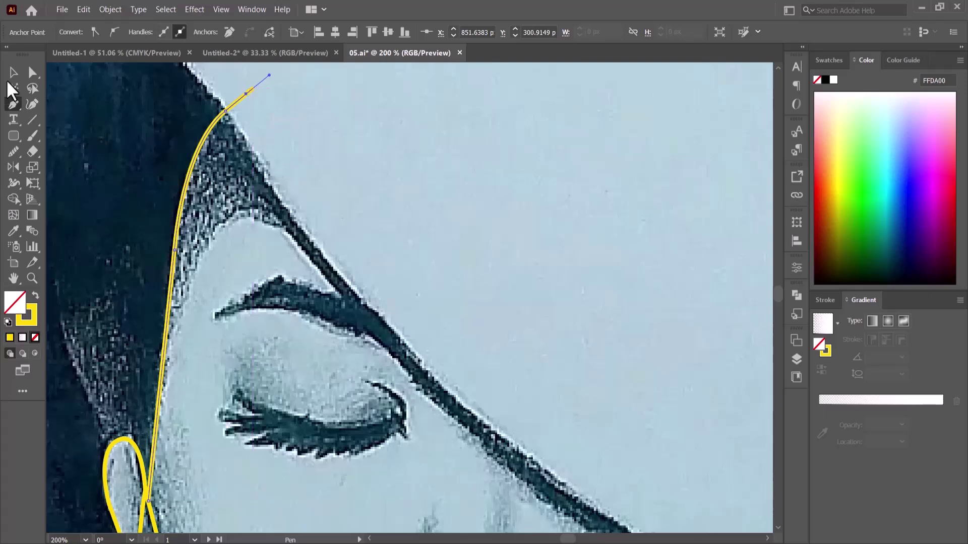
{"action": "left_click", "coordinate": [16, 73]}
{"action": "left_click", "coordinate": [432, 222]}
Smooth the yellow curve along the bottom of the chin and the right jawline
{"action": "key", "text": "ctrl+minus"}
{"action": "key", "text": "ctrl+minus"}
{"action": "key", "text": "ctrl+minus"}
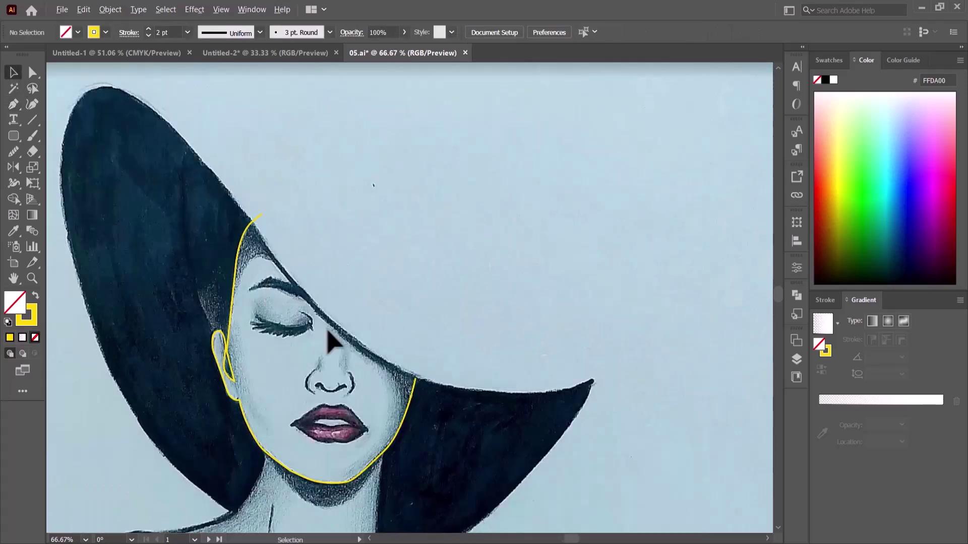
{"action": "left_click_drag", "start_coordinate": [327, 334], "coordinate": [352, 277]}
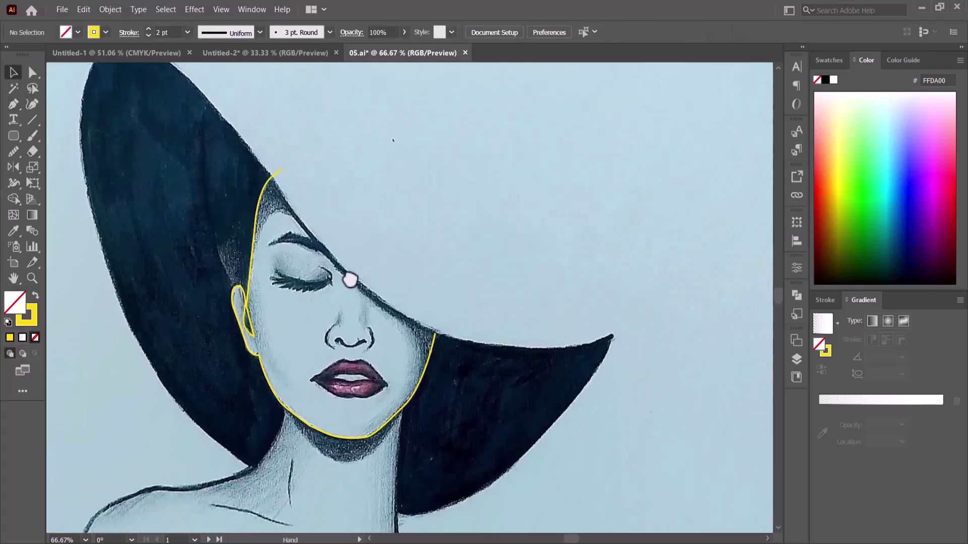
{"action": "scroll", "coordinate": [398, 353], "scroll_direction": "down", "scroll_amount": 2}
{"action": "key", "text": "ctrl+plus"}
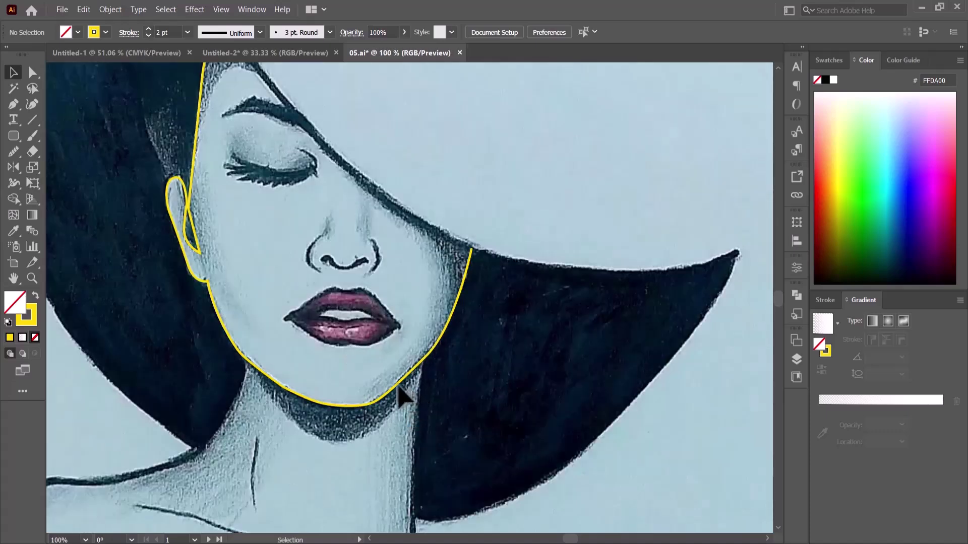
{"action": "left_click", "coordinate": [399, 387]}
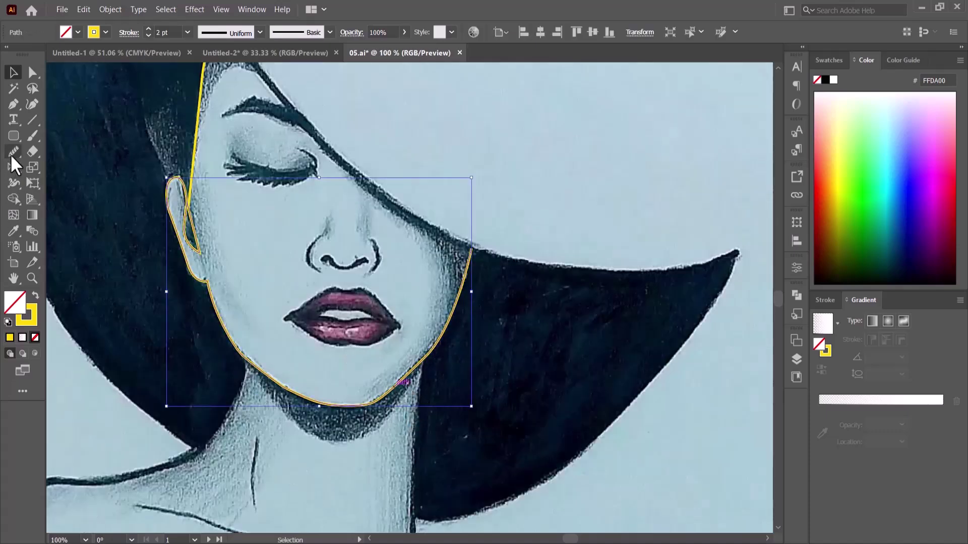
{"action": "left_click", "coordinate": [11, 156]}
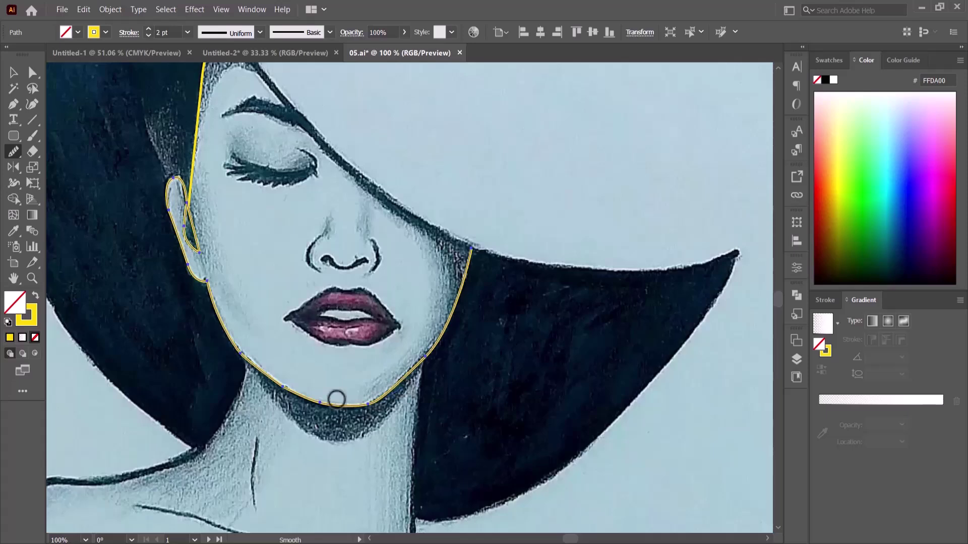
{"action": "left_click_drag", "start_coordinate": [336, 400], "coordinate": [388, 386]}
{"action": "mouse_move", "coordinate": [324, 409]}
{"action": "left_mouse_down"}
{"action": "mouse_move", "coordinate": [444, 358]}
{"action": "mouse_move", "coordinate": [466, 275]}
{"action": "left_mouse_up"}
{"action": "left_click_drag", "start_coordinate": [435, 347], "coordinate": [388, 392]}
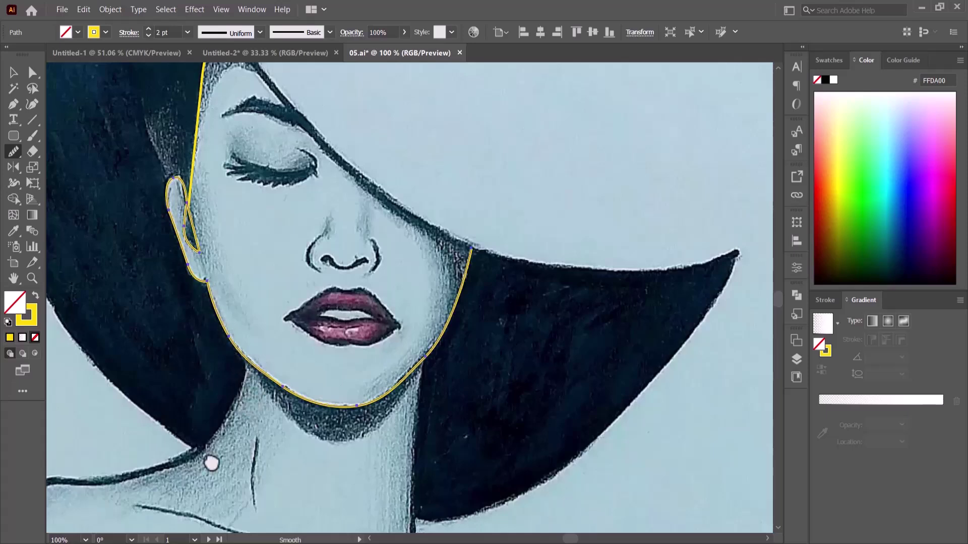
Deselect the outline and zoom out to bring the neck and shoulders into view
{"action": "left_click", "coordinate": [12, 78]}
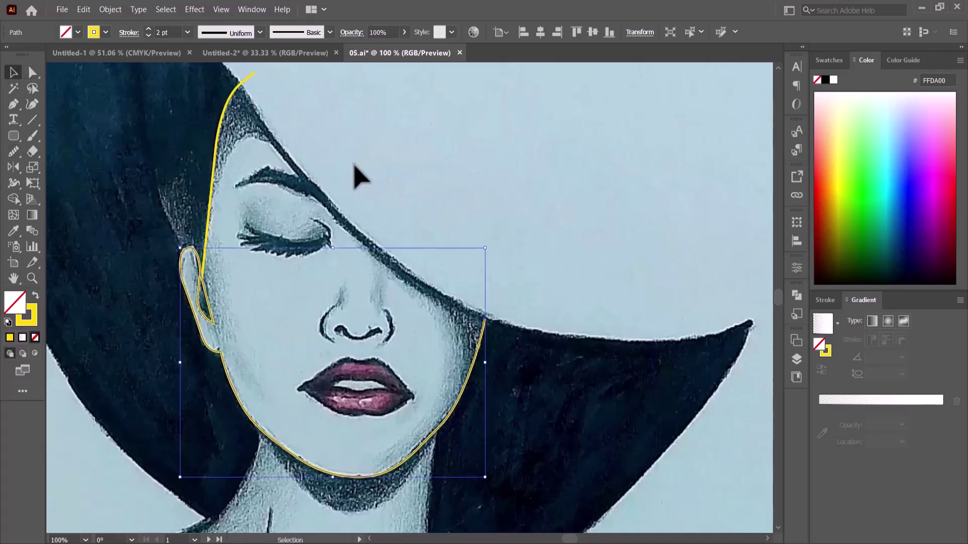
{"action": "left_click", "coordinate": [573, 372]}
{"action": "key", "text": "ctrl+minus"}
{"action": "key", "text": "ctrl+minus"}
{"action": "left_click_drag", "start_coordinate": [401, 353], "coordinate": [404, 328]}
{"action": "scroll", "coordinate": [353, 323], "scroll_direction": "down", "scroll_amount": 3}
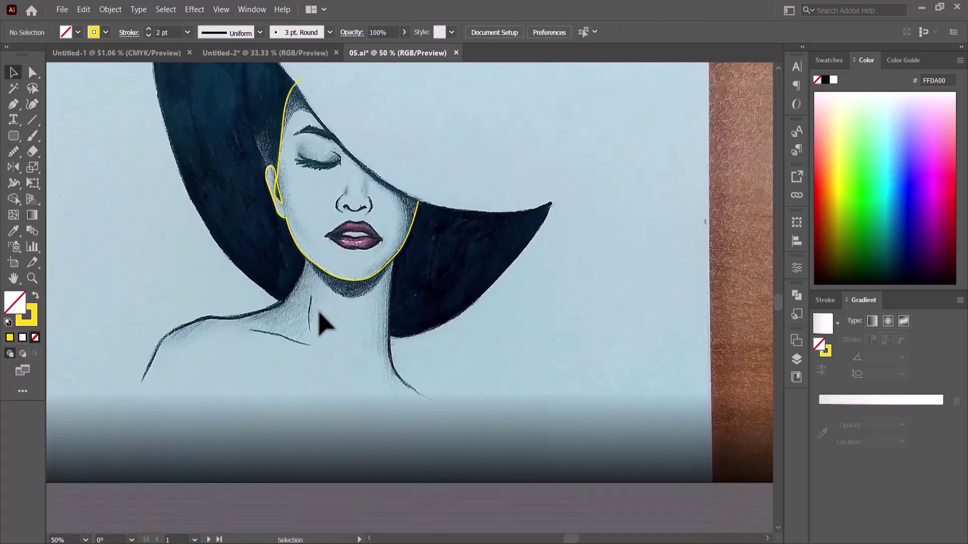
{"action": "scroll", "coordinate": [194, 335], "scroll_direction": "up", "scroll_amount": 1}
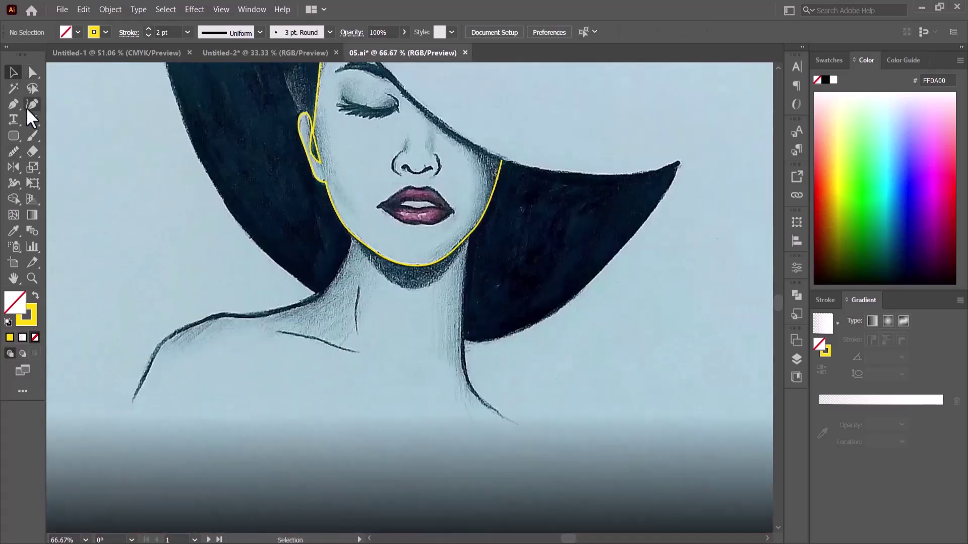
Extend the chin outline down the left neck, over the shoulder and upper arm, then smooth it
{"action": "key", "text": "p"}
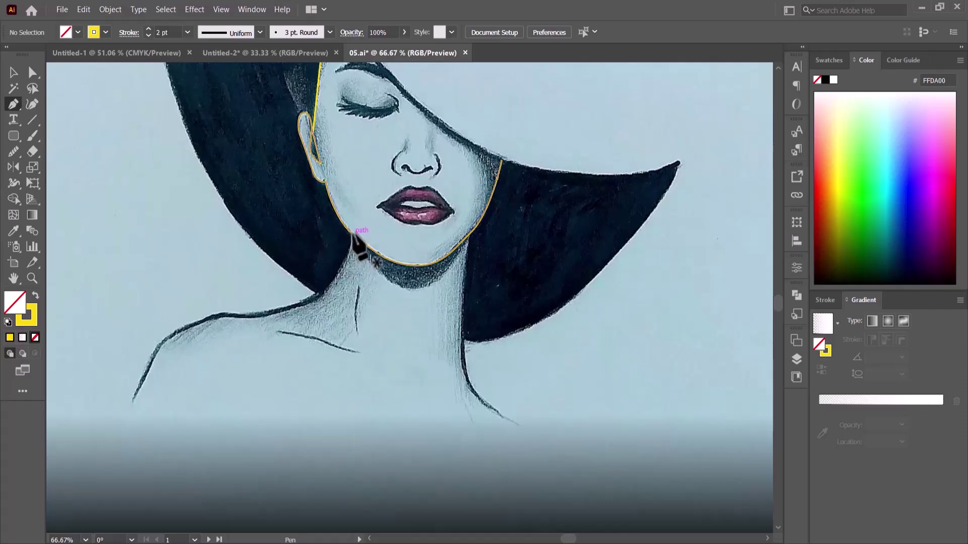
{"action": "left_click", "coordinate": [351, 233]}
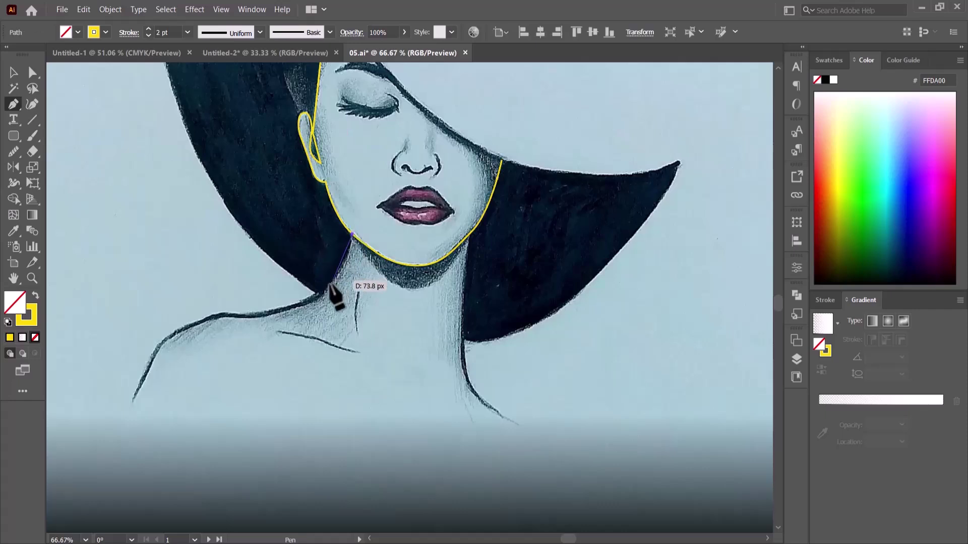
{"action": "mouse_move", "coordinate": [317, 295]}
{"action": "left_mouse_down"}
{"action": "mouse_move", "coordinate": [302, 311]}
{"action": "mouse_move", "coordinate": [208, 317]}
{"action": "left_mouse_up"}
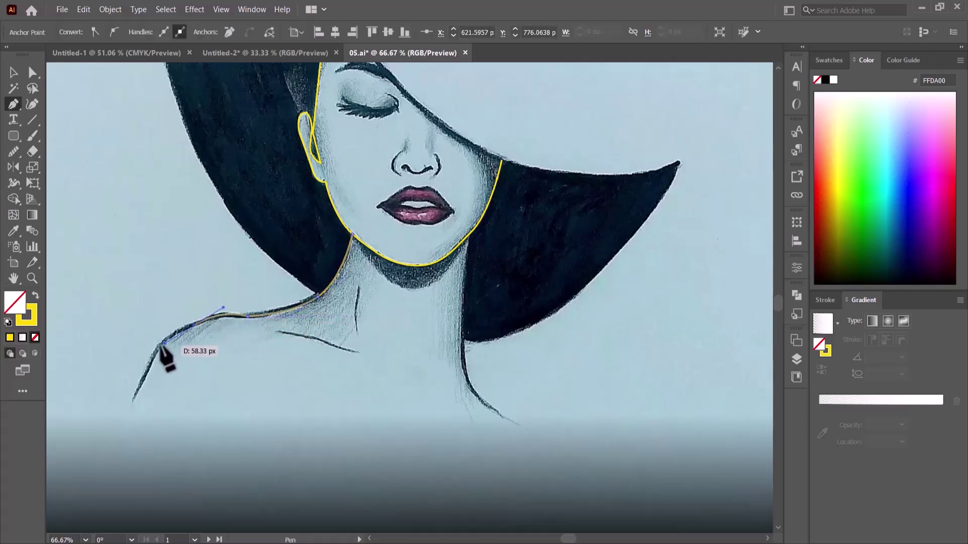
{"action": "left_click", "coordinate": [158, 346]}
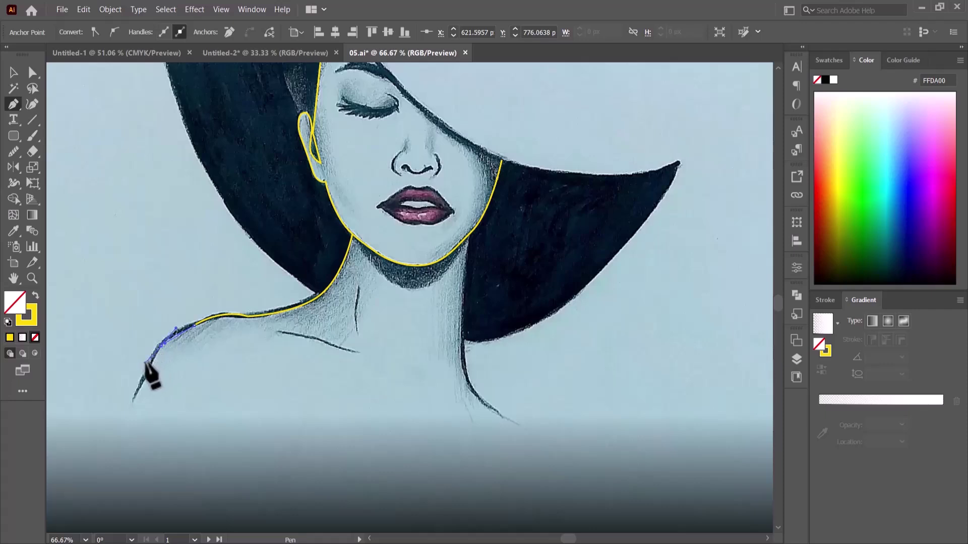
{"action": "mouse_move", "coordinate": [146, 361]}
{"action": "left_mouse_down"}
{"action": "mouse_move", "coordinate": [138, 411]}
{"action": "mouse_move", "coordinate": [102, 467]}
{"action": "left_mouse_up"}
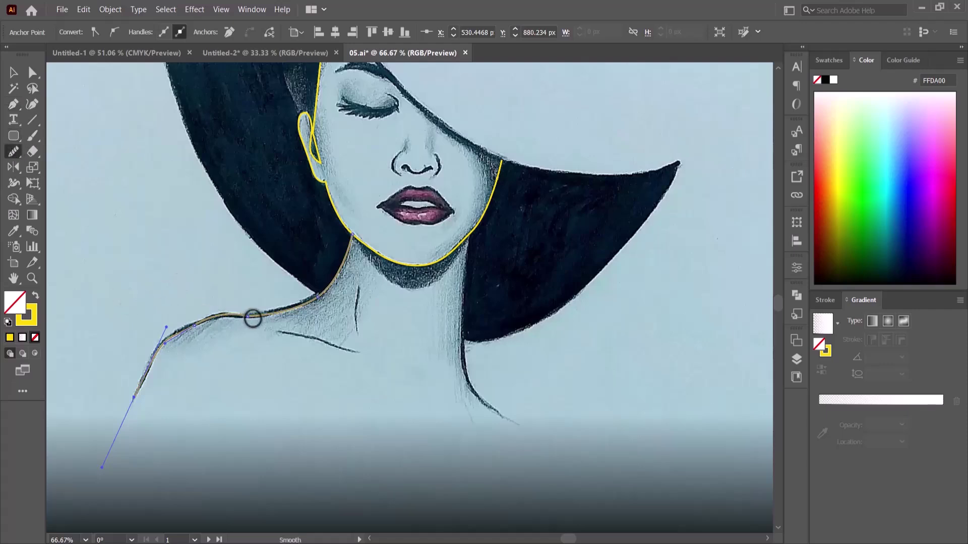
{"action": "mouse_move", "coordinate": [252, 318]}
{"action": "left_mouse_down"}
{"action": "mouse_move", "coordinate": [173, 339]}
{"action": "mouse_move", "coordinate": [219, 317]}
{"action": "mouse_move", "coordinate": [196, 320]}
{"action": "mouse_move", "coordinate": [139, 370]}
{"action": "left_mouse_up"}
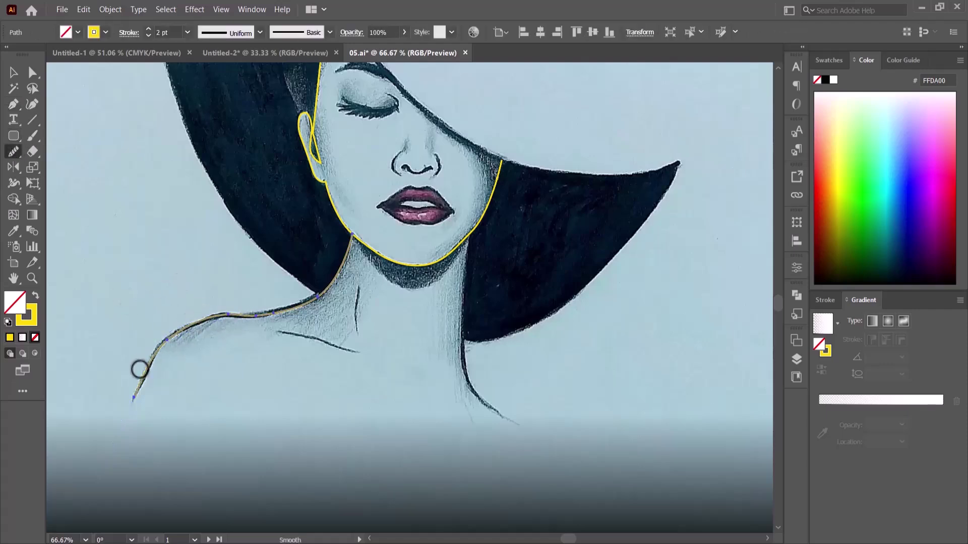
{"action": "left_click_drag", "start_coordinate": [289, 304], "coordinate": [218, 308]}
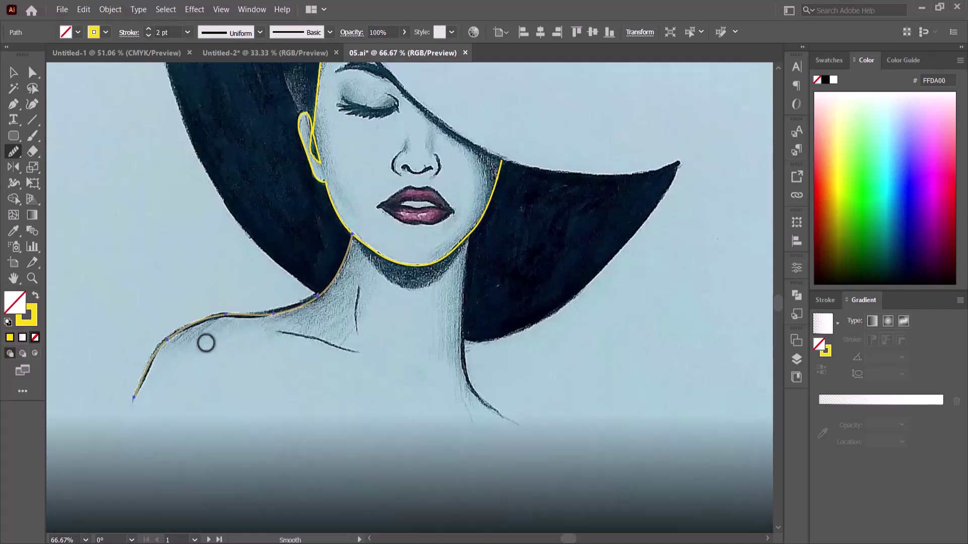
Draw a new yellow line from the right jaw down the neck to the shoulder
{"action": "key", "text": "v"}
{"action": "left_click", "coordinate": [155, 207]}
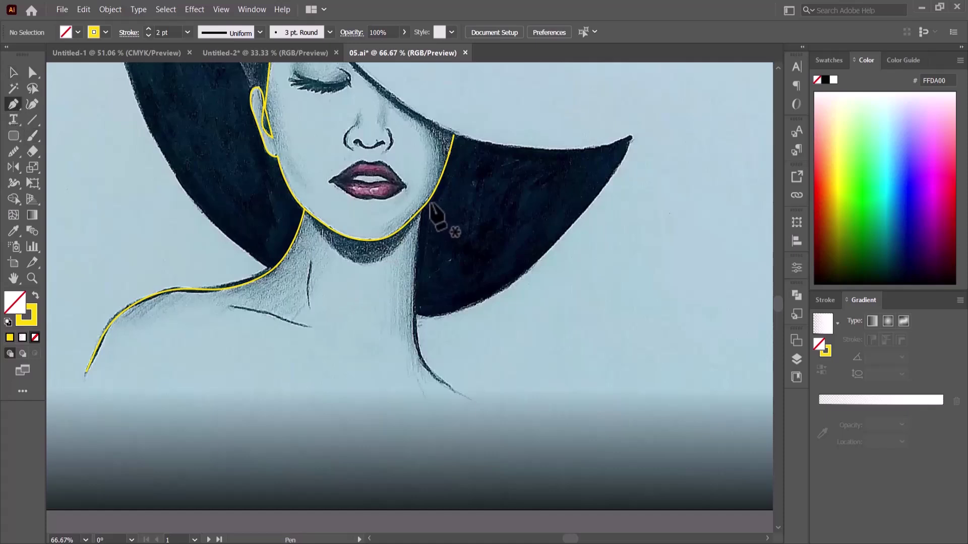
{"action": "left_click", "coordinate": [425, 205]}
{"action": "left_click_drag", "start_coordinate": [414, 338], "coordinate": [427, 359]}
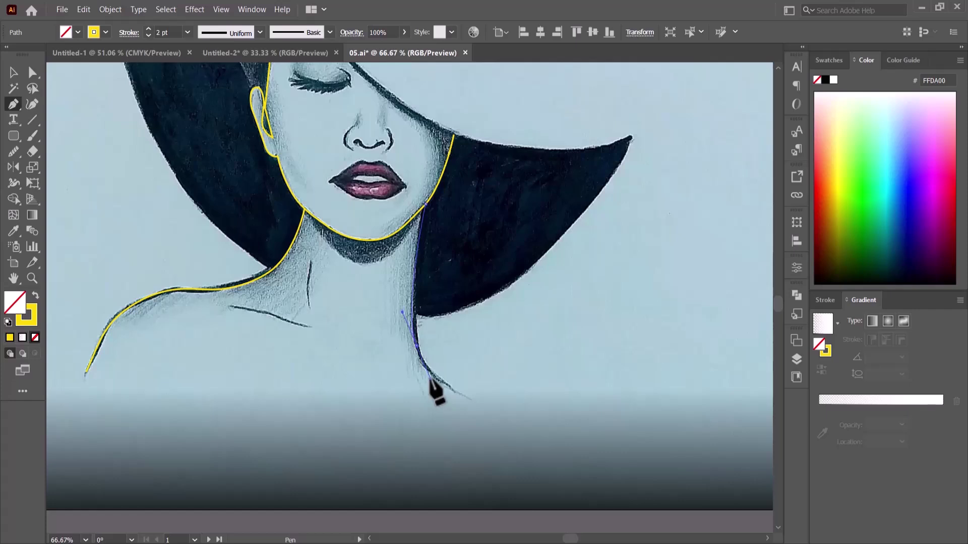
{"action": "left_click", "coordinate": [465, 398]}
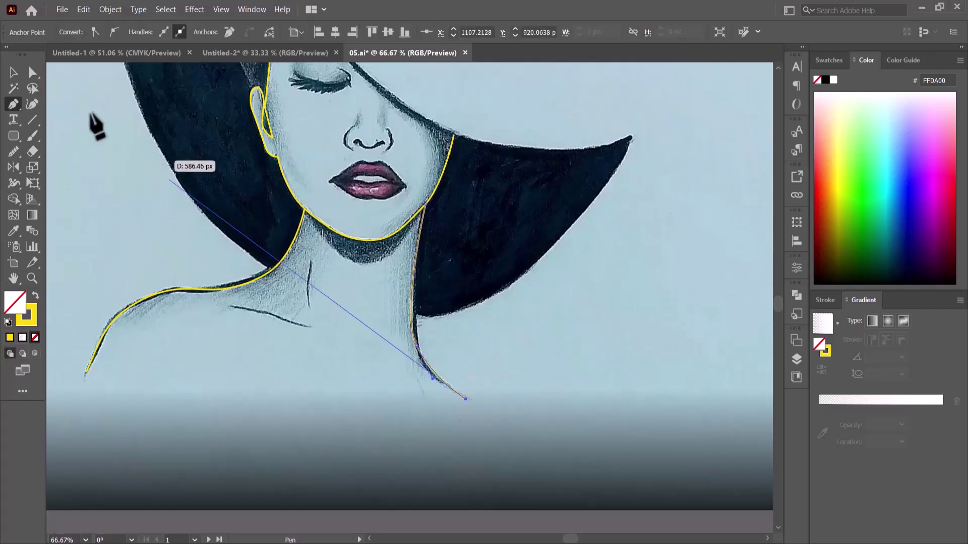
{"action": "left_click", "coordinate": [14, 73]}
{"action": "left_click", "coordinate": [527, 374]}
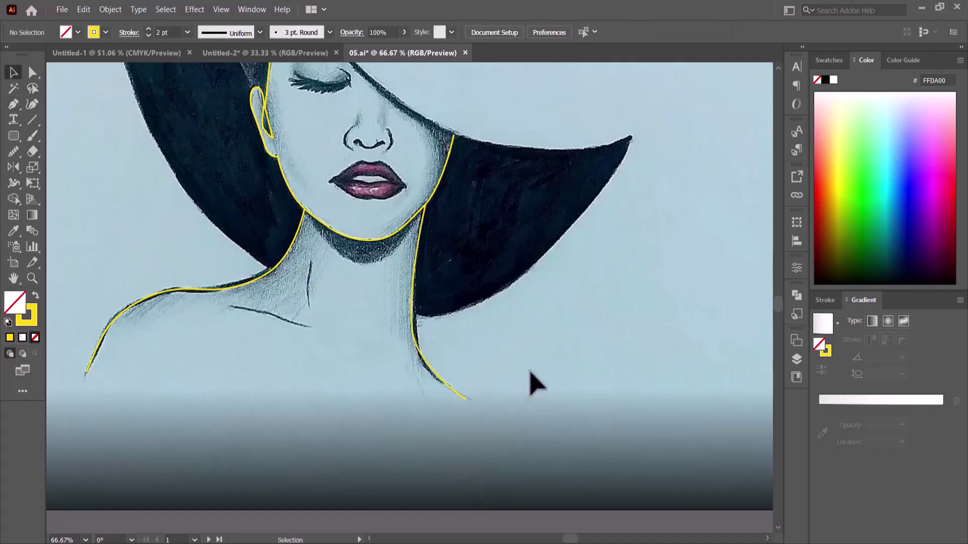
Smooth the right neck line, deselect it, and zoom out to view the whole hat
{"action": "left_click", "coordinate": [443, 396]}
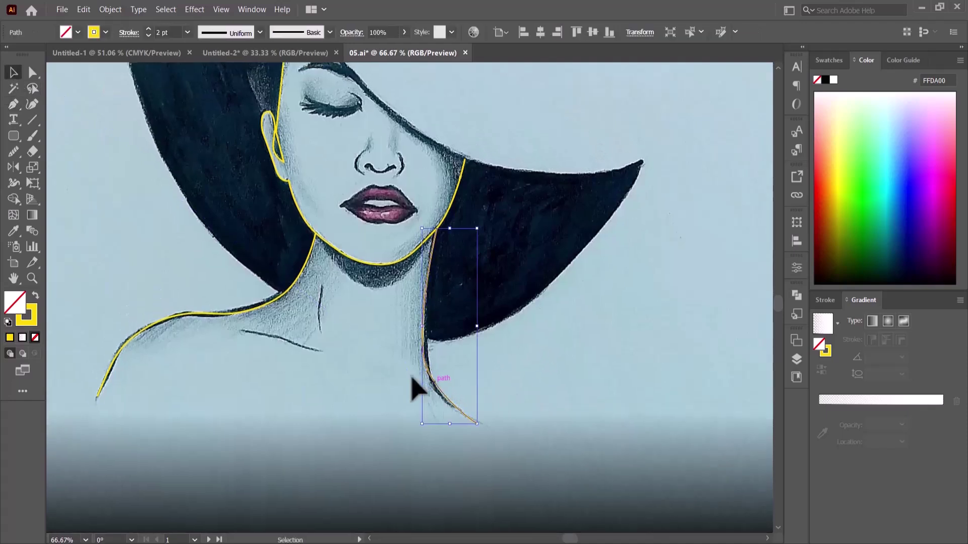
{"action": "left_click", "coordinate": [13, 151]}
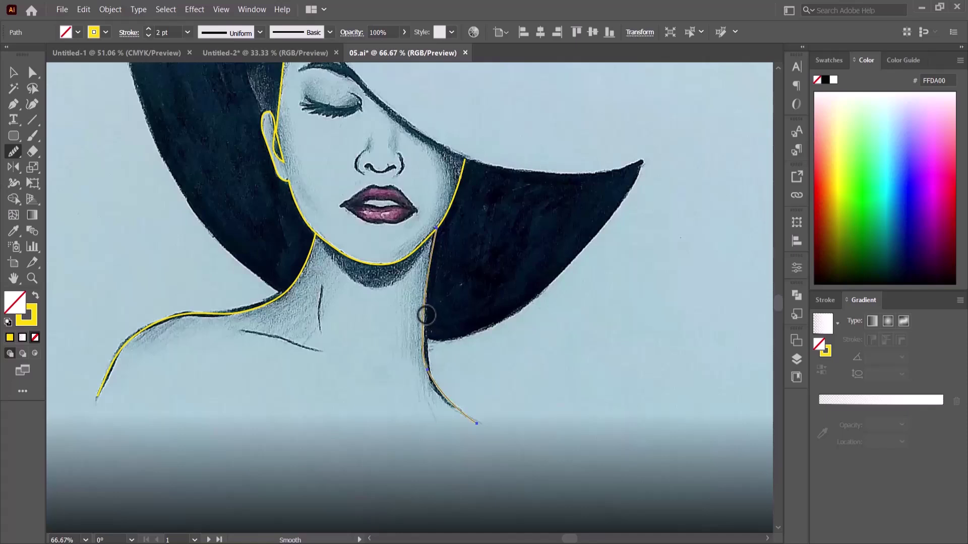
{"action": "left_click_drag", "start_coordinate": [425, 316], "coordinate": [425, 346]}
{"action": "left_click_drag", "start_coordinate": [428, 380], "coordinate": [430, 365]}
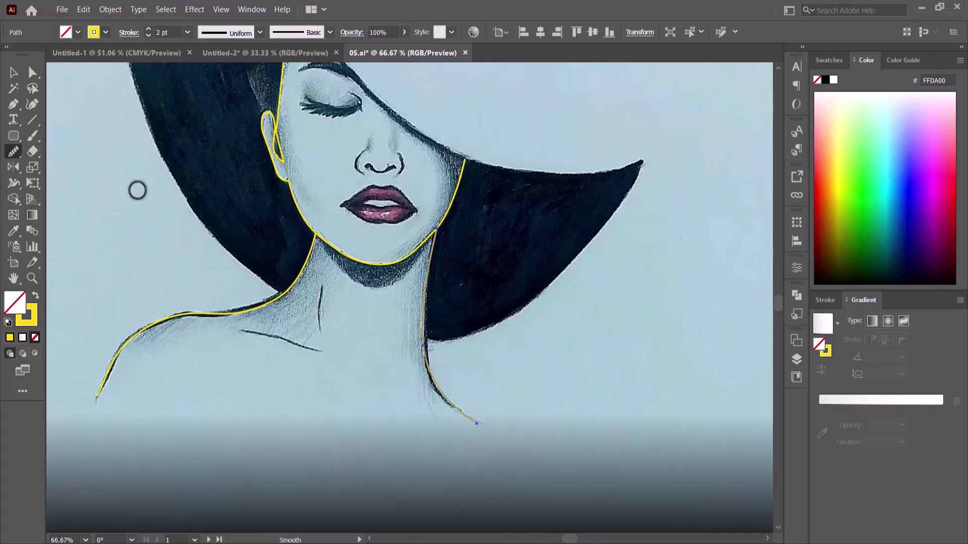
{"action": "left_click", "coordinate": [10, 68]}
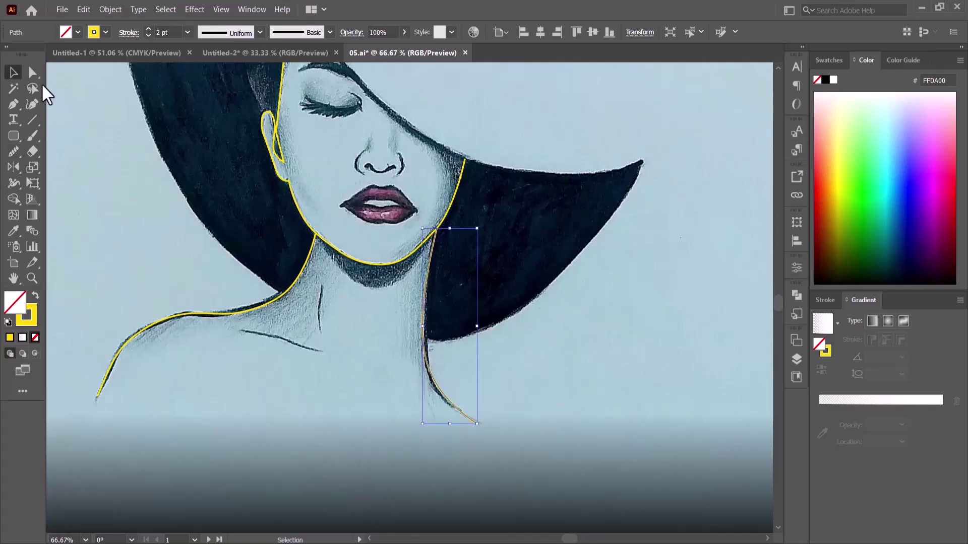
{"action": "left_click", "coordinate": [551, 361]}
{"action": "scroll", "coordinate": [546, 390], "scroll_direction": "up", "scroll_amount": 1}
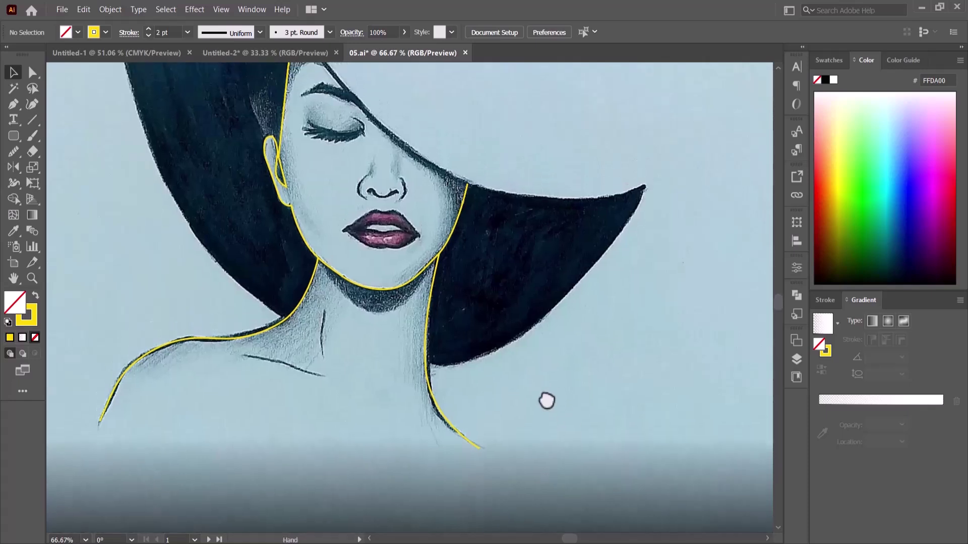
{"action": "key", "text": "ctrl+minus"}
{"action": "left_click_drag", "start_coordinate": [14, 140], "coordinate": [45, 167]}
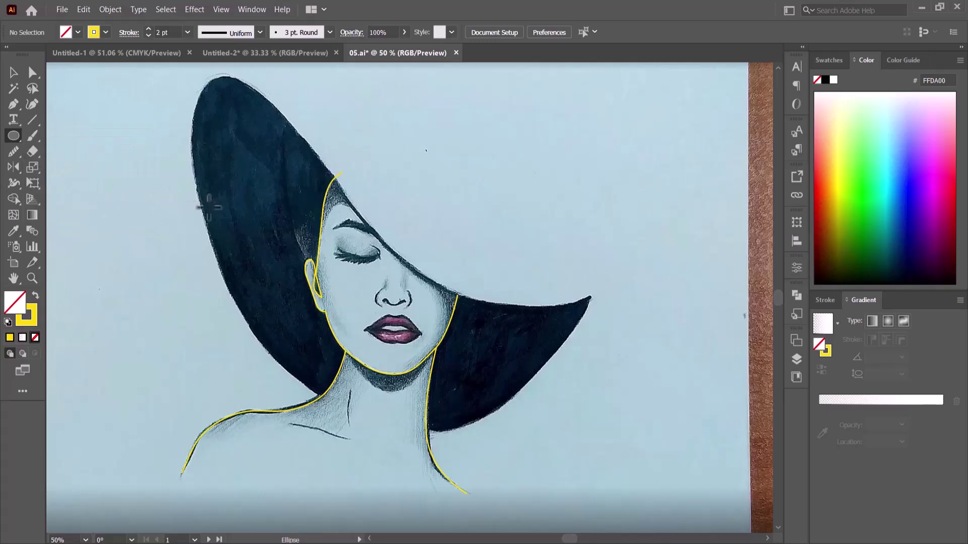
Draw a large yellow ellipse and move it over the hat
{"action": "key", "text": "ctrl+minus"}
{"action": "key", "text": "ctrl+minus"}
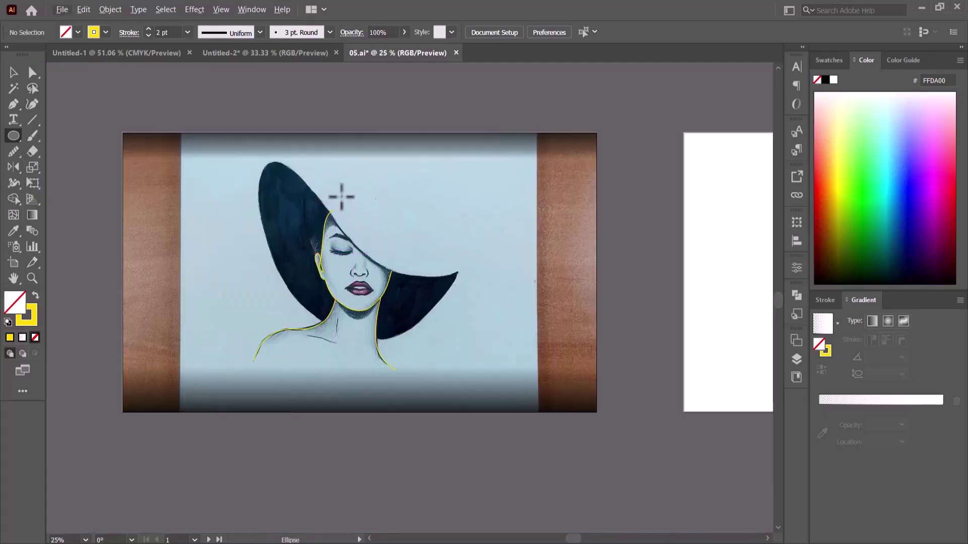
{"action": "mouse_move", "coordinate": [341, 196]}
{"action": "left_mouse_down"}
{"action": "mouse_move", "coordinate": [415, 318]}
{"action": "mouse_move", "coordinate": [476, 312]}
{"action": "left_mouse_up"}
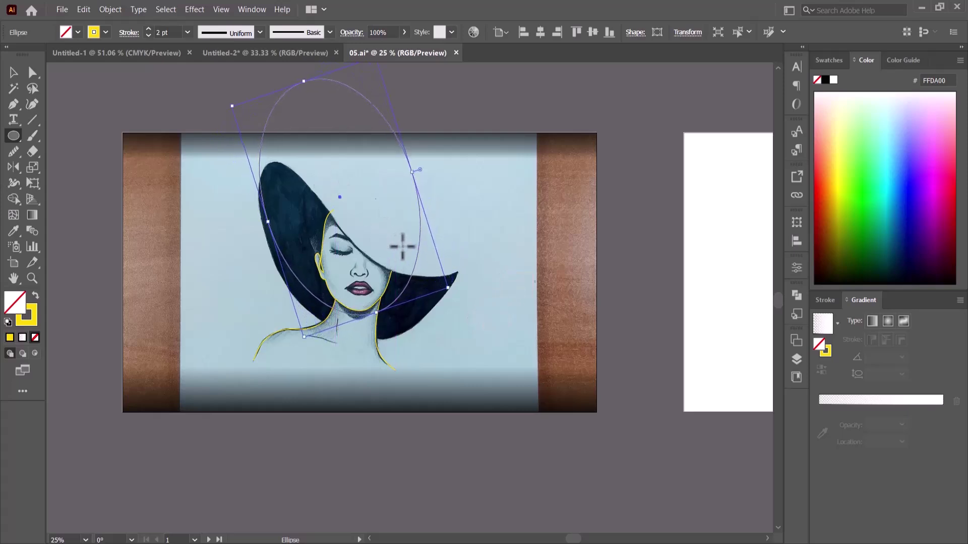
{"action": "key", "text": "v"}
{"action": "left_click_drag", "start_coordinate": [417, 262], "coordinate": [435, 285]}
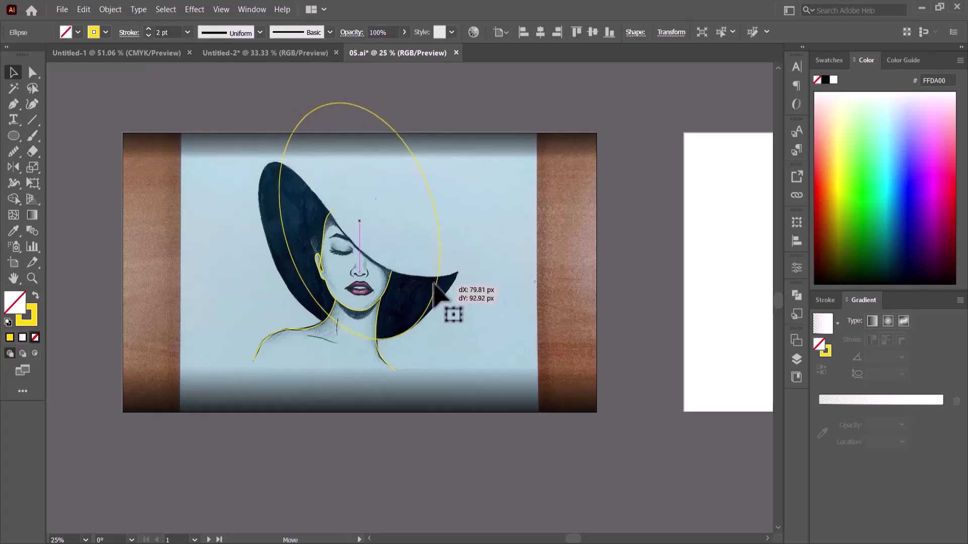
{"action": "left_click_drag", "start_coordinate": [435, 285], "coordinate": [434, 286]}
Tilt the ellipse about 30° and enlarge and widen it to fit the hat brim
{"action": "left_click_drag", "start_coordinate": [474, 317], "coordinate": [490, 294]}
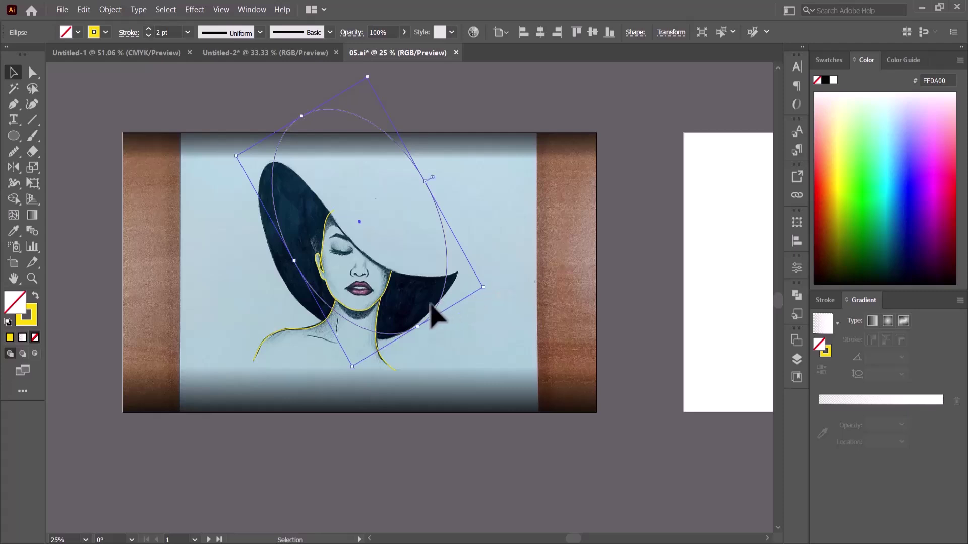
{"action": "left_click_drag", "start_coordinate": [435, 312], "coordinate": [422, 320]}
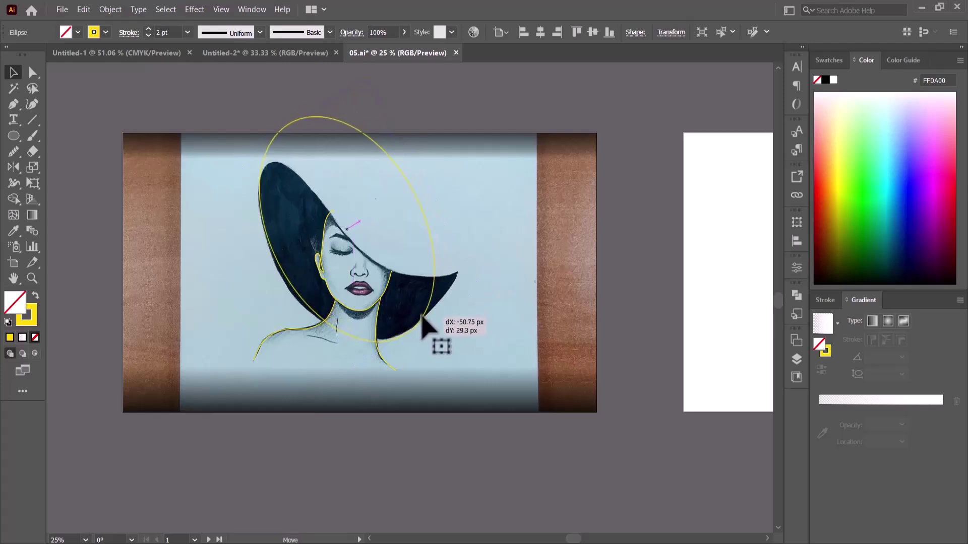
{"action": "left_click_drag", "start_coordinate": [412, 189], "coordinate": [425, 183]}
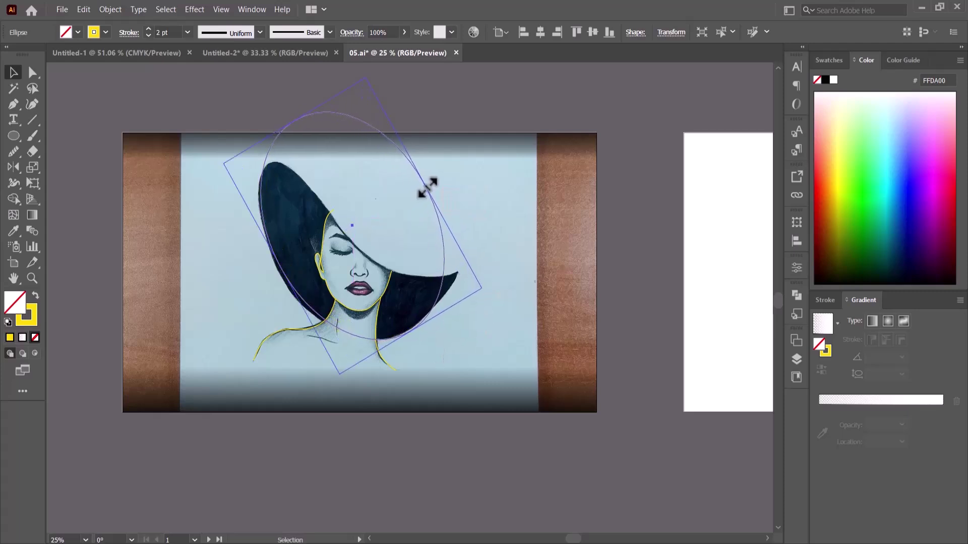
{"action": "left_click_drag", "start_coordinate": [389, 339], "coordinate": [385, 339]}
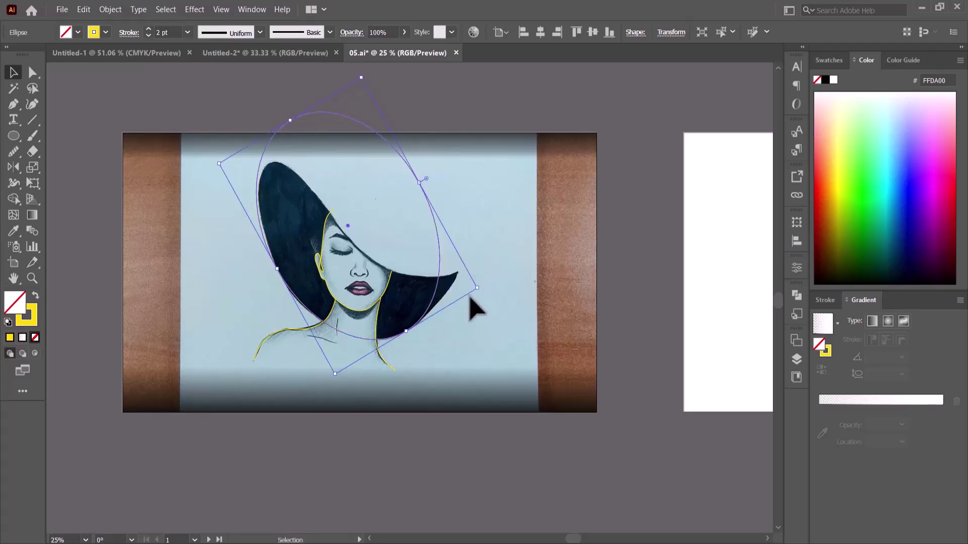
{"action": "left_click_drag", "start_coordinate": [480, 293], "coordinate": [514, 281]}
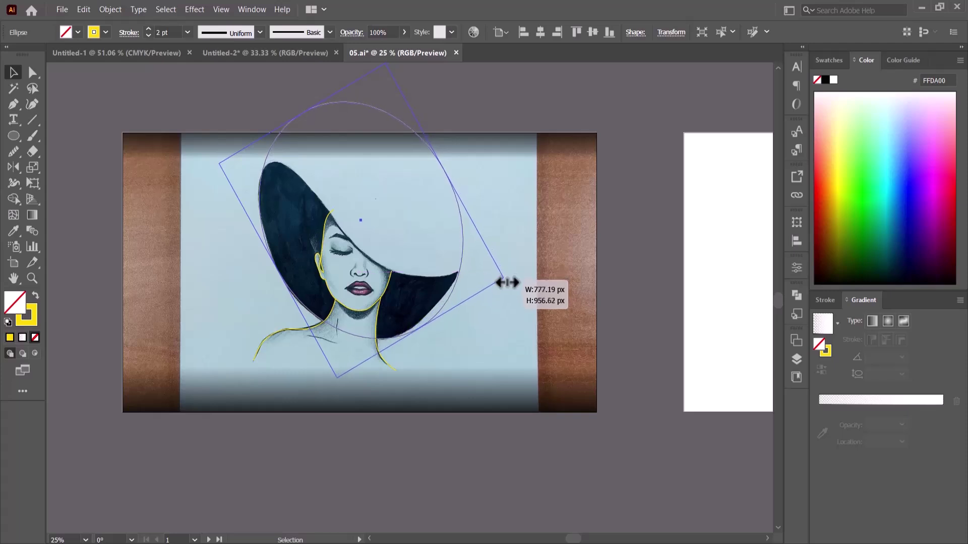
{"action": "left_click_drag", "start_coordinate": [514, 281], "coordinate": [504, 275]}
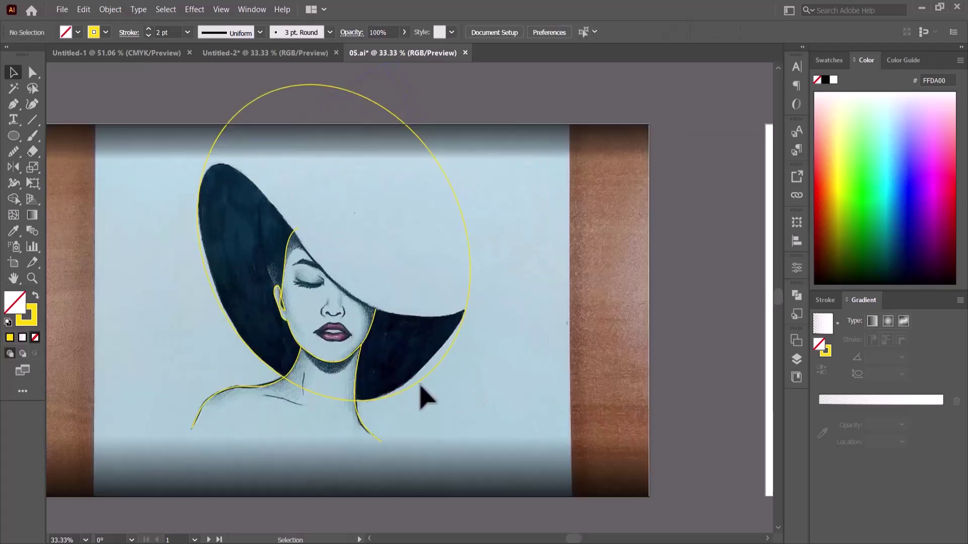
Draw a new curve from the brim tip up toward the top of the hat
{"action": "left_click", "coordinate": [12, 104]}
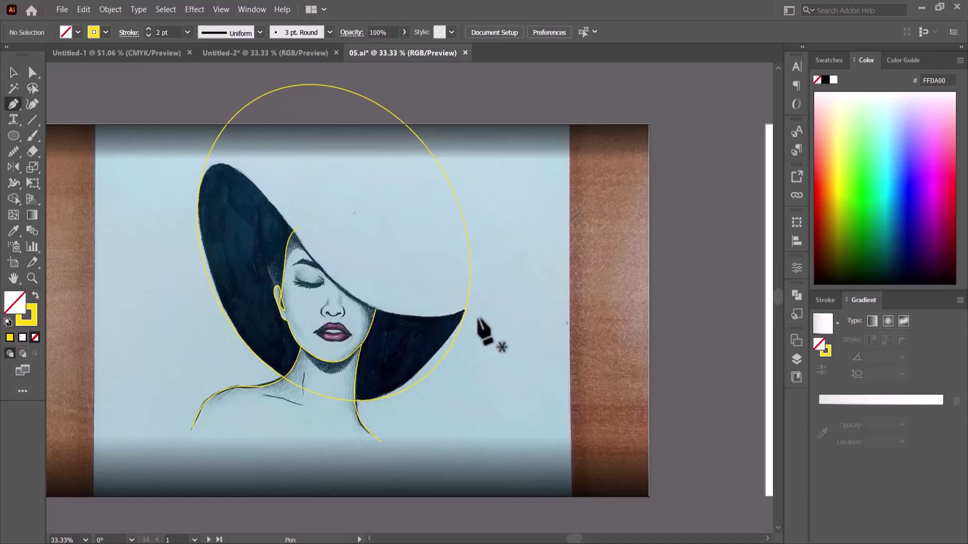
{"action": "mouse_move", "coordinate": [465, 311]}
{"action": "left_mouse_down"}
{"action": "mouse_move", "coordinate": [438, 305]}
{"action": "mouse_move", "coordinate": [404, 344]}
{"action": "left_mouse_up"}
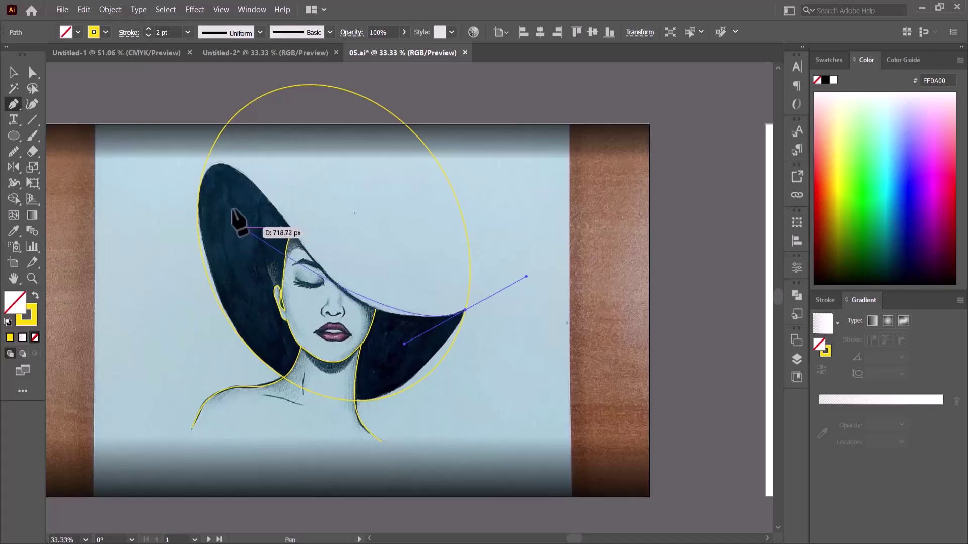
{"action": "left_click_drag", "start_coordinate": [218, 164], "coordinate": [181, 182]}
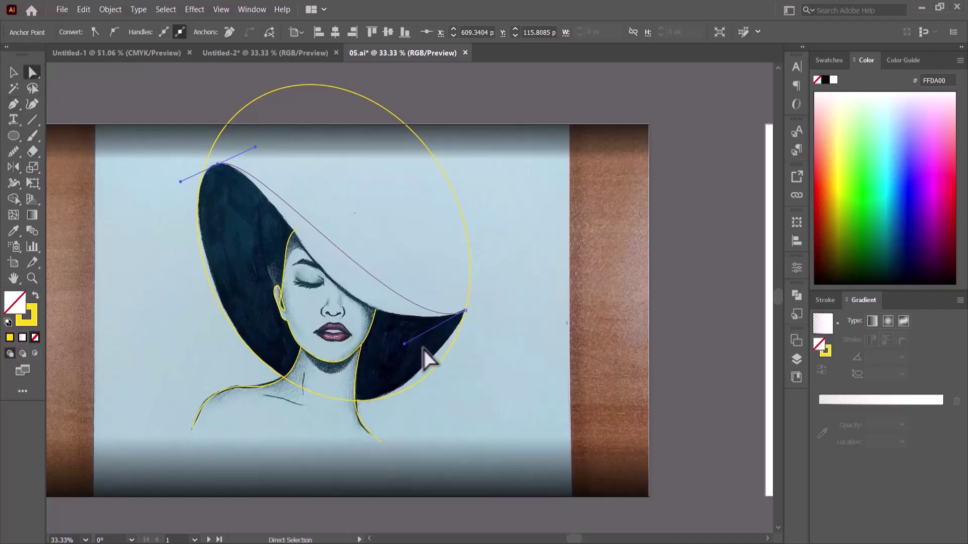
Bend the curve to follow the hat's inner edge and Alt-drag a duplicate off to the side
{"action": "left_click_drag", "start_coordinate": [404, 345], "coordinate": [310, 355]}
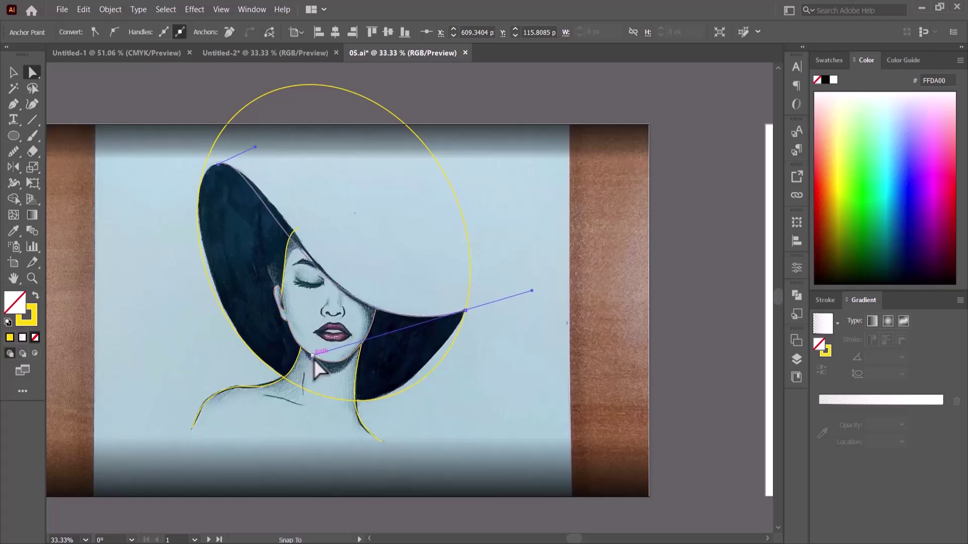
{"action": "left_click", "coordinate": [310, 358]}
{"action": "left_click_drag", "start_coordinate": [255, 147], "coordinate": [289, 166]}
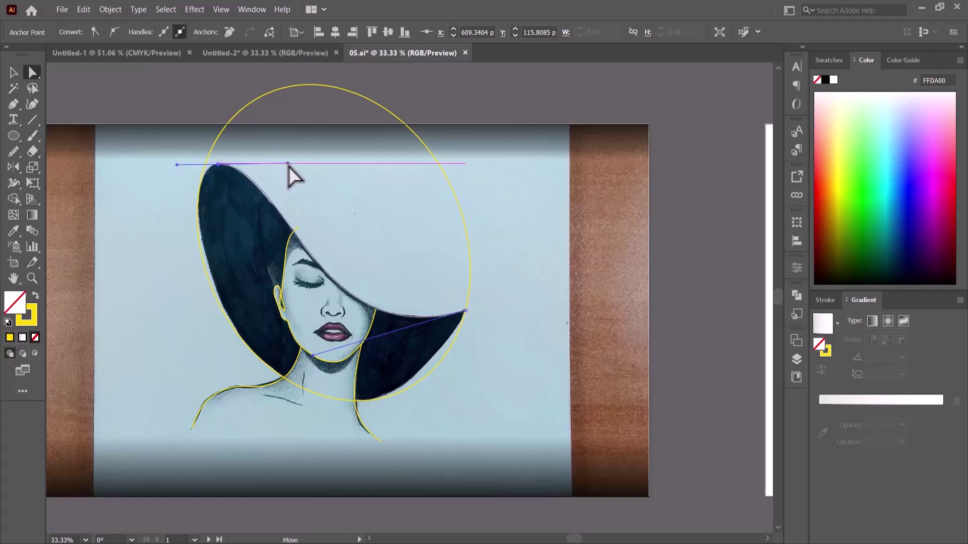
{"action": "key", "text": "v"}
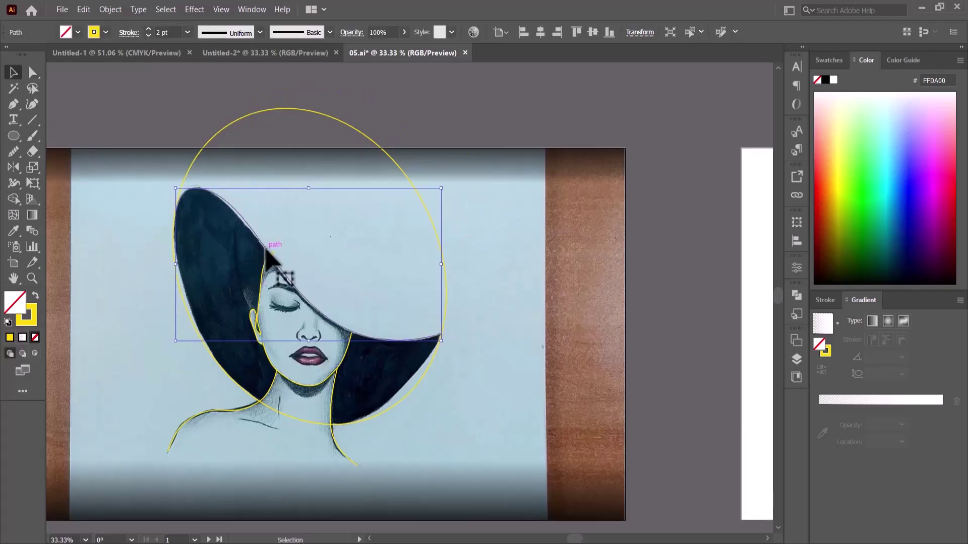
{"action": "mouse_move", "coordinate": [273, 257]}
{"action": "left_mouse_down"}
{"action": "mouse_move", "coordinate": [484, 174]}
{"action": "mouse_move", "coordinate": [479, 167]}
{"action": "left_mouse_up"}
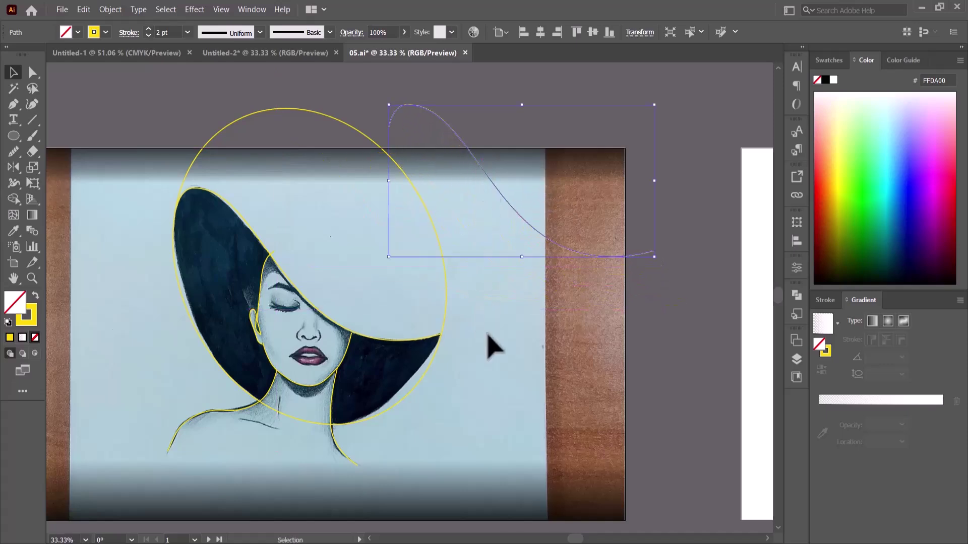
Select the hat outlines and delete the stray segment at the hat tip with Shape Builder
{"action": "left_click", "coordinate": [491, 348]}
{"action": "left_click", "coordinate": [128, 232]}
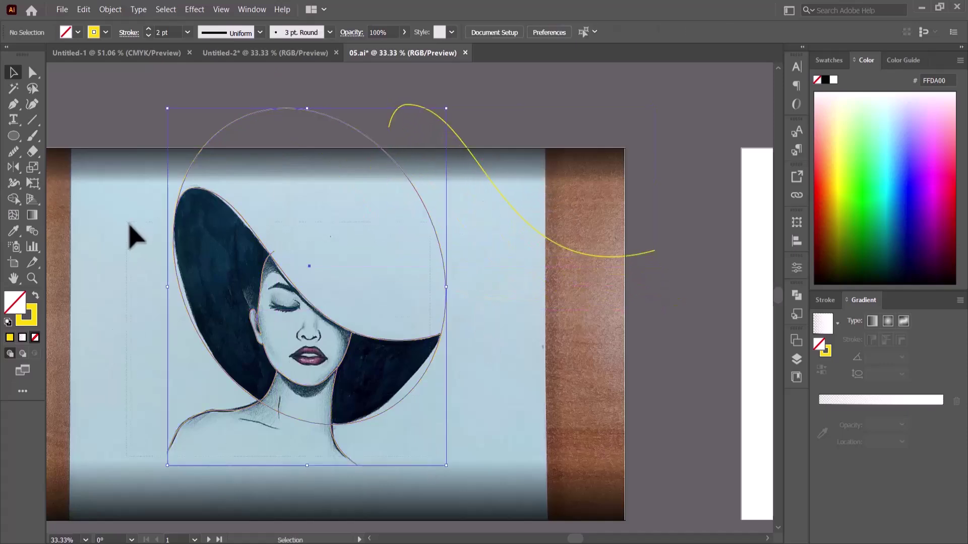
{"action": "left_click", "coordinate": [13, 198]}
{"action": "key", "text": "ctrl+a"}
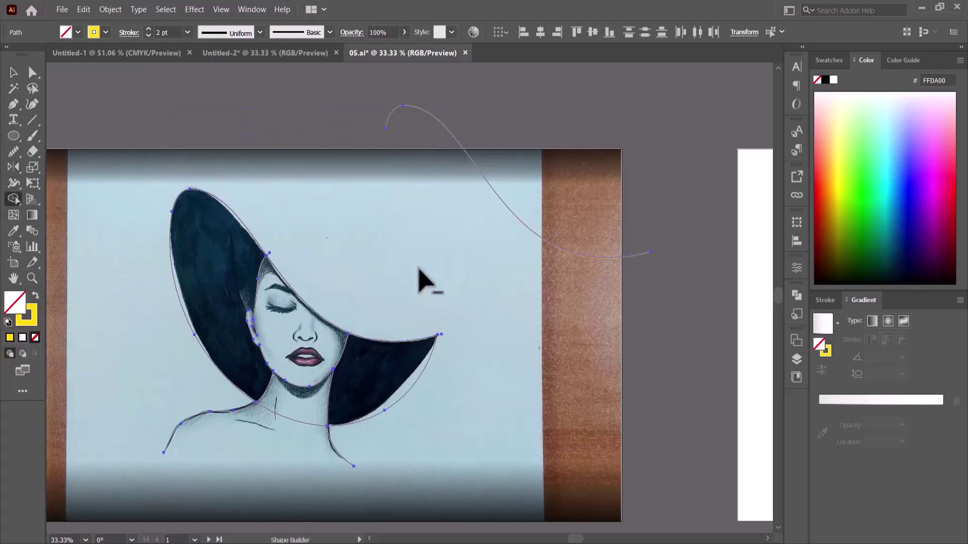
{"action": "scroll", "coordinate": [449, 335], "scroll_direction": "up", "scroll_amount": 5}
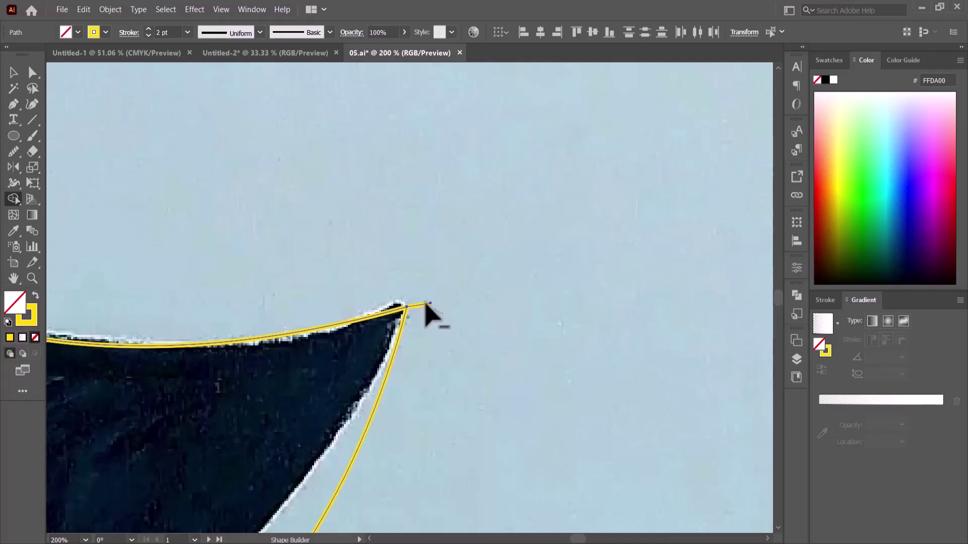
{"action": "scroll", "coordinate": [431, 343], "scroll_direction": "down", "scroll_amount": 5}
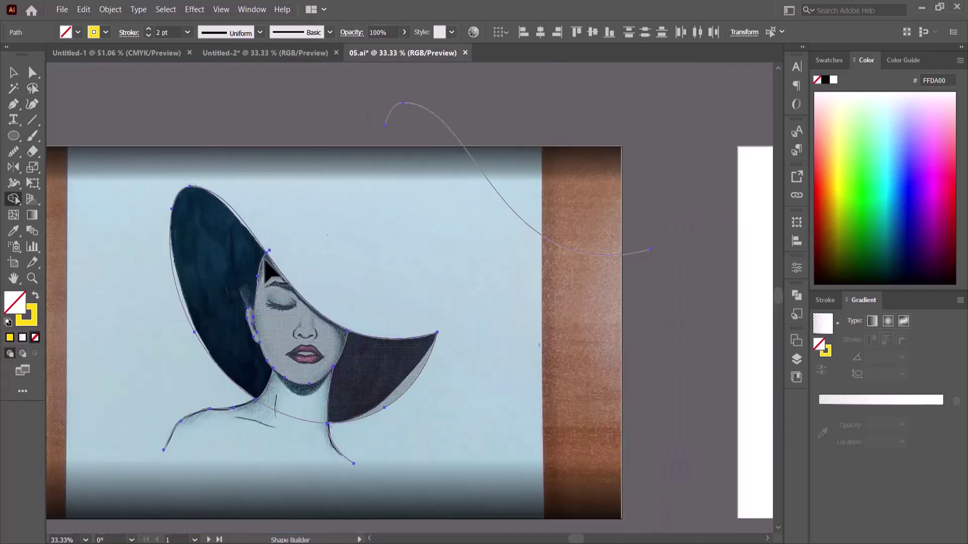
{"action": "scroll", "coordinate": [268, 272], "scroll_direction": "up", "scroll_amount": 4}
{"action": "scroll", "coordinate": [270, 264], "scroll_direction": "up", "scroll_amount": 2}
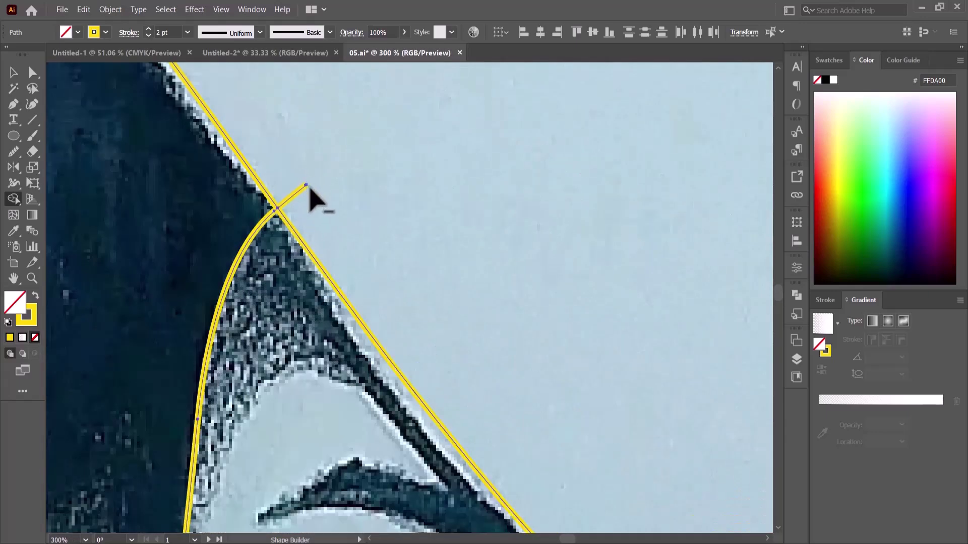
{"action": "left_click", "coordinate": [305, 186], "text": "alt"}
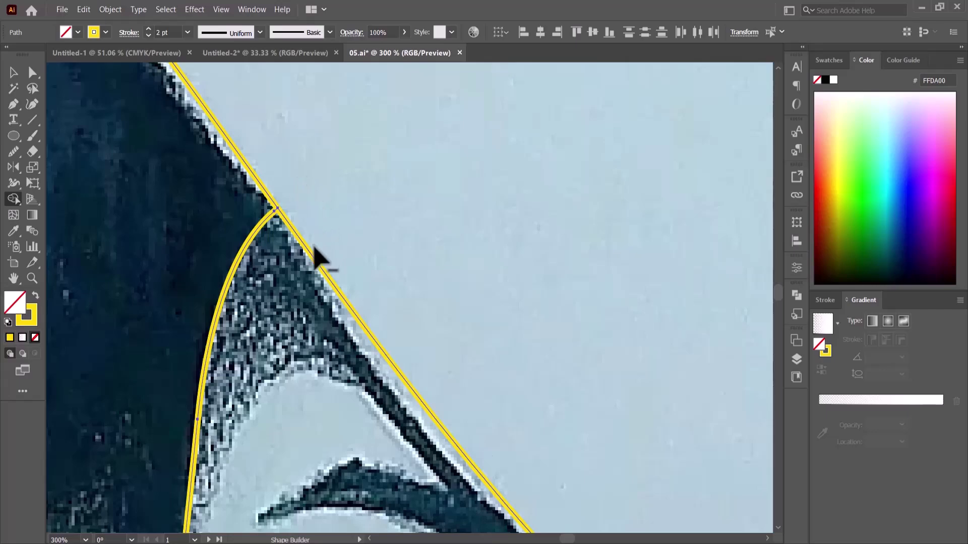
Check the anchor where the face line meets the brim with Direct Selection
{"action": "scroll", "coordinate": [315, 247], "scroll_direction": "down", "scroll_amount": 4}
{"action": "scroll", "coordinate": [426, 259], "scroll_direction": "up", "scroll_amount": 1}
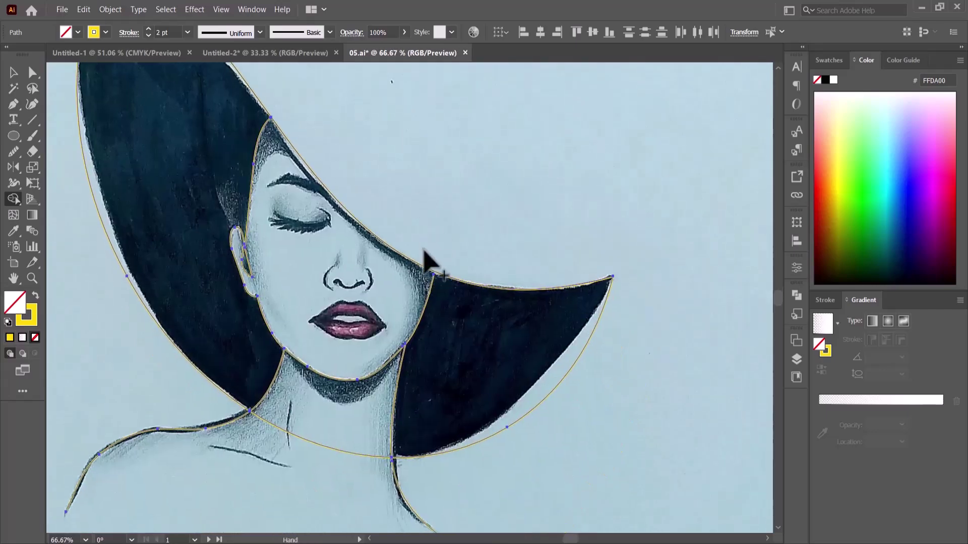
{"action": "scroll", "coordinate": [431, 259], "scroll_direction": "up", "scroll_amount": 2}
{"action": "scroll", "coordinate": [432, 279], "scroll_direction": "up", "scroll_amount": 1}
{"action": "key", "text": "a"}
{"action": "left_click", "coordinate": [423, 192]}
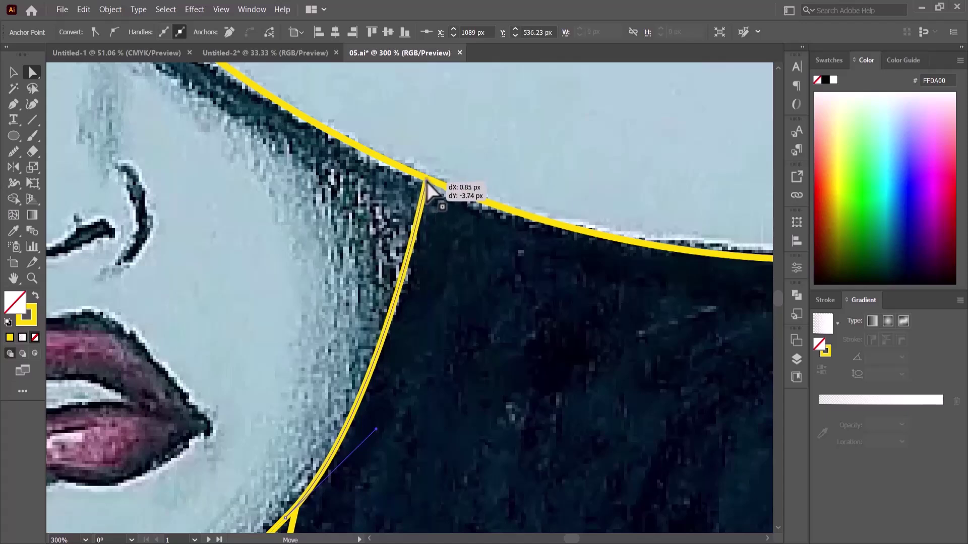
{"action": "left_click", "coordinate": [387, 243]}
Reselect the hat outline with Shape Builder and zoom in a step on the face
{"action": "scroll", "coordinate": [401, 273], "scroll_direction": "down", "scroll_amount": 4}
{"action": "scroll", "coordinate": [365, 435], "scroll_direction": "down", "scroll_amount": 1}
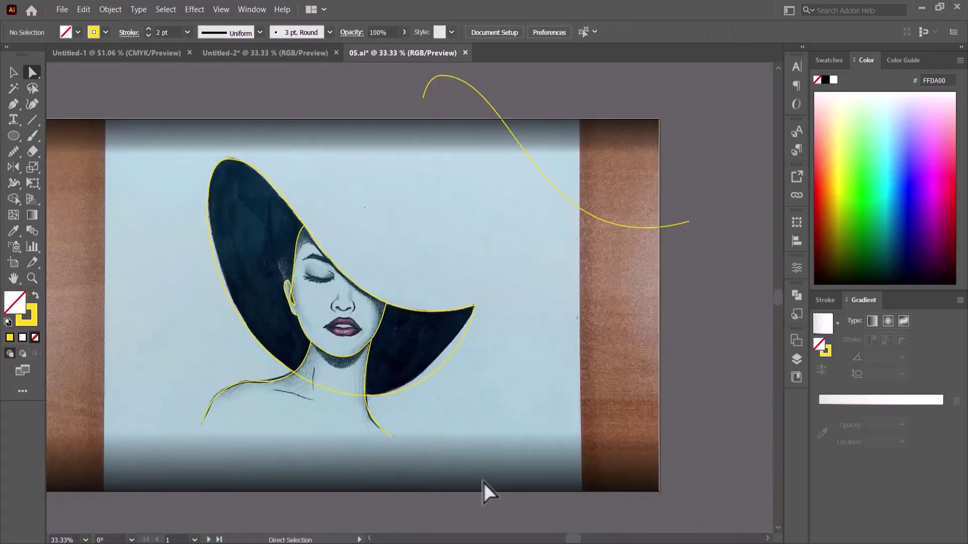
{"action": "scroll", "coordinate": [496, 343], "scroll_direction": "up", "scroll_amount": 2}
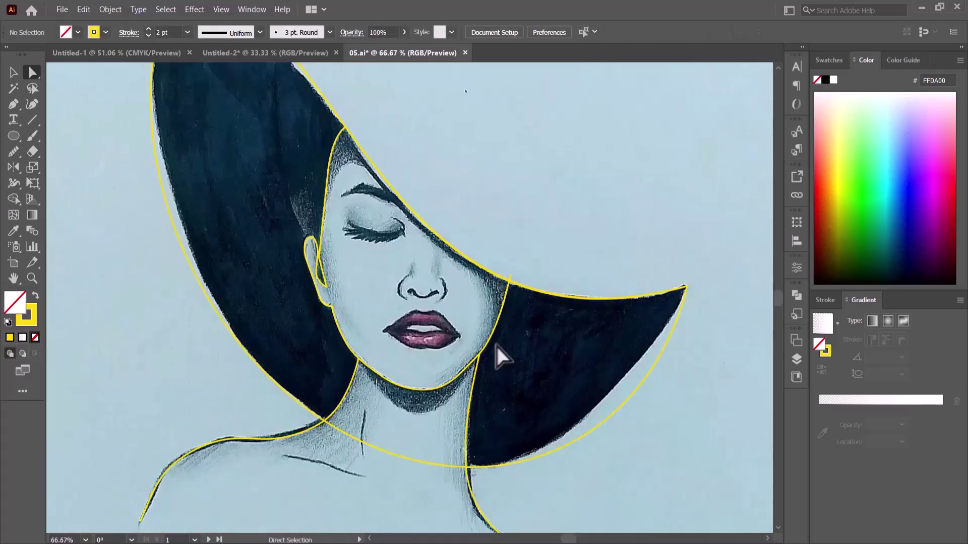
{"action": "scroll", "coordinate": [483, 355], "scroll_direction": "down", "scroll_amount": 1}
{"action": "left_click", "coordinate": [483, 355]}
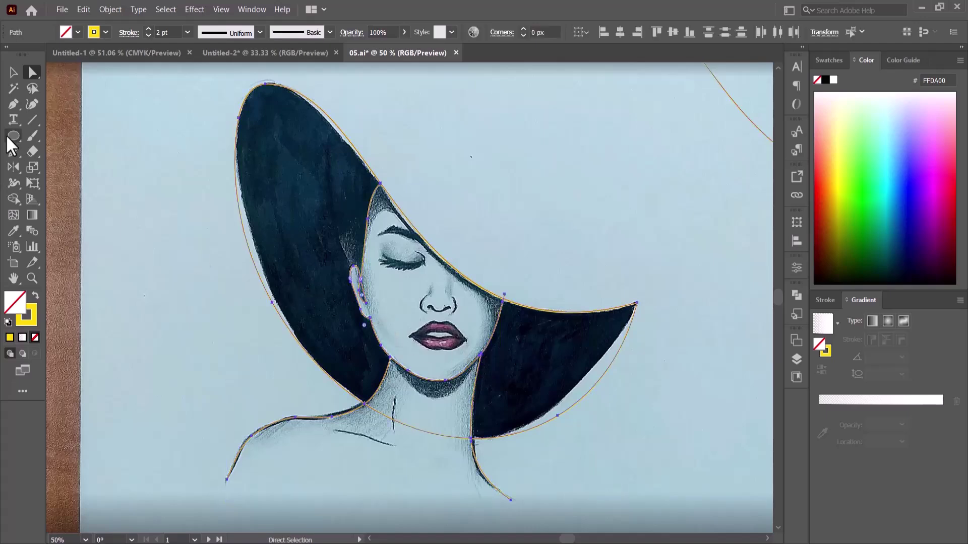
{"action": "left_click", "coordinate": [13, 198]}
{"action": "scroll", "coordinate": [411, 415], "scroll_direction": "down", "scroll_amount": 1}
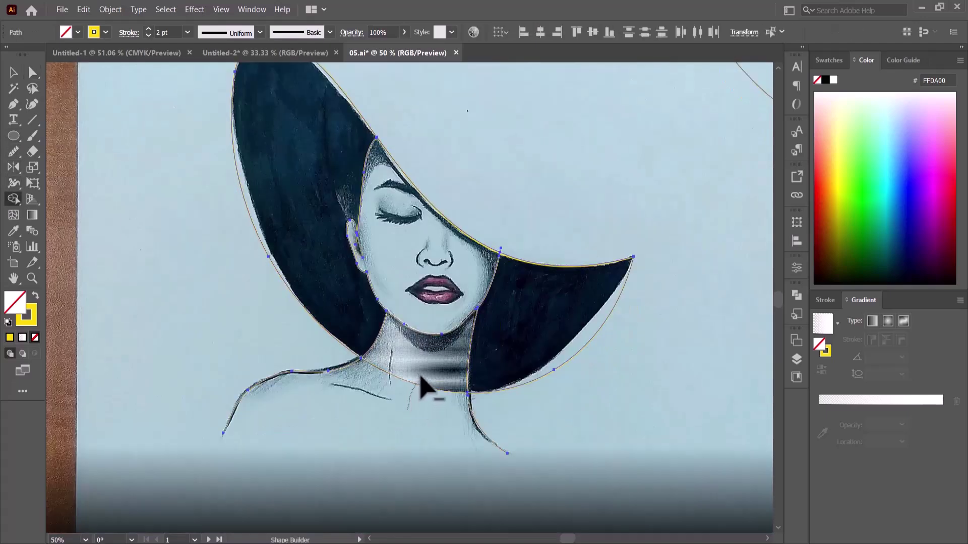
{"action": "key", "text": "ctrl+plus"}
{"action": "key", "text": "p"}
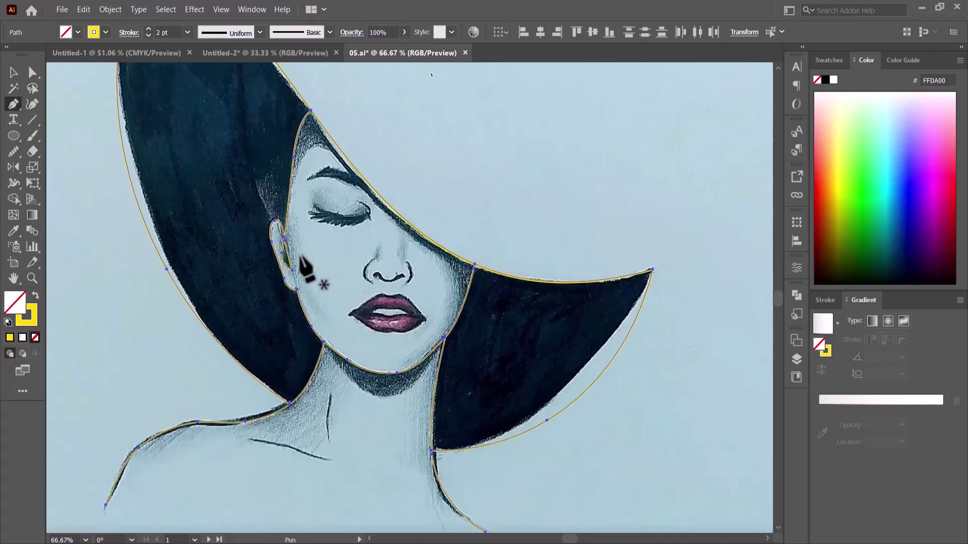
Trace a closed yellow path around the lips, curving over the upper lip and back along the lower lip
{"action": "scroll", "coordinate": [389, 319], "scroll_direction": "up", "scroll_amount": 3}
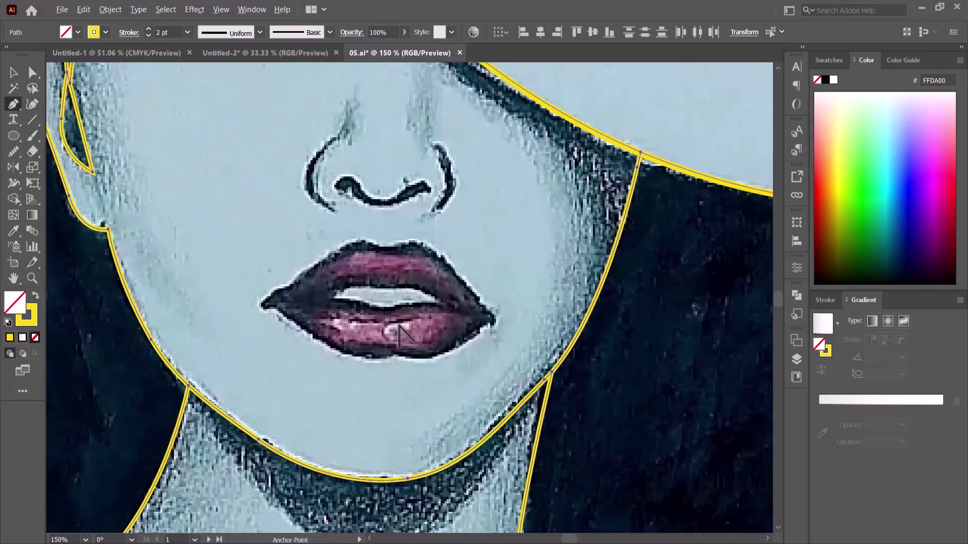
{"action": "left_click", "coordinate": [264, 304]}
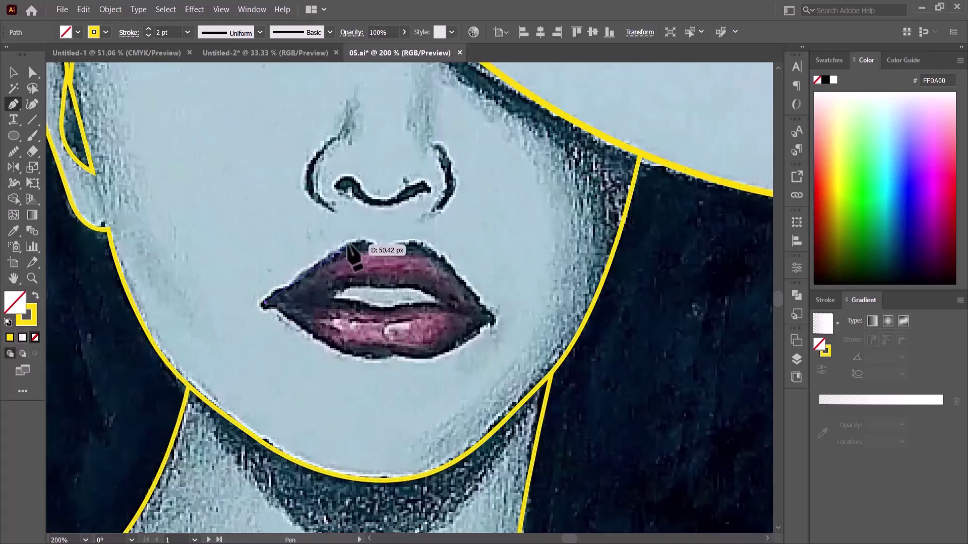
{"action": "left_click_drag", "start_coordinate": [362, 246], "coordinate": [434, 252]}
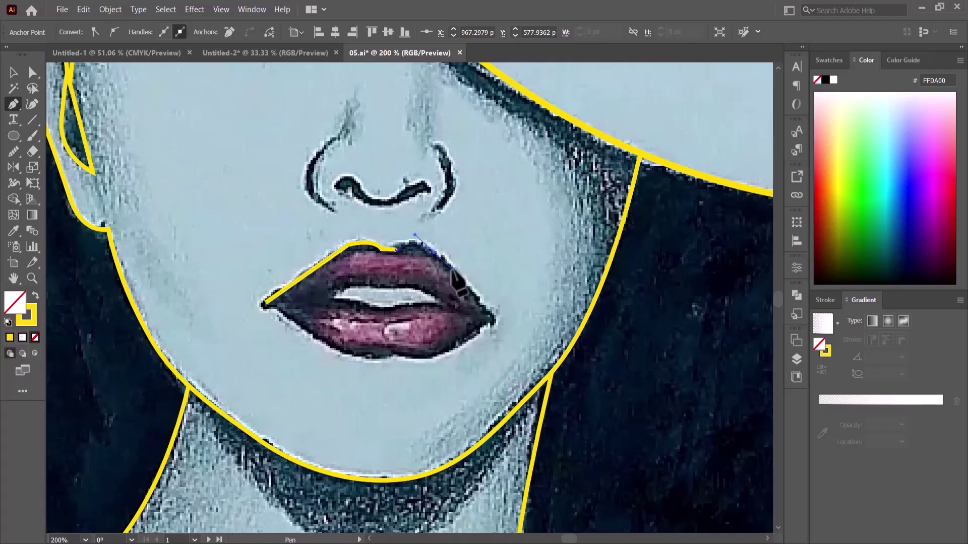
{"action": "mouse_move", "coordinate": [493, 316]}
{"action": "left_mouse_down"}
{"action": "mouse_move", "coordinate": [434, 357]}
{"action": "mouse_move", "coordinate": [363, 358]}
{"action": "left_mouse_up"}
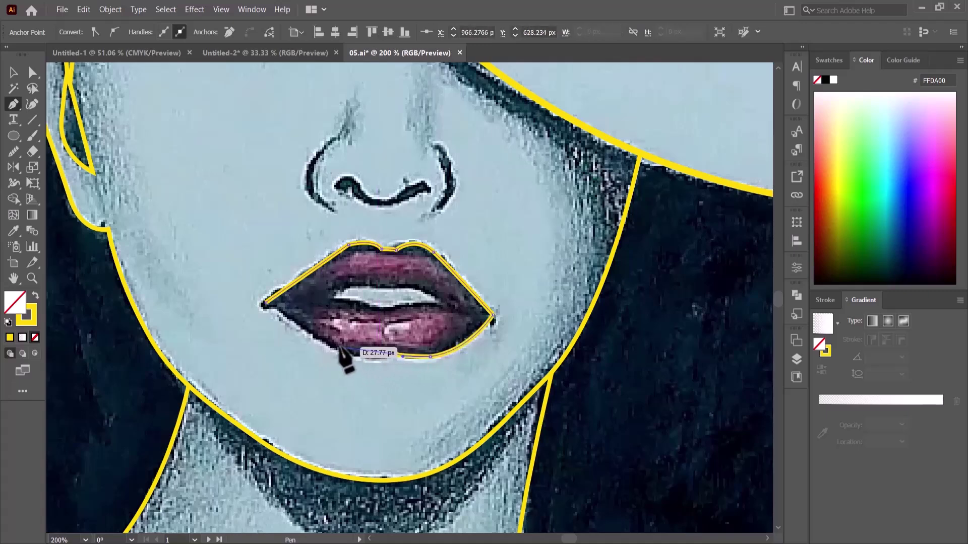
{"action": "left_click_drag", "start_coordinate": [361, 357], "coordinate": [309, 334]}
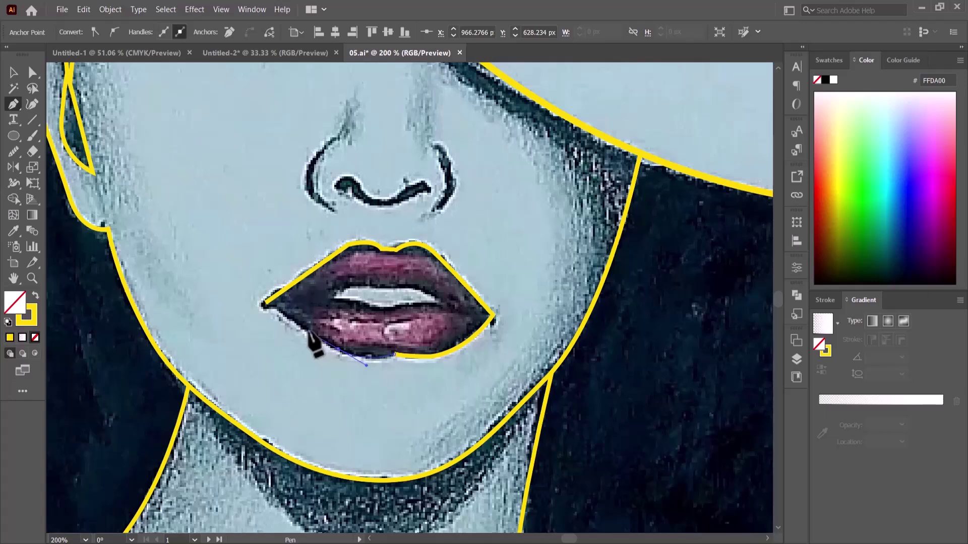
{"action": "left_click", "coordinate": [264, 304]}
{"action": "left_click", "coordinate": [264, 304]}
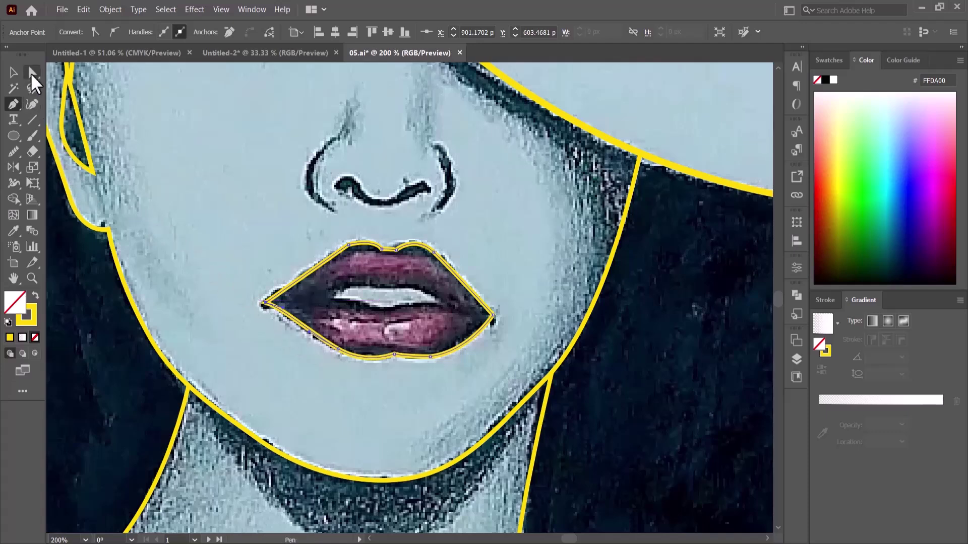
{"action": "left_click", "coordinate": [32, 74]}
{"action": "left_click", "coordinate": [401, 383]}
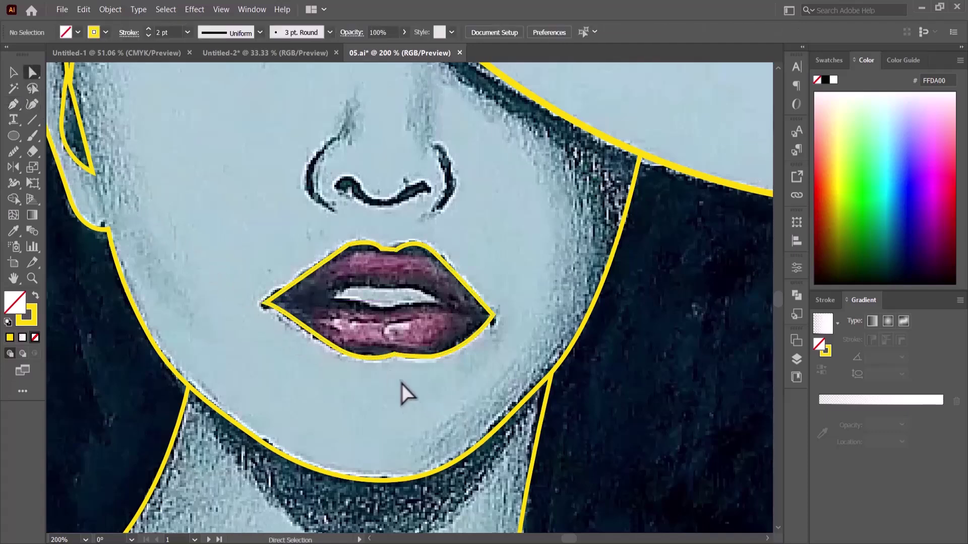
Round the lip outline's bottom corner and the upper lip's central dip with live corners
{"action": "left_click", "coordinate": [395, 354]}
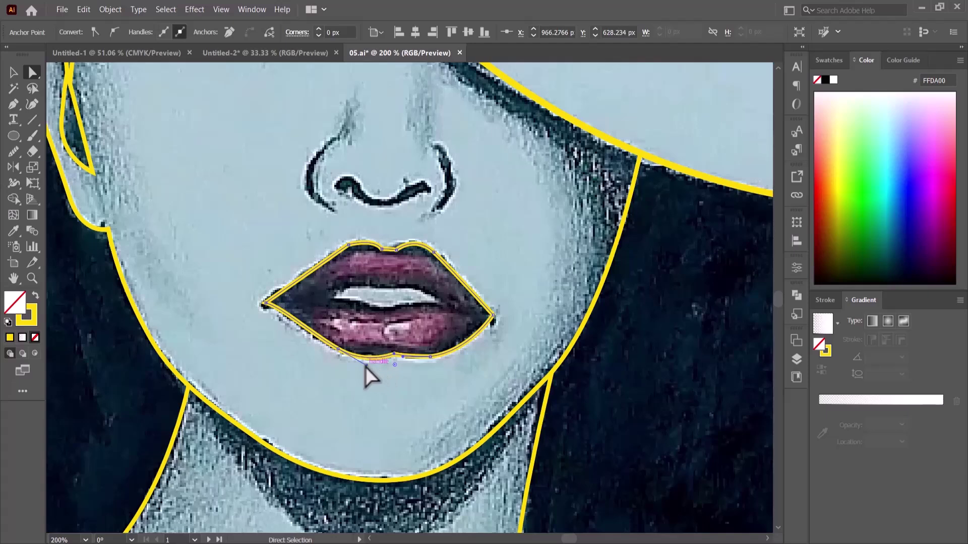
{"action": "left_click_drag", "start_coordinate": [366, 366], "coordinate": [363, 363]}
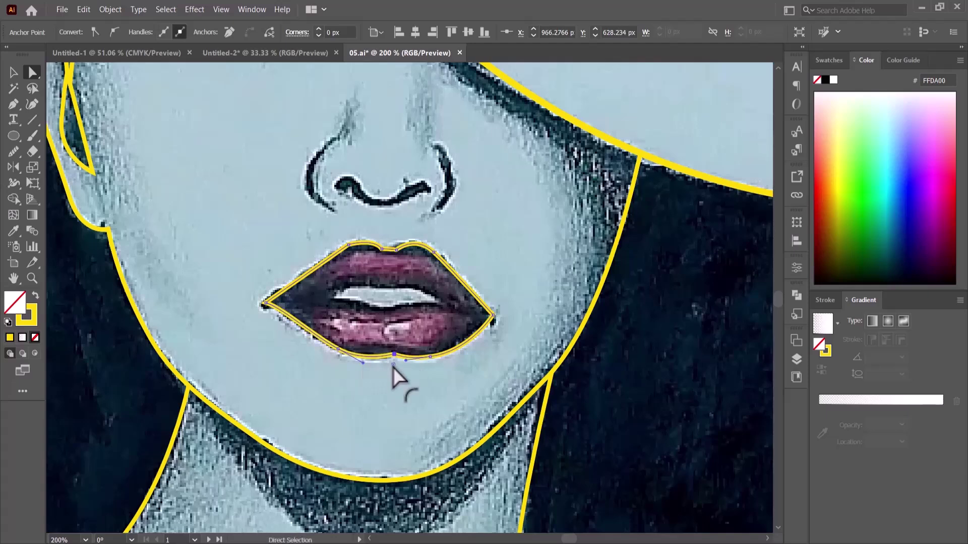
{"action": "left_click_drag", "start_coordinate": [398, 378], "coordinate": [391, 396]}
{"action": "left_click", "coordinate": [397, 252]}
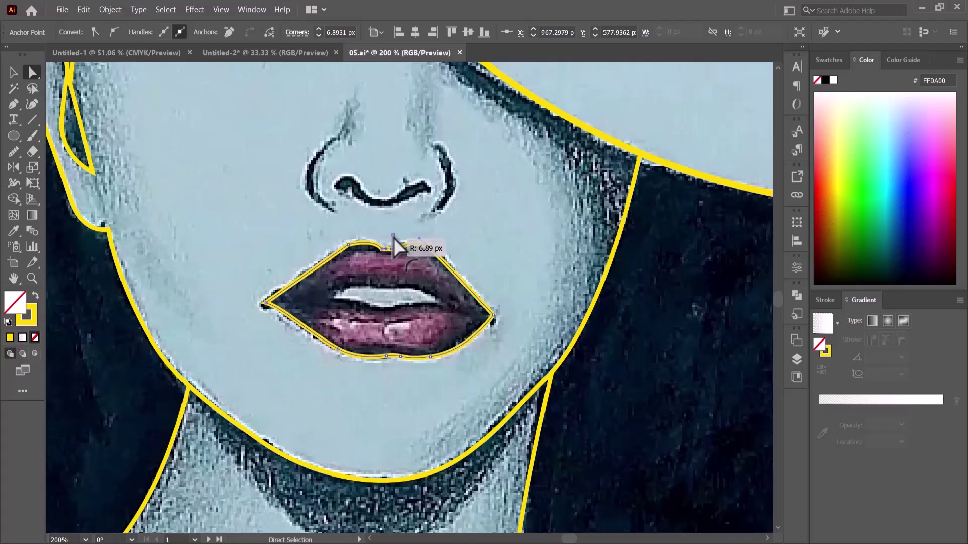
{"action": "left_click", "coordinate": [394, 238], "text": "alt"}
{"action": "scroll", "coordinate": [394, 243], "scroll_direction": "up", "scroll_amount": 3}
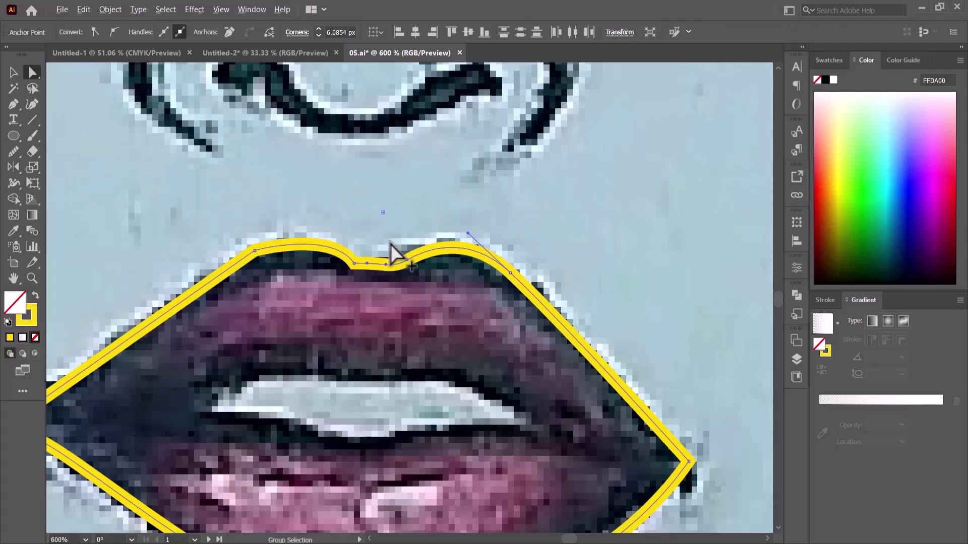
{"action": "left_click", "coordinate": [354, 263]}
{"action": "left_click_drag", "start_coordinate": [374, 281], "coordinate": [364, 244]}
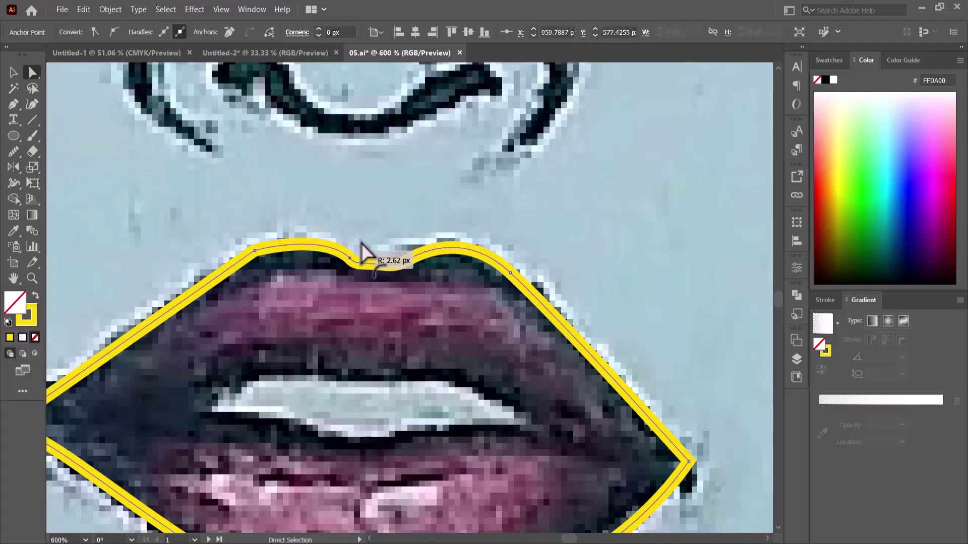
Round the lip outline's upper-left corner, then zoom out to see the whole mouth
{"action": "left_click", "coordinate": [391, 318]}
{"action": "left_click_drag", "start_coordinate": [312, 291], "coordinate": [349, 271]}
{"action": "left_click", "coordinate": [292, 231]}
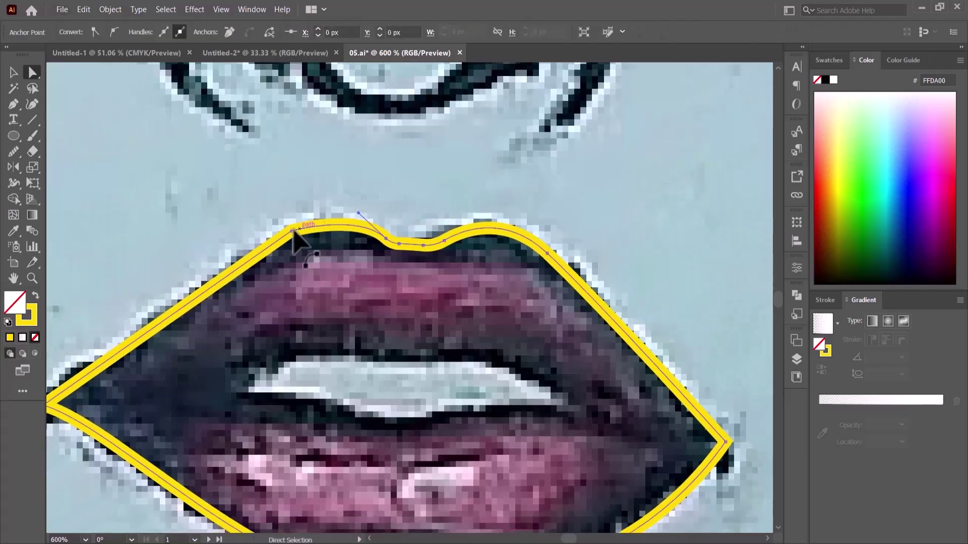
{"action": "left_click_drag", "start_coordinate": [295, 243], "coordinate": [303, 276]}
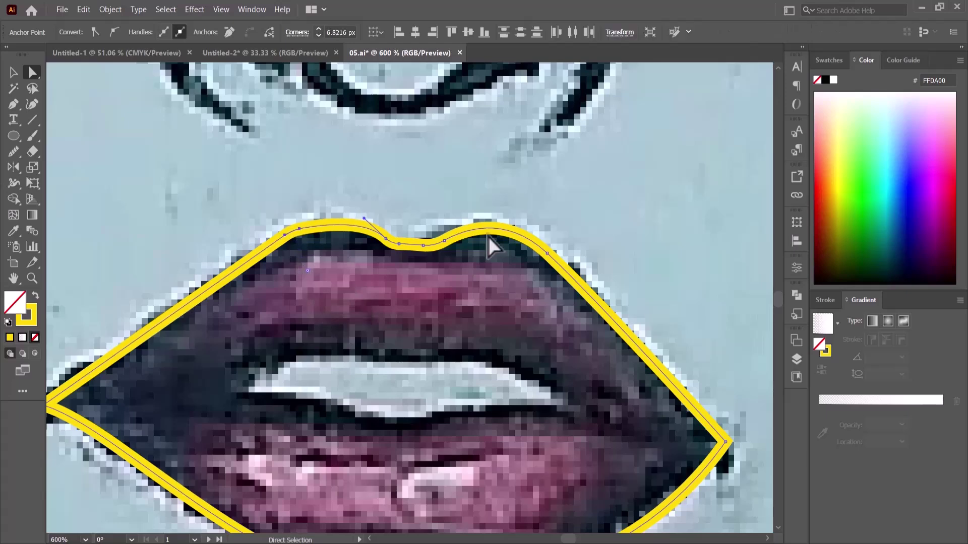
{"action": "key", "text": "ctrl+minus"}
{"action": "key", "text": "ctrl+minus"}
Draw a closed yellow inner-lip shape along the parting between the lips
{"action": "key", "text": "p"}
{"action": "left_click", "coordinate": [509, 330]}
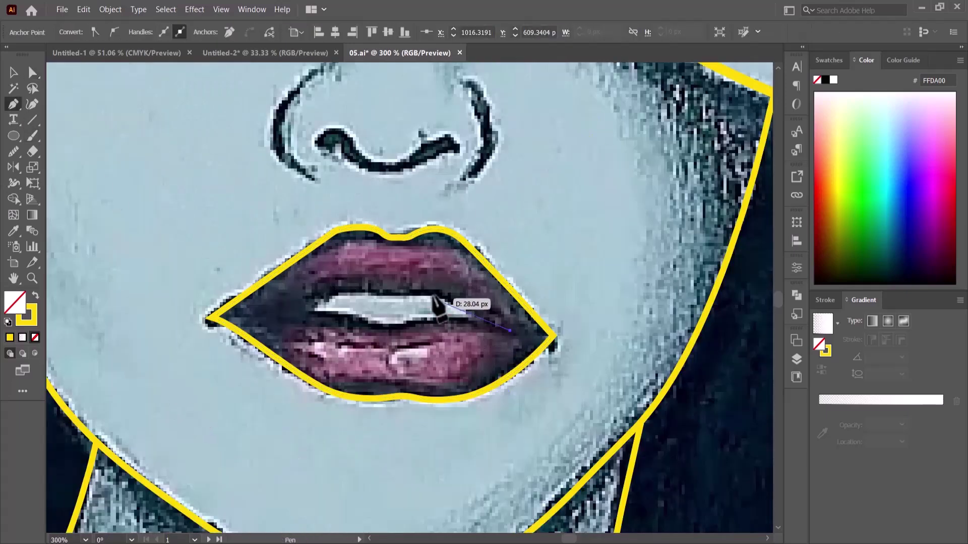
{"action": "left_click_drag", "start_coordinate": [437, 292], "coordinate": [417, 288]}
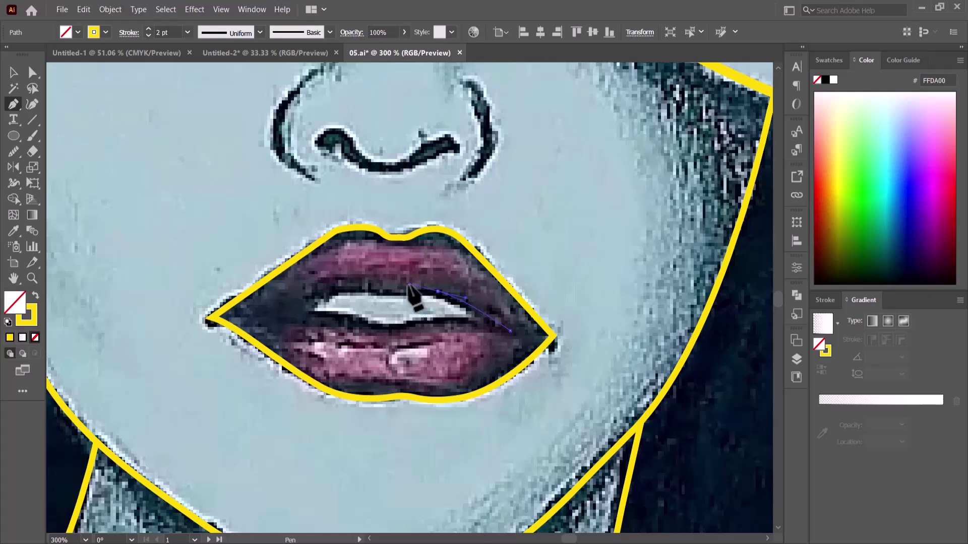
{"action": "key", "text": "alt"}
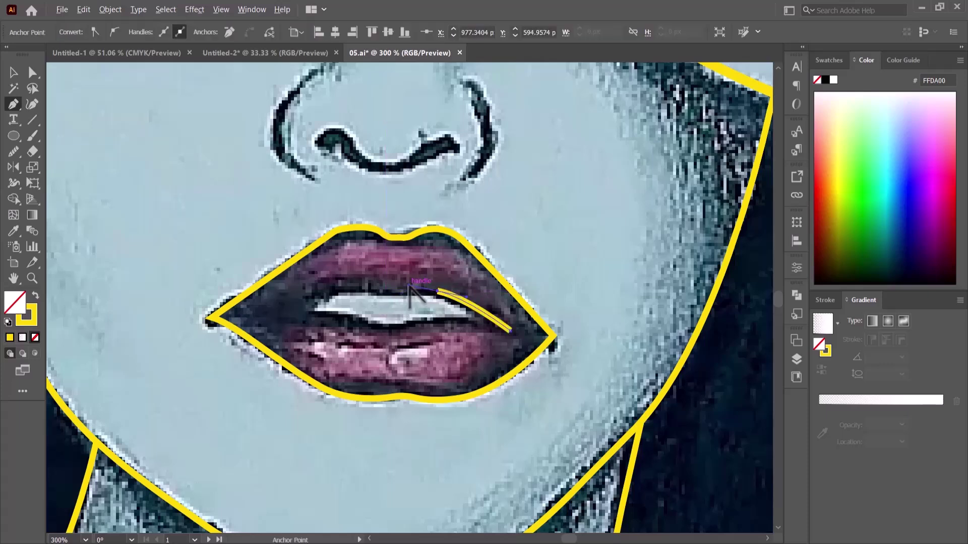
{"action": "left_click", "coordinate": [364, 291]}
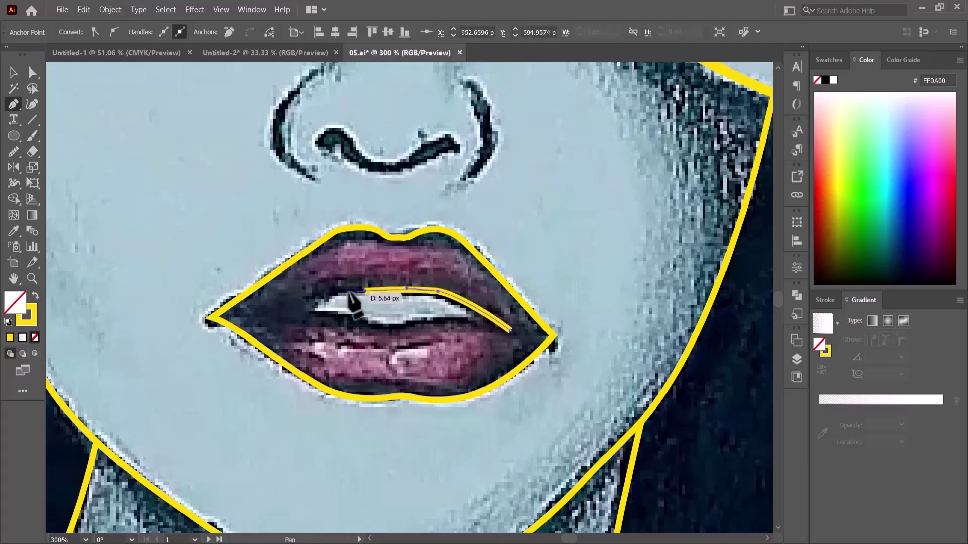
{"action": "left_click_drag", "start_coordinate": [253, 313], "coordinate": [245, 318]}
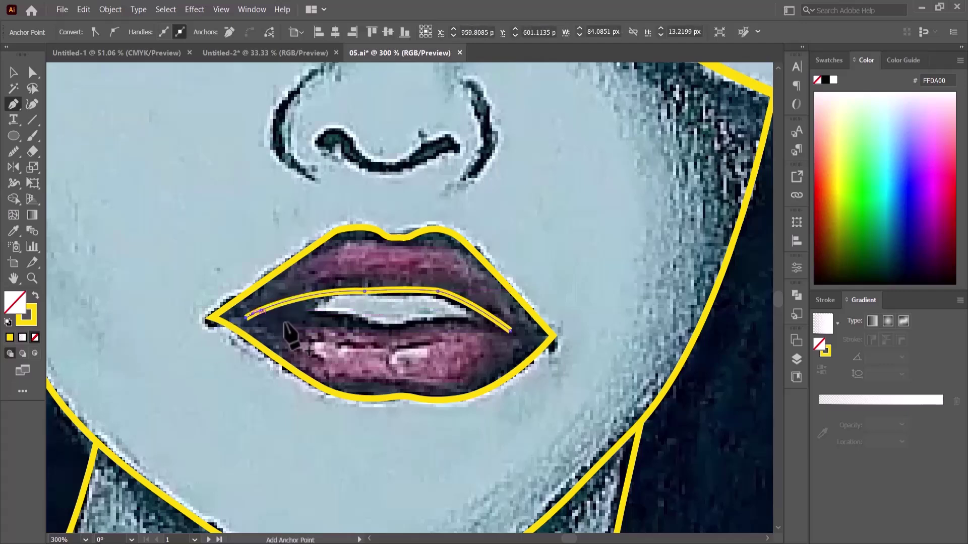
{"action": "left_click_drag", "start_coordinate": [386, 327], "coordinate": [437, 347]}
{"action": "left_click", "coordinate": [511, 332]}
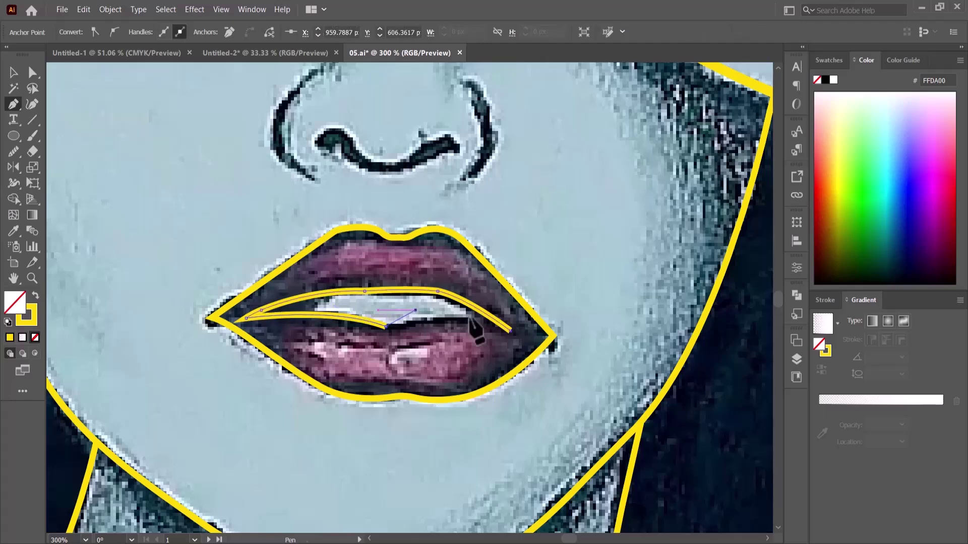
{"action": "left_click", "coordinate": [527, 344]}
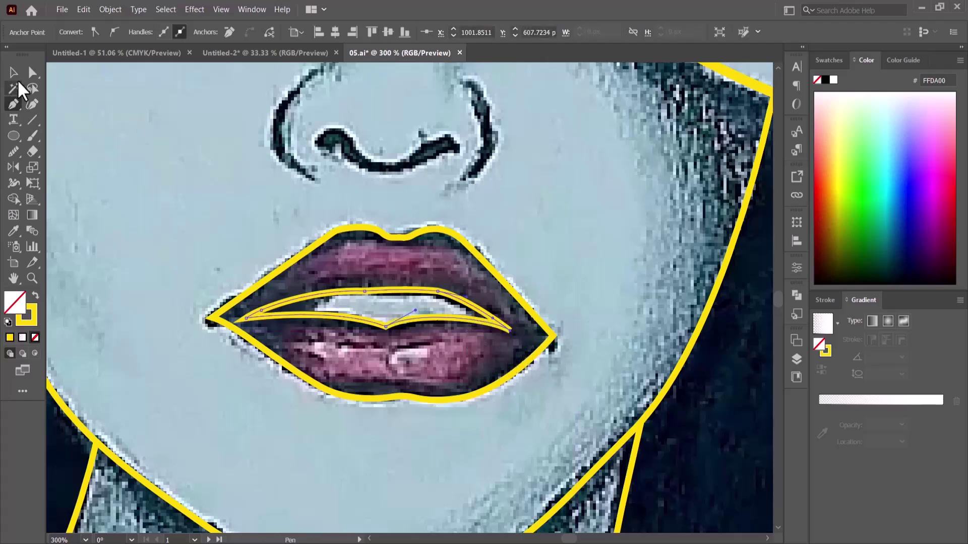
Round the left tip of the inner-lip shape
{"action": "key", "text": "ctrl+plus"}
{"action": "key", "text": "a"}
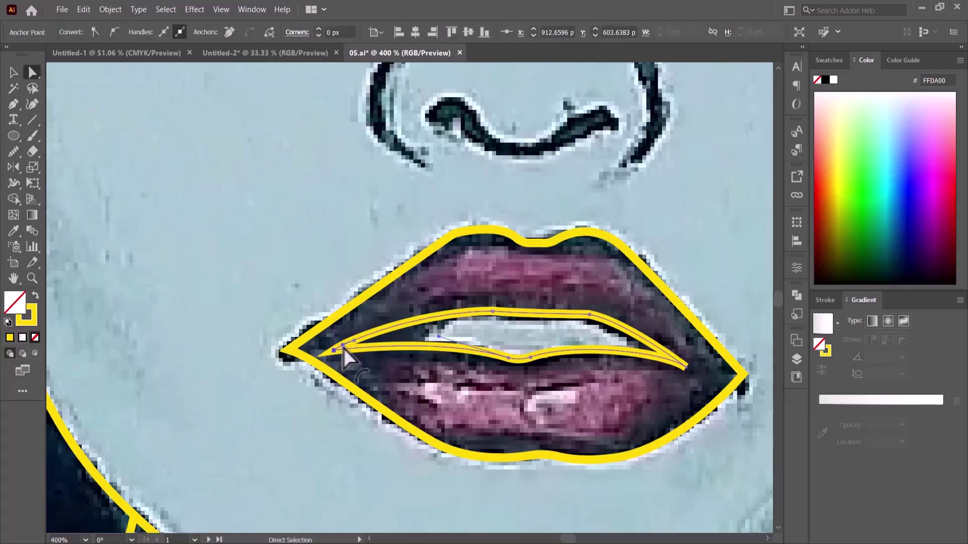
{"action": "left_click_drag", "start_coordinate": [347, 348], "coordinate": [343, 349]}
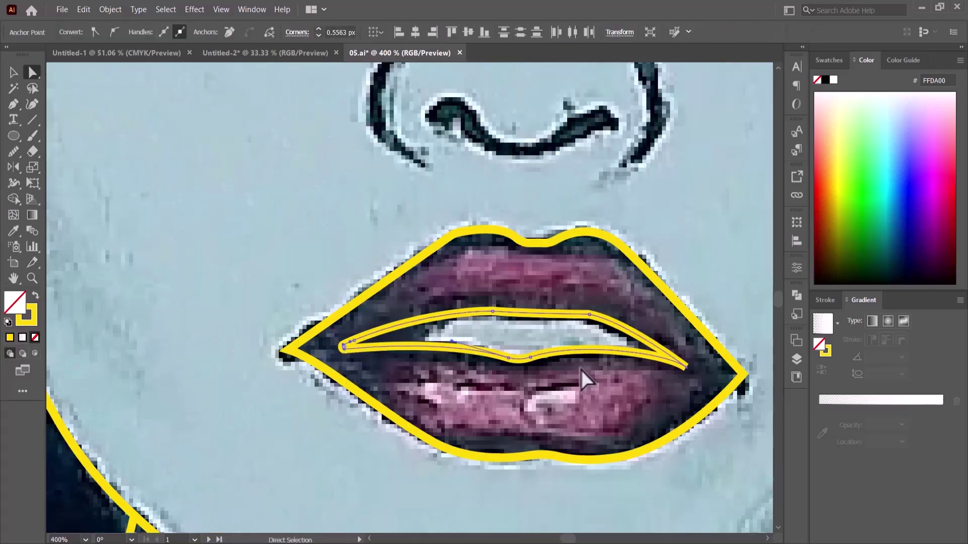
Draw a short curved line from the left mouth corner into the inner-lip shape's tip
{"action": "key", "text": "ctrl+plus"}
{"action": "key", "text": "p"}
{"action": "left_click", "coordinate": [272, 382]}
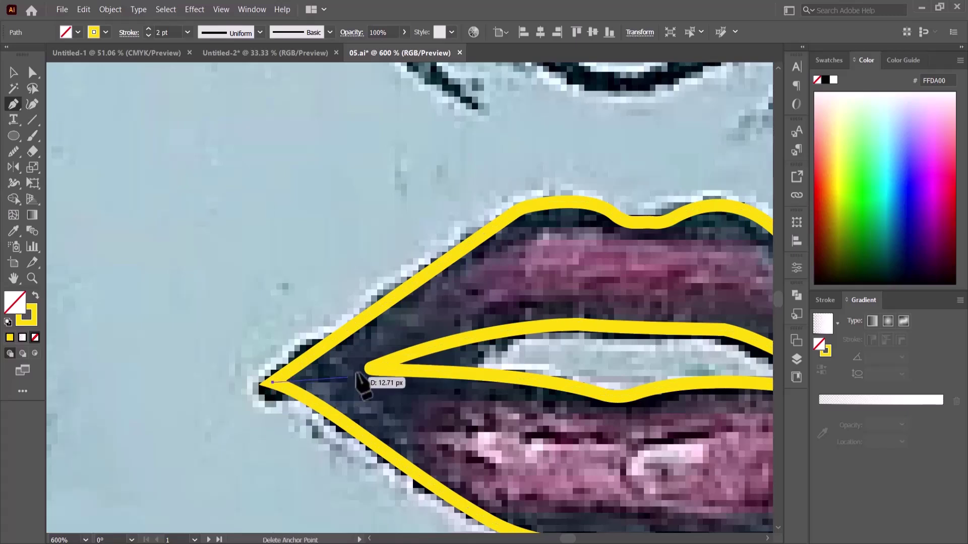
{"action": "left_click_drag", "start_coordinate": [377, 365], "coordinate": [399, 361]}
{"action": "key", "text": "Escape"}
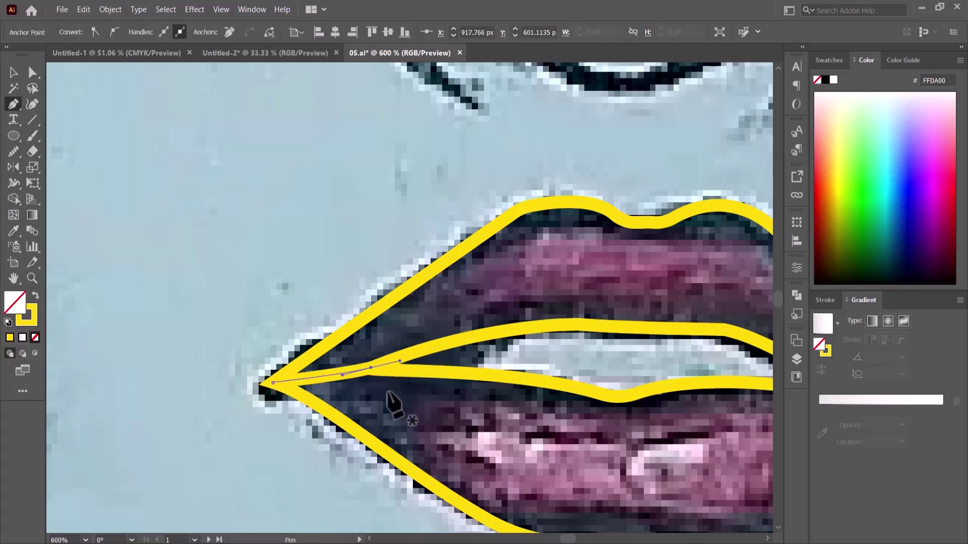
{"action": "left_click", "coordinate": [32, 73]}
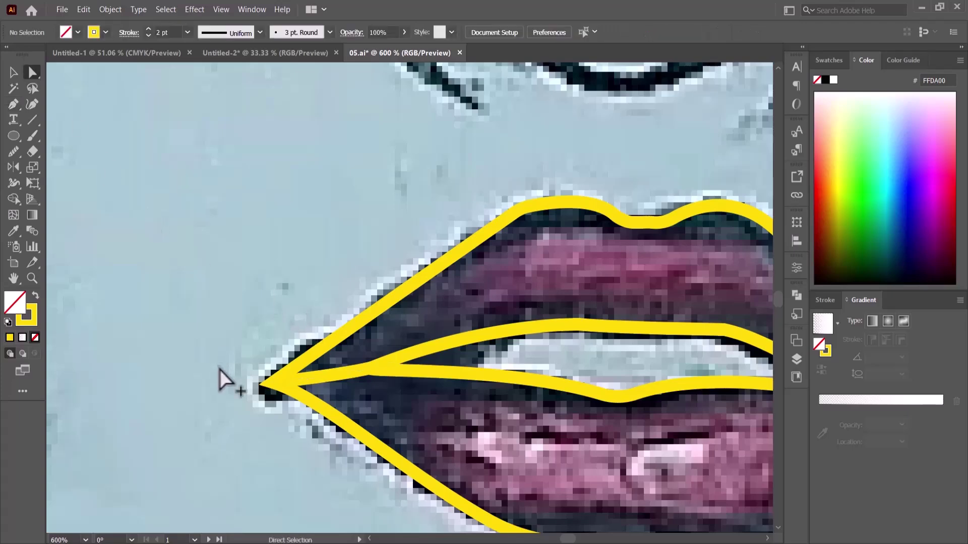
{"action": "scroll", "coordinate": [220, 370], "scroll_direction": "down", "scroll_amount": 3}
{"action": "scroll", "coordinate": [513, 412], "scroll_direction": "up", "scroll_amount": 2}
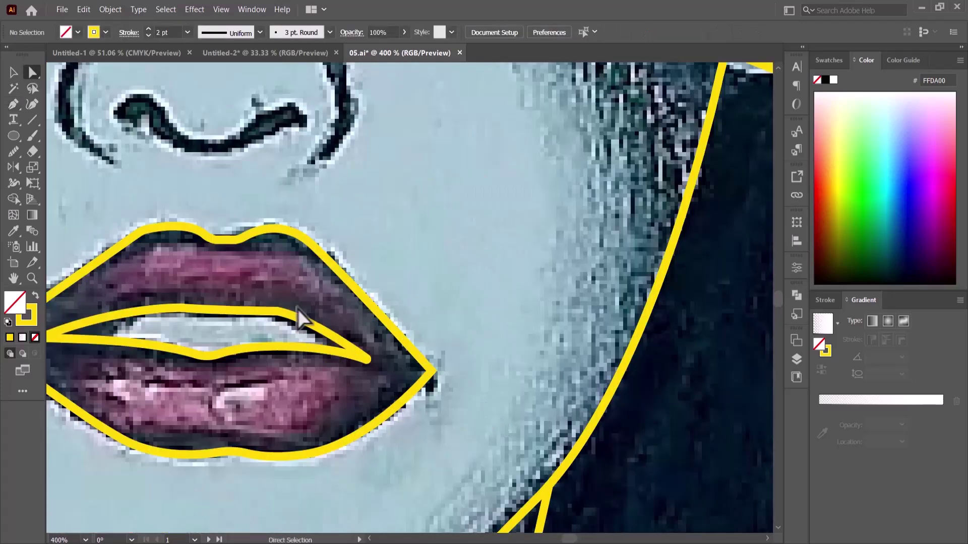
Extend the inner lip line from its right end to the right mouth corner
{"action": "left_click", "coordinate": [13, 104]}
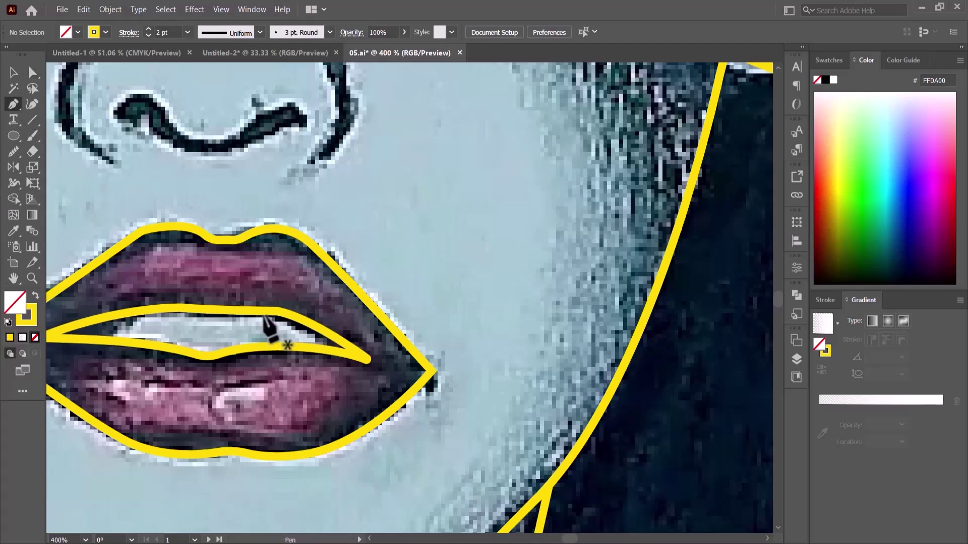
{"action": "left_click", "coordinate": [367, 358]}
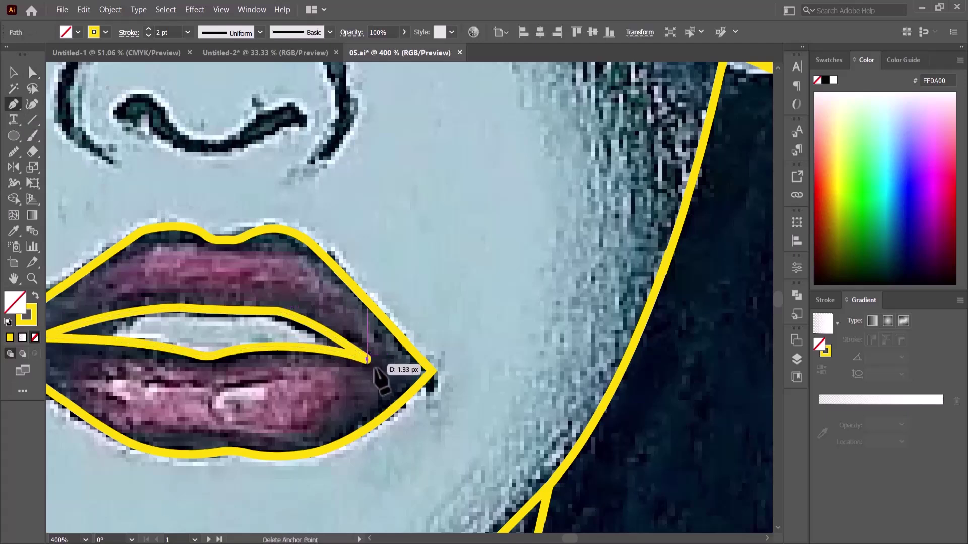
{"action": "left_click", "coordinate": [432, 370]}
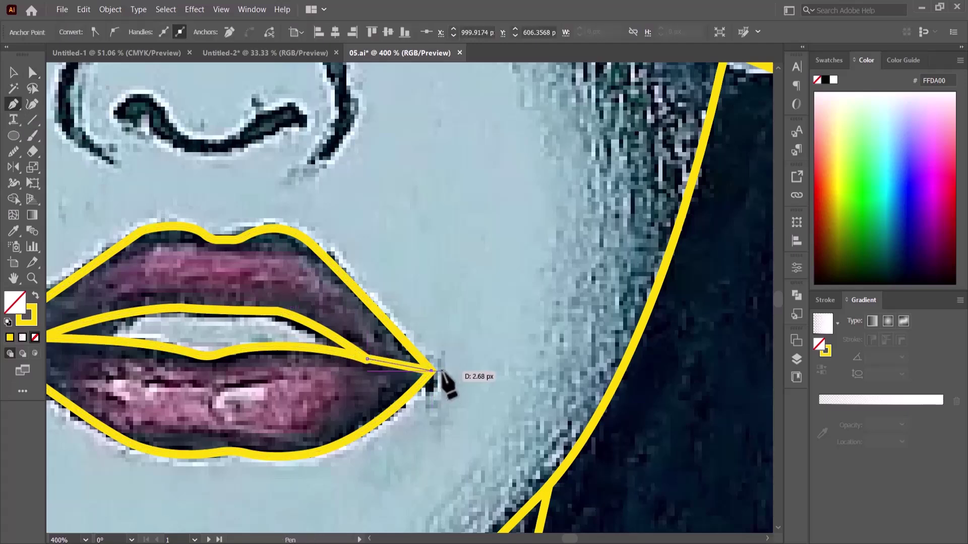
{"action": "left_click", "coordinate": [14, 72]}
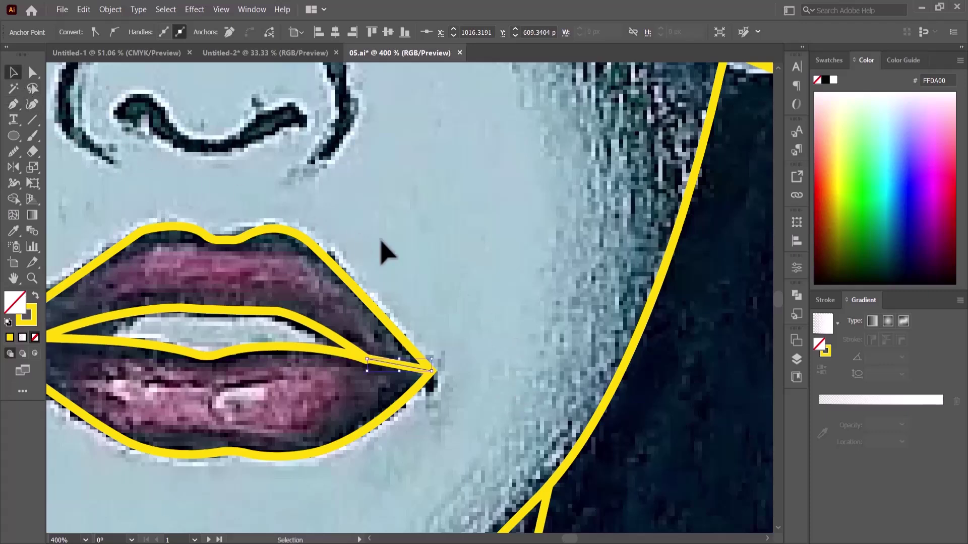
{"action": "left_click", "coordinate": [381, 253]}
{"action": "left_click_drag", "start_coordinate": [493, 378], "coordinate": [519, 348]}
Trace a yellow curve down along the right nostril
{"action": "scroll", "coordinate": [519, 348], "scroll_direction": "down", "scroll_amount": 2}
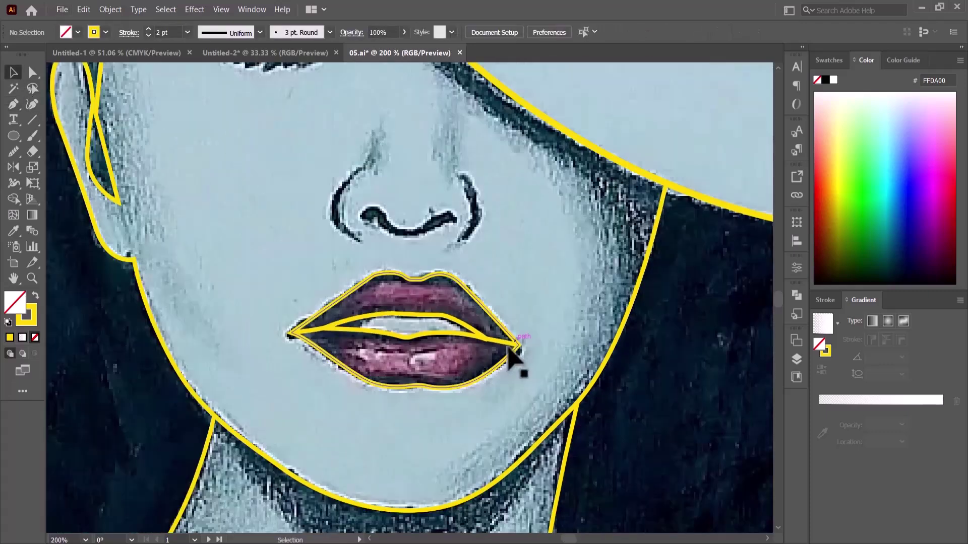
{"action": "scroll", "coordinate": [492, 408], "scroll_direction": "down", "scroll_amount": 2}
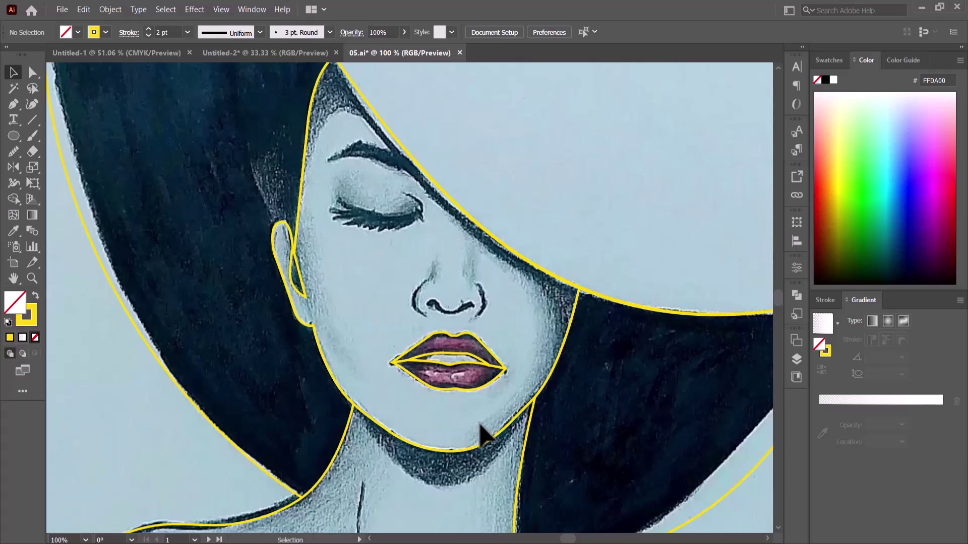
{"action": "scroll", "coordinate": [480, 289], "scroll_direction": "up", "scroll_amount": 3}
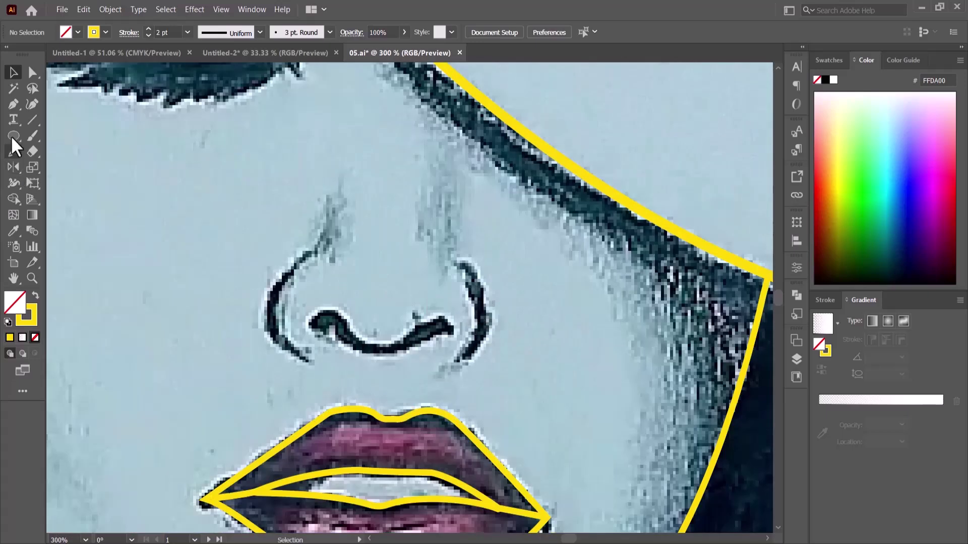
{"action": "left_click", "coordinate": [14, 105]}
{"action": "left_click", "coordinate": [457, 261]}
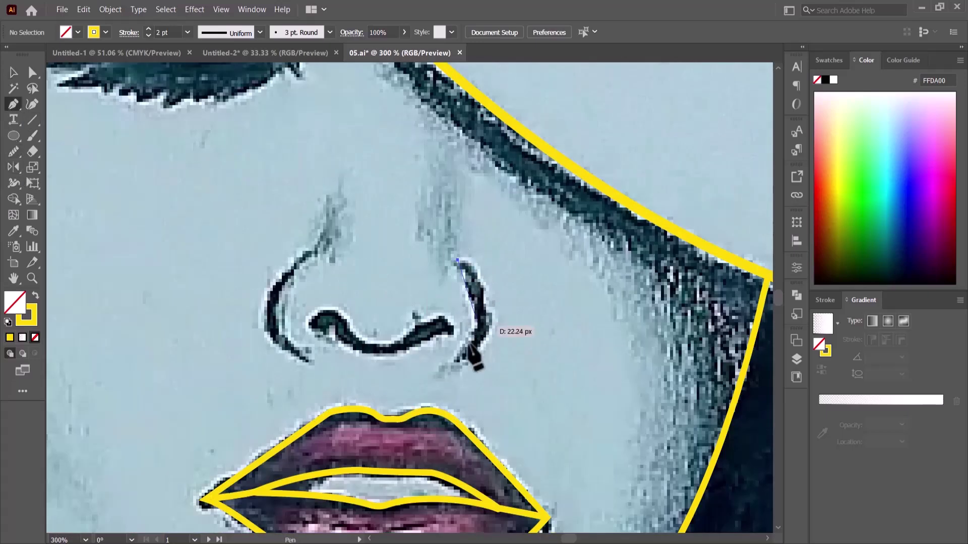
{"action": "left_click_drag", "start_coordinate": [460, 360], "coordinate": [398, 404]}
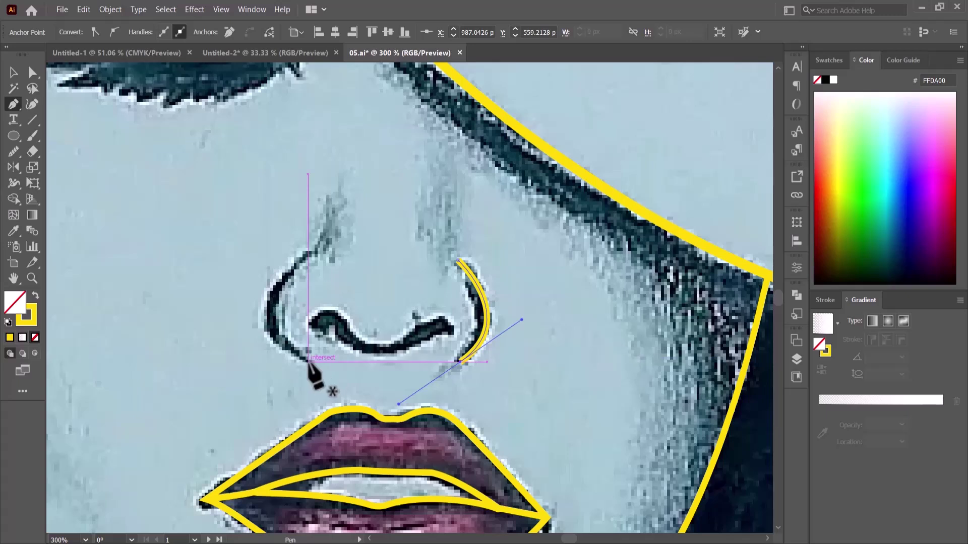
{"action": "key", "text": "Escape"}
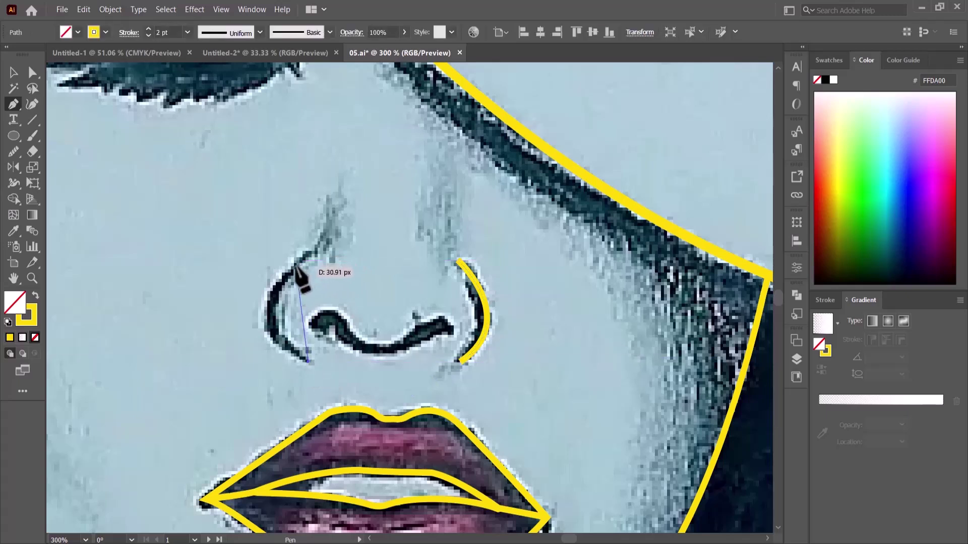
Trace a yellow curve up along the left nostril
{"action": "left_click_drag", "start_coordinate": [297, 267], "coordinate": [354, 205]}
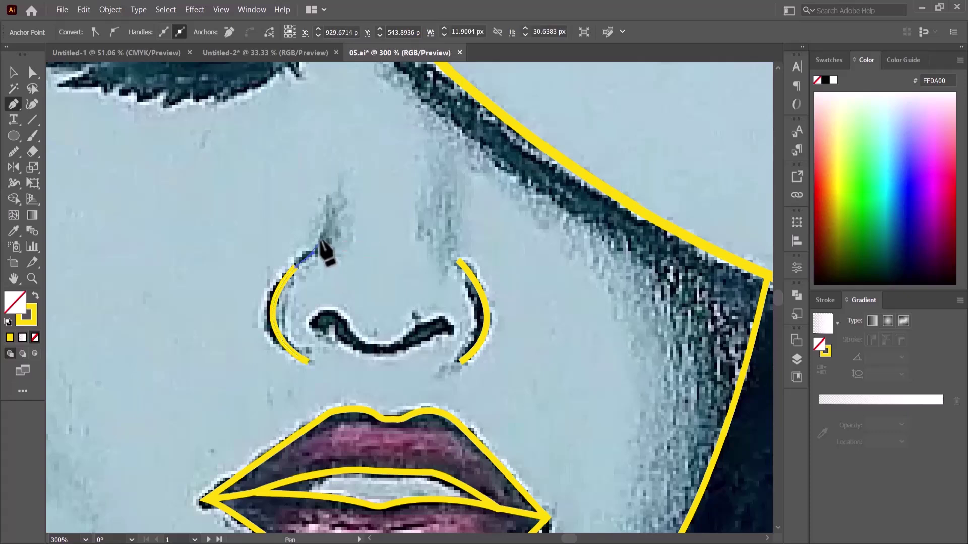
{"action": "left_click", "coordinate": [313, 283], "text": "ctrl"}
{"action": "left_click_drag", "start_coordinate": [298, 306], "coordinate": [332, 315]}
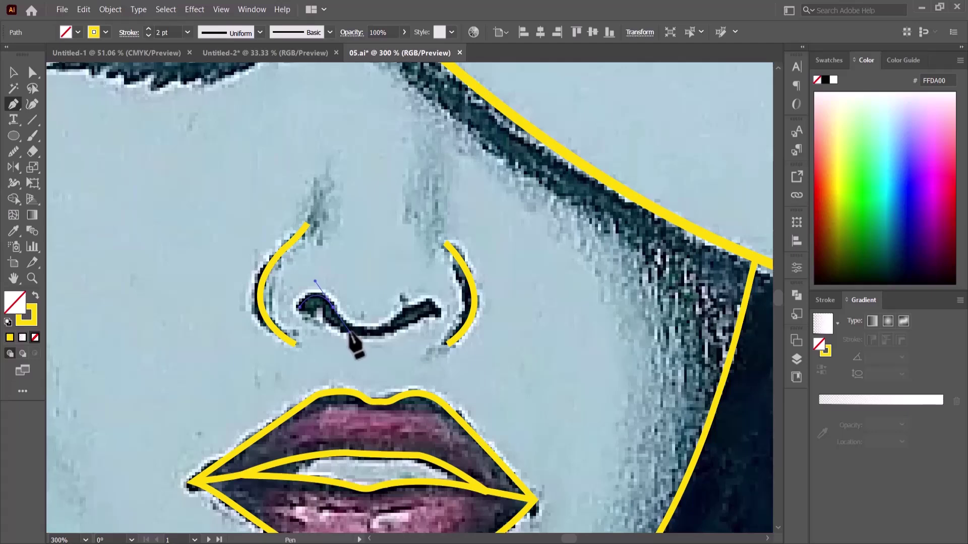
Draw a yellow stroke along the underside of the nose between the nostrils
{"action": "left_click_drag", "start_coordinate": [351, 335], "coordinate": [353, 334]}
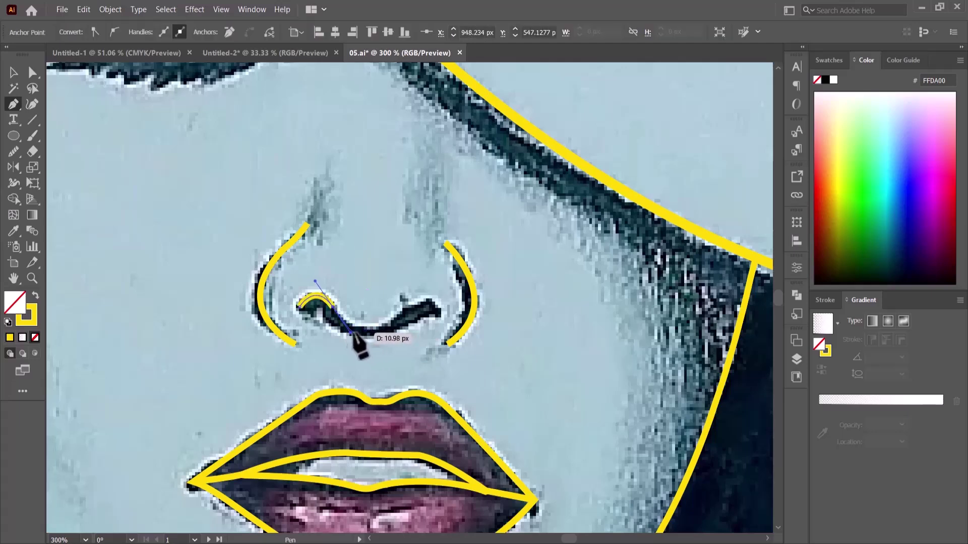
{"action": "mouse_move", "coordinate": [352, 334]}
{"action": "left_mouse_down"}
{"action": "mouse_move", "coordinate": [438, 314]}
{"action": "mouse_move", "coordinate": [452, 333]}
{"action": "left_mouse_up"}
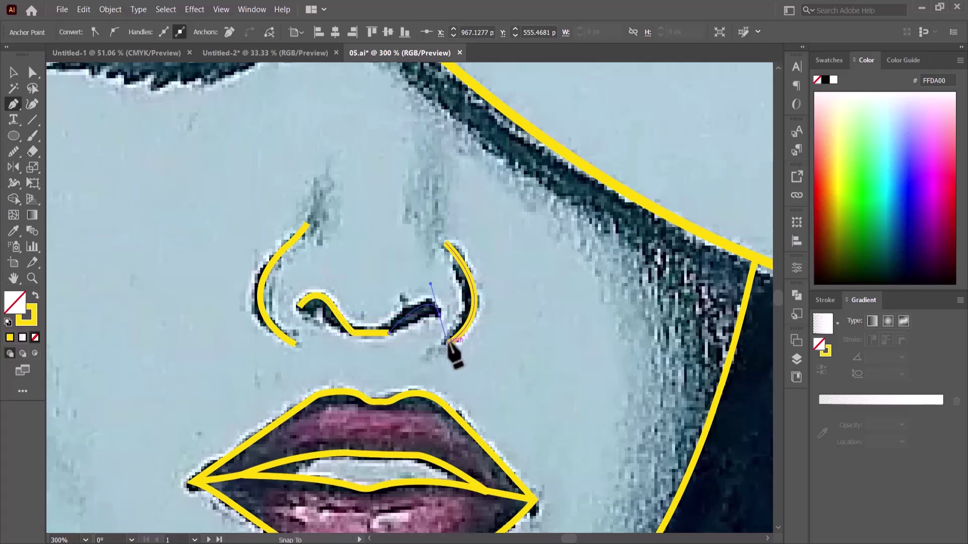
{"action": "key", "text": "Return"}
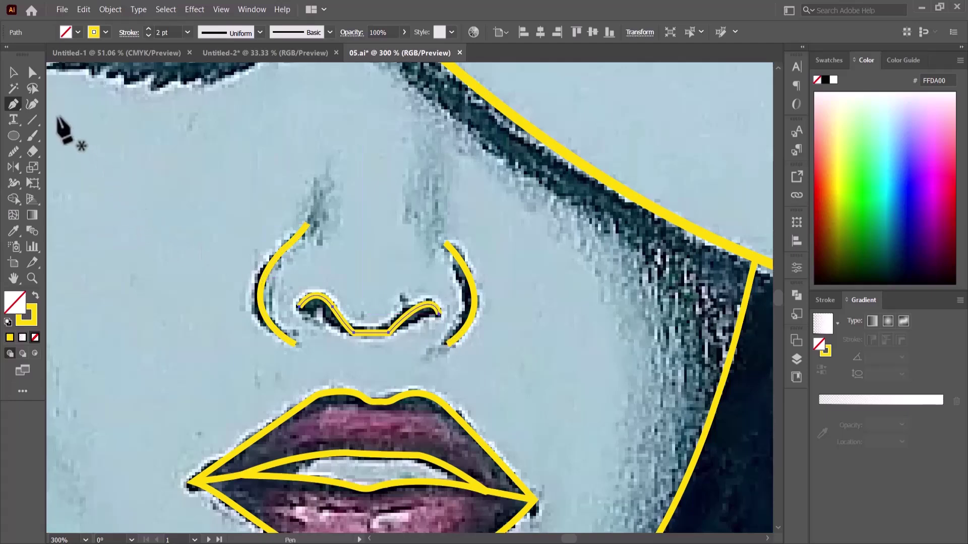
Round the nose stroke's sharp corner and reshape its right end into a smooth wave
{"action": "left_click", "coordinate": [32, 73]}
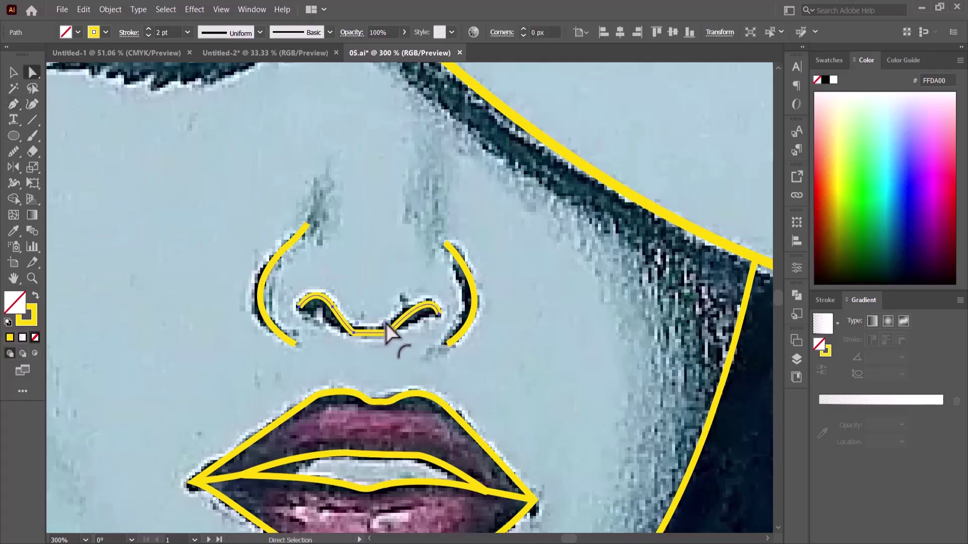
{"action": "left_click_drag", "start_coordinate": [385, 323], "coordinate": [382, 317]}
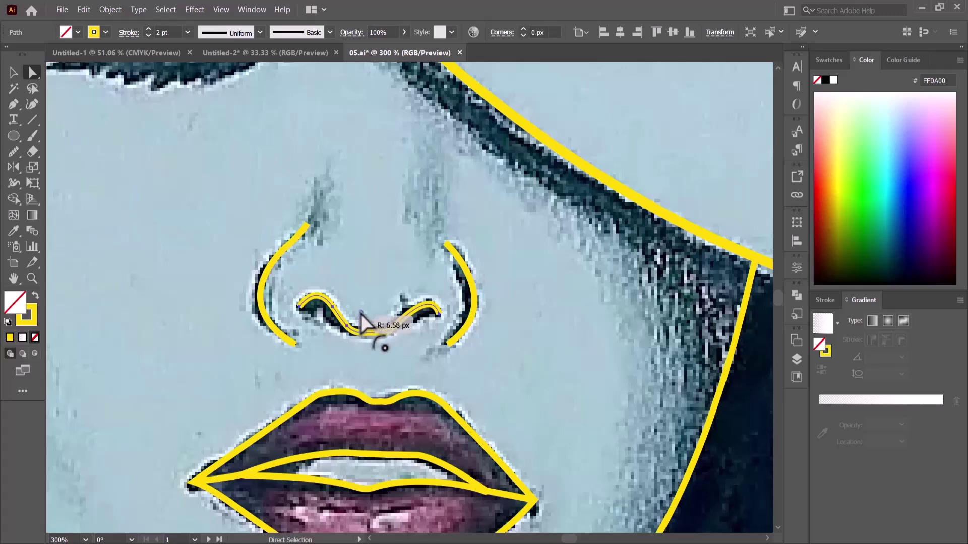
{"action": "left_click", "coordinate": [458, 377]}
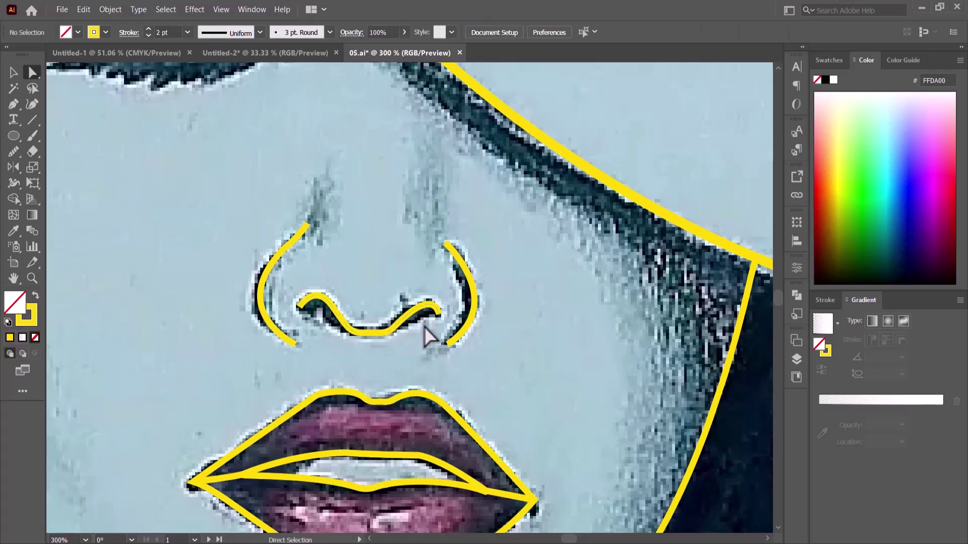
{"action": "left_click", "coordinate": [412, 310]}
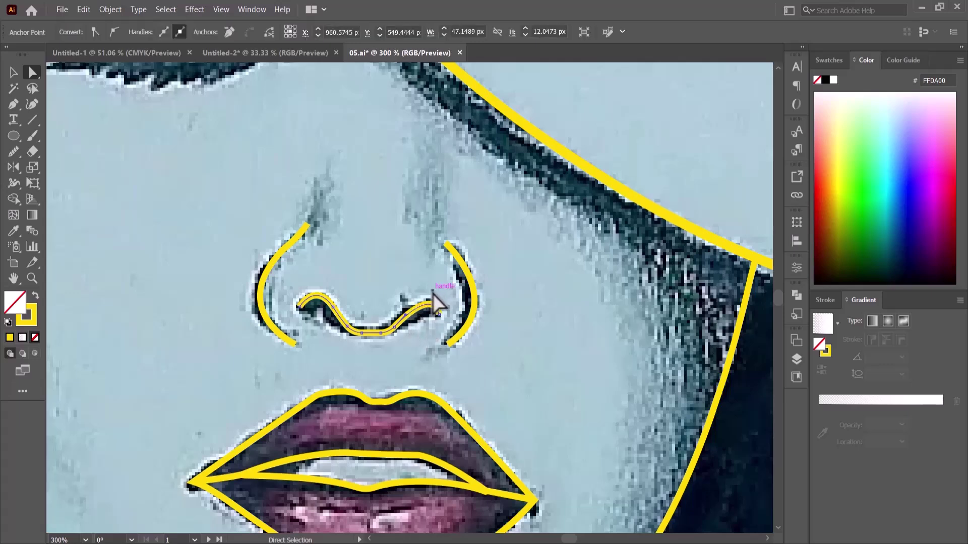
{"action": "left_click_drag", "start_coordinate": [433, 295], "coordinate": [429, 291]}
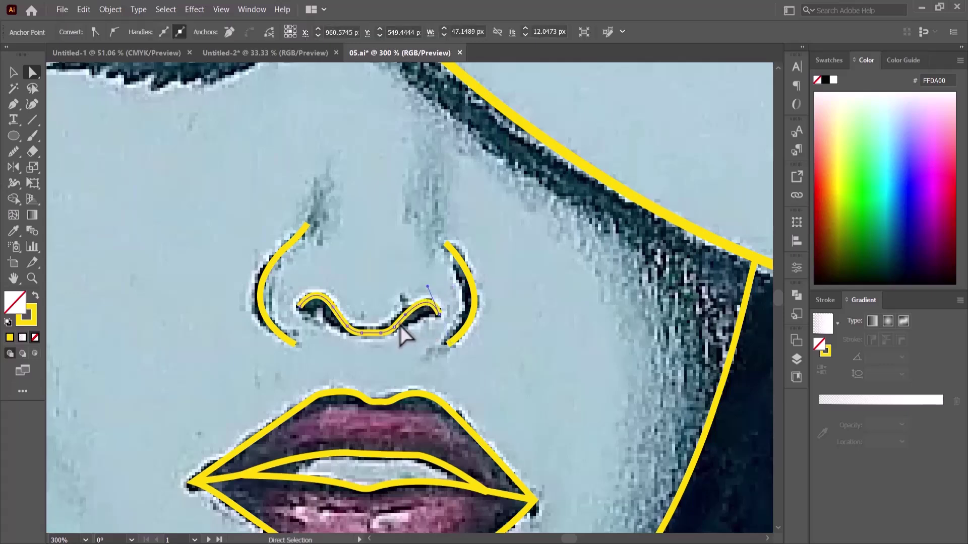
{"action": "scroll", "coordinate": [406, 336], "scroll_direction": "up", "scroll_amount": 3}
Extend the nose path's left end into a loop under the left nostril
{"action": "scroll", "coordinate": [383, 355], "scroll_direction": "left", "scroll_amount": 1}
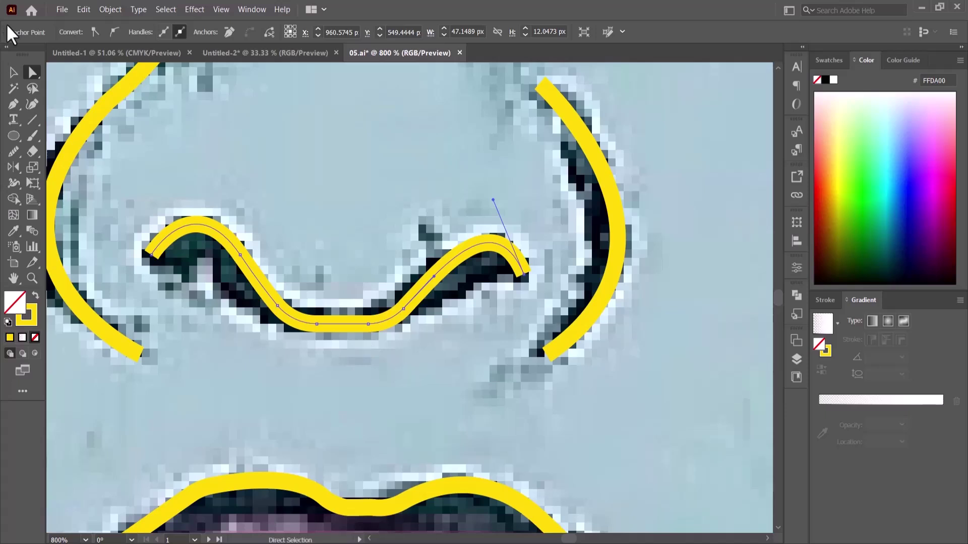
{"action": "left_click", "coordinate": [14, 104]}
{"action": "left_click", "coordinate": [150, 255]}
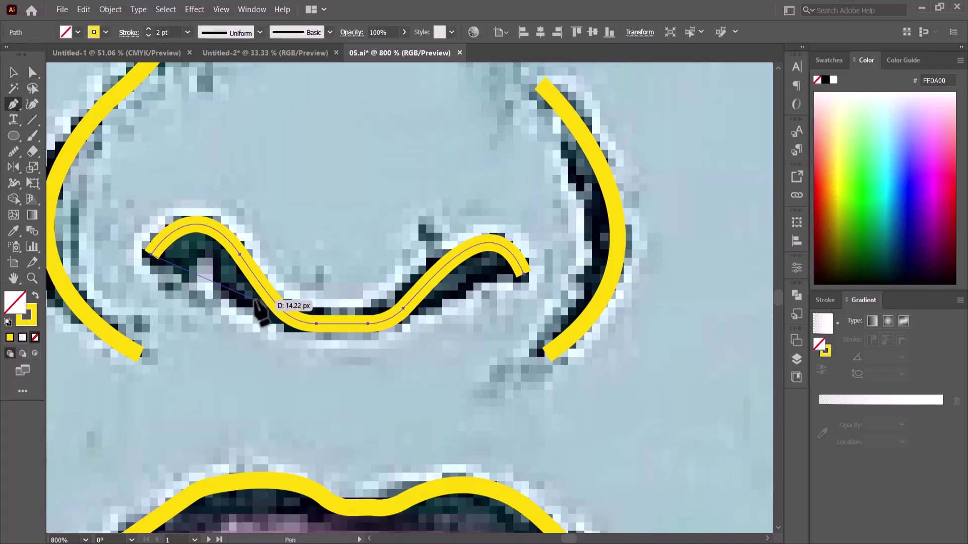
{"action": "left_click", "coordinate": [255, 300]}
{"action": "key", "text": "ctrl+equal"}
{"action": "left_click", "coordinate": [288, 301]}
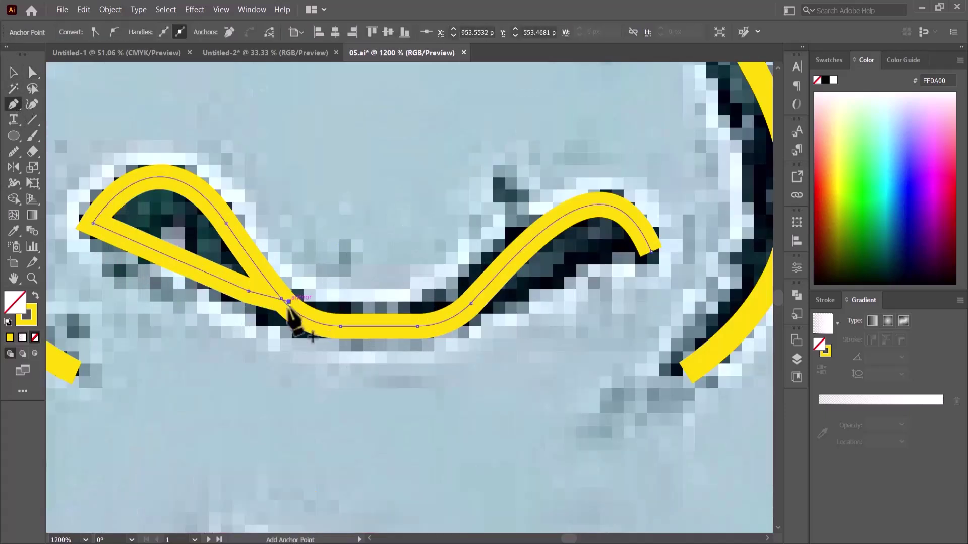
{"action": "scroll", "coordinate": [274, 353], "scroll_direction": "down", "scroll_amount": 2}
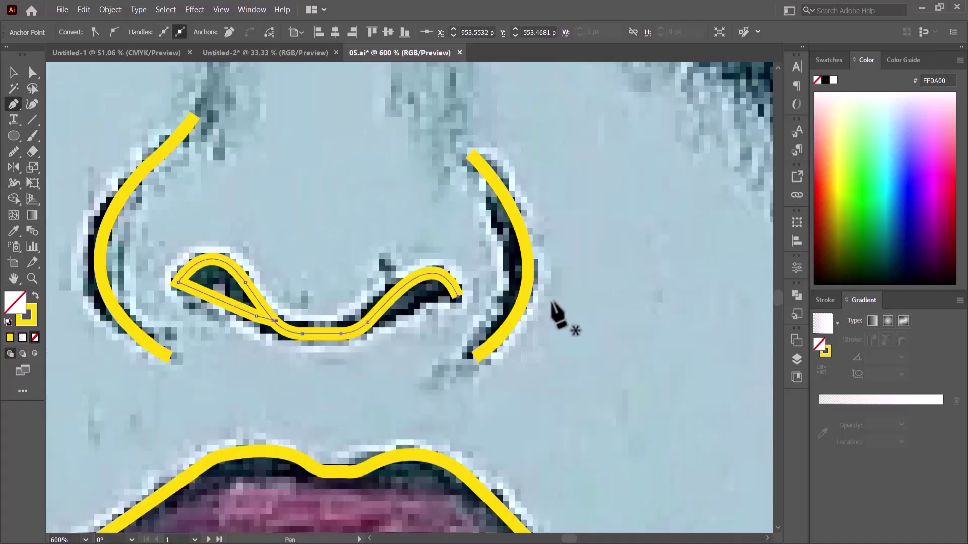
{"action": "scroll", "coordinate": [443, 319], "scroll_direction": "up", "scroll_amount": 2}
Extend the nose path's right end into a loop back under the right nostril
{"action": "left_click", "coordinate": [471, 292]}
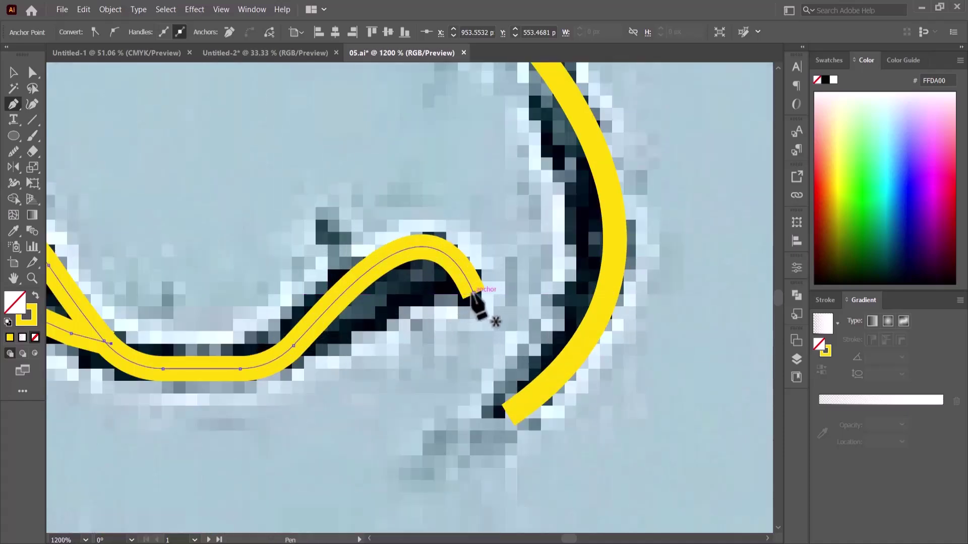
{"action": "left_click_drag", "start_coordinate": [472, 293], "coordinate": [379, 336]}
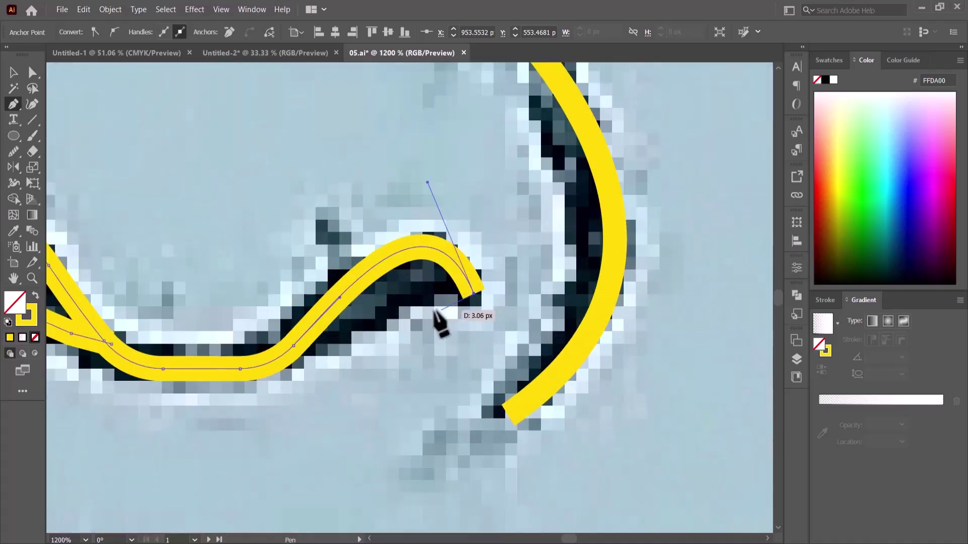
{"action": "left_click", "coordinate": [372, 338]}
{"action": "mouse_move", "coordinate": [320, 349]}
{"action": "left_mouse_down"}
{"action": "mouse_move", "coordinate": [285, 350]}
{"action": "mouse_move", "coordinate": [302, 347]}
{"action": "left_mouse_up"}
{"action": "key", "text": "Escape"}
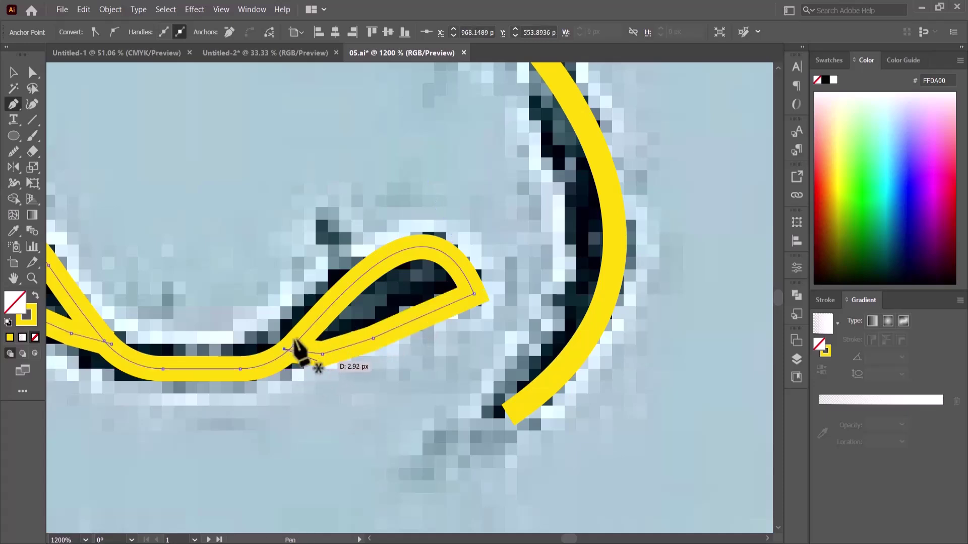
Round the corners where both loops rejoin the nose curve, about 9.38 px
{"action": "left_click", "coordinate": [35, 73]}
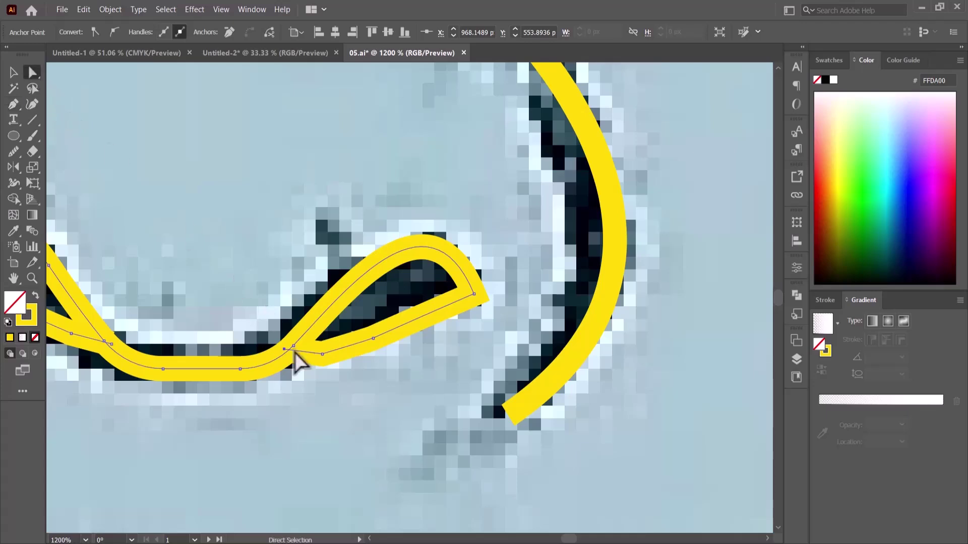
{"action": "left_click", "coordinate": [322, 355]}
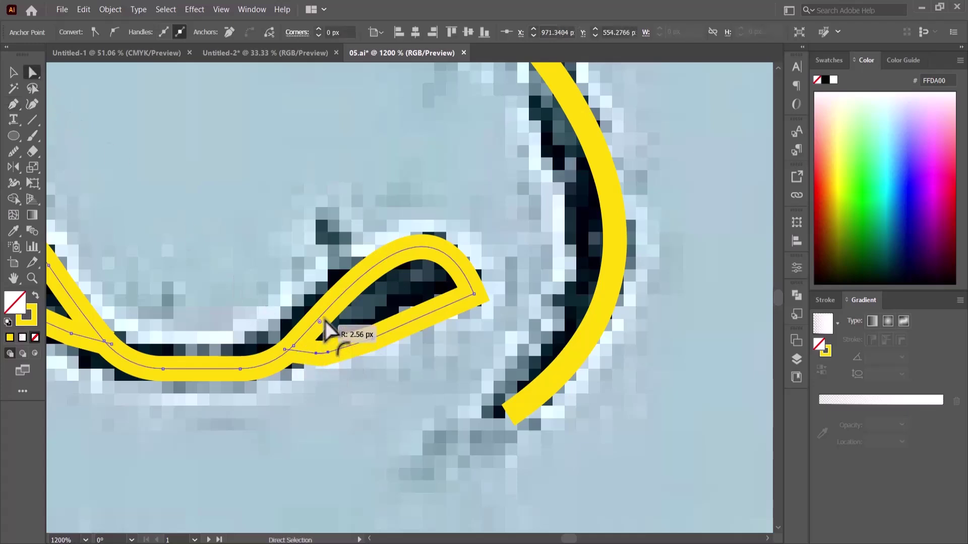
{"action": "mouse_move", "coordinate": [325, 322]}
{"action": "left_mouse_down"}
{"action": "mouse_move", "coordinate": [354, 214]}
{"action": "mouse_move", "coordinate": [359, 237]}
{"action": "left_mouse_up"}
{"action": "left_click_drag", "start_coordinate": [55, 342], "coordinate": [267, 328]}
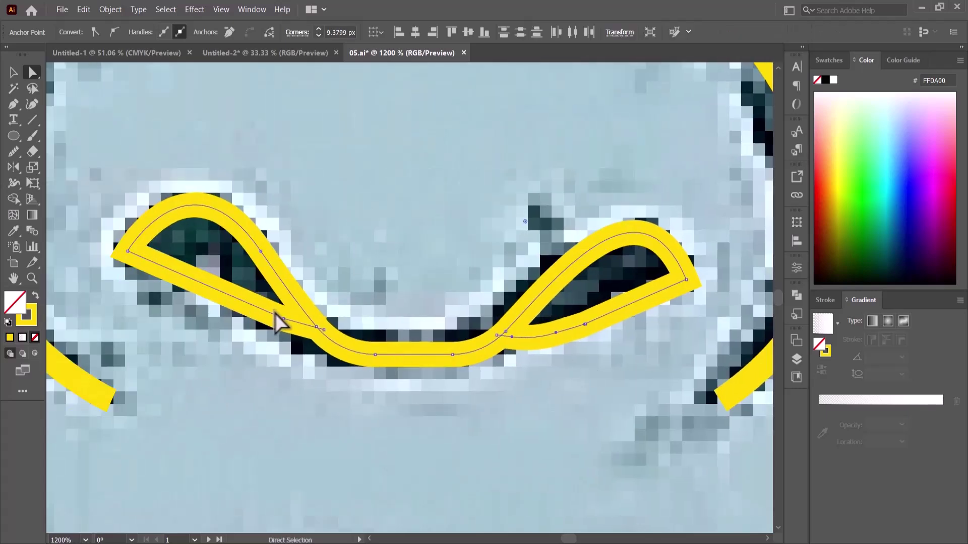
{"action": "left_click", "coordinate": [282, 317]}
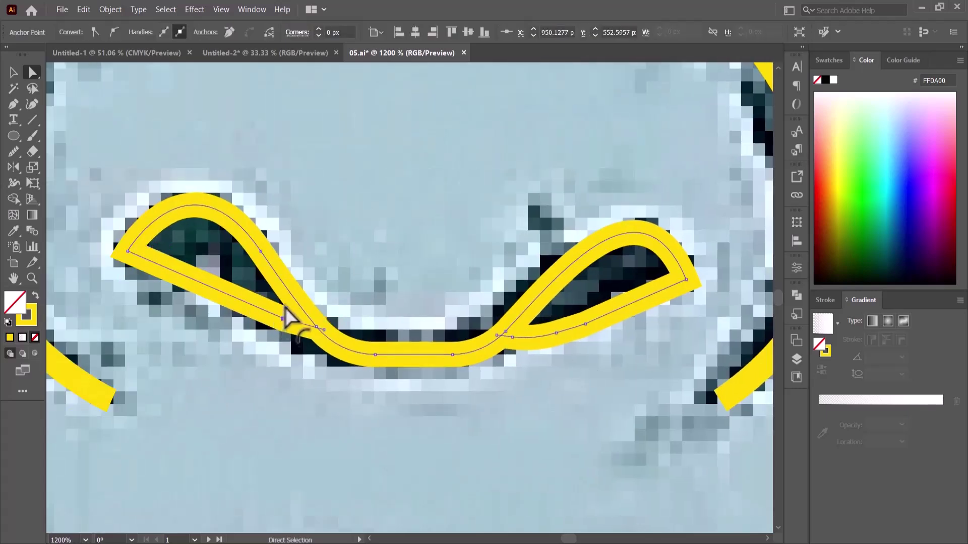
{"action": "left_click_drag", "start_coordinate": [287, 316], "coordinate": [346, 141]}
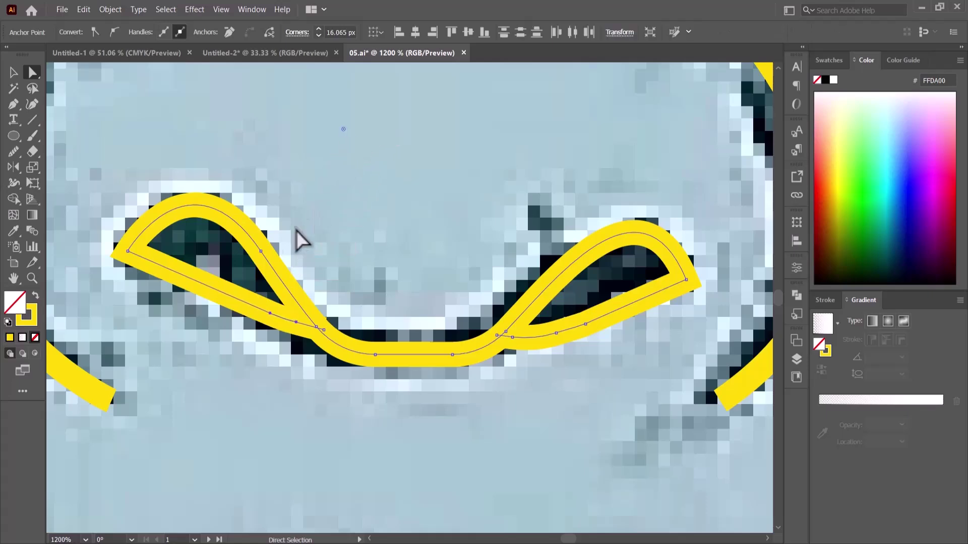
Slightly round the left tip of the left nostril loop
{"action": "left_click", "coordinate": [54, 102]}
{"action": "key", "text": "v"}
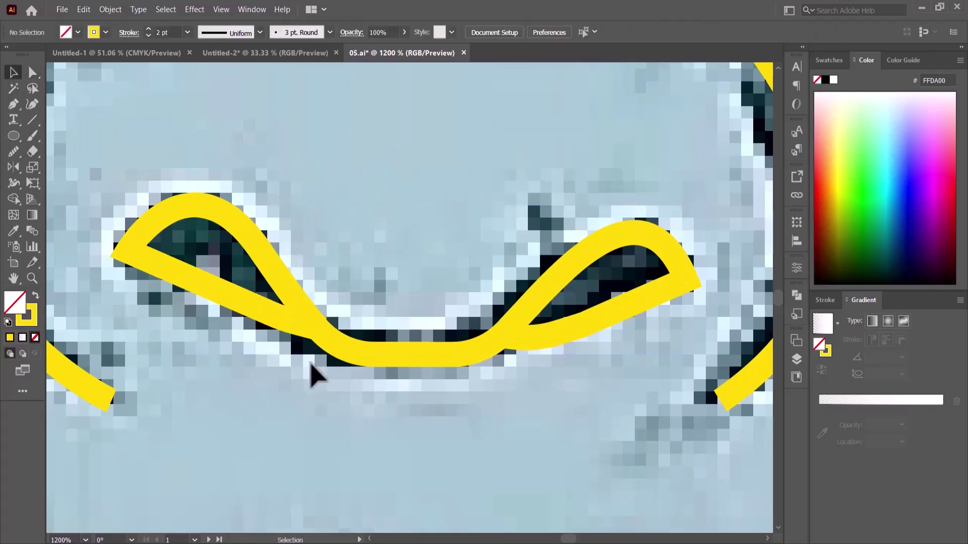
{"action": "scroll", "coordinate": [328, 393], "scroll_direction": "down", "scroll_amount": 3}
{"action": "scroll", "coordinate": [319, 393], "scroll_direction": "up", "scroll_amount": 3}
{"action": "key", "text": "a"}
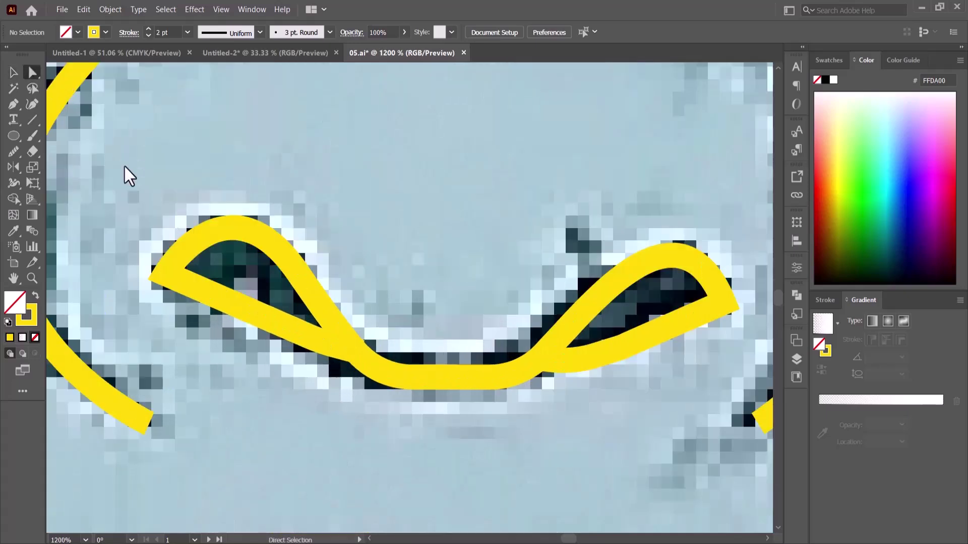
{"action": "left_click", "coordinate": [181, 280]}
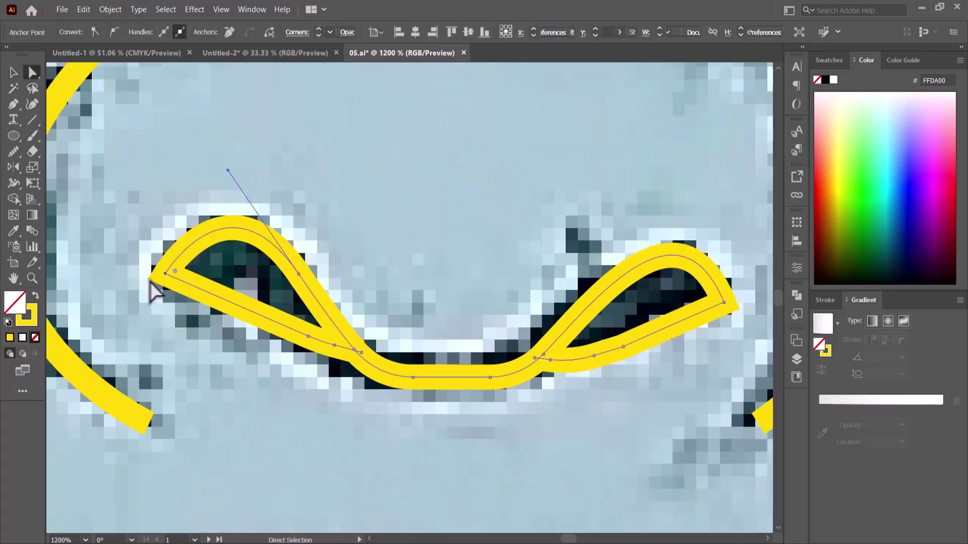
{"action": "left_click_drag", "start_coordinate": [175, 271], "coordinate": [179, 275]}
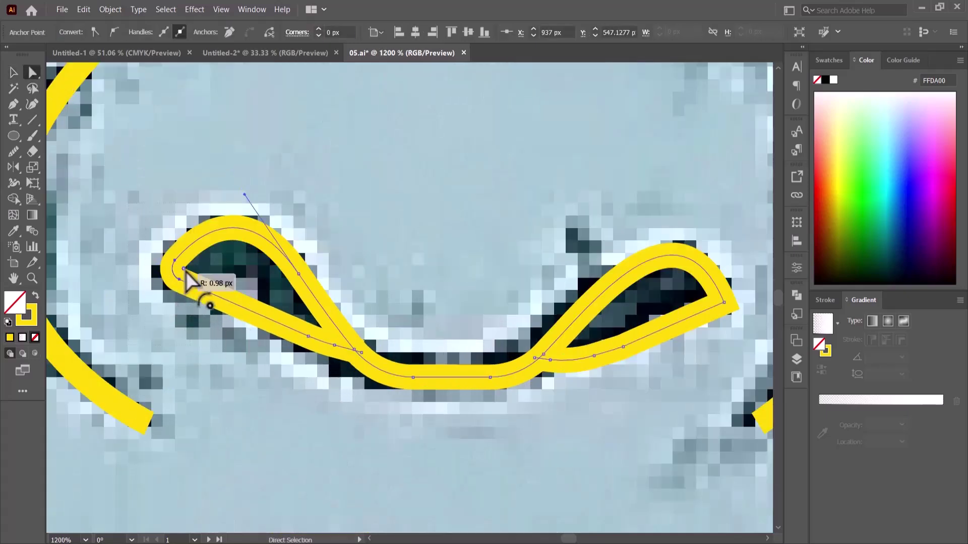
Check the right loop's tip, then zoom out to see more of the face
{"action": "scroll", "coordinate": [590, 406], "scroll_direction": "right", "scroll_amount": 5}
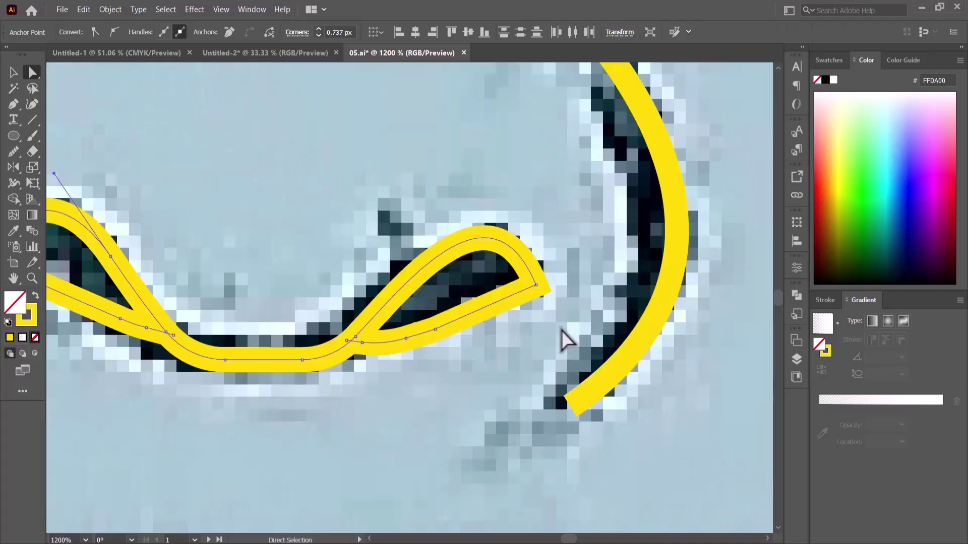
{"action": "left_click", "coordinate": [536, 285]}
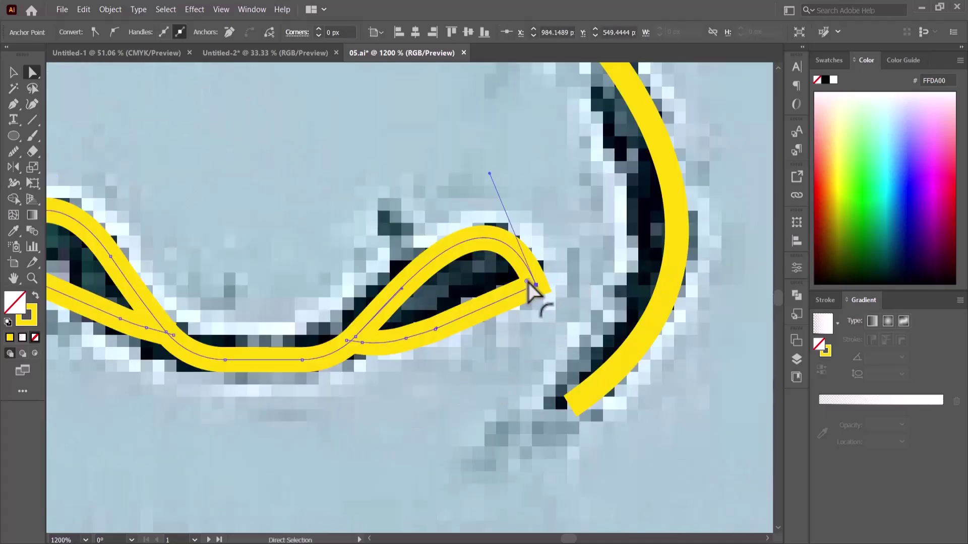
{"action": "left_click", "coordinate": [452, 392]}
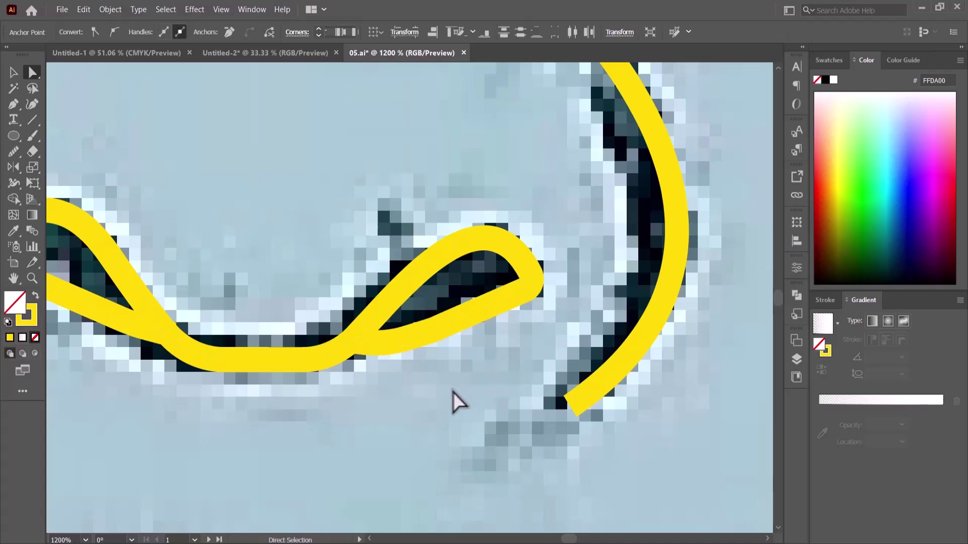
{"action": "key", "text": "ctrl+minus"}
{"action": "key", "text": "ctrl+minus"}
{"action": "key", "text": "ctrl+minus"}
{"action": "scroll", "coordinate": [395, 383], "scroll_direction": "down", "scroll_amount": 5}
{"action": "scroll", "coordinate": [329, 368], "scroll_direction": "up", "scroll_amount": 3}
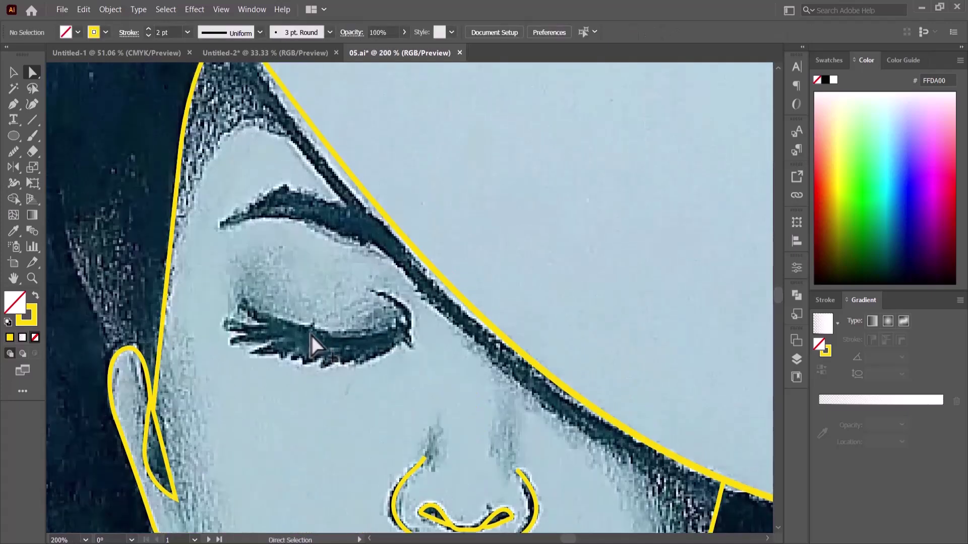
{"action": "scroll", "coordinate": [312, 335], "scroll_direction": "up", "scroll_amount": 2}
Start at the outer eyelid corner and zigzag lash points along the lower lid
{"action": "left_click", "coordinate": [14, 105]}
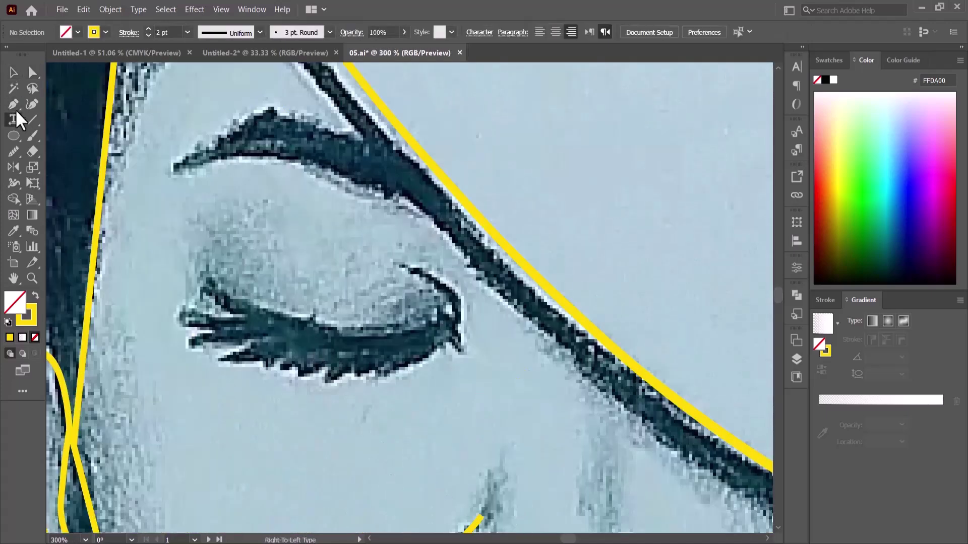
{"action": "left_click", "coordinate": [457, 309]}
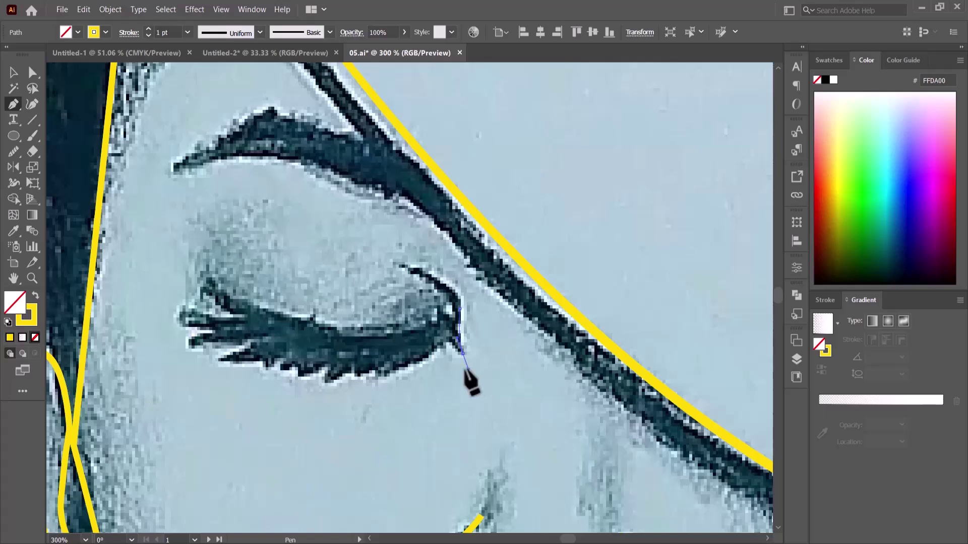
{"action": "left_click", "coordinate": [462, 352]}
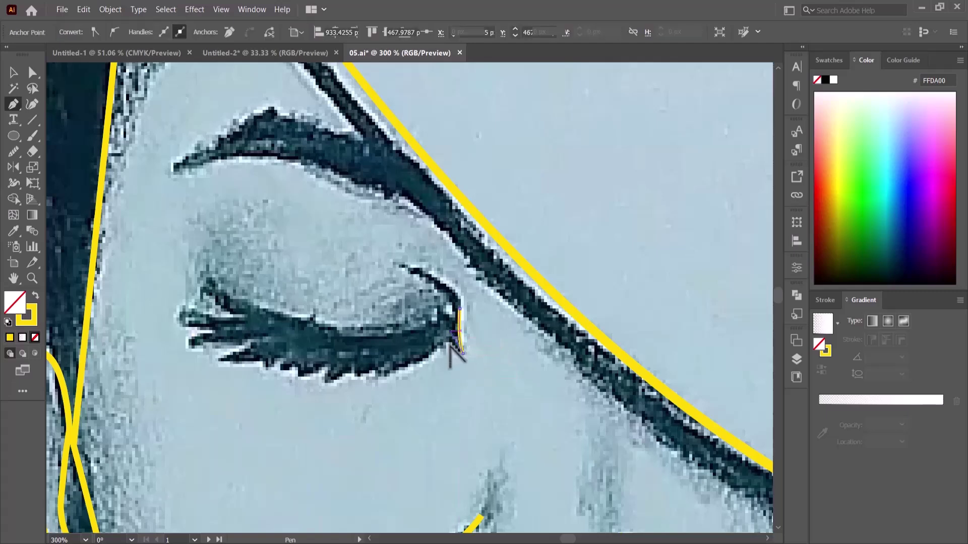
{"action": "left_click_drag", "start_coordinate": [462, 352], "coordinate": [448, 342]}
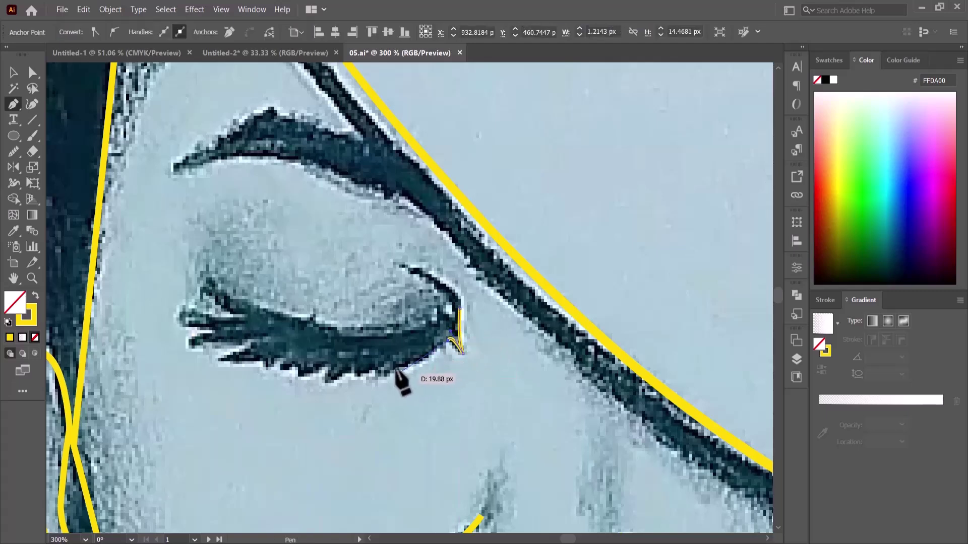
{"action": "left_click", "coordinate": [382, 375]}
{"action": "left_click_drag", "start_coordinate": [381, 375], "coordinate": [364, 377]}
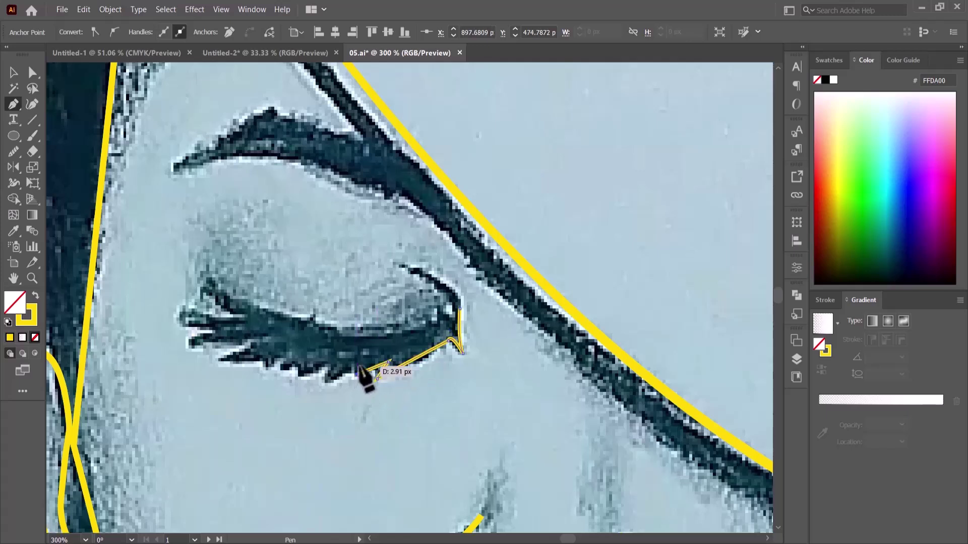
{"action": "left_click", "coordinate": [356, 374]}
{"action": "left_click_drag", "start_coordinate": [344, 370], "coordinate": [324, 385]}
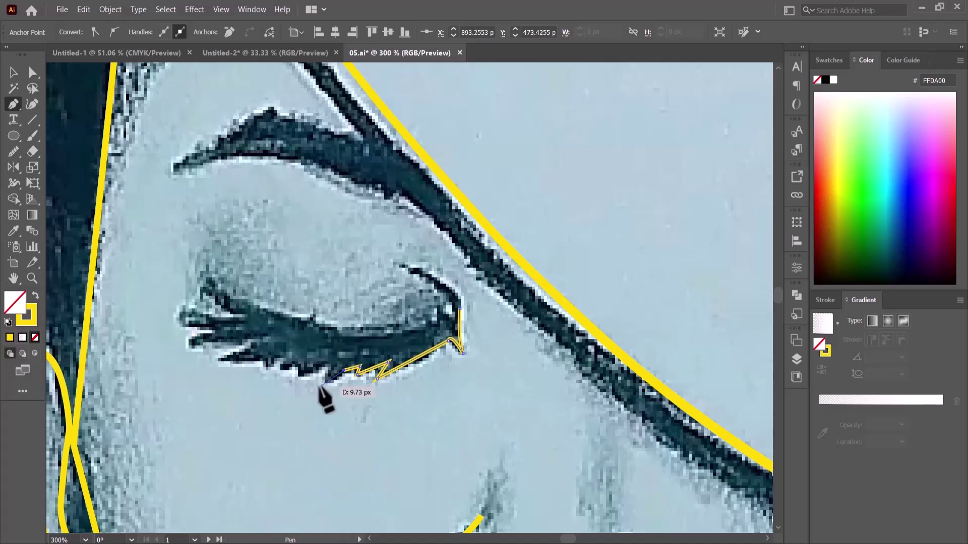
{"action": "left_click", "coordinate": [336, 363]}
{"action": "left_click", "coordinate": [320, 387]}
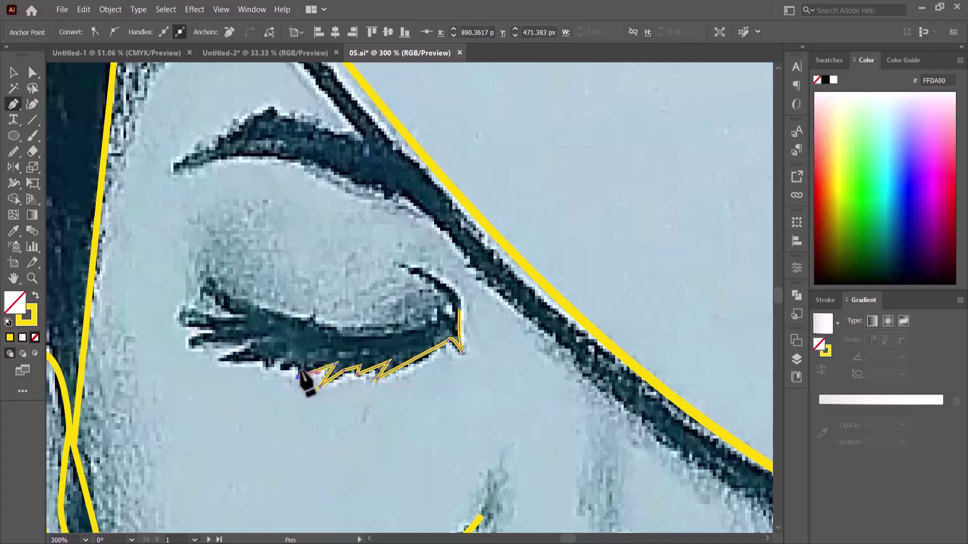
Continue the zigzag lashes to the eye's left tip
{"action": "left_click_drag", "start_coordinate": [301, 364], "coordinate": [271, 367]}
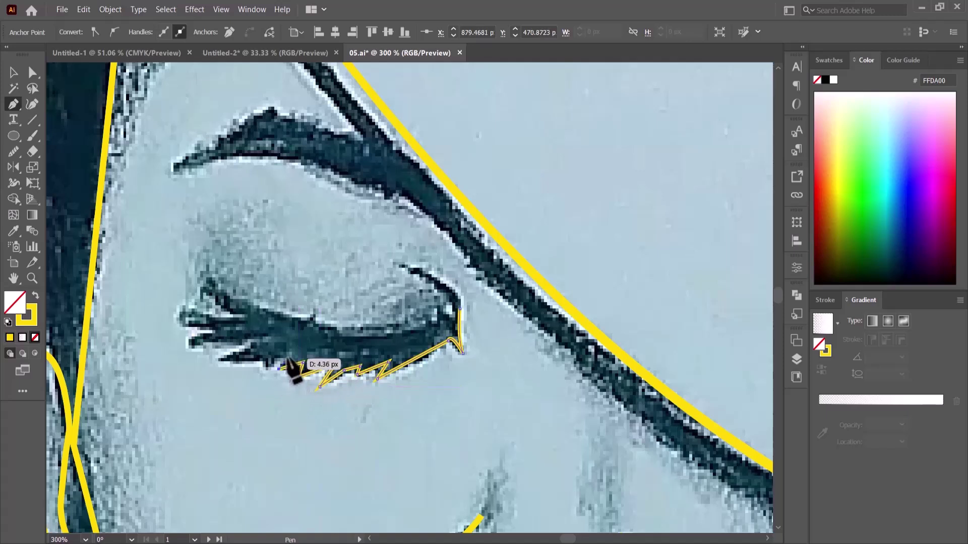
{"action": "left_click", "coordinate": [278, 370]}
{"action": "left_click_drag", "start_coordinate": [223, 363], "coordinate": [191, 344]}
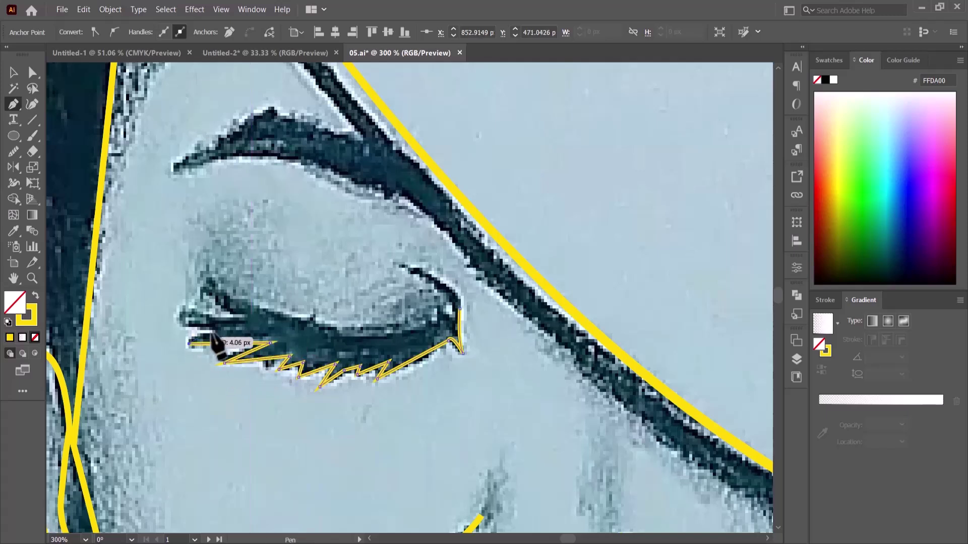
{"action": "left_click_drag", "start_coordinate": [189, 343], "coordinate": [171, 324]}
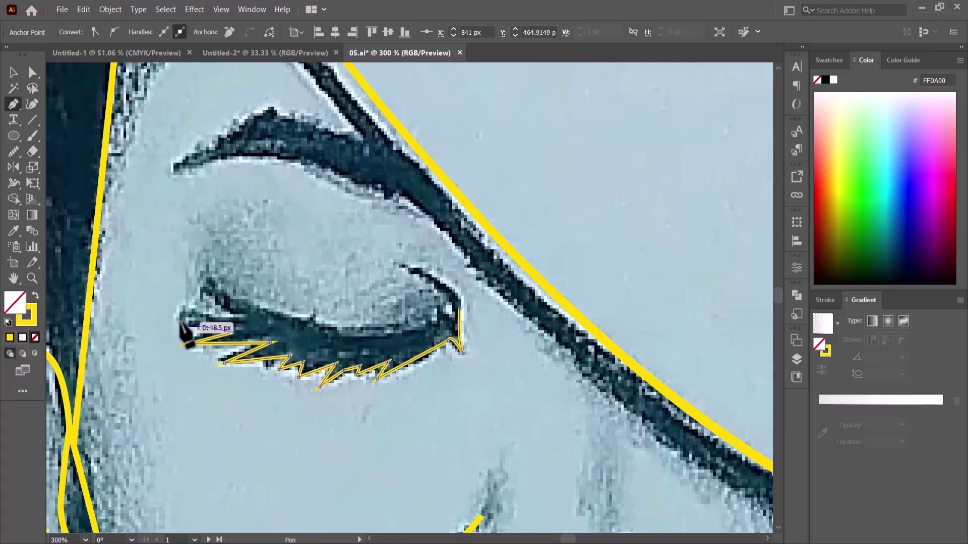
{"action": "left_click_drag", "start_coordinate": [234, 332], "coordinate": [199, 284]}
{"action": "left_click", "coordinate": [181, 321]}
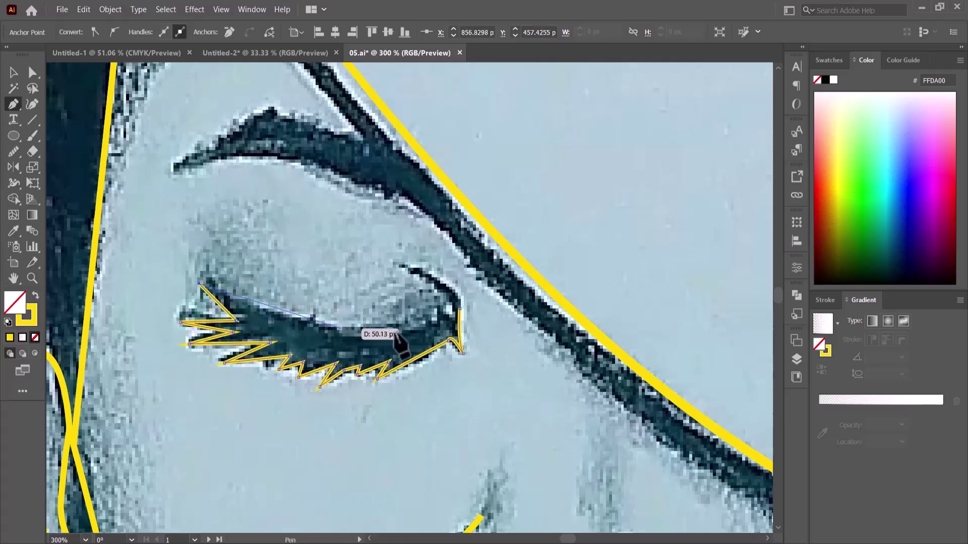
Curve the upper eyelid back to the outer corner, joining the lash outline
{"action": "mouse_move", "coordinate": [433, 317]}
{"action": "left_mouse_down"}
{"action": "mouse_move", "coordinate": [476, 297]}
{"action": "mouse_move", "coordinate": [488, 263]}
{"action": "mouse_move", "coordinate": [442, 310]}
{"action": "left_mouse_up"}
{"action": "left_click", "coordinate": [459, 308]}
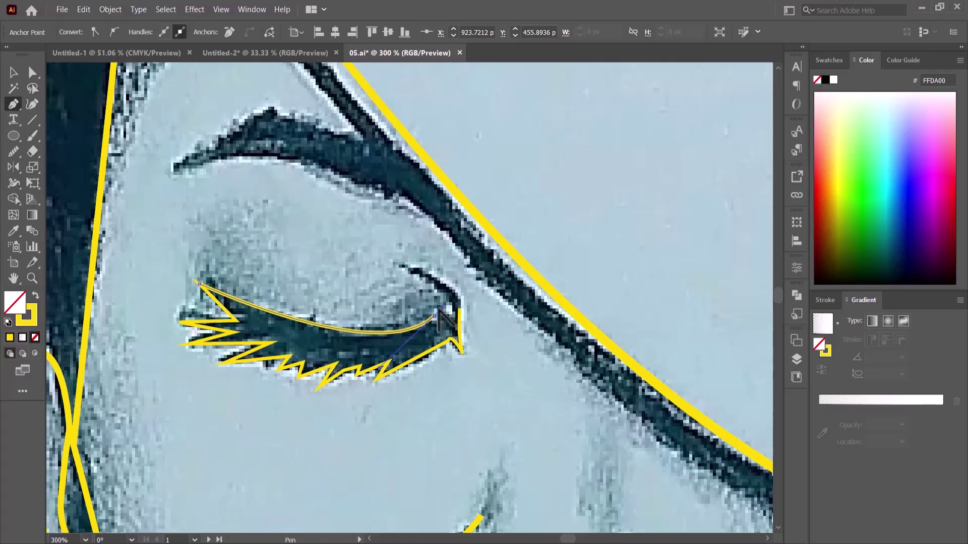
{"action": "left_click", "coordinate": [436, 313]}
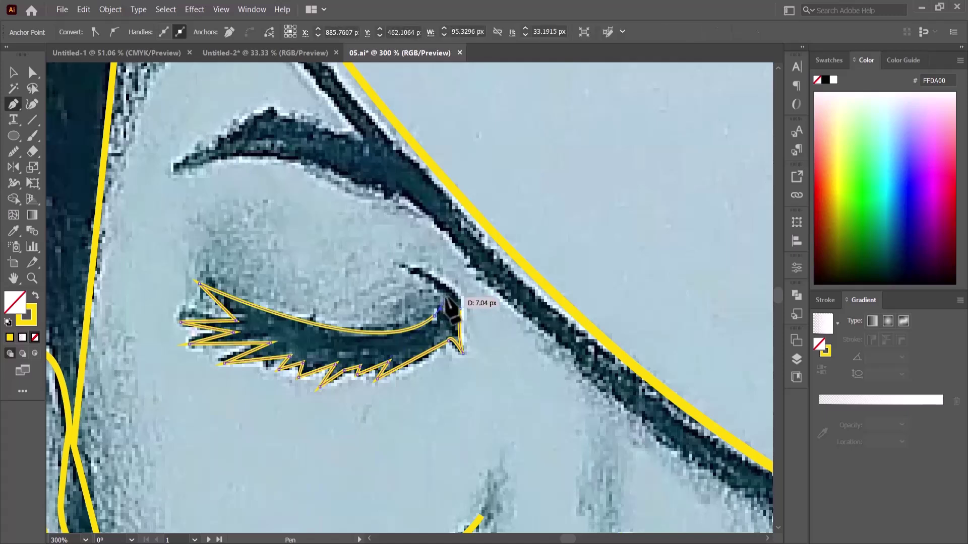
Draw a hooked stroke at the outer corner along the crease, connecting to the lash end
{"action": "left_click", "coordinate": [445, 298]}
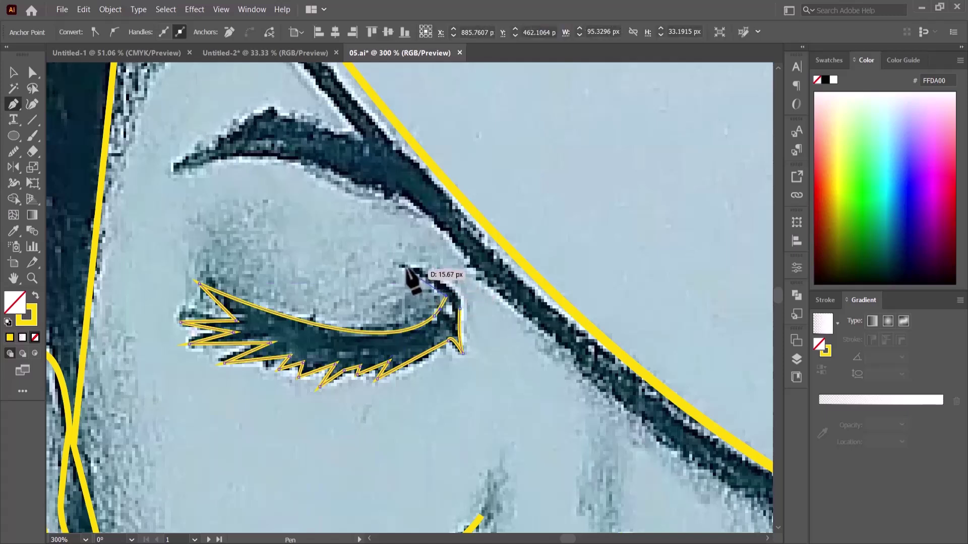
{"action": "left_click_drag", "start_coordinate": [405, 265], "coordinate": [376, 266]}
{"action": "left_click_drag", "start_coordinate": [445, 297], "coordinate": [460, 291]}
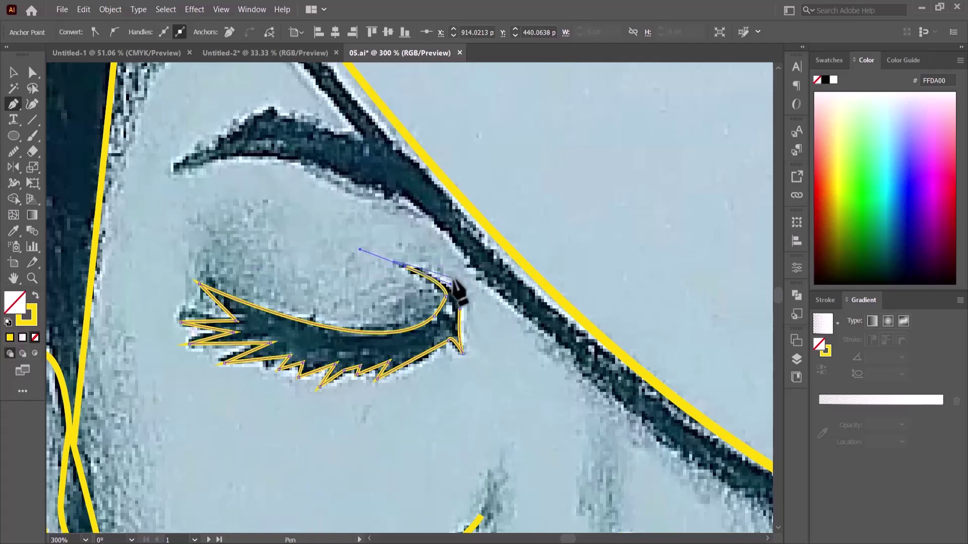
{"action": "scroll", "coordinate": [435, 284], "scroll_direction": "up", "scroll_amount": 3}
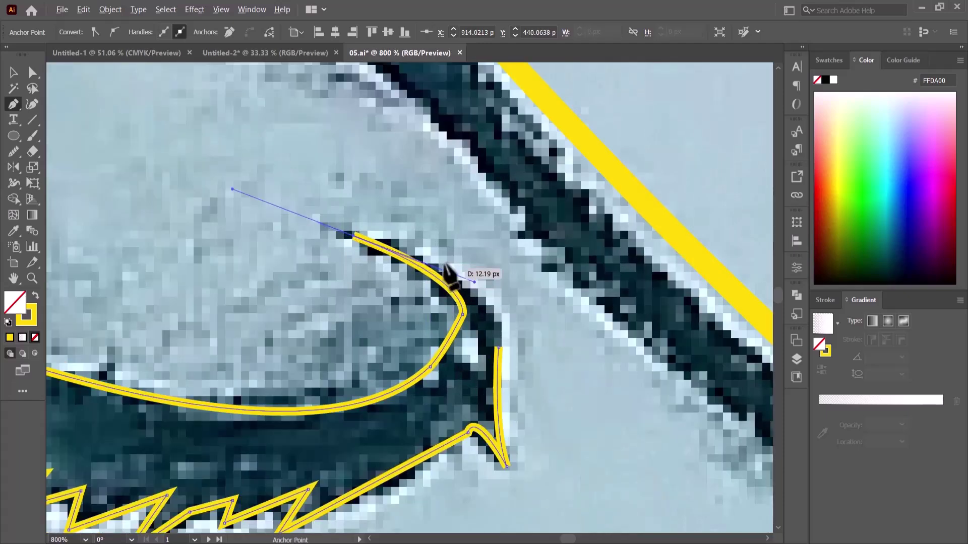
{"action": "mouse_move", "coordinate": [461, 291]}
{"action": "left_mouse_down"}
{"action": "mouse_move", "coordinate": [424, 247]}
{"action": "mouse_move", "coordinate": [234, 190]}
{"action": "left_mouse_up"}
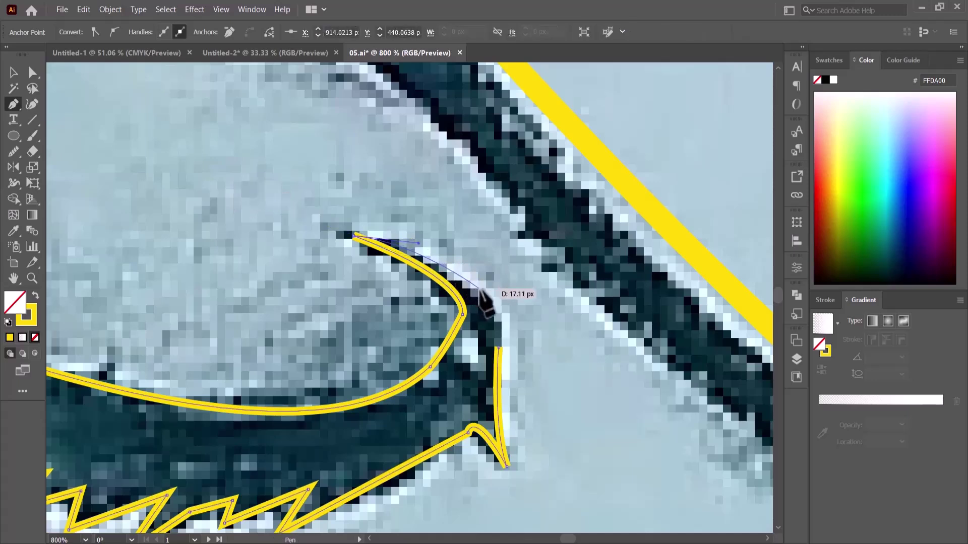
{"action": "left_click_drag", "start_coordinate": [499, 347], "coordinate": [494, 401]}
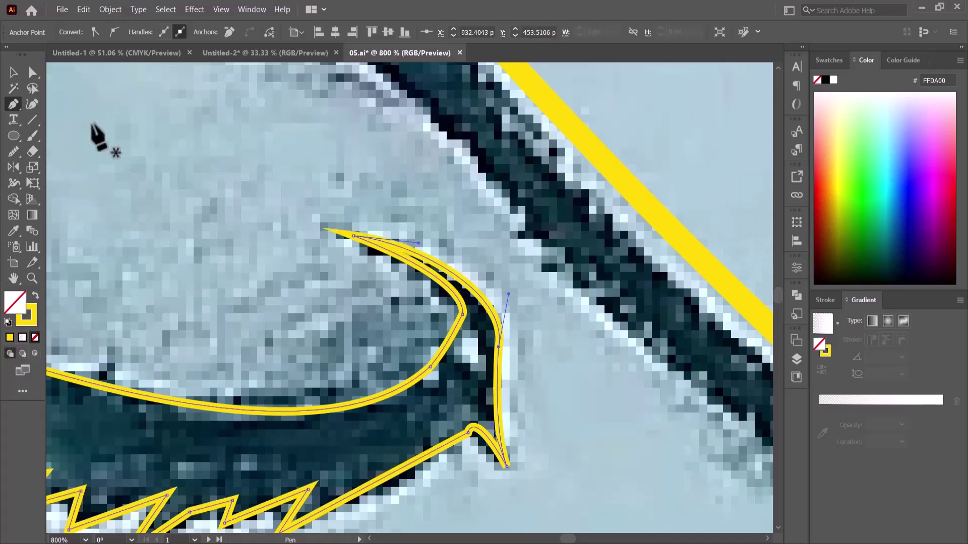
{"action": "left_click", "coordinate": [234, 184]}
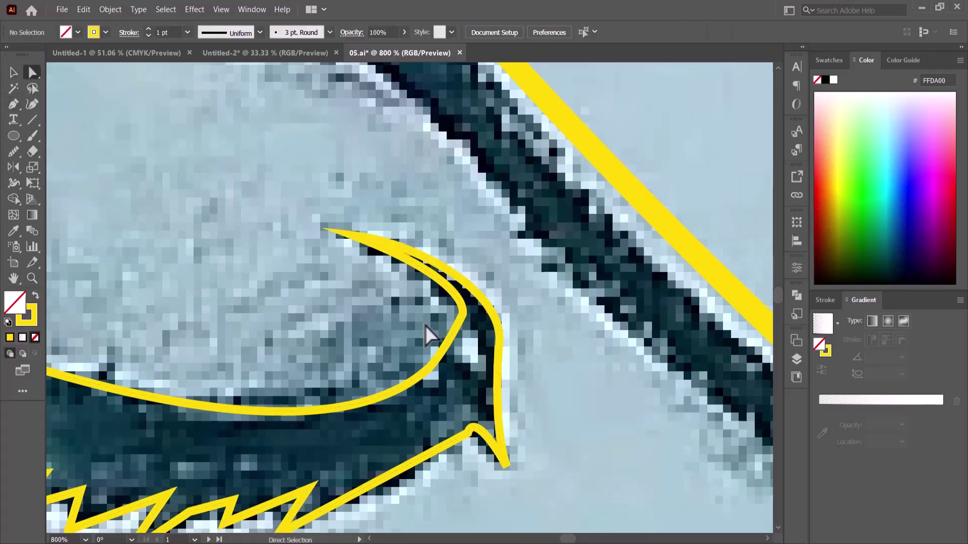
Move a point on the eyelid curve near the outer corner
{"action": "left_click", "coordinate": [465, 314]}
{"action": "mouse_move", "coordinate": [463, 314]}
{"action": "left_mouse_down"}
{"action": "mouse_move", "coordinate": [455, 314]}
{"action": "mouse_move", "coordinate": [454, 340]}
{"action": "left_mouse_up"}
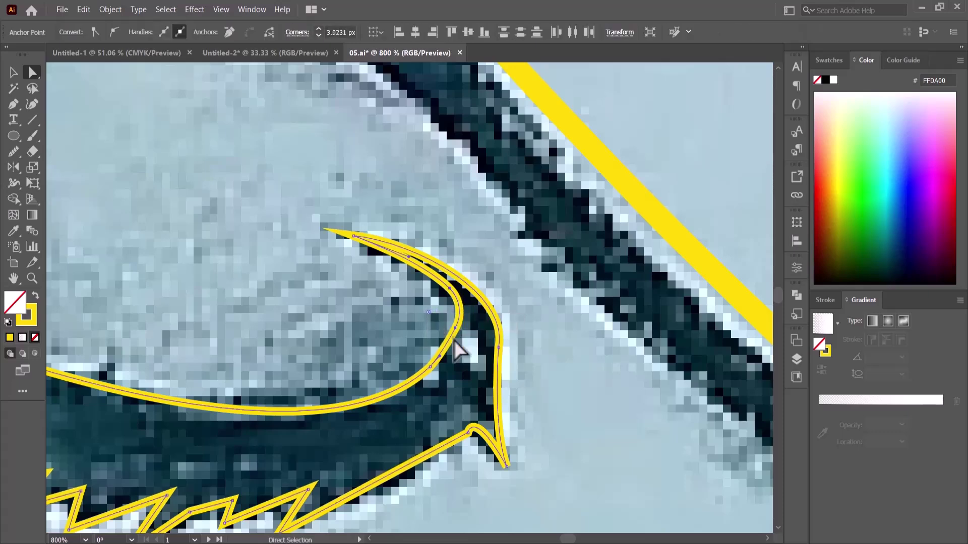
{"action": "scroll", "coordinate": [488, 400], "scroll_direction": "down", "scroll_amount": 4}
{"action": "scroll", "coordinate": [471, 401], "scroll_direction": "up", "scroll_amount": 3}
{"action": "scroll", "coordinate": [481, 409], "scroll_direction": "down", "scroll_amount": 2}
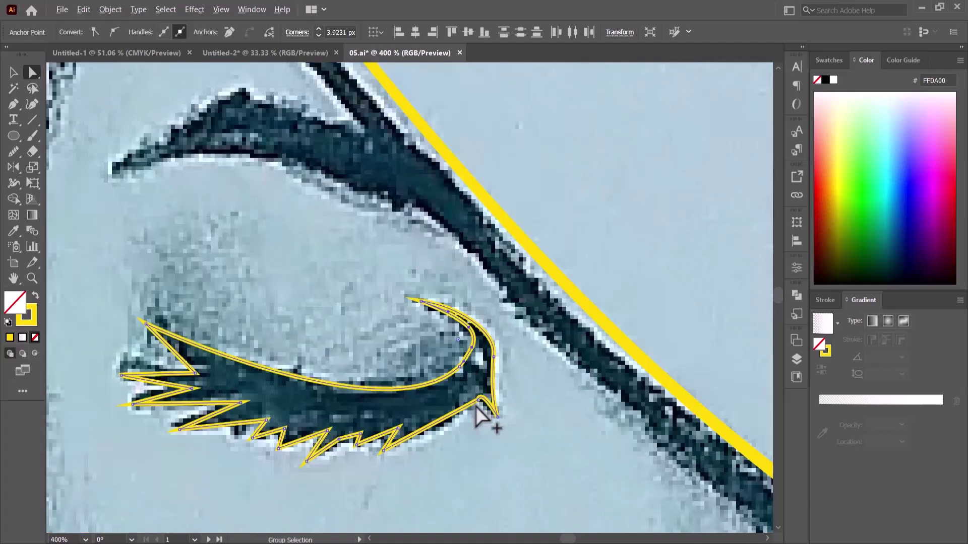
{"action": "scroll", "coordinate": [396, 380], "scroll_direction": "down", "scroll_amount": 1}
{"action": "scroll", "coordinate": [403, 383], "scroll_direction": "up", "scroll_amount": 3}
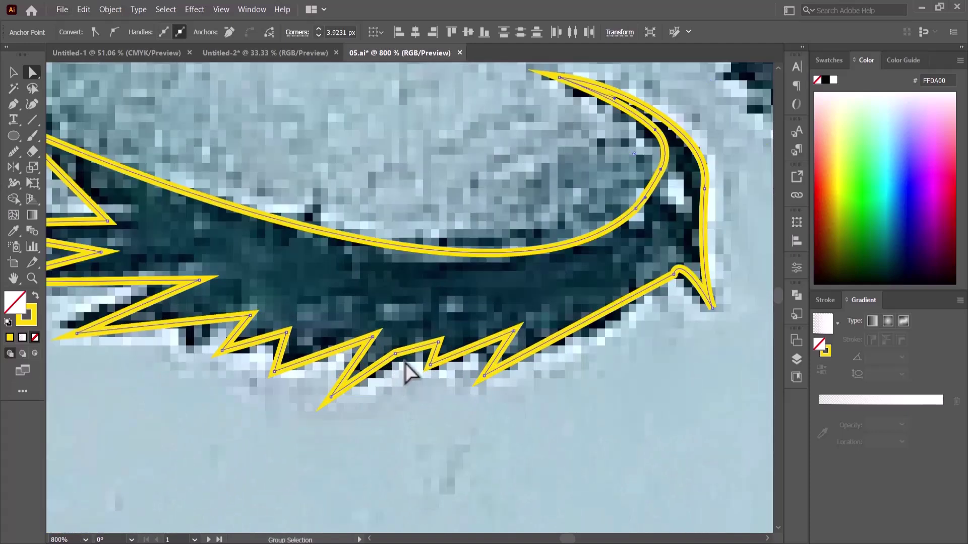
Nudge a lash segment slightly downward, then deselect the eyelash outline
{"action": "left_click_drag", "start_coordinate": [393, 357], "coordinate": [392, 364]}
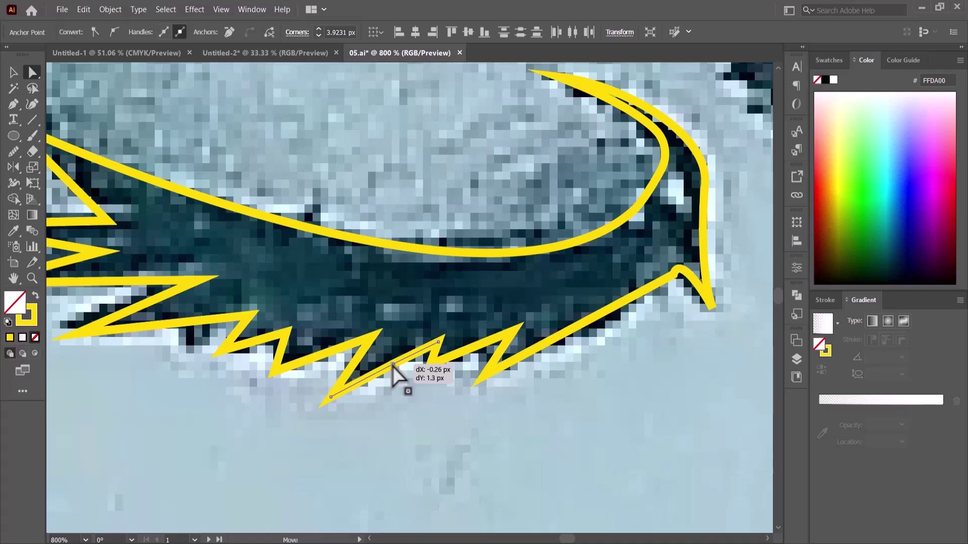
{"action": "scroll", "coordinate": [367, 375], "scroll_direction": "down", "scroll_amount": 5}
{"action": "scroll", "coordinate": [376, 386], "scroll_direction": "up", "scroll_amount": 2}
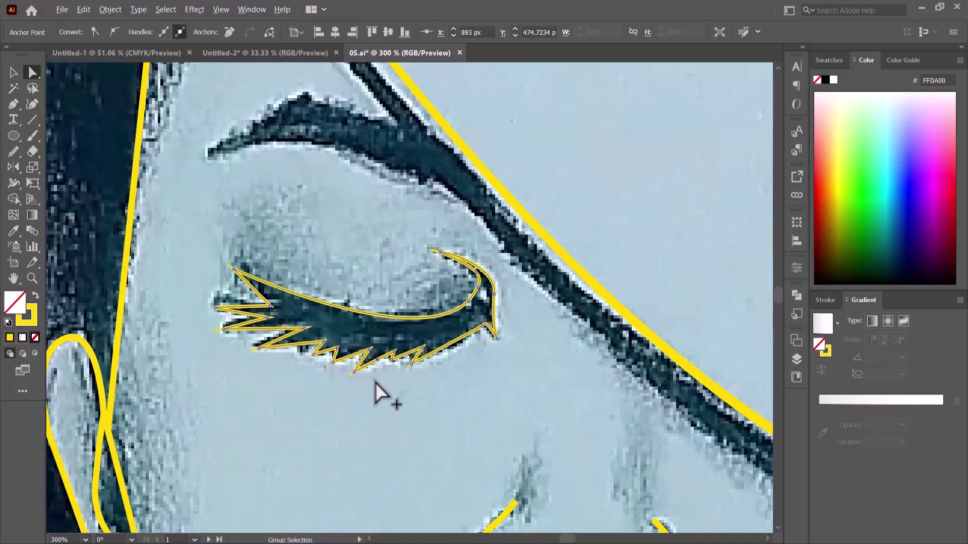
{"action": "left_click", "coordinate": [14, 73]}
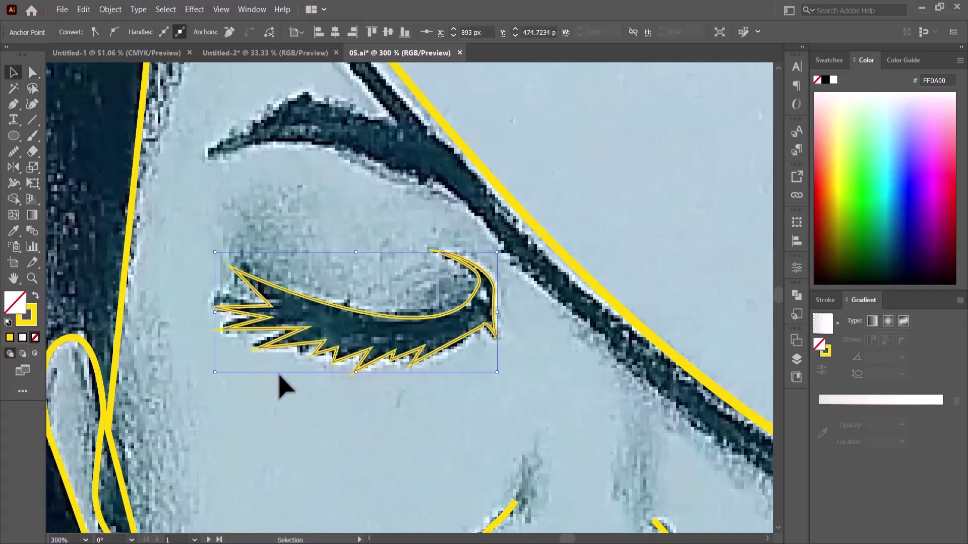
{"action": "left_click", "coordinate": [324, 389]}
{"action": "scroll", "coordinate": [310, 454], "scroll_direction": "up", "scroll_amount": 3}
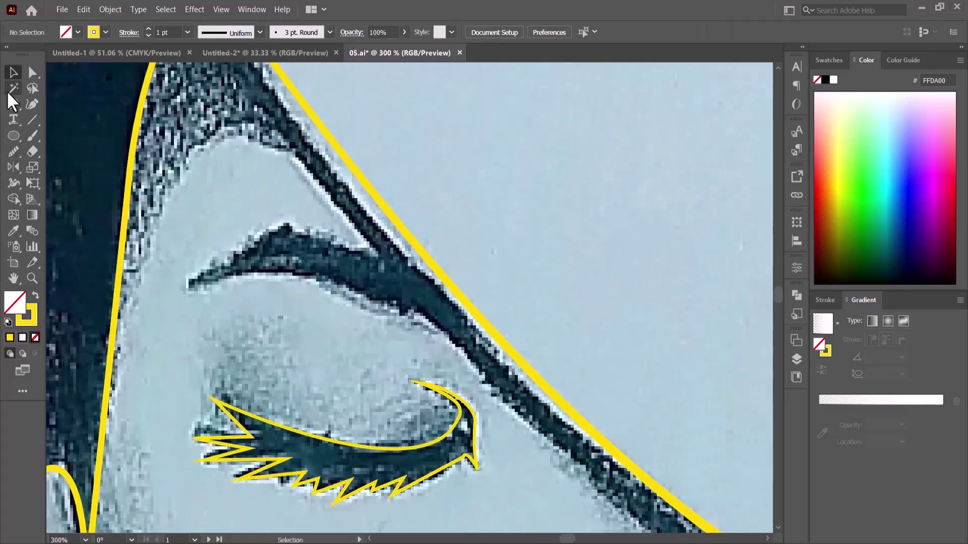
Pen-trace the eyebrow from its right end around its left tip and back, undoing a wrong closing segment
{"action": "left_click", "coordinate": [424, 312]}
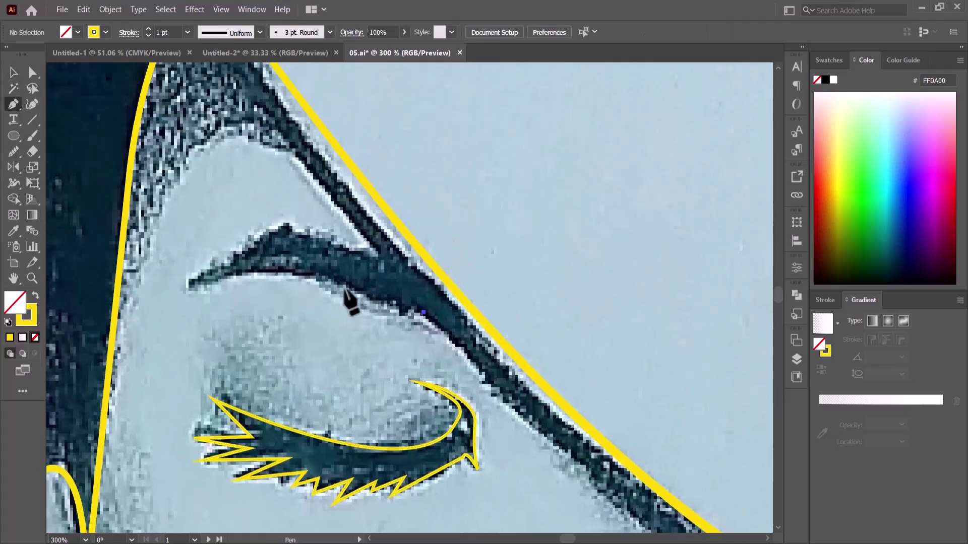
{"action": "left_click_drag", "start_coordinate": [255, 271], "coordinate": [242, 272]}
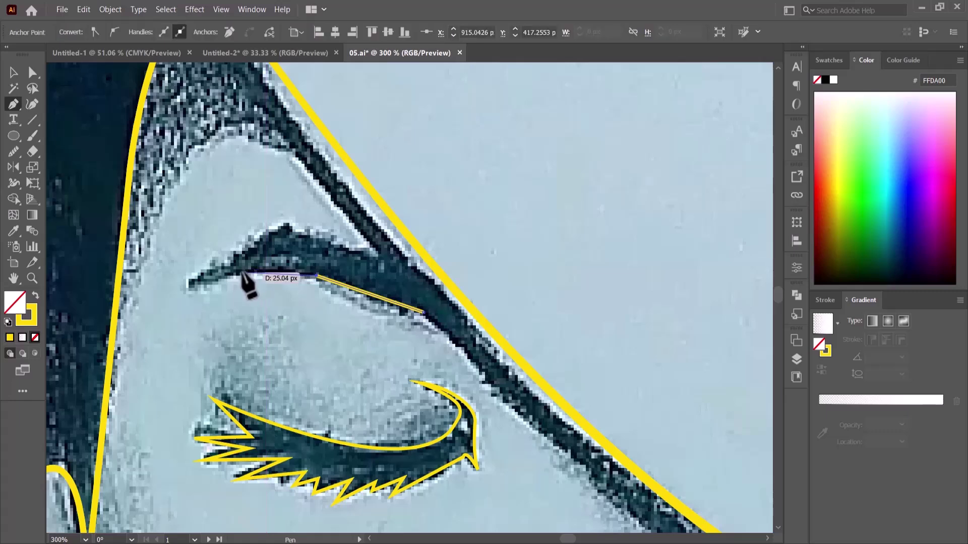
{"action": "left_click", "coordinate": [189, 275]}
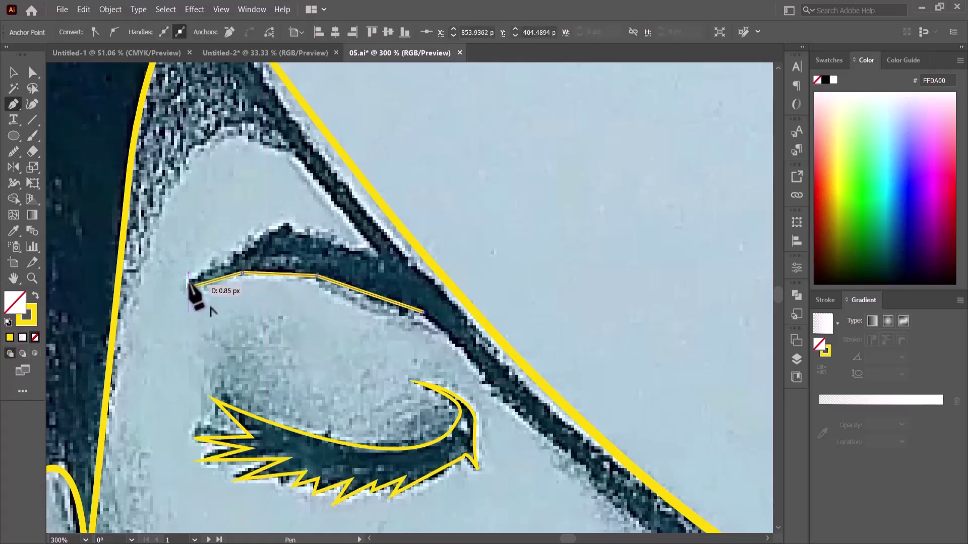
{"action": "left_click_drag", "start_coordinate": [282, 226], "coordinate": [392, 264]}
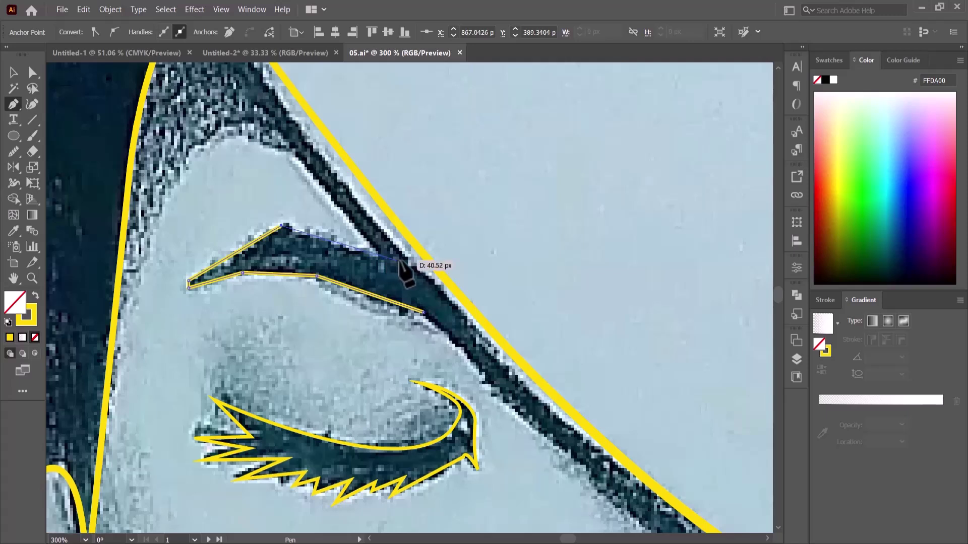
{"action": "left_click", "coordinate": [409, 264]}
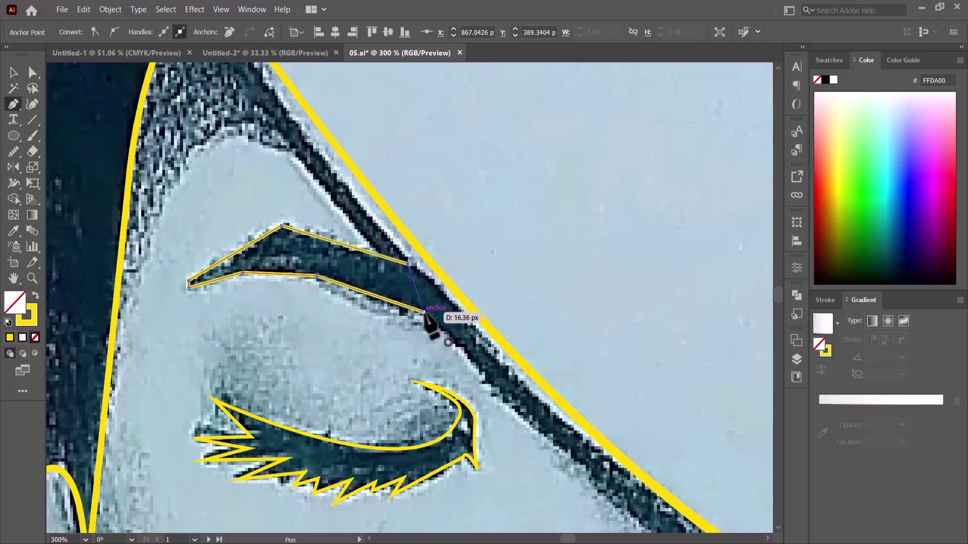
{"action": "left_click", "coordinate": [424, 312]}
{"action": "key", "text": "ctrl+z"}
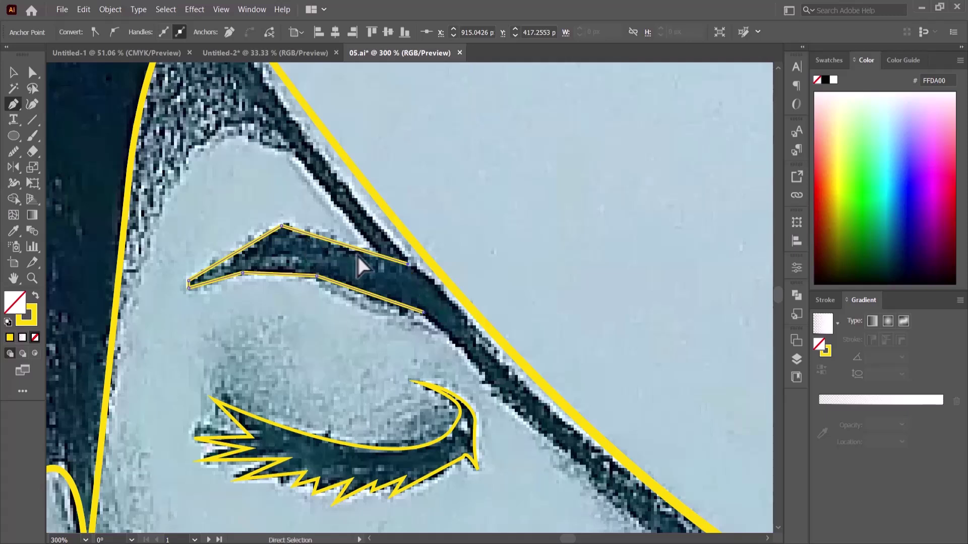
{"action": "left_click_drag", "start_coordinate": [415, 267], "coordinate": [422, 270]}
{"action": "left_click", "coordinate": [423, 312]}
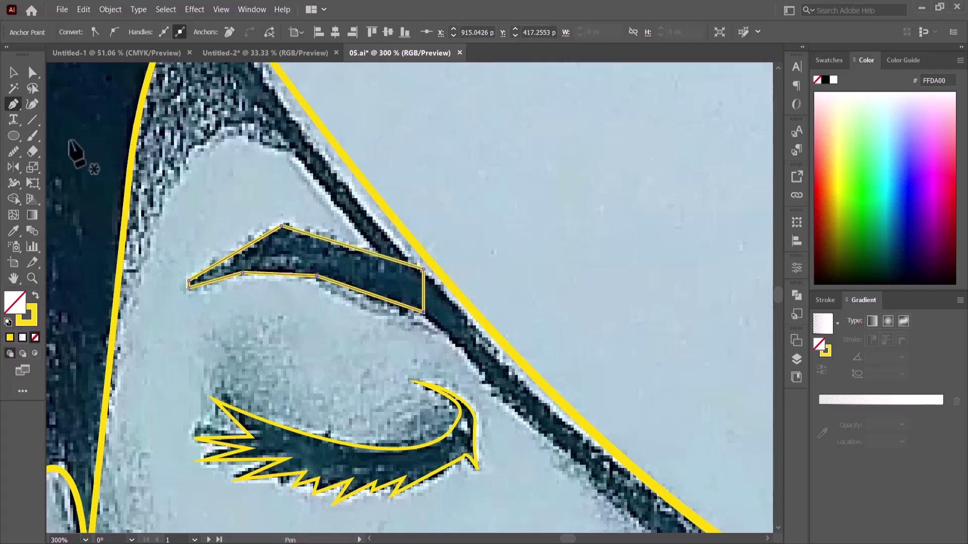
{"action": "left_click", "coordinate": [31, 72]}
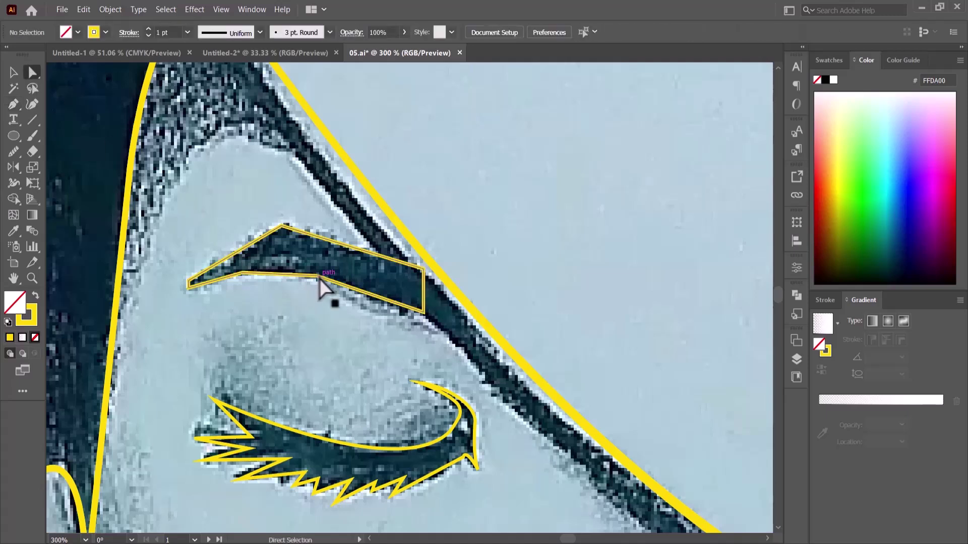
Round the first eyebrow corners by dragging their live corner widgets
{"action": "left_click", "coordinate": [316, 278]}
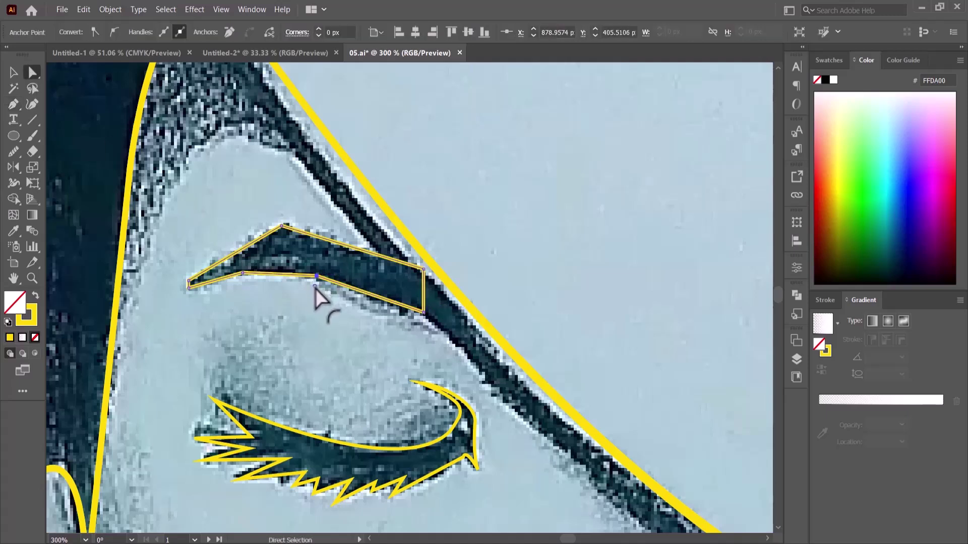
{"action": "left_click_drag", "start_coordinate": [314, 287], "coordinate": [307, 324]}
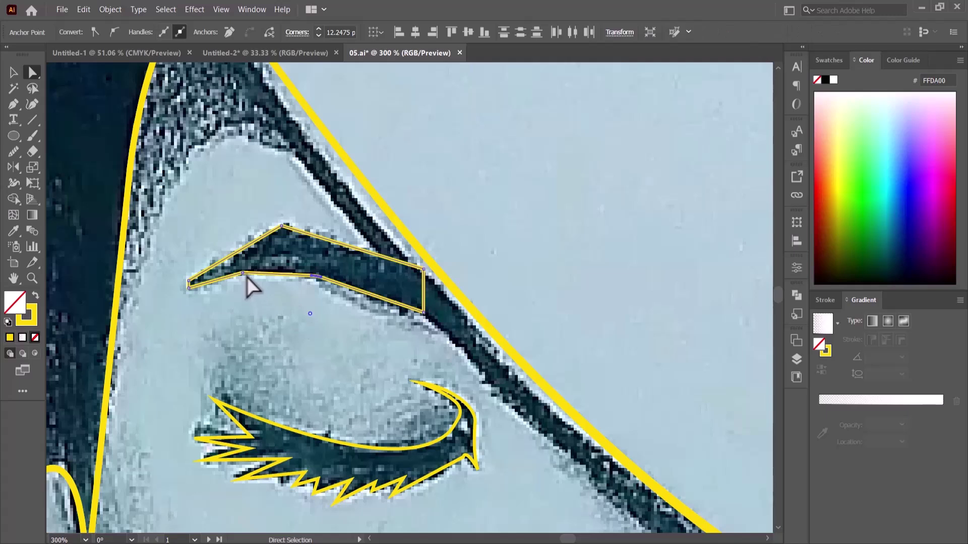
{"action": "left_click", "coordinate": [242, 273]}
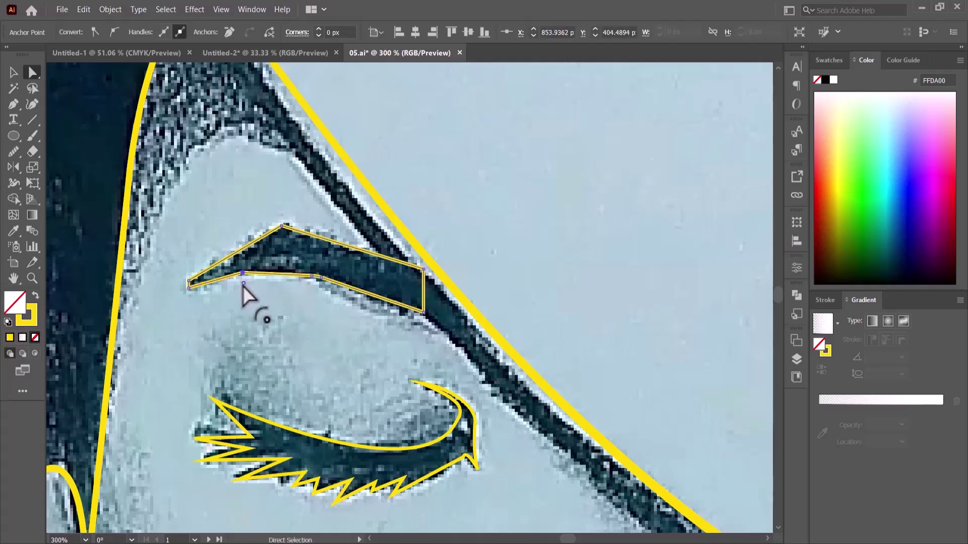
{"action": "left_click_drag", "start_coordinate": [266, 319], "coordinate": [244, 321]}
{"action": "left_click", "coordinate": [281, 226]}
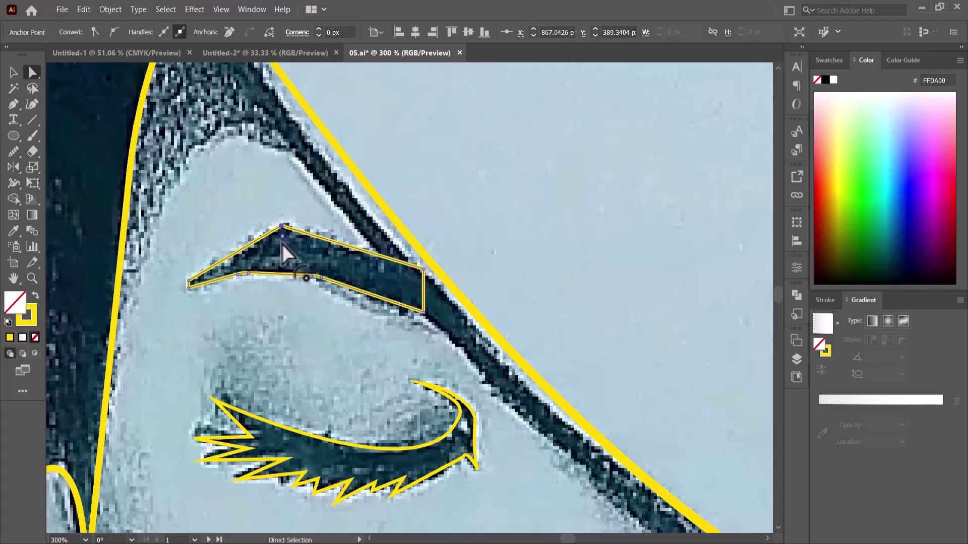
{"action": "left_click_drag", "start_coordinate": [282, 256], "coordinate": [283, 250]}
{"action": "left_click", "coordinate": [276, 310]}
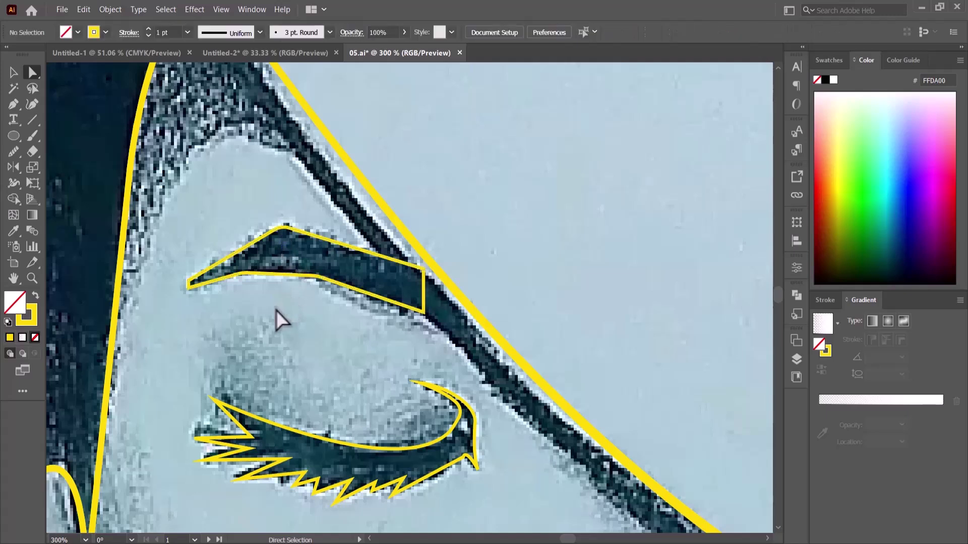
Round the eyebrow's pointed left tip and its top-right and bottom-right corners
{"action": "left_click", "coordinate": [189, 283]}
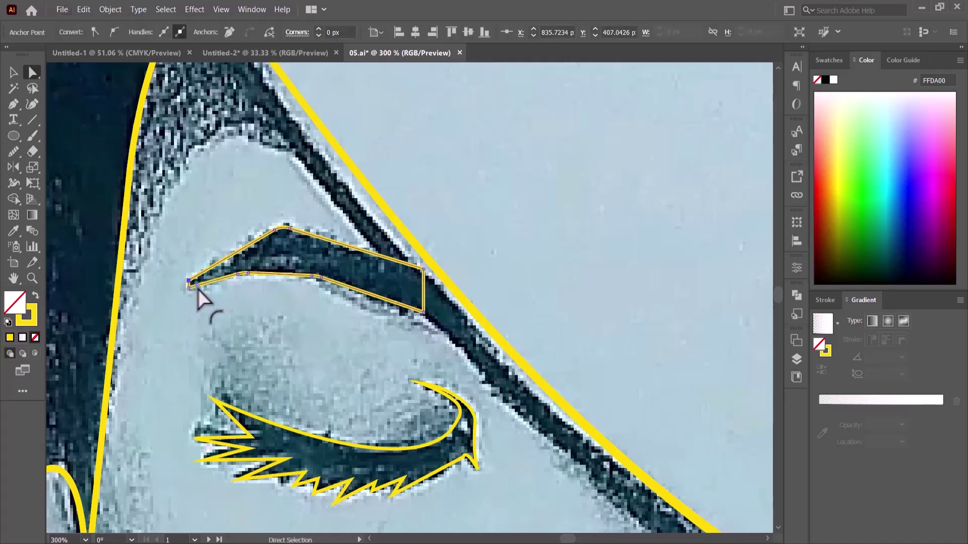
{"action": "left_click_drag", "start_coordinate": [197, 289], "coordinate": [203, 290]}
{"action": "left_click", "coordinate": [247, 327]}
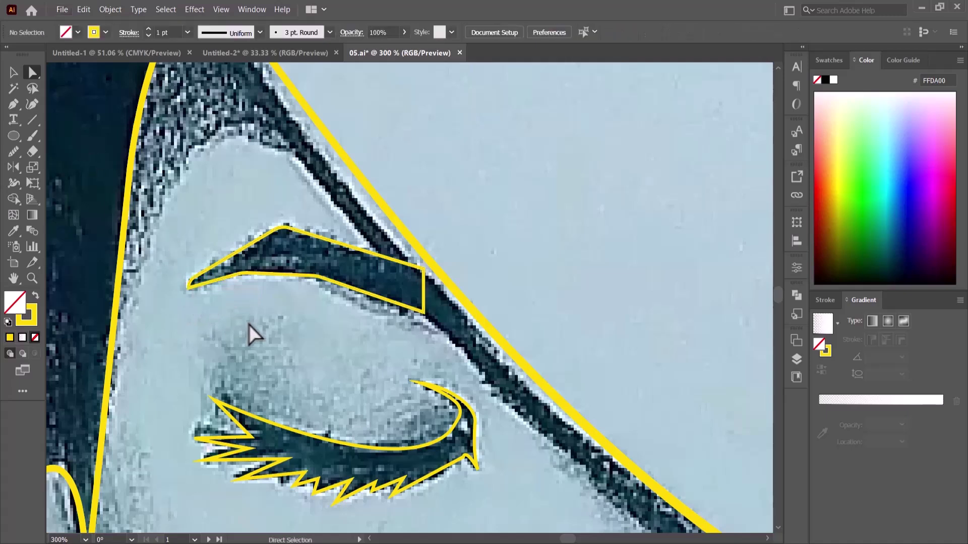
{"action": "left_click", "coordinate": [423, 271]}
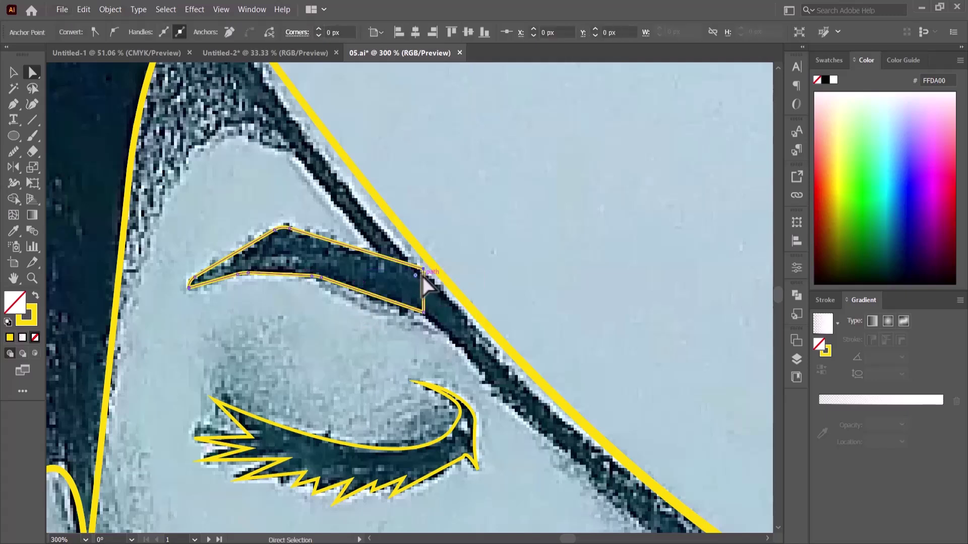
{"action": "left_click_drag", "start_coordinate": [416, 277], "coordinate": [413, 294]}
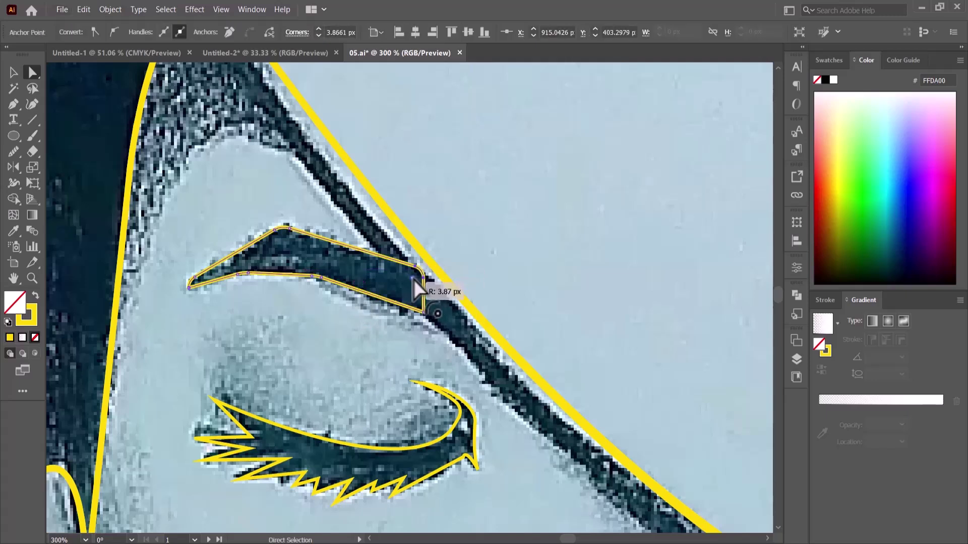
{"action": "left_click", "coordinate": [418, 306]}
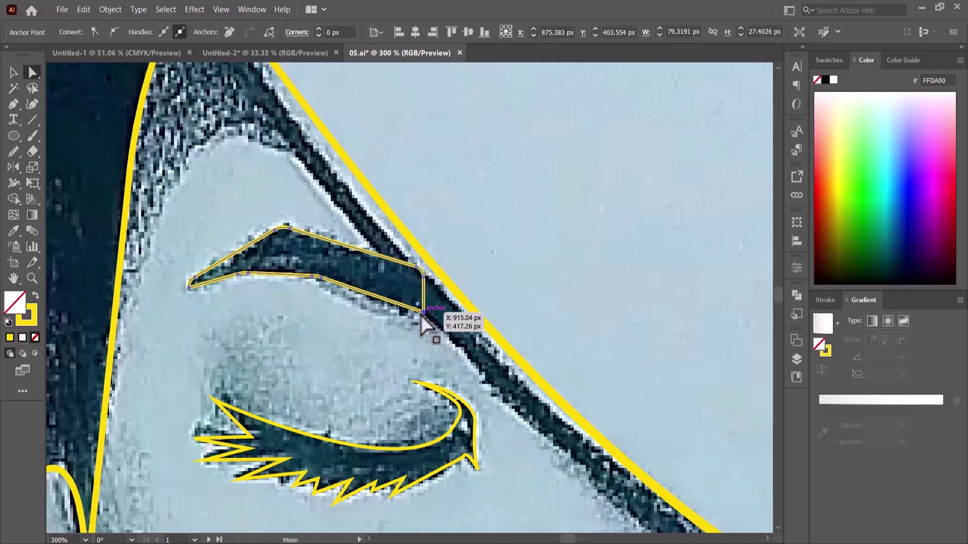
{"action": "left_click_drag", "start_coordinate": [417, 307], "coordinate": [418, 309]}
{"action": "left_click", "coordinate": [398, 323]}
Smooth the eyebrow's lower edge with the Smooth tool, then bring the lips into view
{"action": "scroll", "coordinate": [259, 328], "scroll_direction": "down", "scroll_amount": 3}
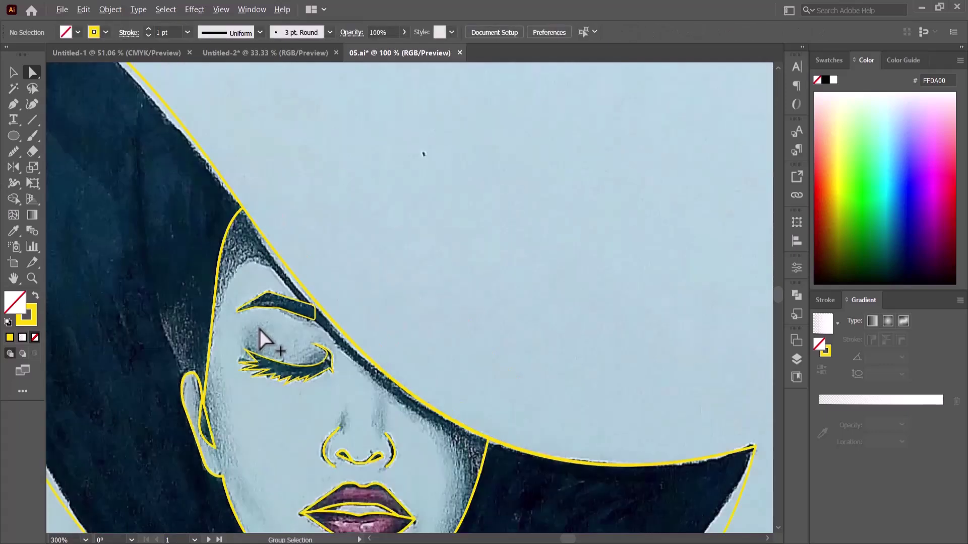
{"action": "scroll", "coordinate": [302, 323], "scroll_direction": "up", "scroll_amount": 1}
{"action": "scroll", "coordinate": [286, 252], "scroll_direction": "up", "scroll_amount": 2}
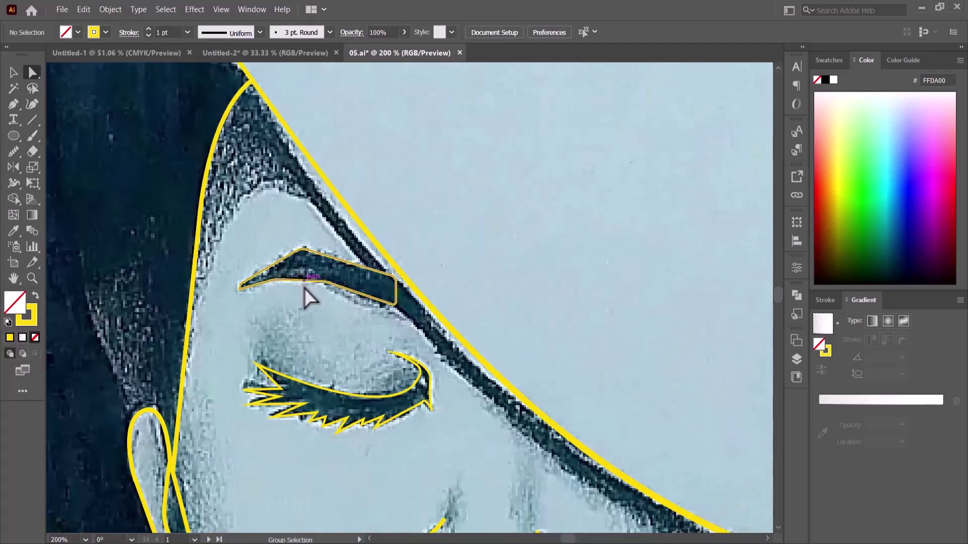
{"action": "left_click", "coordinate": [311, 283]}
{"action": "scroll", "coordinate": [310, 285], "scroll_direction": "up", "scroll_amount": 1}
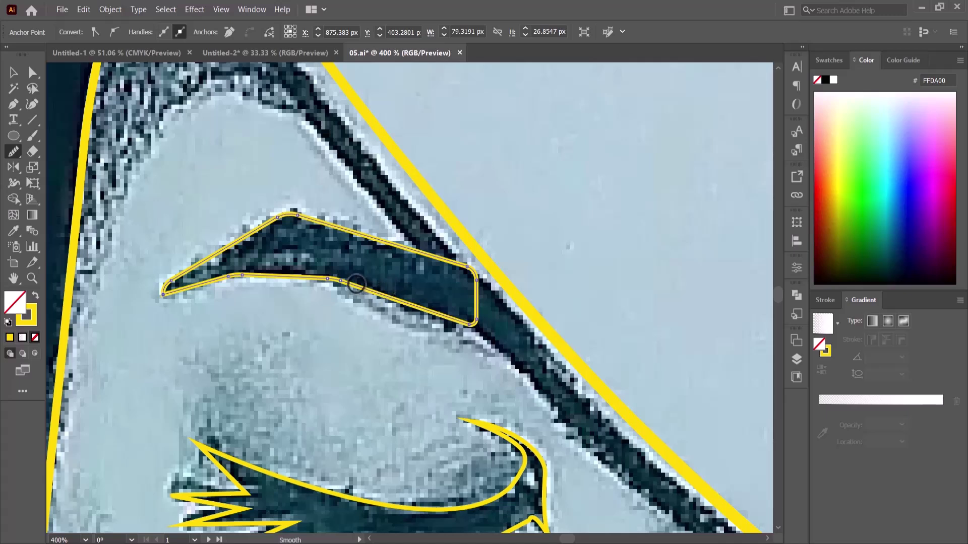
{"action": "left_click_drag", "start_coordinate": [355, 284], "coordinate": [296, 286]}
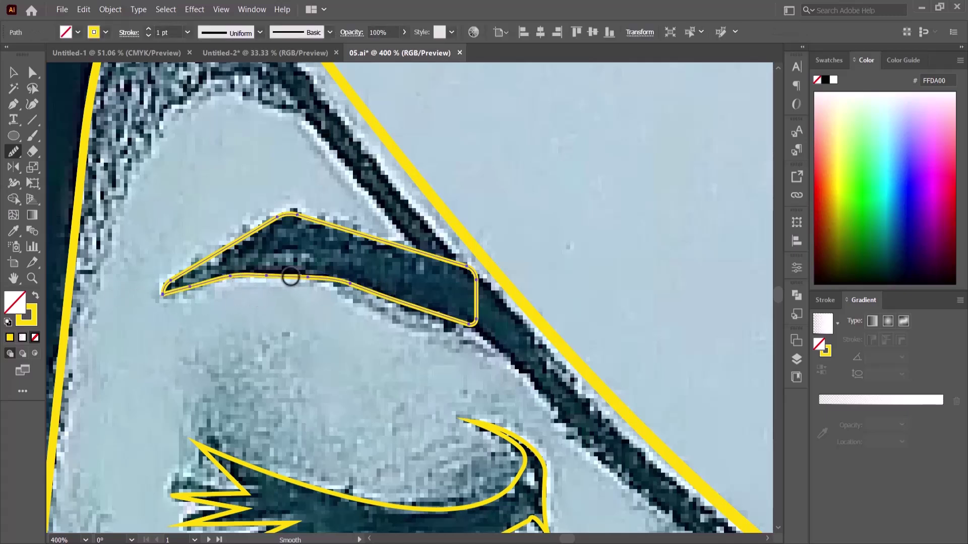
{"action": "mouse_move", "coordinate": [318, 279]}
{"action": "left_mouse_down"}
{"action": "mouse_move", "coordinate": [282, 300]}
{"action": "mouse_move", "coordinate": [293, 292]}
{"action": "left_mouse_up"}
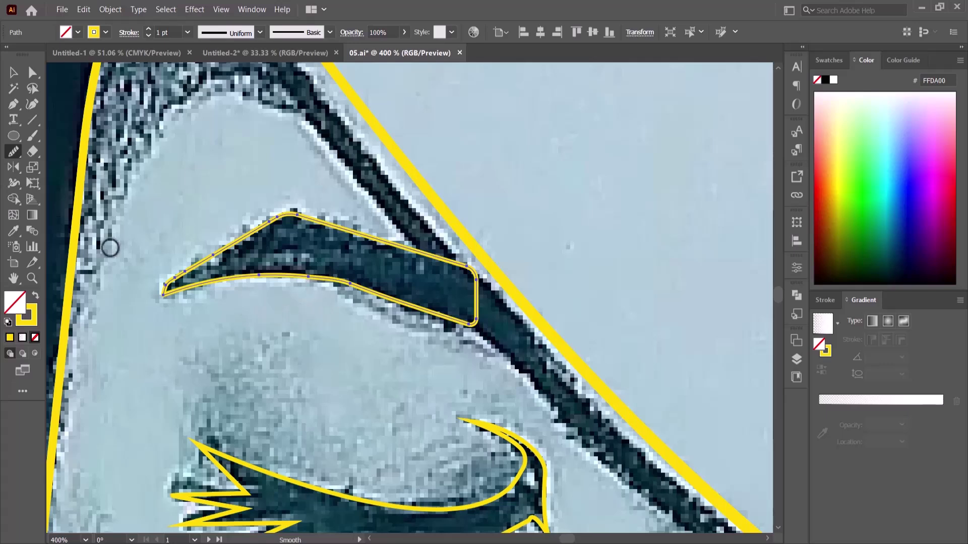
{"action": "left_click", "coordinate": [10, 78]}
{"action": "left_click", "coordinate": [350, 395]}
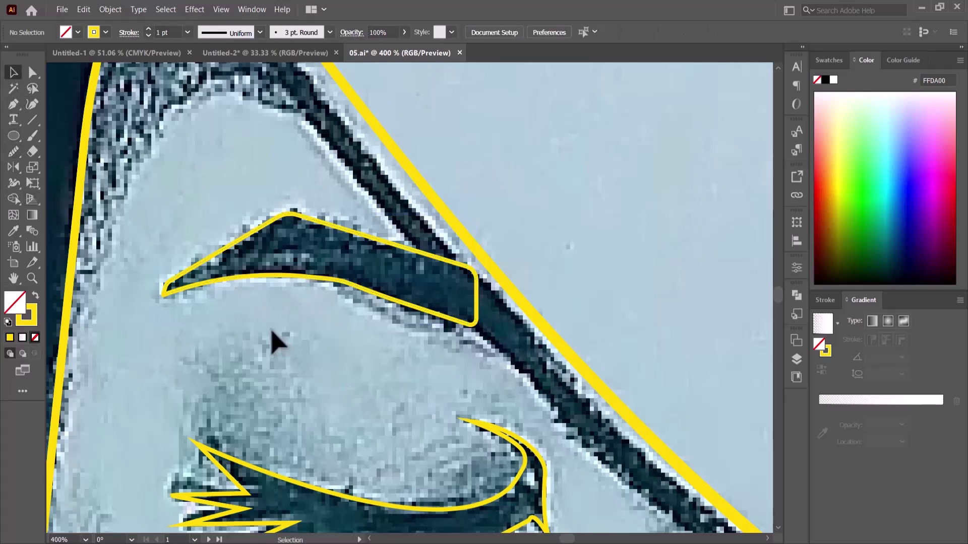
{"action": "scroll", "coordinate": [283, 353], "scroll_direction": "down", "scroll_amount": 2}
{"action": "scroll", "coordinate": [312, 393], "scroll_direction": "down", "scroll_amount": 2}
{"action": "left_click_drag", "start_coordinate": [326, 398], "coordinate": [313, 359]}
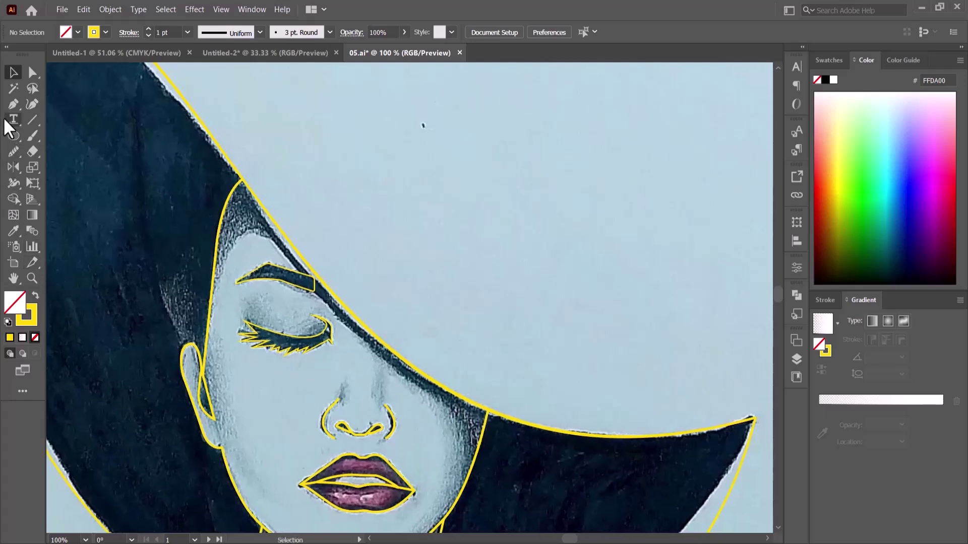
Draw a curved yellow path along the hat's shadow edge from forehead to jaw, then smooth it
{"action": "left_click", "coordinate": [12, 104]}
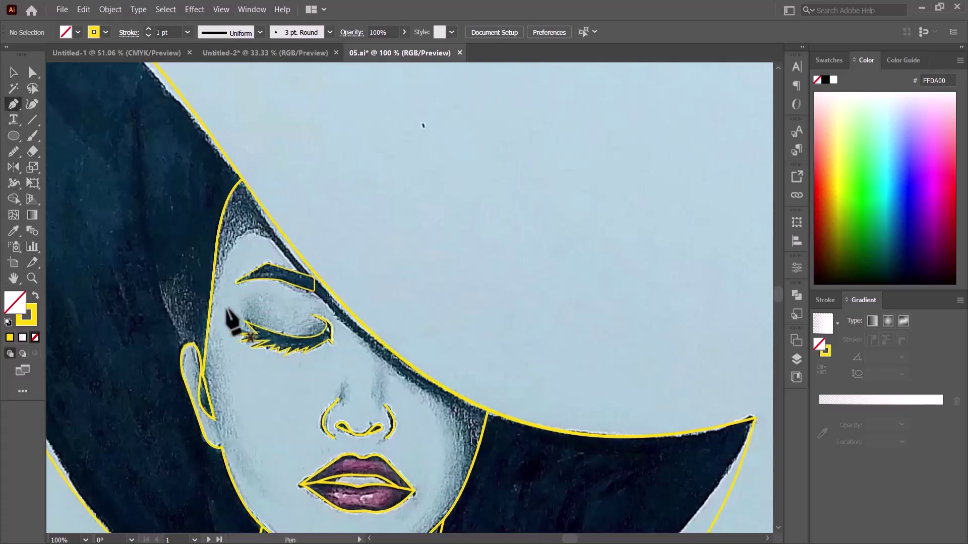
{"action": "left_click", "coordinate": [210, 302]}
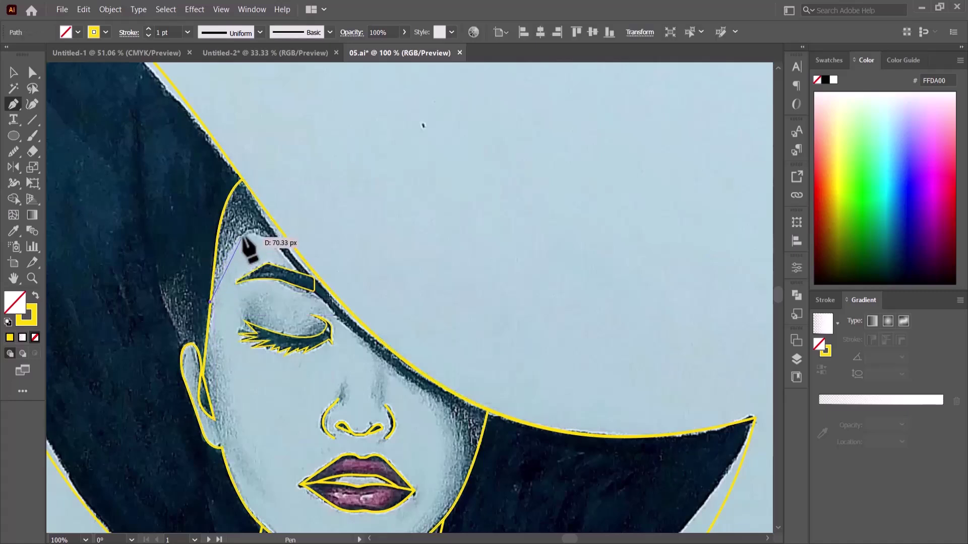
{"action": "mouse_move", "coordinate": [239, 237]}
{"action": "left_mouse_down"}
{"action": "mouse_move", "coordinate": [271, 238]}
{"action": "mouse_move", "coordinate": [280, 251]}
{"action": "left_mouse_up"}
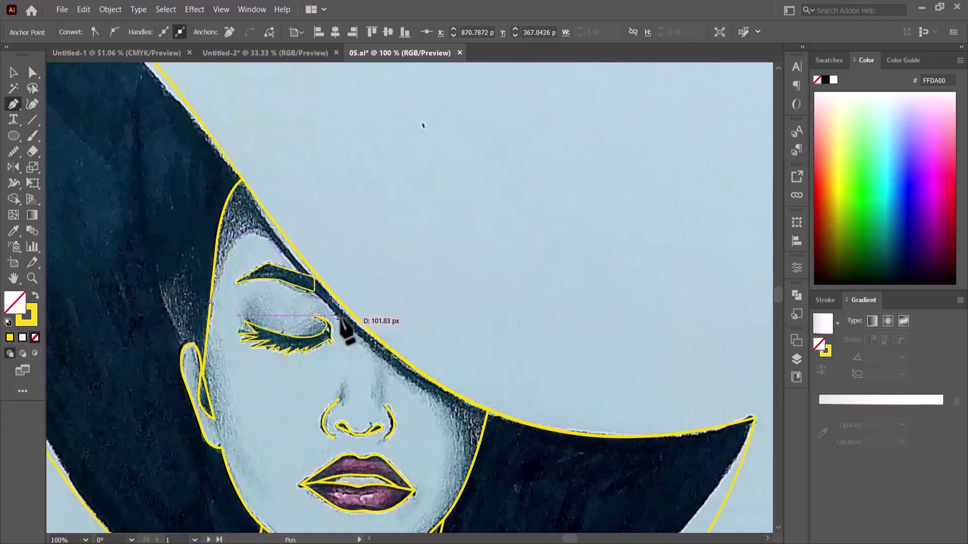
{"action": "left_click_drag", "start_coordinate": [342, 323], "coordinate": [440, 403]}
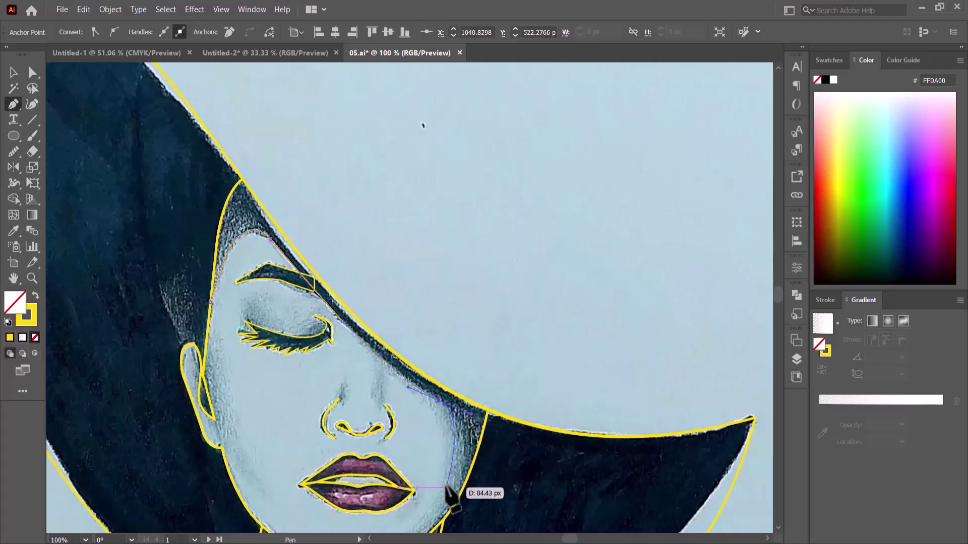
{"action": "scroll", "coordinate": [446, 489], "scroll_direction": "down", "scroll_amount": 2}
{"action": "scroll", "coordinate": [442, 479], "scroll_direction": "down", "scroll_amount": 3}
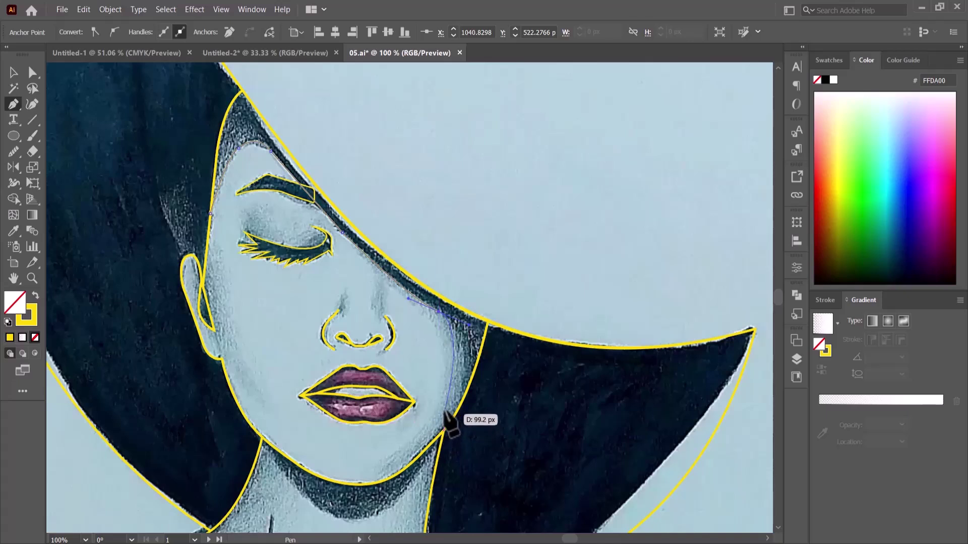
{"action": "left_click_drag", "start_coordinate": [459, 387], "coordinate": [446, 443]}
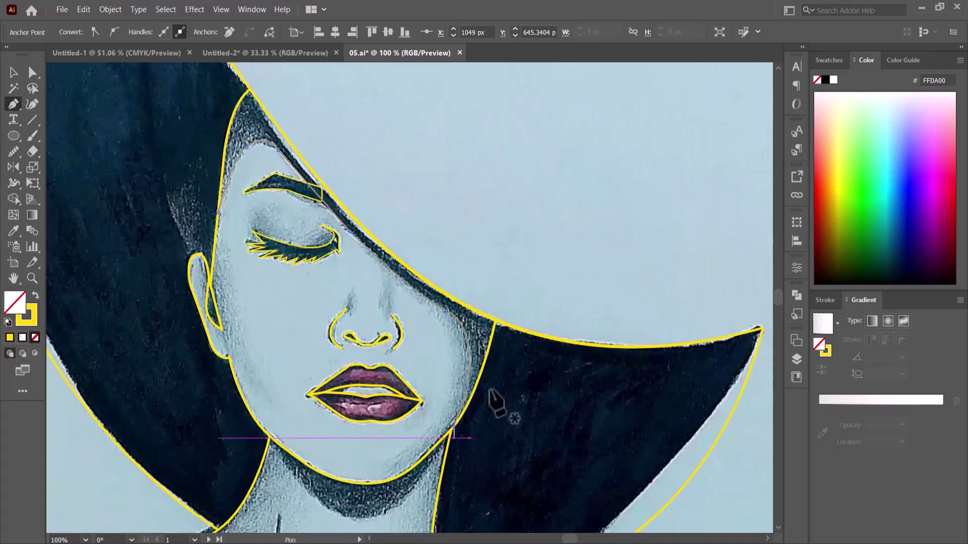
{"action": "left_click", "coordinate": [12, 154]}
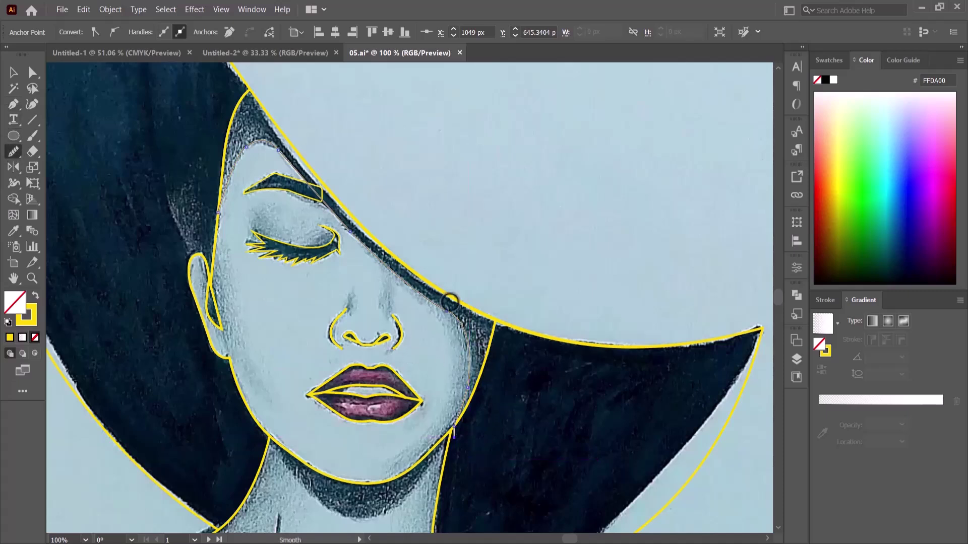
{"action": "left_click_drag", "start_coordinate": [442, 310], "coordinate": [452, 329]}
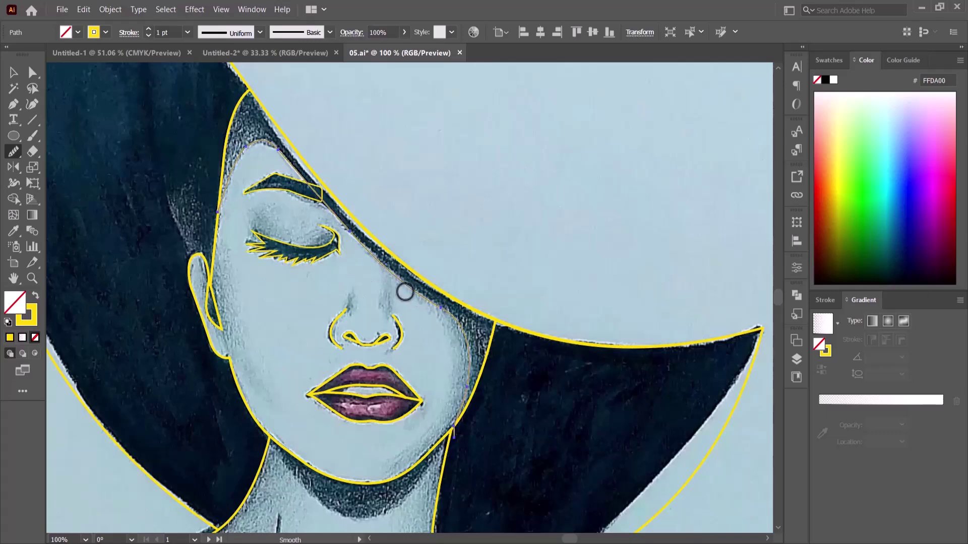
{"action": "left_click", "coordinate": [13, 104]}
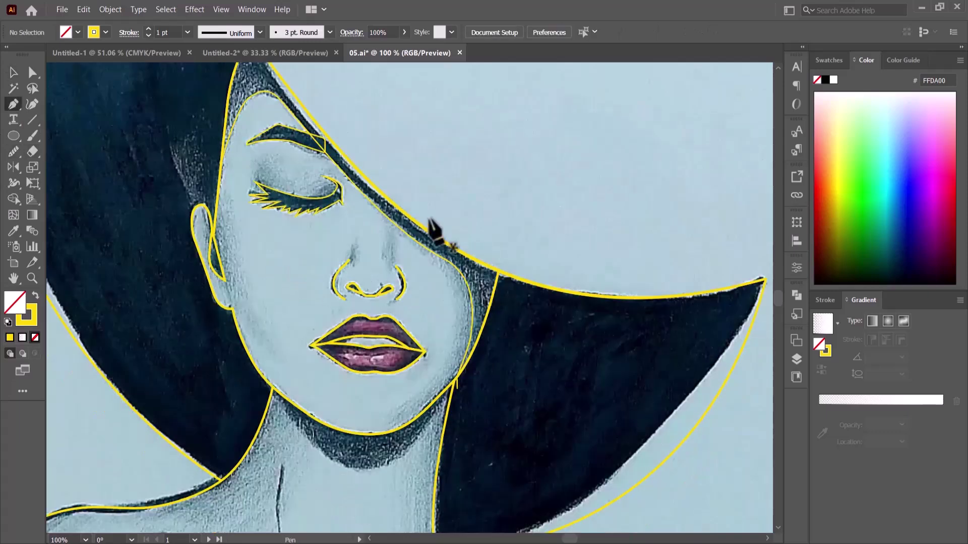
Draw a curve down the right cheek from below the brim to the chin and smooth it
{"action": "mouse_move", "coordinate": [405, 232]}
{"action": "left_mouse_down"}
{"action": "mouse_move", "coordinate": [448, 286]}
{"action": "mouse_move", "coordinate": [456, 324]}
{"action": "left_mouse_up"}
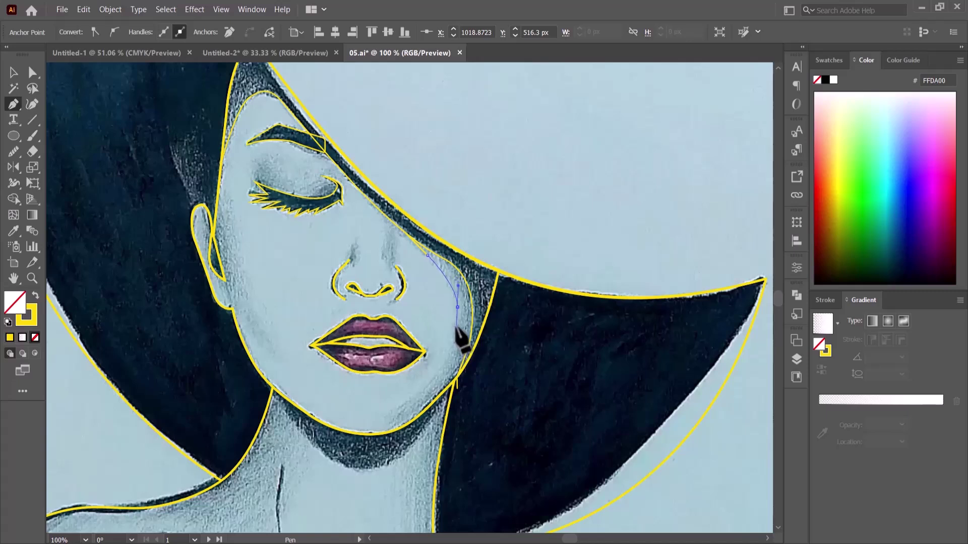
{"action": "left_click_drag", "start_coordinate": [428, 386], "coordinate": [381, 432]}
{"action": "left_click", "coordinate": [381, 433]}
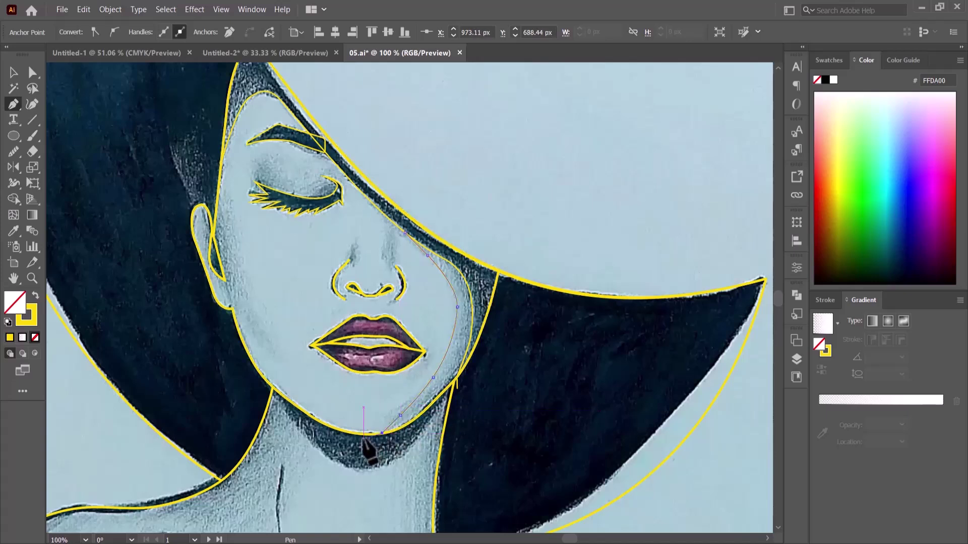
{"action": "left_click", "coordinate": [13, 151]}
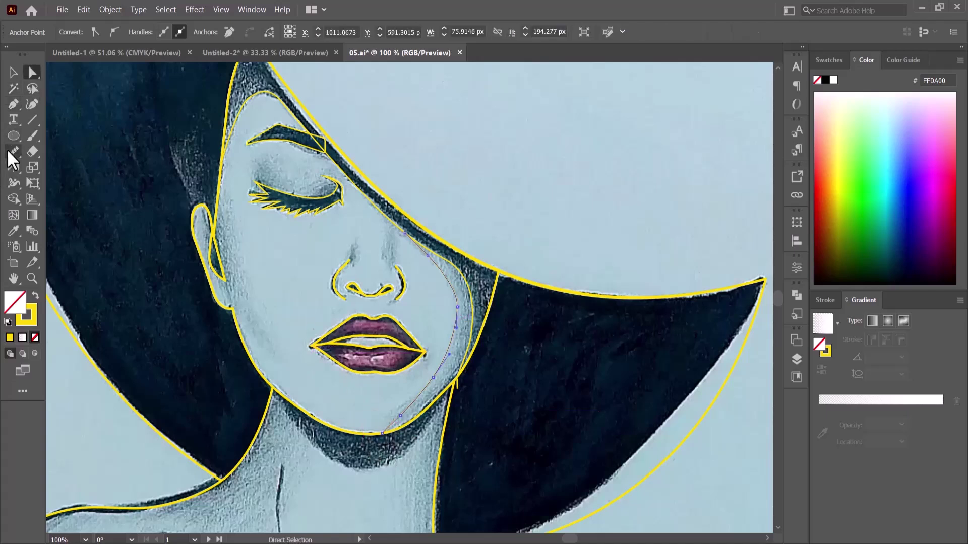
{"action": "left_click_drag", "start_coordinate": [454, 296], "coordinate": [459, 303]}
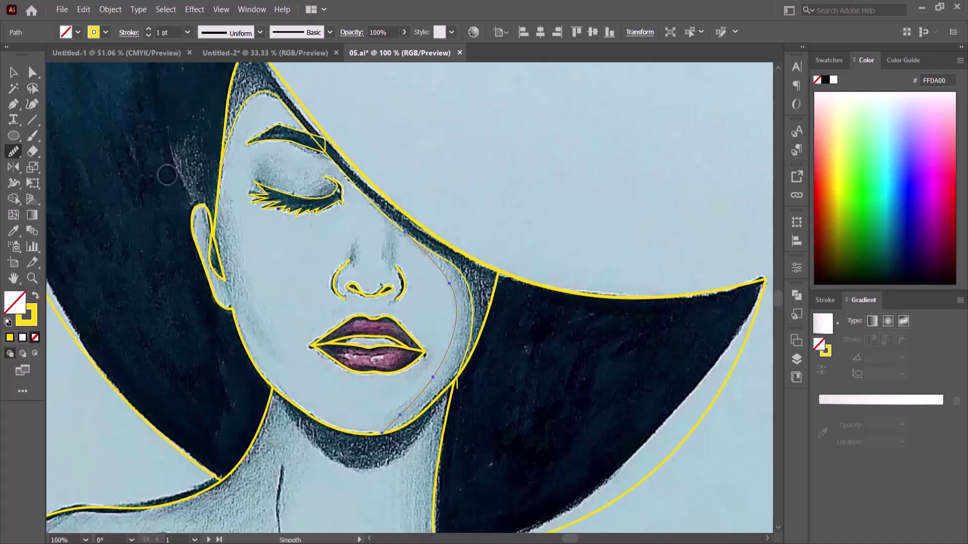
{"action": "left_click", "coordinate": [13, 72]}
{"action": "left_click", "coordinate": [605, 241]}
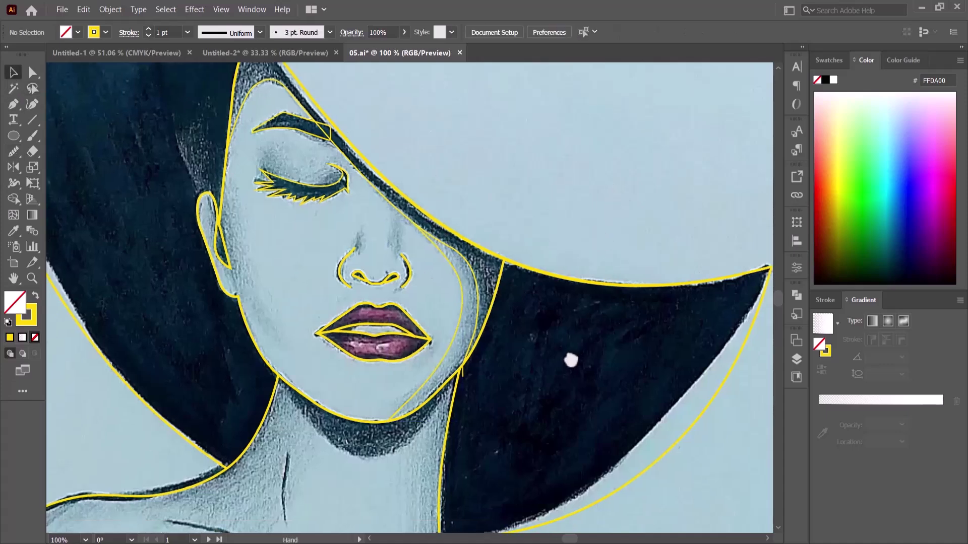
{"action": "mouse_move", "coordinate": [566, 388]}
{"action": "left_mouse_down"}
{"action": "mouse_move", "coordinate": [573, 329]}
{"action": "mouse_move", "coordinate": [562, 388]}
{"action": "left_mouse_up"}
Outline the chin shadow's lower edge from jaw to jaw, adjusting a handle so the curve fits
{"action": "key", "text": "ctrl+plus"}
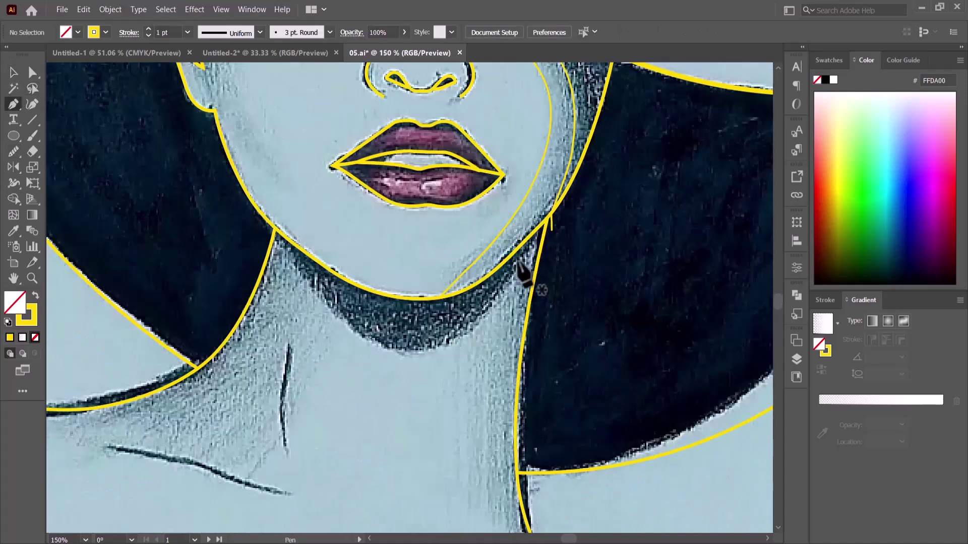
{"action": "left_click", "coordinate": [537, 231]}
{"action": "left_click_drag", "start_coordinate": [426, 349], "coordinate": [470, 344]}
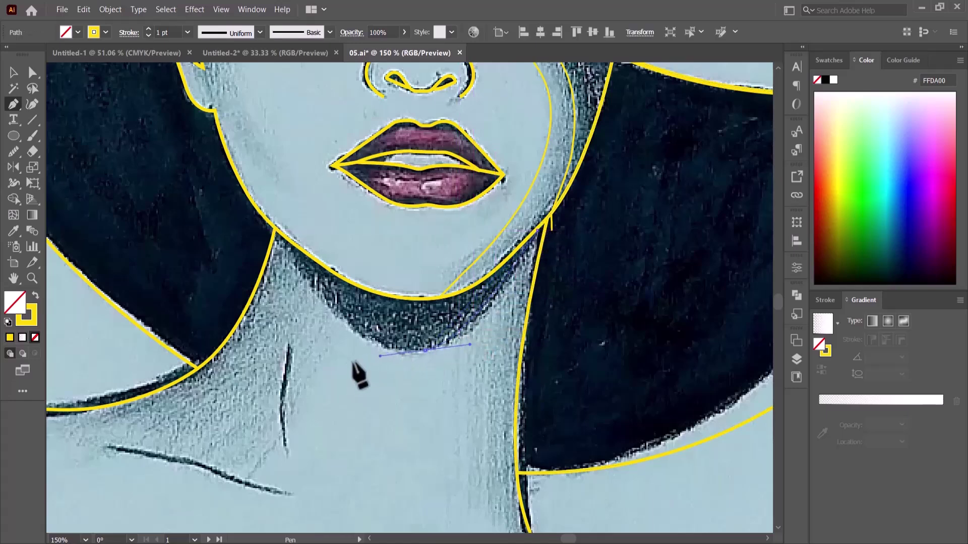
{"action": "left_click_drag", "start_coordinate": [353, 363], "coordinate": [349, 364]}
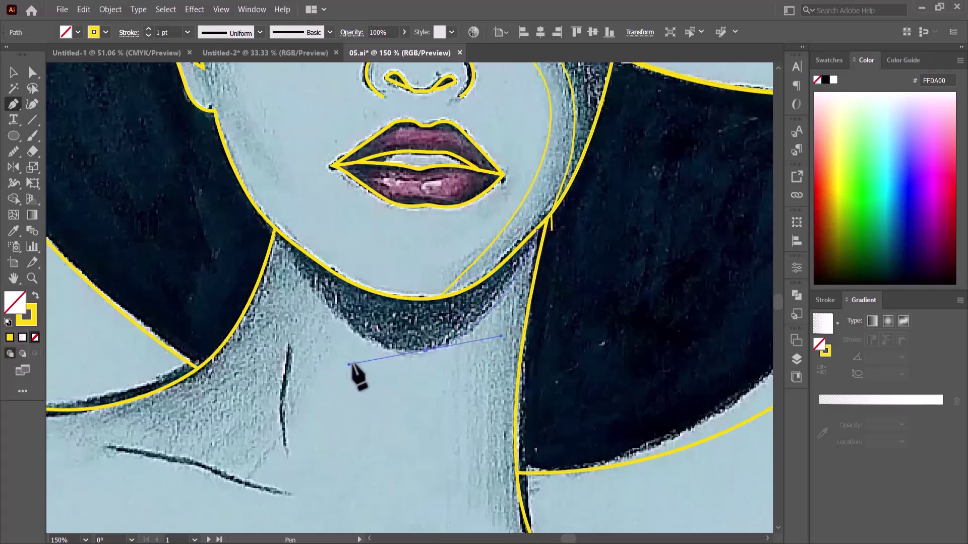
{"action": "left_click", "coordinate": [274, 231]}
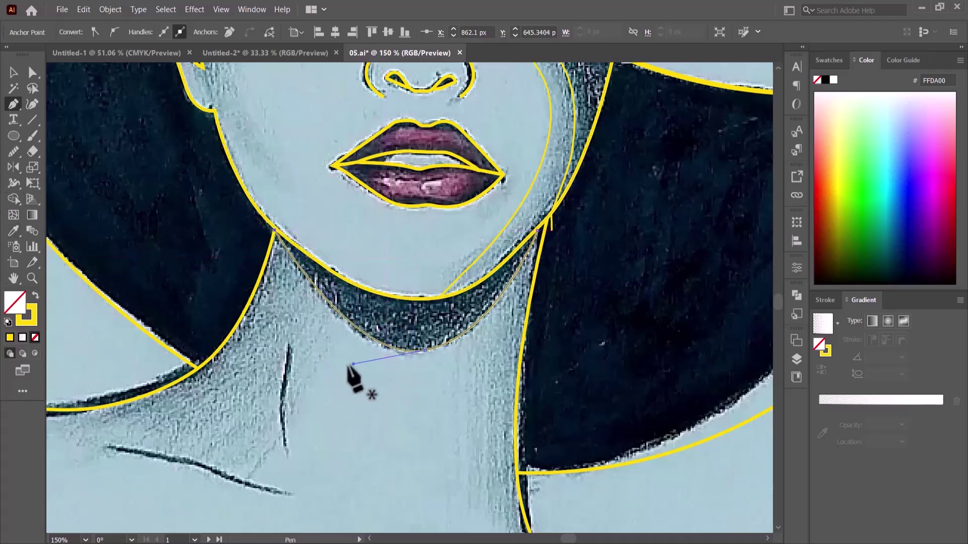
{"action": "left_click", "coordinate": [33, 72]}
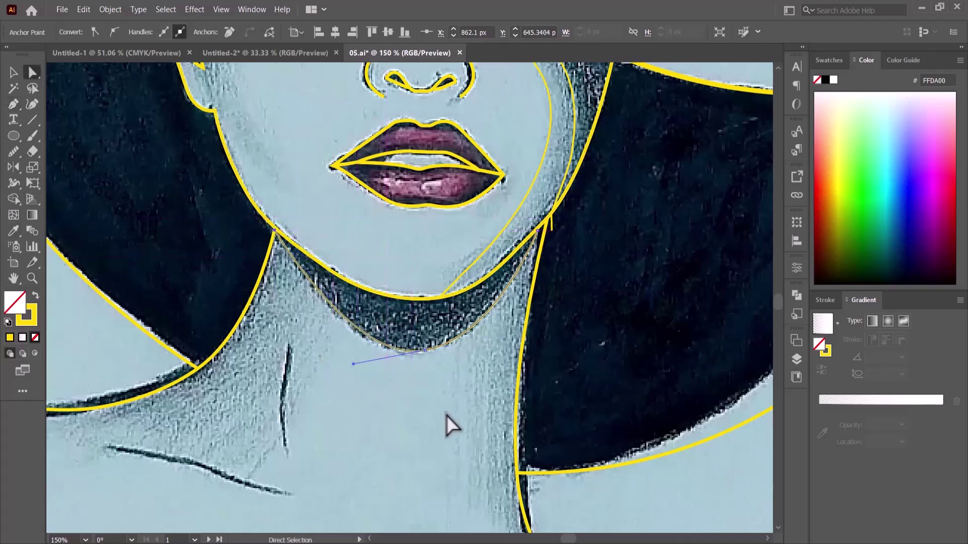
{"action": "left_click_drag", "start_coordinate": [351, 363], "coordinate": [346, 370]}
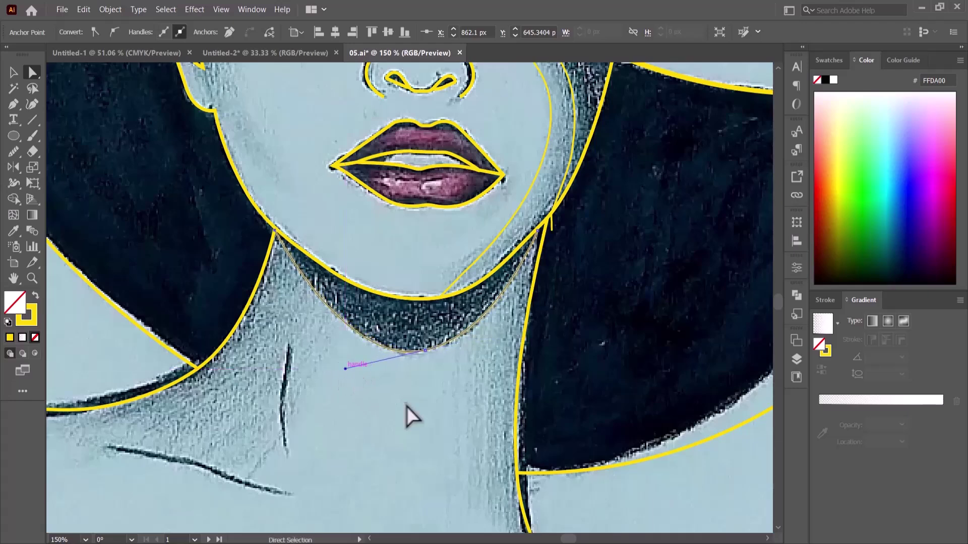
{"action": "left_click", "coordinate": [378, 408]}
{"action": "scroll", "coordinate": [144, 158], "scroll_direction": "down", "scroll_amount": 3}
{"action": "scroll", "coordinate": [144, 159], "scroll_direction": "left", "scroll_amount": 3}
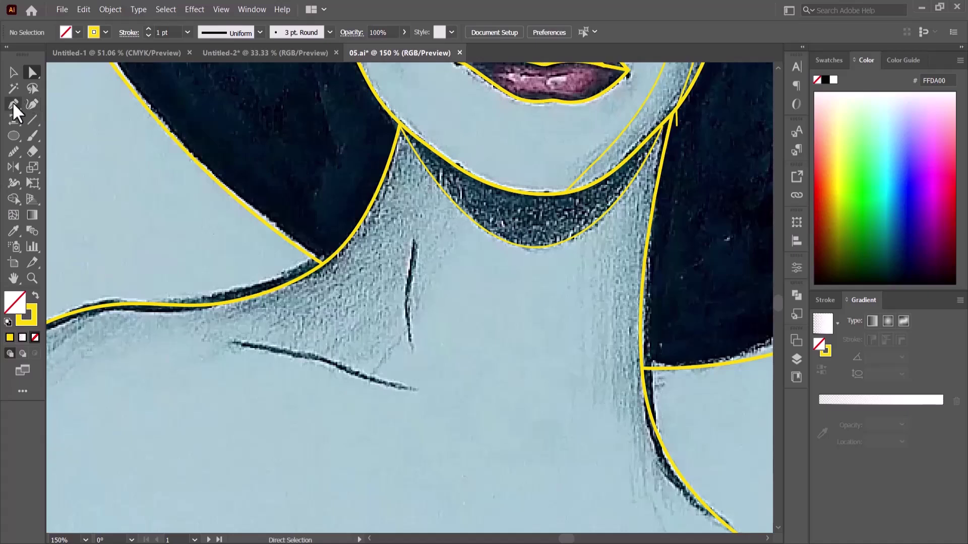
Draw a curved path from the neck along the collarbone out to the left arm's edge
{"action": "left_click", "coordinate": [13, 103]}
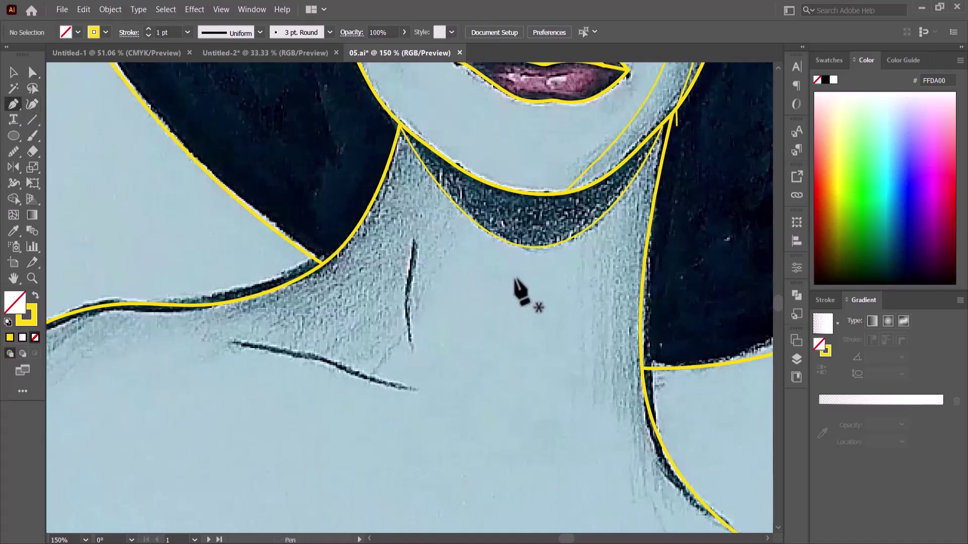
{"action": "left_click", "coordinate": [461, 211]}
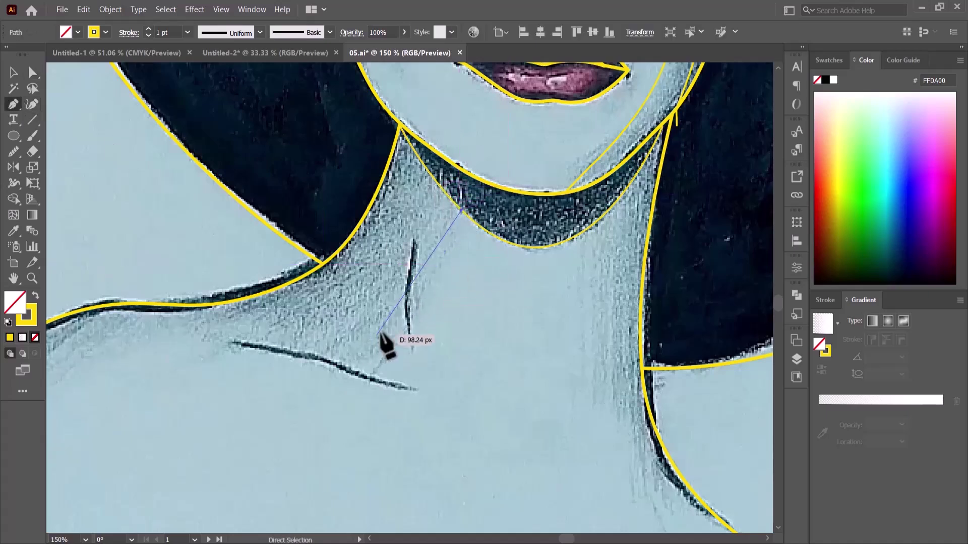
{"action": "left_click_drag", "start_coordinate": [393, 332], "coordinate": [345, 364]}
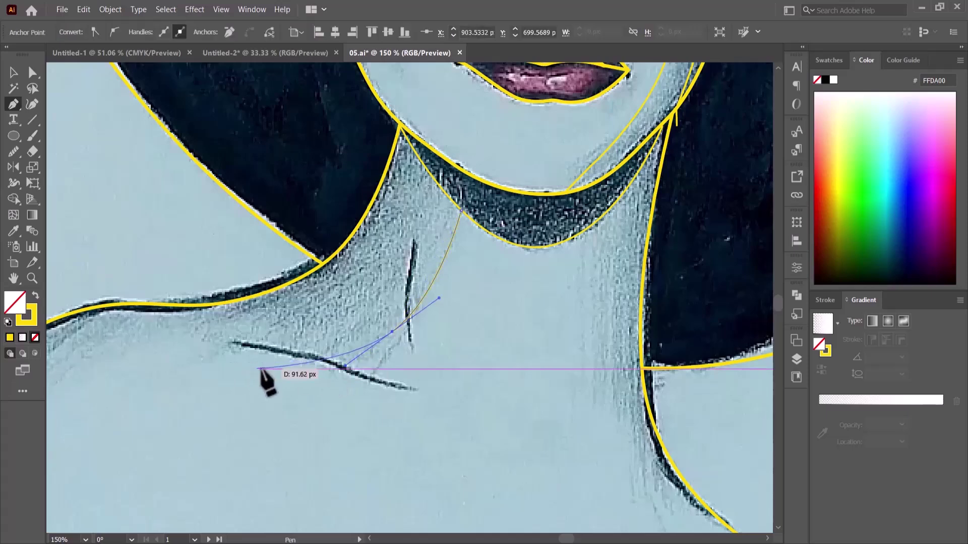
{"action": "key", "text": "ctrl+minus"}
{"action": "key", "text": "ctrl+minus"}
{"action": "left_click_drag", "start_coordinate": [406, 368], "coordinate": [383, 370]}
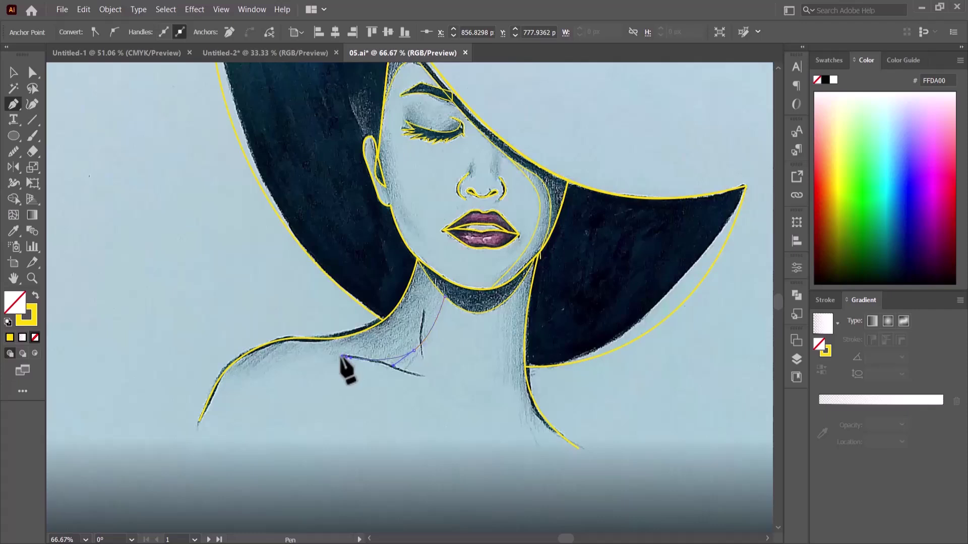
{"action": "left_click", "coordinate": [263, 367]}
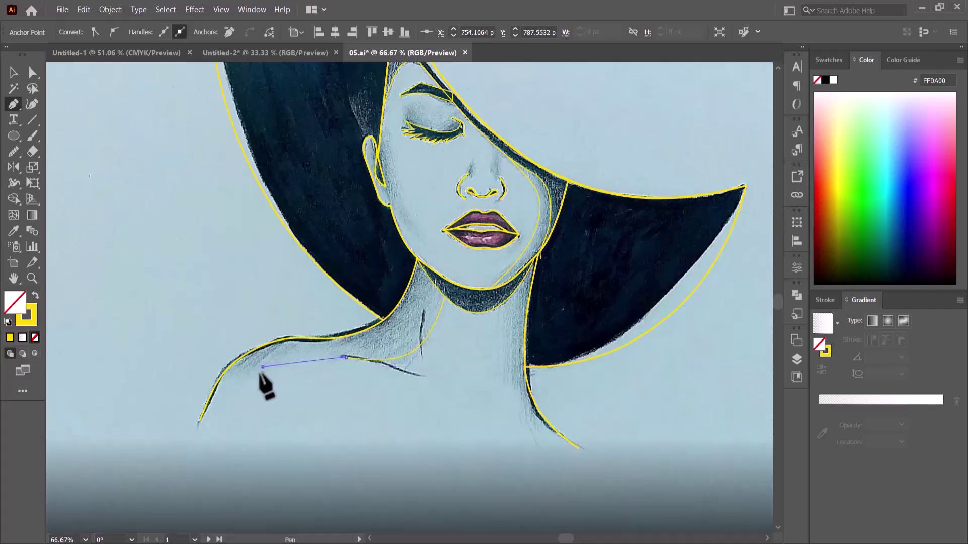
{"action": "left_click_drag", "start_coordinate": [260, 373], "coordinate": [245, 376]}
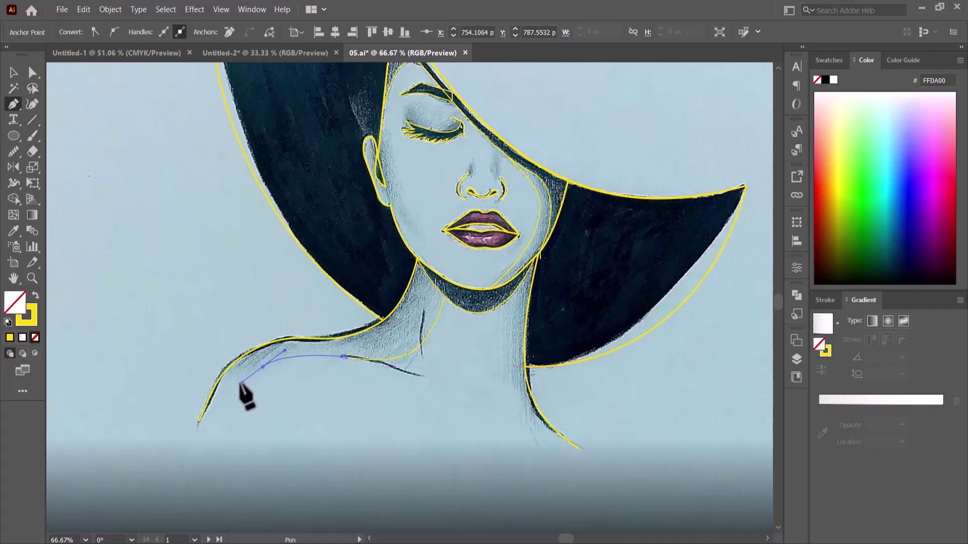
{"action": "left_click", "coordinate": [218, 400]}
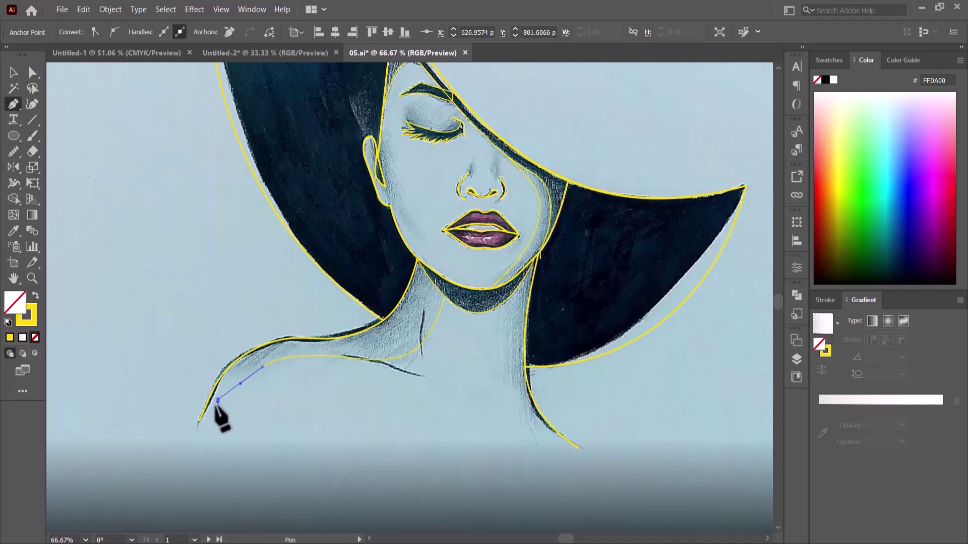
{"action": "left_click_drag", "start_coordinate": [217, 402], "coordinate": [205, 411]}
{"action": "left_click", "coordinate": [199, 419]}
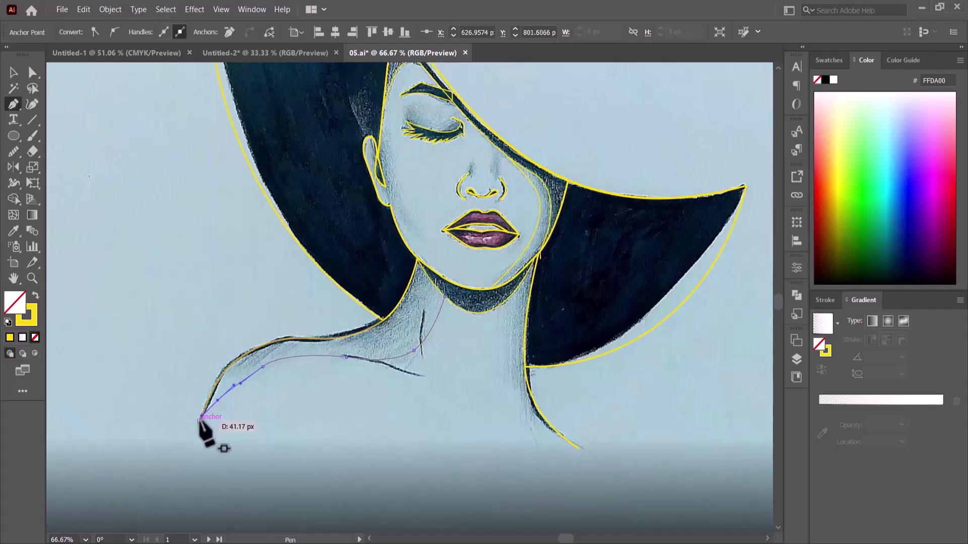
{"action": "key", "text": "Escape"}
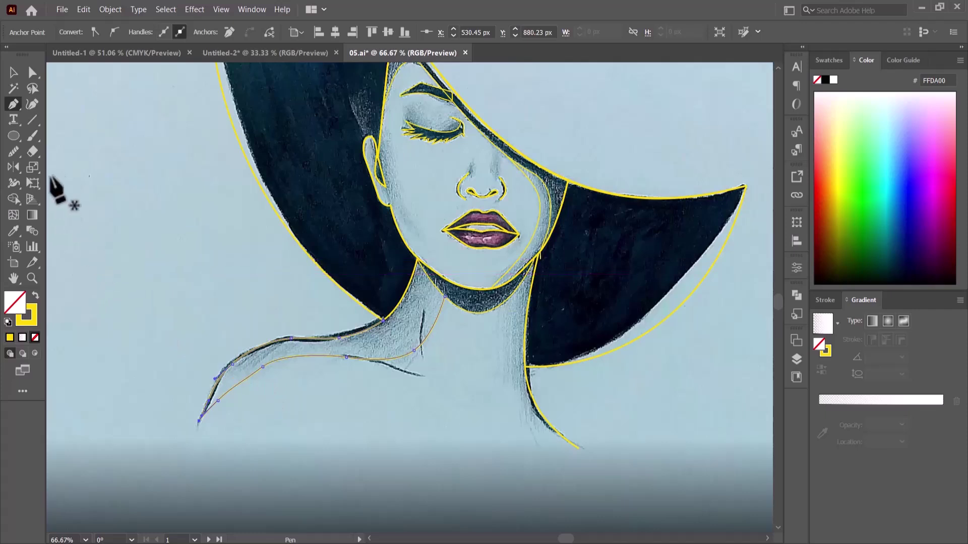
Smooth the lower stretch of the new shoulder line
{"action": "left_click", "coordinate": [14, 152]}
{"action": "left_click_drag", "start_coordinate": [259, 373], "coordinate": [277, 370]}
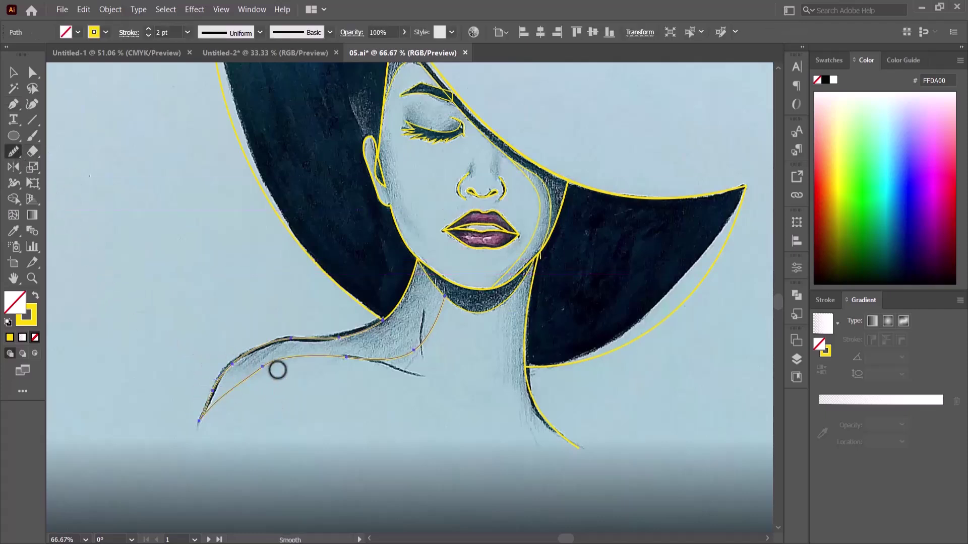
{"action": "left_click_drag", "start_coordinate": [201, 400], "coordinate": [289, 364]}
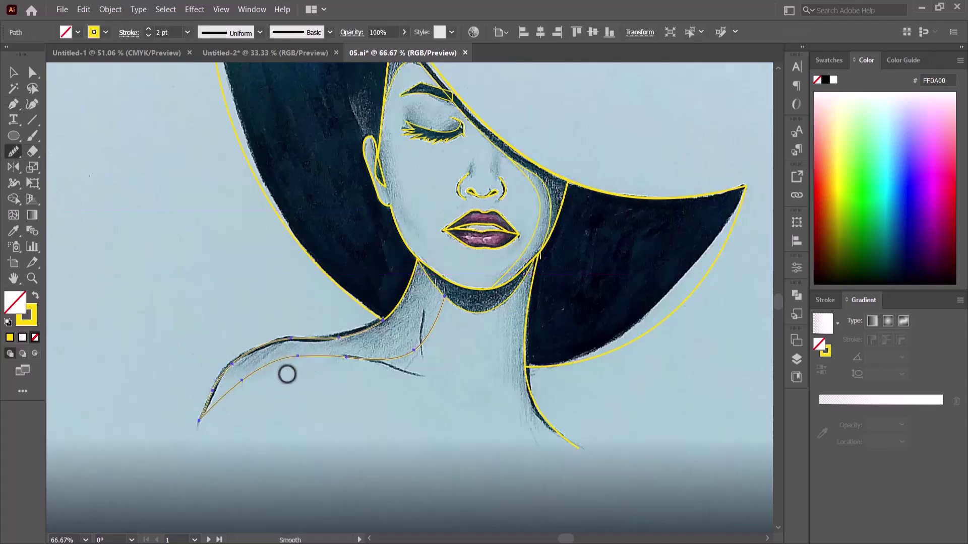
Alt-drag a copy of the shoulder curve lower onto the chest
{"action": "left_click", "coordinate": [13, 72]}
{"action": "left_click", "coordinate": [254, 353]}
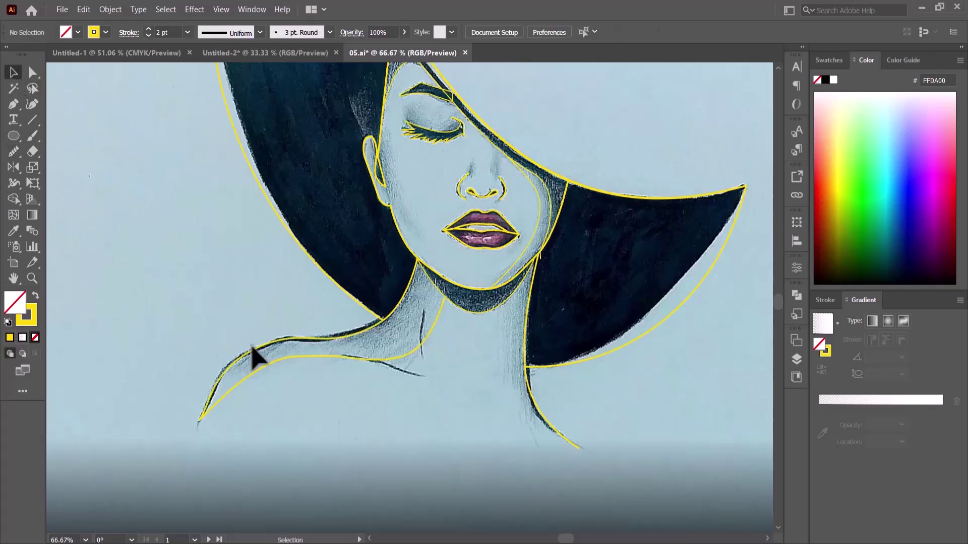
{"action": "scroll", "coordinate": [370, 418], "scroll_direction": "down", "scroll_amount": 2}
{"action": "key", "text": "ctrl+z"}
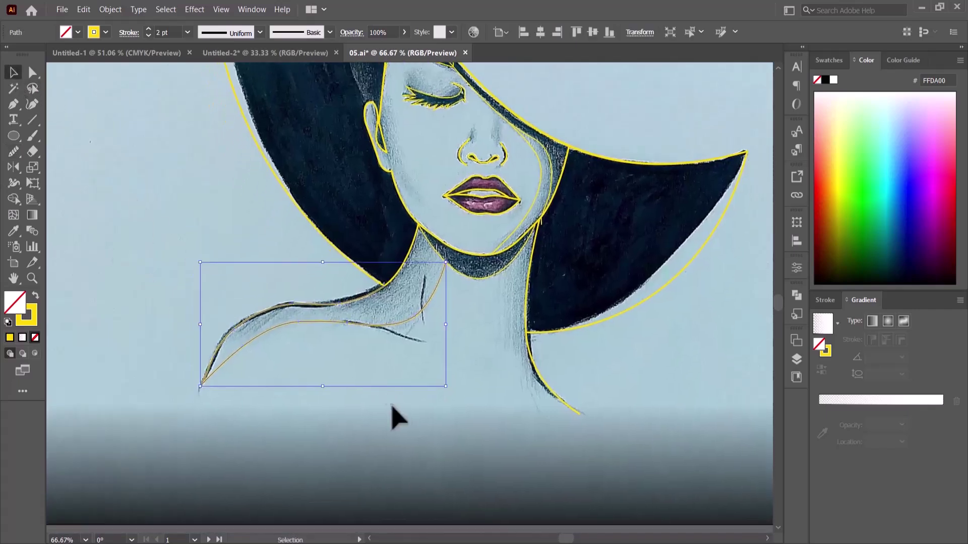
{"action": "left_click_drag", "start_coordinate": [348, 332], "coordinate": [377, 408]}
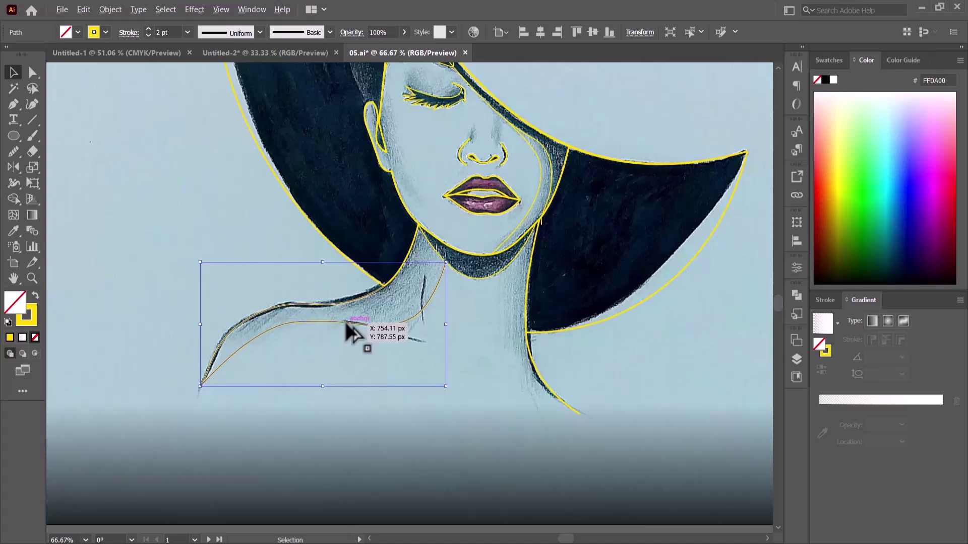
{"action": "left_click", "coordinate": [378, 388]}
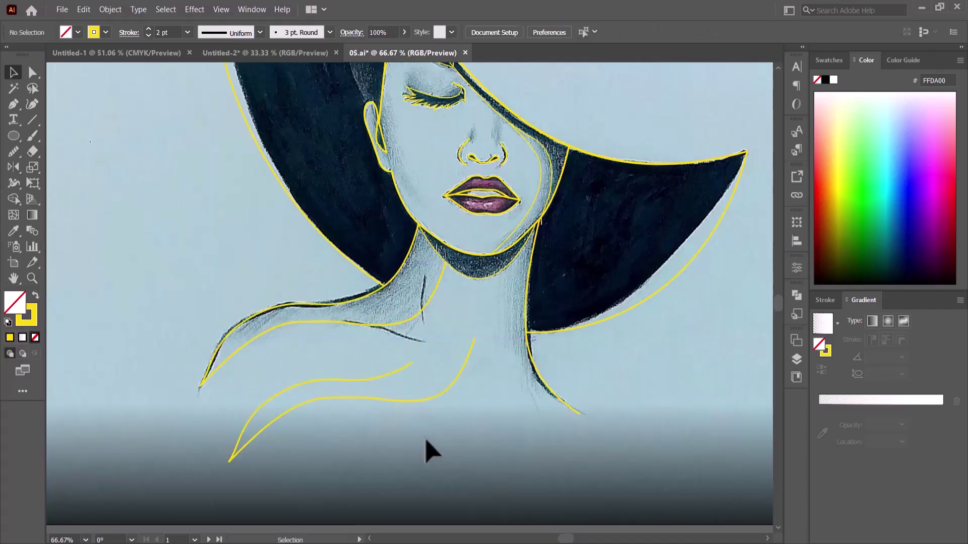
Delete four neck-side anchor points from the original shoulder path
{"action": "left_click", "coordinate": [292, 304]}
{"action": "left_click", "coordinate": [17, 99]}
{"action": "left_click", "coordinate": [56, 134]}
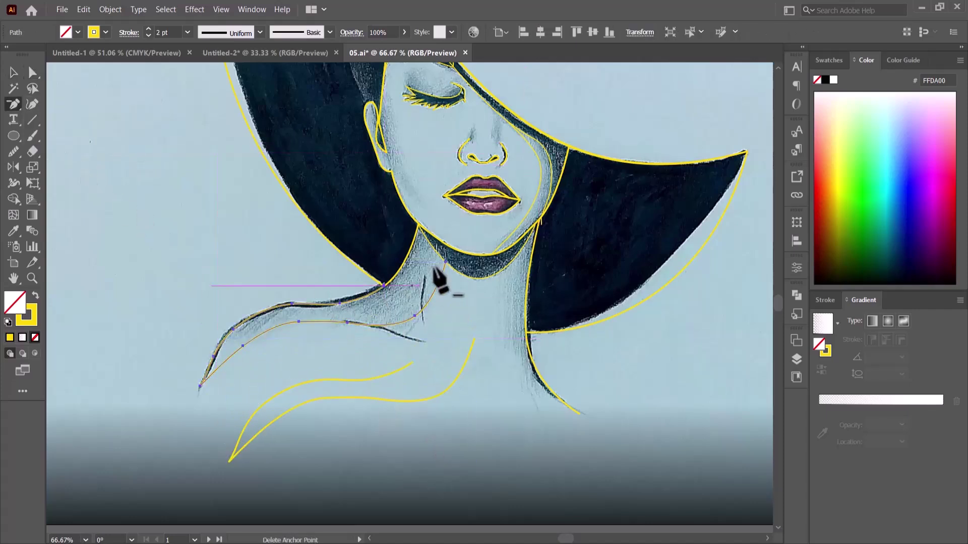
{"action": "left_click", "coordinate": [444, 262]}
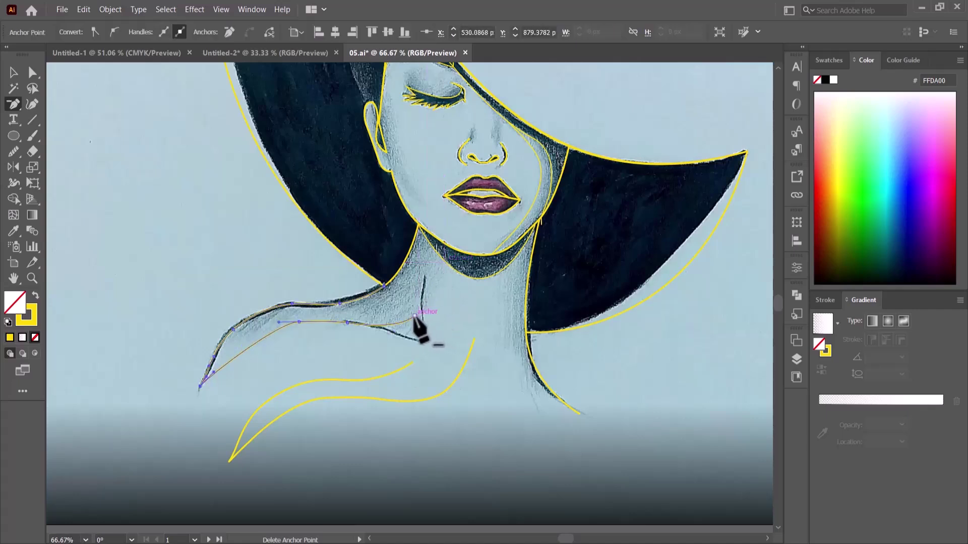
{"action": "left_click", "coordinate": [415, 316]}
{"action": "left_click", "coordinate": [348, 322]}
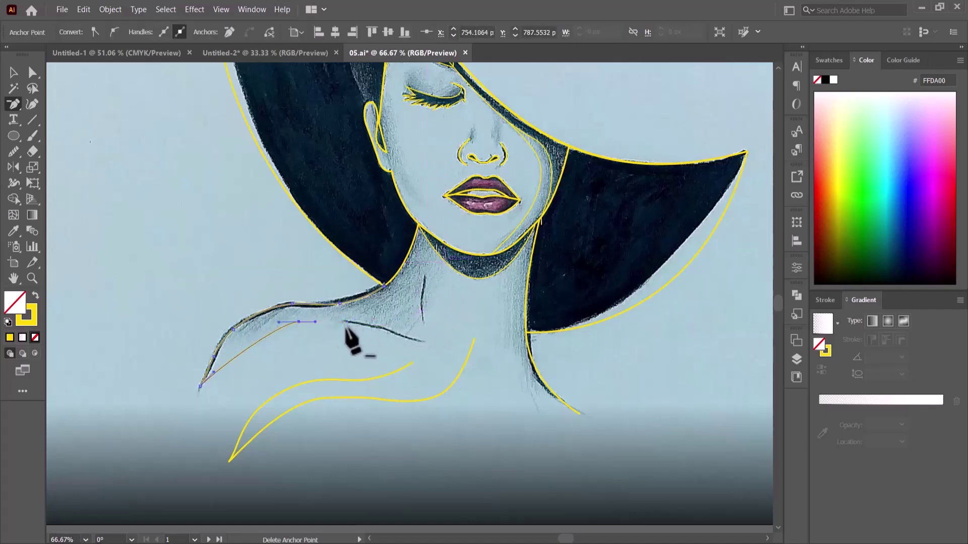
{"action": "left_click", "coordinate": [298, 321]}
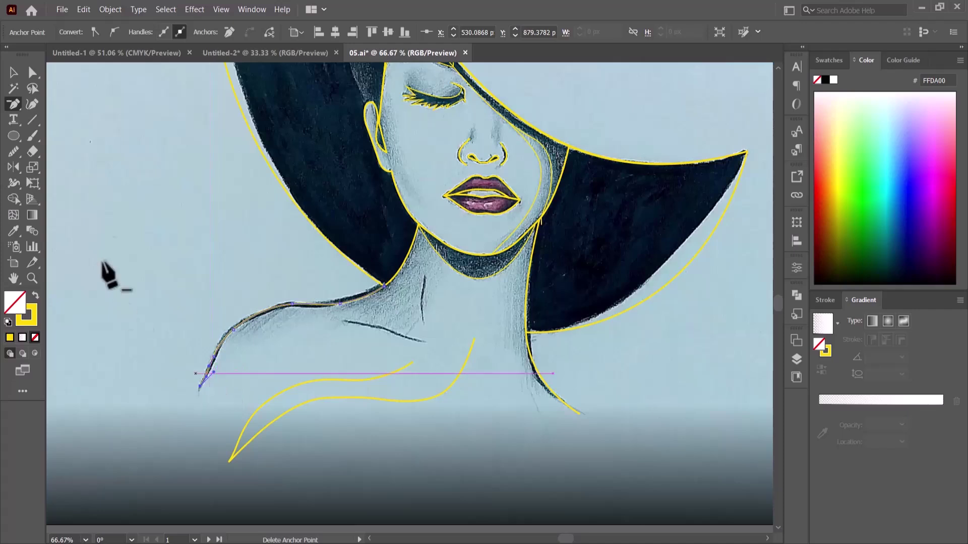
{"action": "left_click", "coordinate": [31, 75]}
{"action": "left_click", "coordinate": [113, 206]}
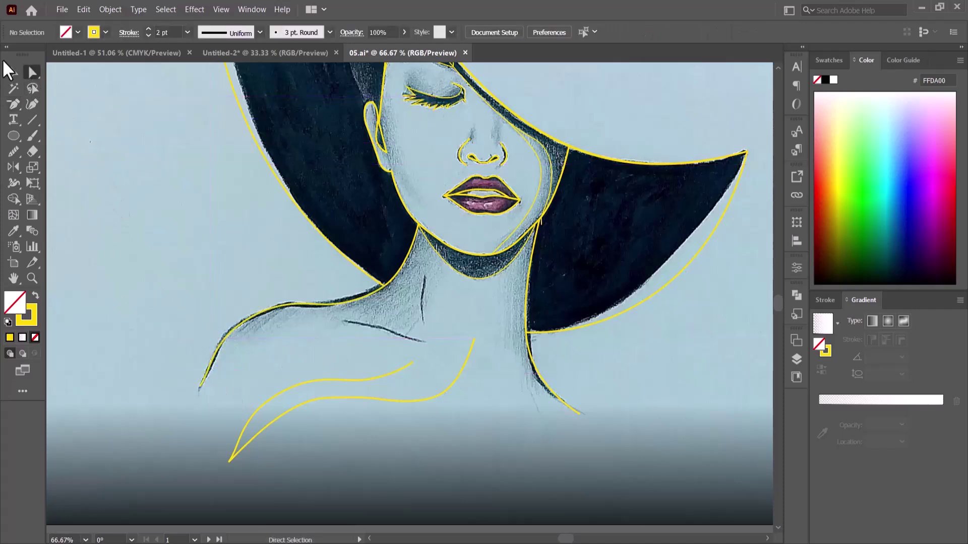
Move the two scarf curves up and left onto the shoulder, then deselect
{"action": "key", "text": "v"}
{"action": "left_click", "coordinate": [333, 377]}
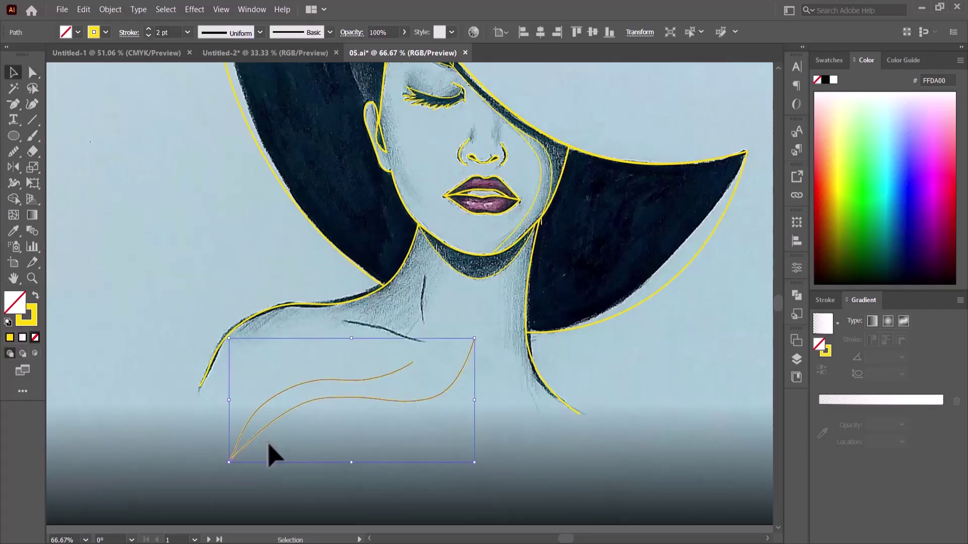
{"action": "left_click_drag", "start_coordinate": [268, 428], "coordinate": [143, 309]}
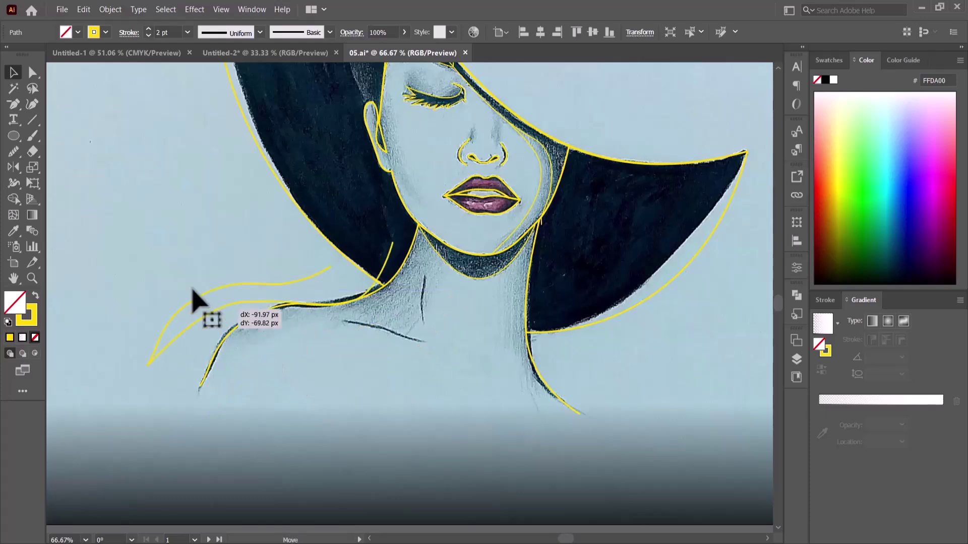
{"action": "left_click", "coordinate": [309, 422]}
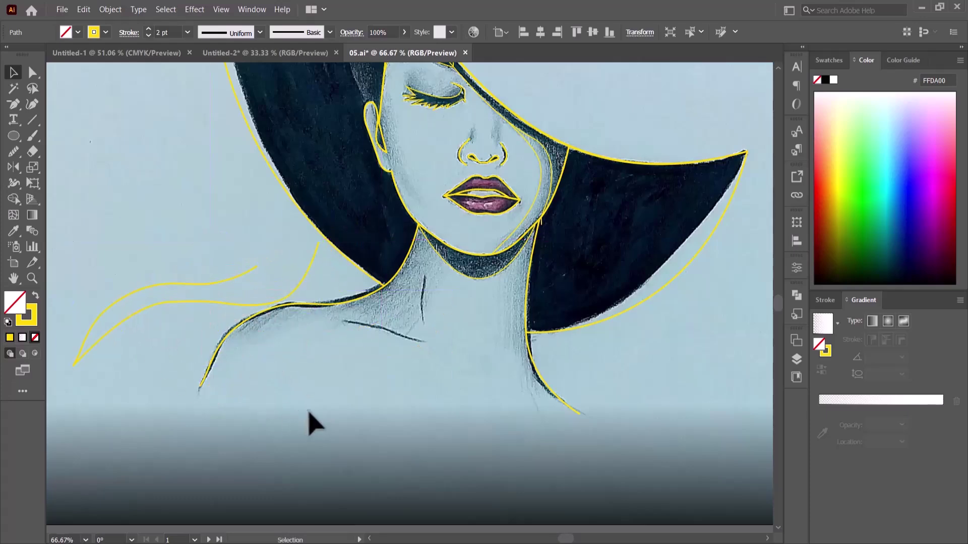
Zoom and pan the view to bring the hat and face up close
{"action": "key", "text": "ctrl+minus"}
{"action": "scroll", "coordinate": [297, 402], "scroll_direction": "down", "scroll_amount": 2}
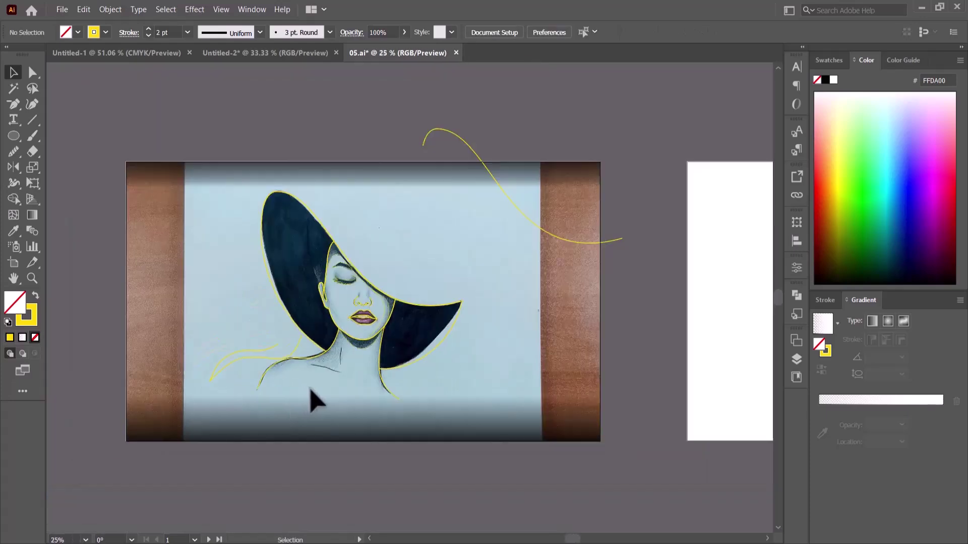
{"action": "scroll", "coordinate": [330, 387], "scroll_direction": "up", "scroll_amount": 1}
{"action": "left_click_drag", "start_coordinate": [334, 393], "coordinate": [309, 487]}
{"action": "scroll", "coordinate": [283, 281], "scroll_direction": "up", "scroll_amount": 2}
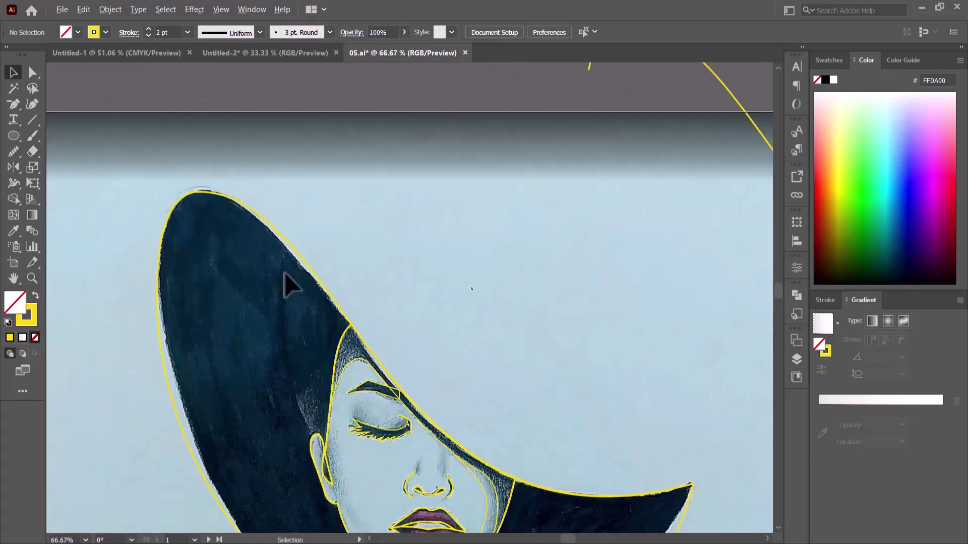
{"action": "scroll", "coordinate": [283, 281], "scroll_direction": "down", "scroll_amount": 1}
{"action": "scroll", "coordinate": [281, 307], "scroll_direction": "down", "scroll_amount": 1}
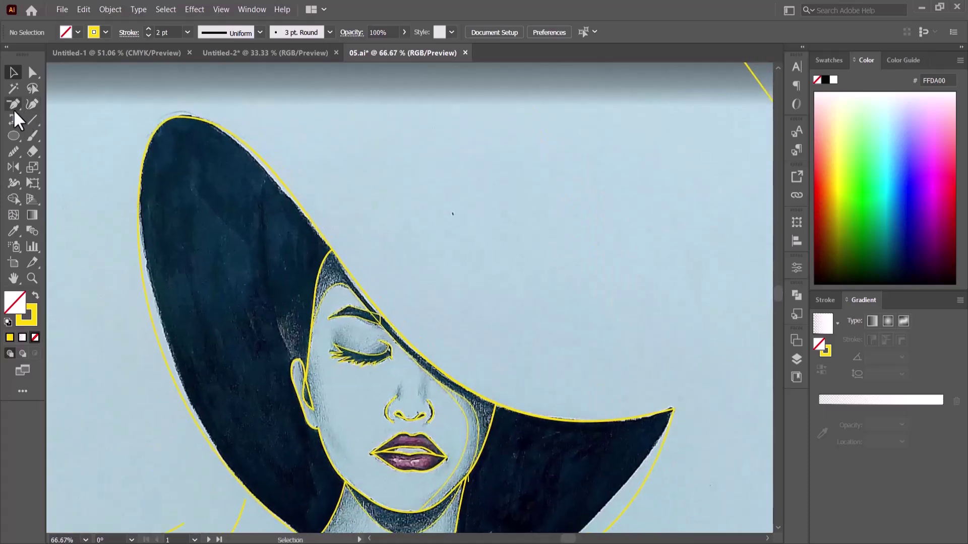
Trace a new Pen curve along the inner hat edge
{"action": "left_click_drag", "start_coordinate": [13, 109], "coordinate": [32, 108]}
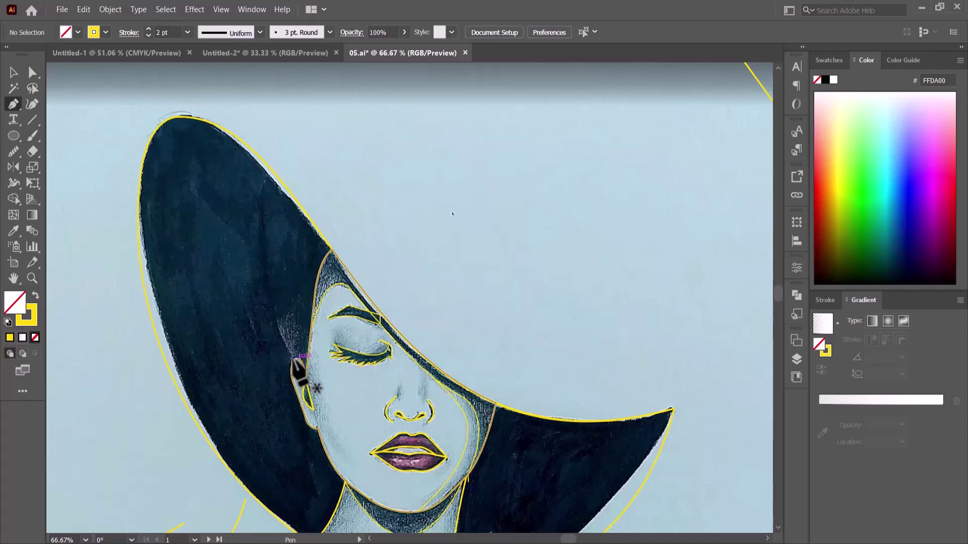
{"action": "left_click", "coordinate": [294, 359]}
{"action": "scroll", "coordinate": [294, 359], "scroll_direction": "up", "scroll_amount": 2}
{"action": "mouse_move", "coordinate": [264, 348]}
{"action": "left_mouse_down"}
{"action": "mouse_move", "coordinate": [260, 273]}
{"action": "mouse_move", "coordinate": [271, 257]}
{"action": "left_mouse_up"}
{"action": "left_click", "coordinate": [15, 72]}
{"action": "left_click", "coordinate": [492, 350]}
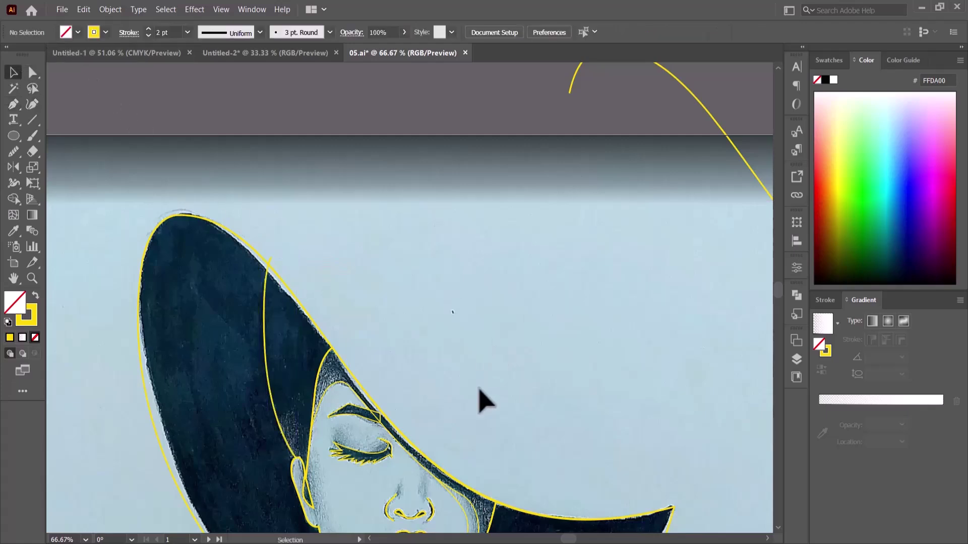
{"action": "scroll", "coordinate": [504, 263], "scroll_direction": "down", "scroll_amount": 5}
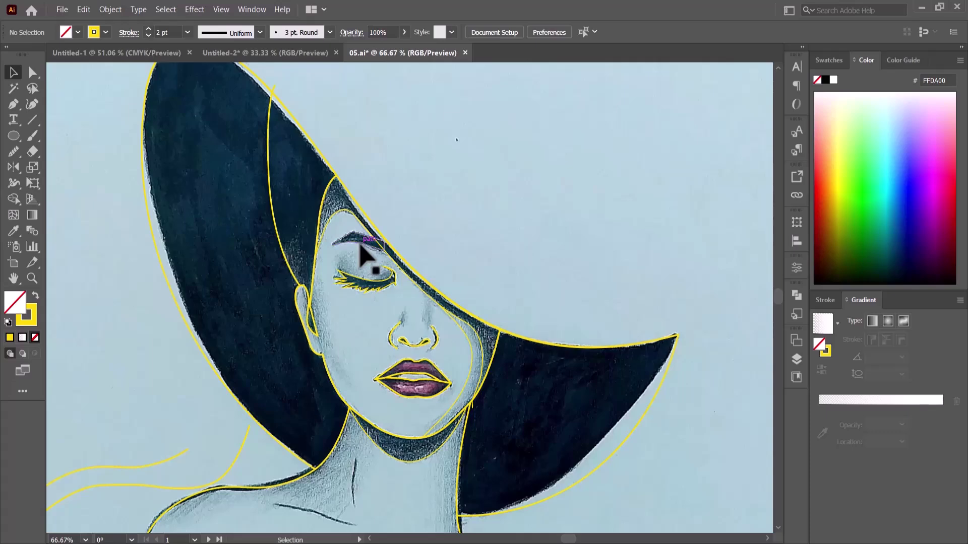
Hide the eyebrow path via Object > Hide > Selection, then select all outlines
{"action": "left_click", "coordinate": [360, 246]}
{"action": "left_click", "coordinate": [113, 15]}
{"action": "mouse_move", "coordinate": [173, 116]}
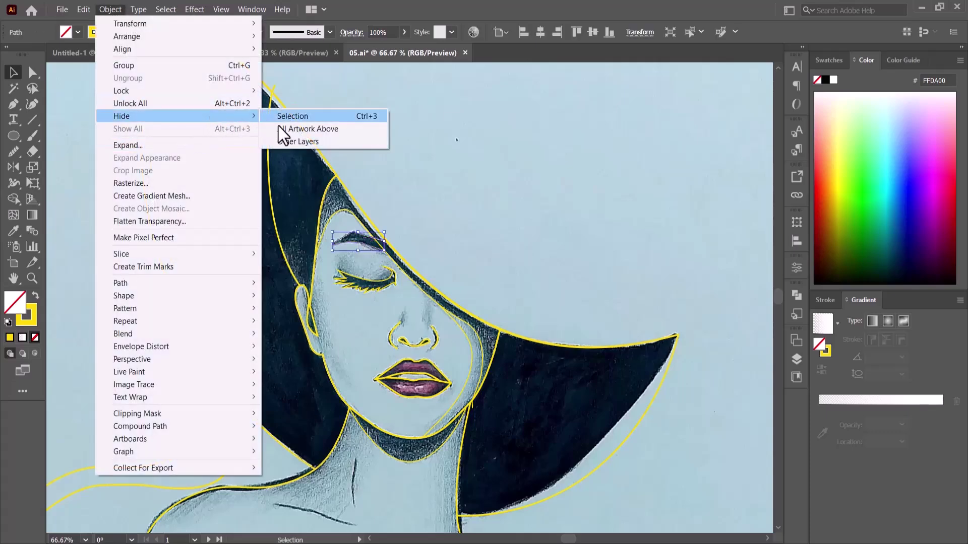
{"action": "left_click", "coordinate": [285, 117]}
{"action": "scroll", "coordinate": [514, 315], "scroll_direction": "down", "scroll_amount": 2, "text": "alt"}
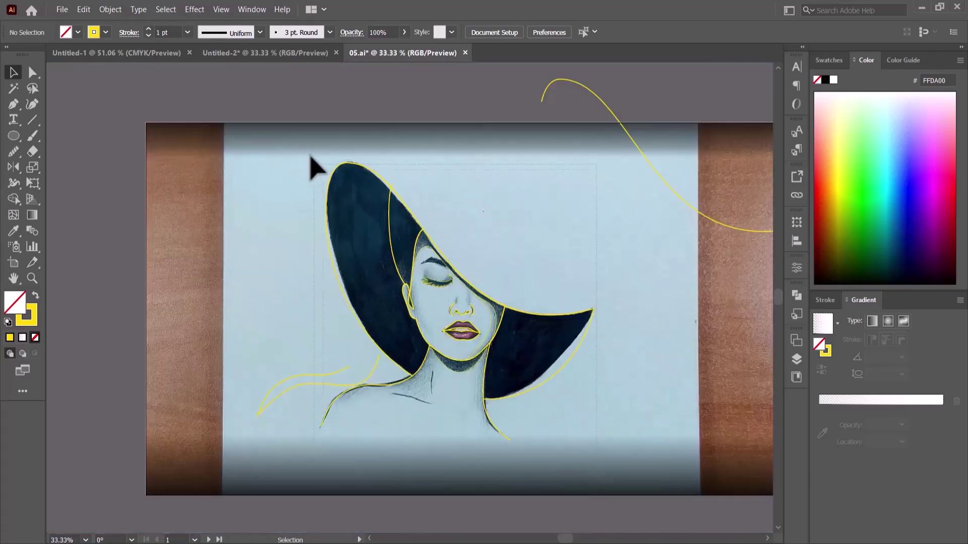
{"action": "key", "text": "ctrl+z"}
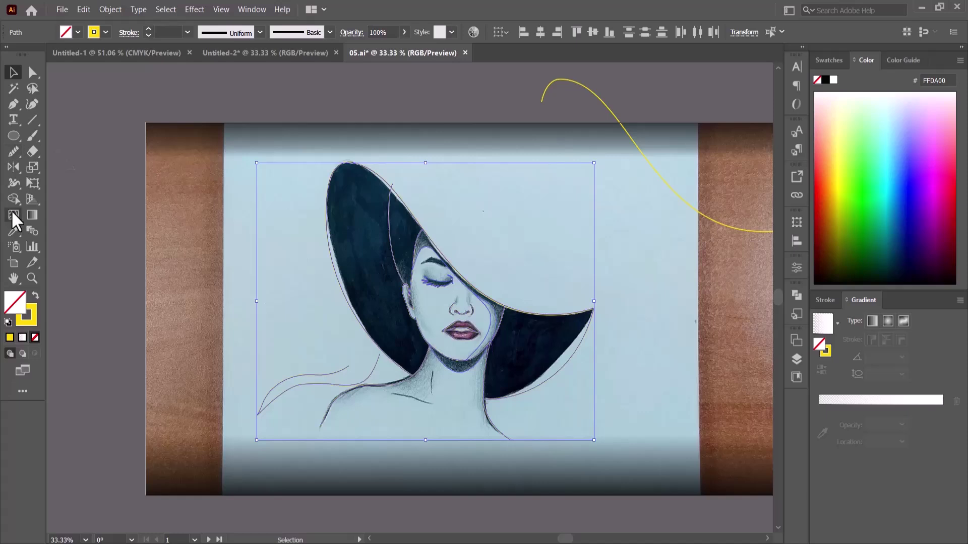
Use Shape Builder to fill both the right and left hat brims yellow
{"action": "left_click", "coordinate": [12, 201]}
{"action": "key", "text": "shift+x"}
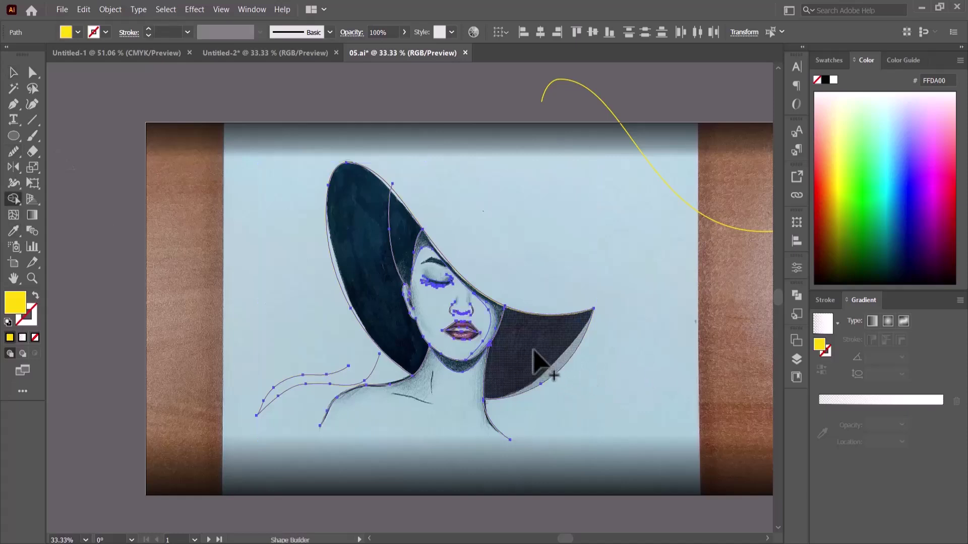
{"action": "left_click", "coordinate": [533, 350]}
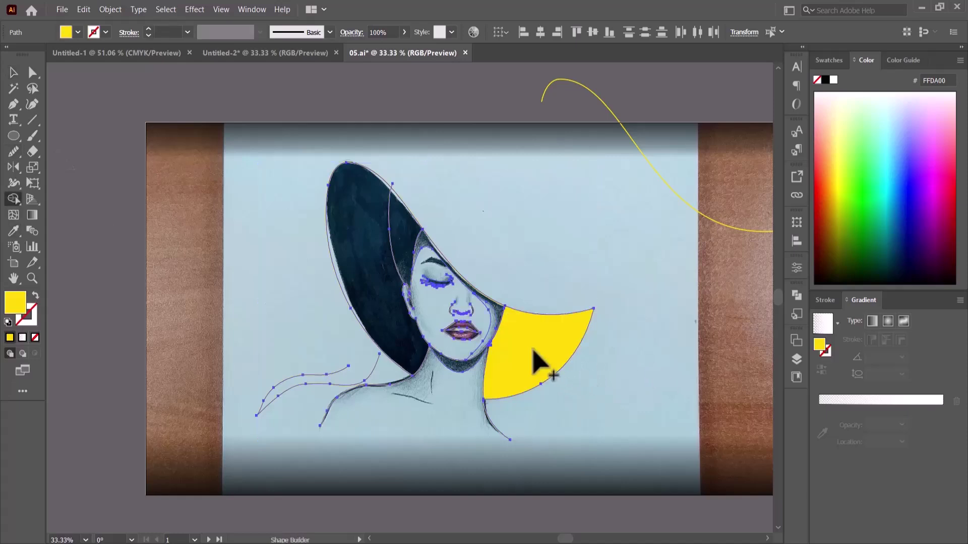
{"action": "left_click", "coordinate": [349, 281]}
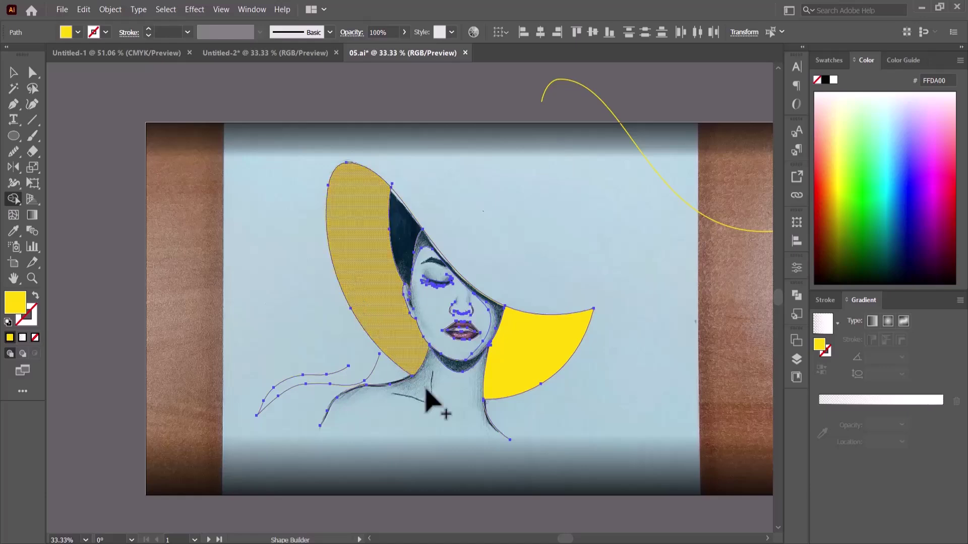
{"action": "key", "text": "ctrl+plus"}
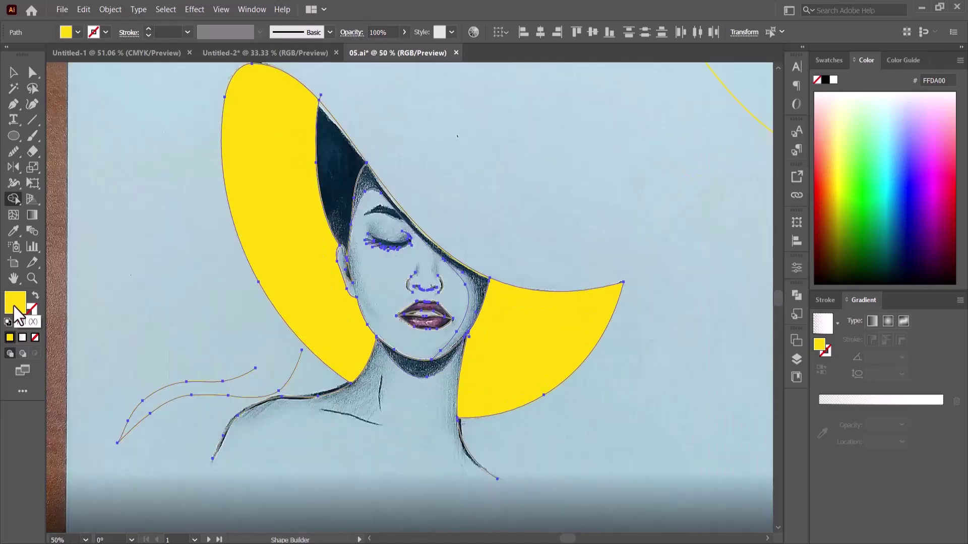
Fill the inner hat region green and the shadow and jaw strips teal
{"action": "left_click", "coordinate": [860, 204]}
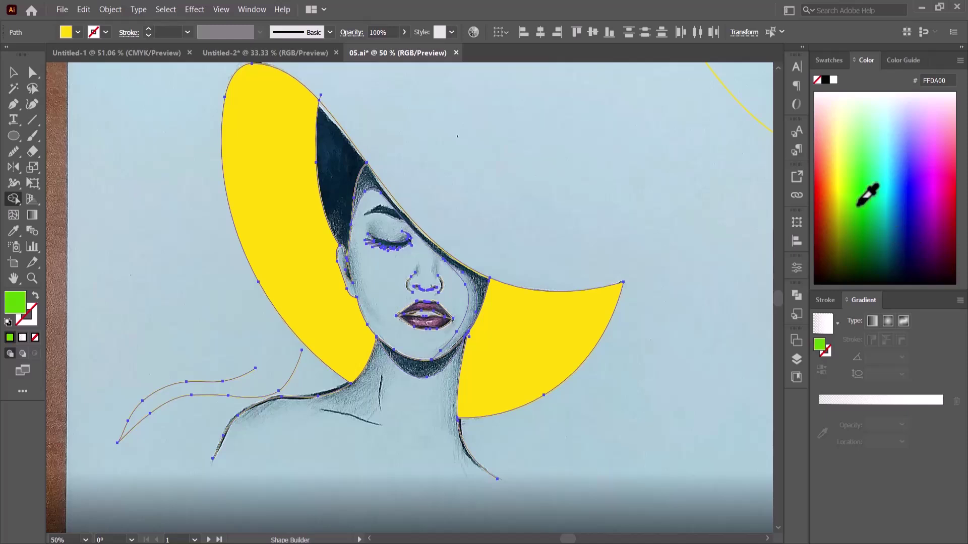
{"action": "left_click", "coordinate": [338, 199]}
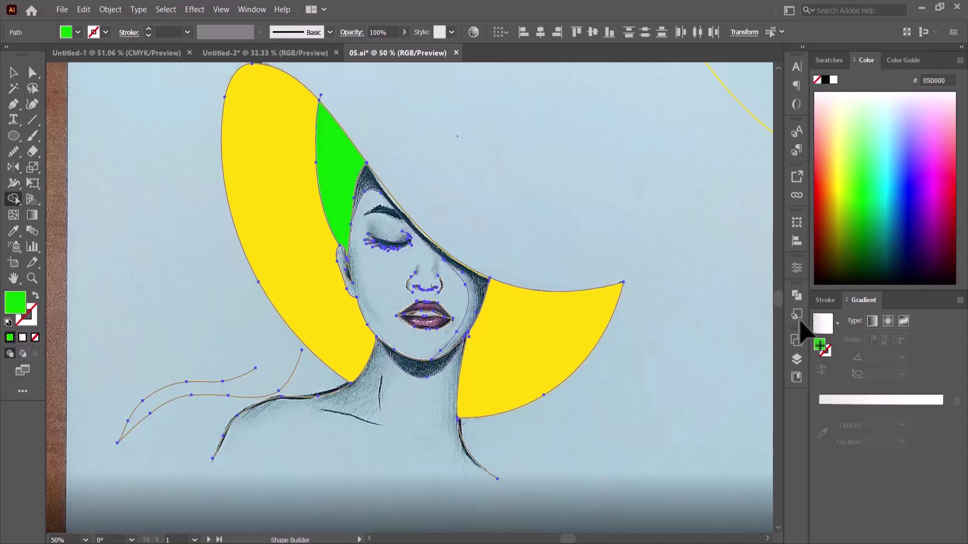
{"action": "left_click", "coordinate": [888, 214]}
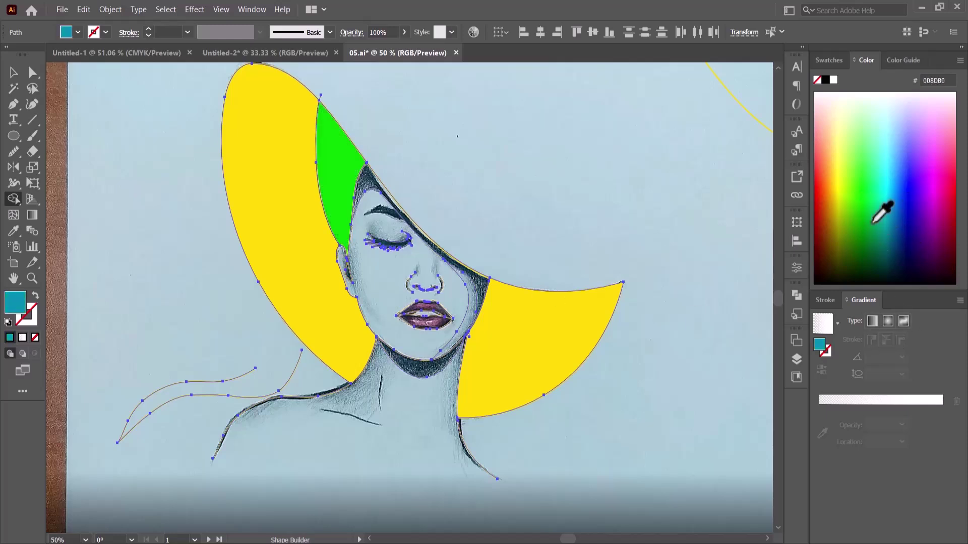
{"action": "left_click", "coordinate": [480, 293]}
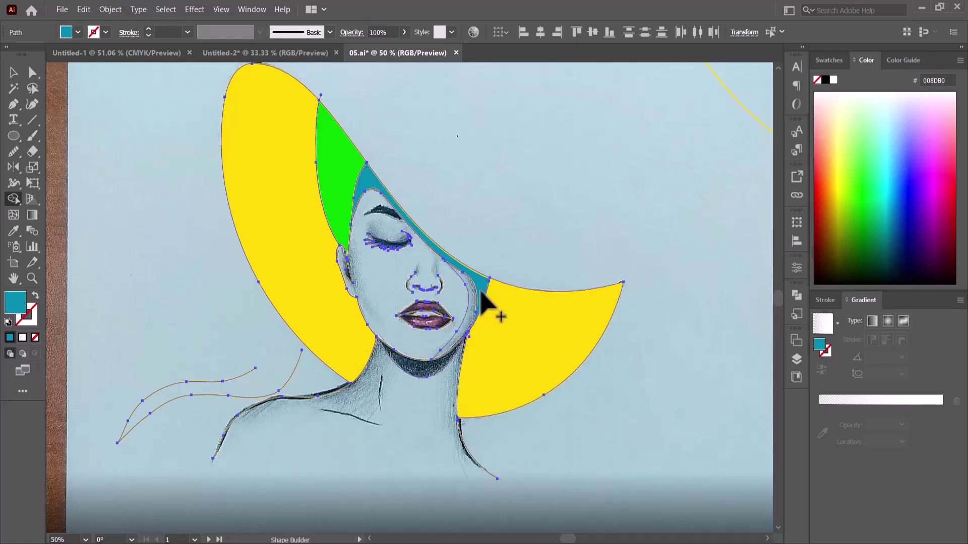
{"action": "left_click", "coordinate": [885, 235]}
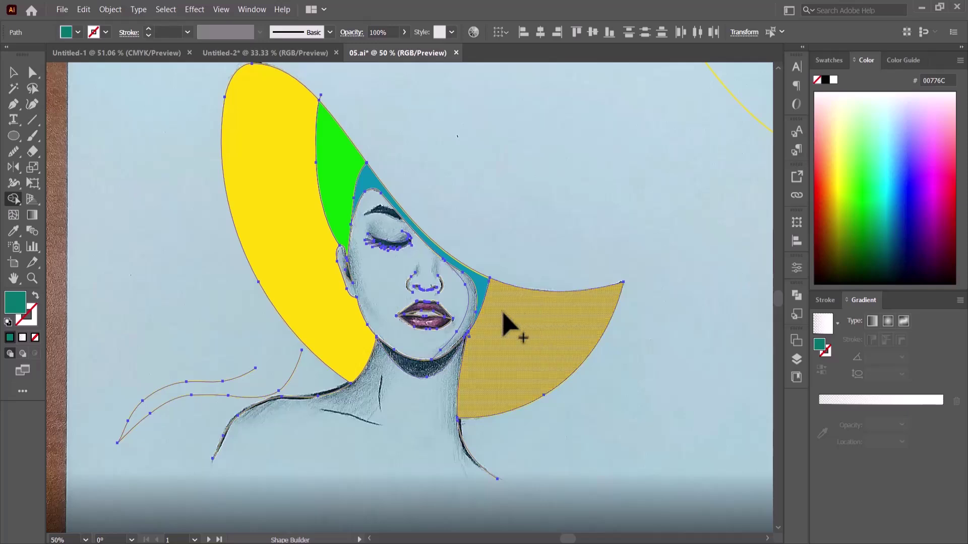
{"action": "left_click", "coordinate": [468, 328]}
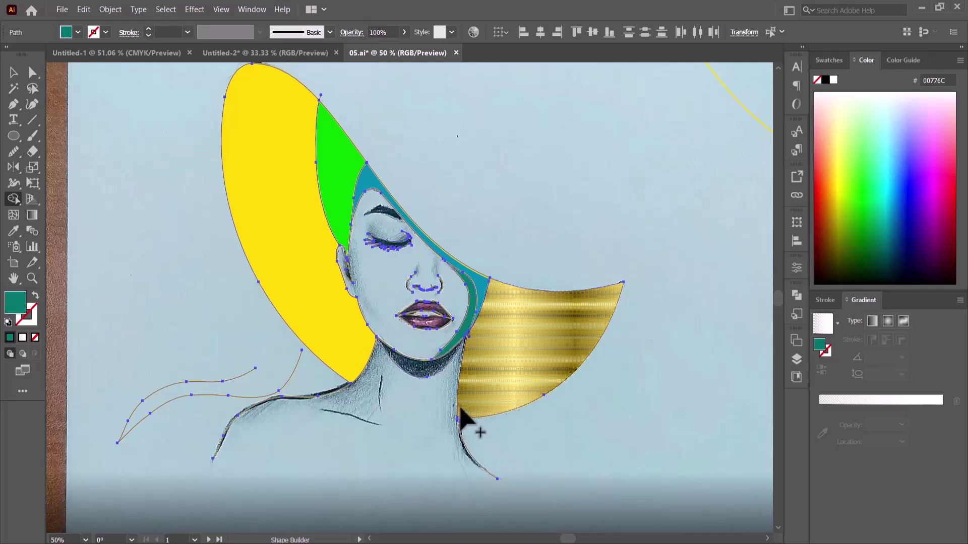
{"action": "mouse_move", "coordinate": [946, 222]}
{"action": "left_mouse_down"}
{"action": "mouse_move", "coordinate": [929, 173]}
{"action": "mouse_move", "coordinate": [930, 132]}
{"action": "left_mouse_up"}
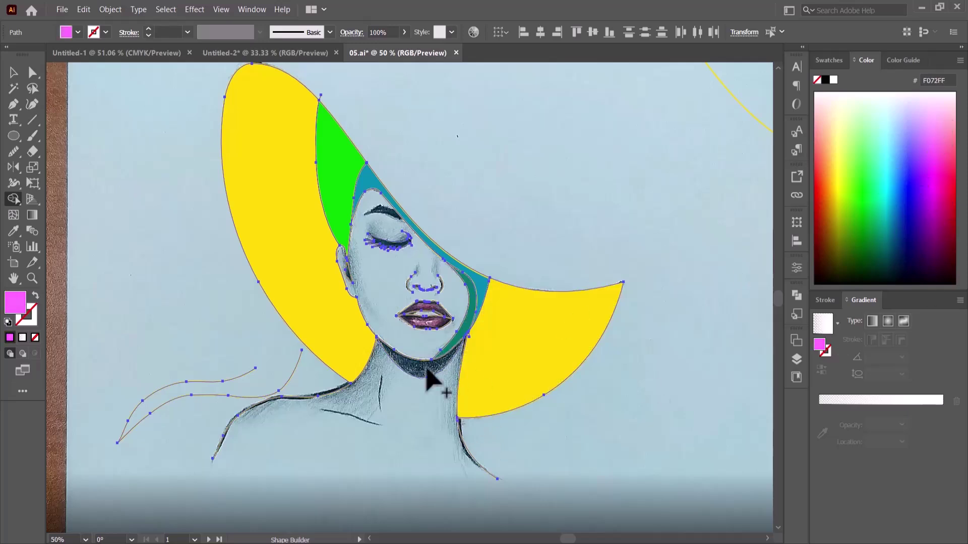
Fill the face magenta, the lower lip light pink and the upper lip cyan
{"action": "left_click", "coordinate": [395, 347]}
{"action": "scroll", "coordinate": [398, 338], "scroll_direction": "up", "scroll_amount": 3}
{"action": "mouse_move", "coordinate": [955, 146]}
{"action": "left_mouse_down"}
{"action": "mouse_move", "coordinate": [945, 143]}
{"action": "mouse_move", "coordinate": [945, 161]}
{"action": "mouse_move", "coordinate": [952, 99]}
{"action": "left_mouse_up"}
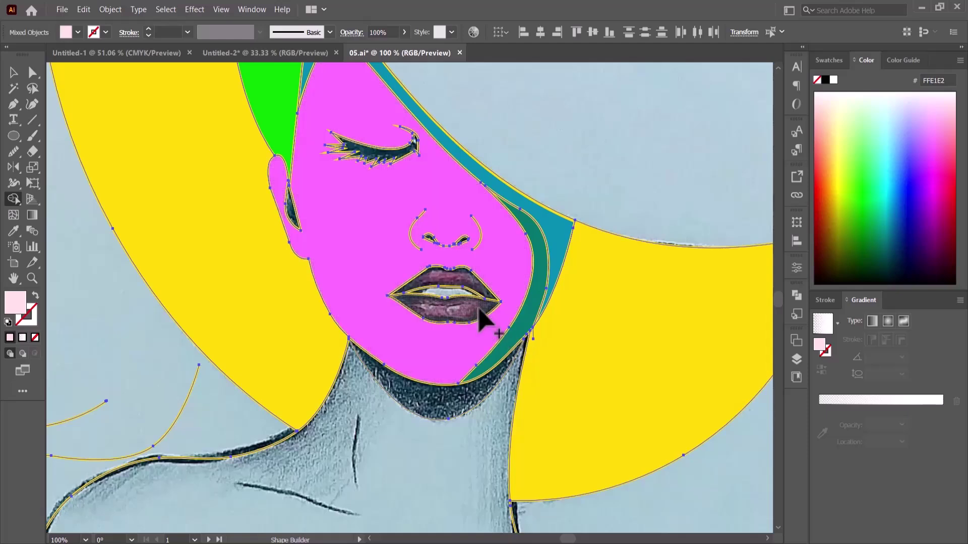
{"action": "left_click", "coordinate": [471, 310]}
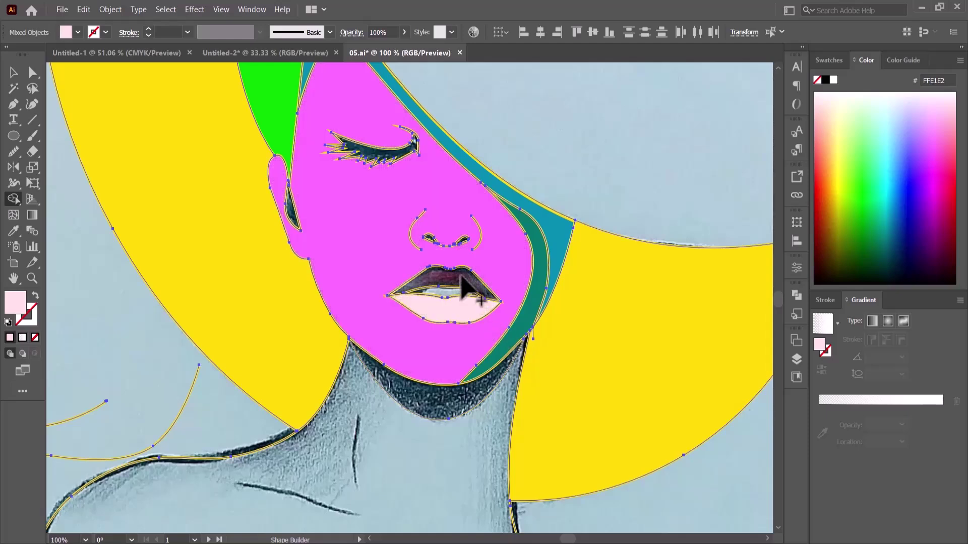
{"action": "left_click", "coordinate": [895, 163]}
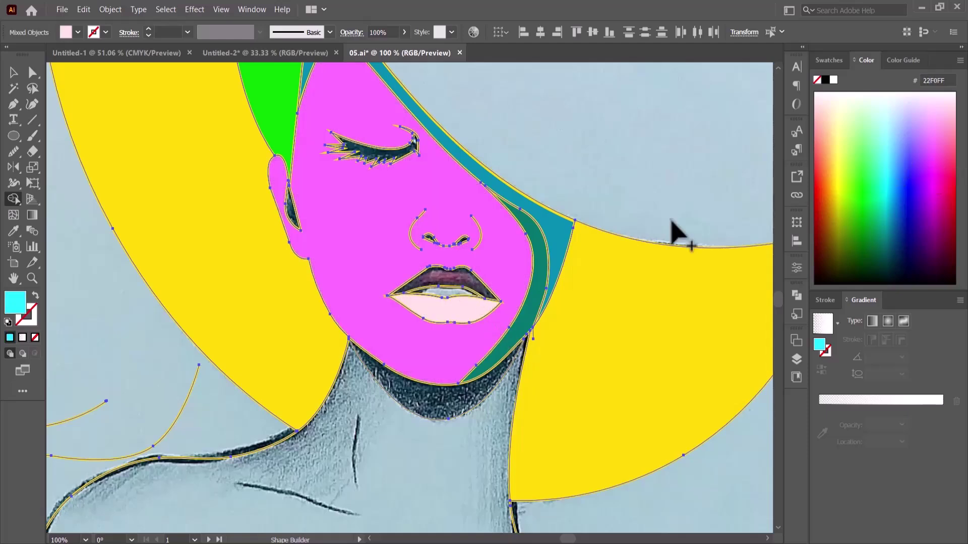
{"action": "left_click", "coordinate": [459, 287]}
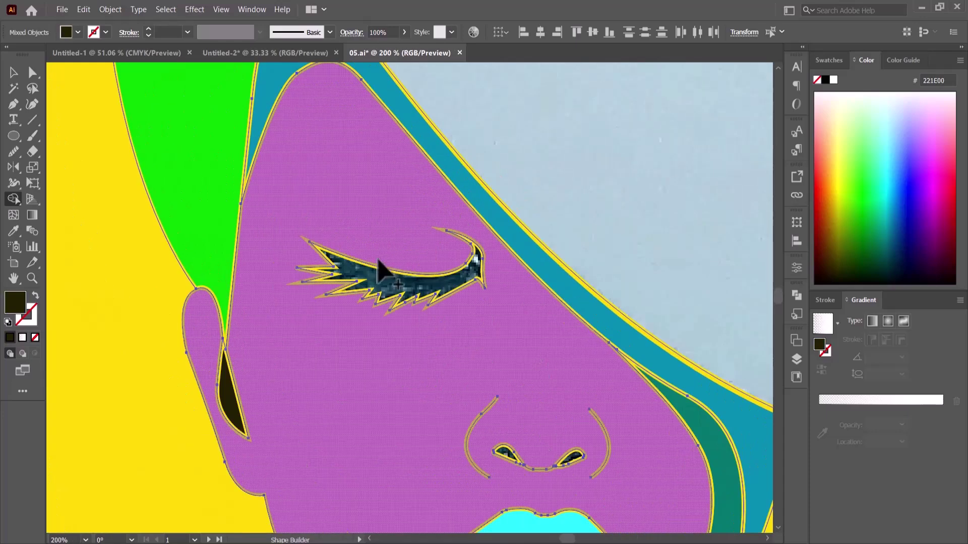
Fill the eyelash dark and the shadow area under the chin yellow
{"action": "left_click", "coordinate": [381, 287]}
{"action": "scroll", "coordinate": [381, 287], "scroll_direction": "down", "scroll_amount": 2}
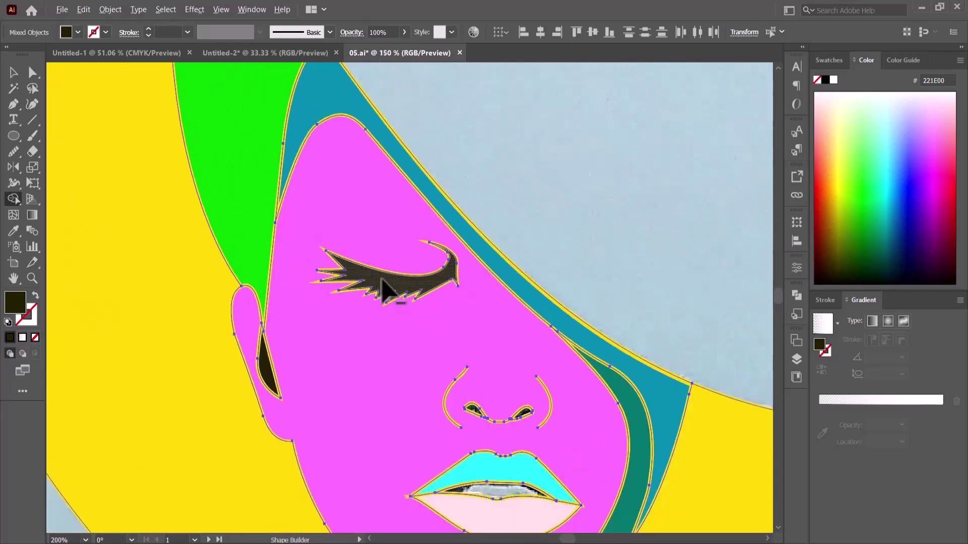
{"action": "scroll", "coordinate": [501, 393], "scroll_direction": "down", "scroll_amount": 5}
{"action": "mouse_move", "coordinate": [837, 197]}
{"action": "left_mouse_down"}
{"action": "mouse_move", "coordinate": [827, 173]}
{"action": "mouse_move", "coordinate": [841, 173]}
{"action": "left_mouse_up"}
{"action": "left_click", "coordinate": [471, 359]}
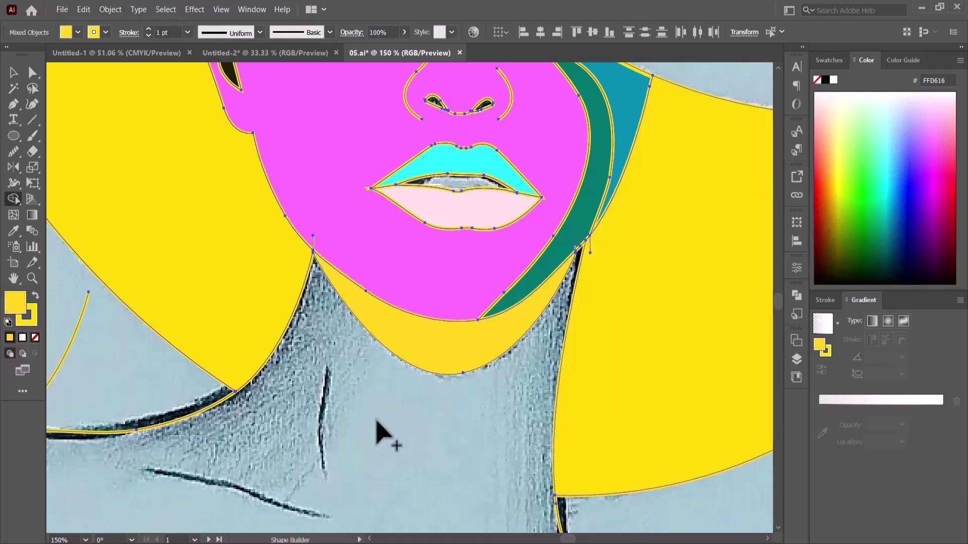
Shift the scarf curves down and to the right
{"action": "key", "text": "ctrl+minus"}
{"action": "key", "text": "ctrl+minus"}
{"action": "key", "text": "ctrl+minus"}
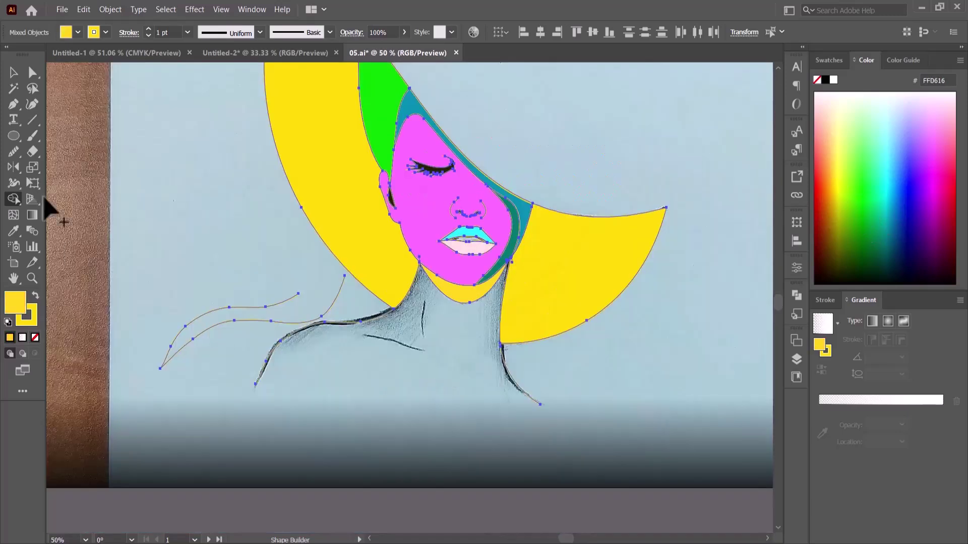
{"action": "key", "text": "v"}
{"action": "mouse_move", "coordinate": [194, 337]}
{"action": "left_mouse_down"}
{"action": "mouse_move", "coordinate": [250, 365]}
{"action": "mouse_move", "coordinate": [302, 356]}
{"action": "left_mouse_up"}
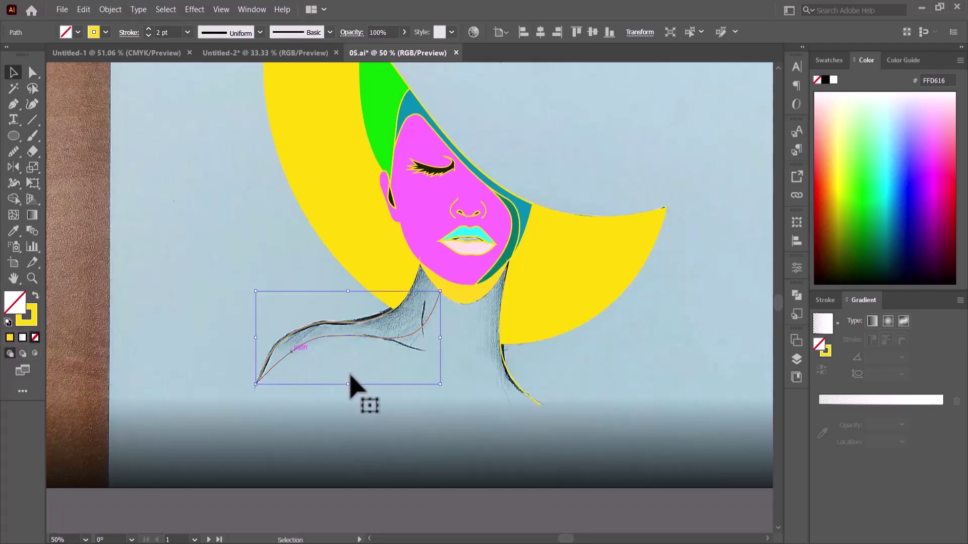
Select all artwork and Shape-Build the neck ribbon region with dark teal 004E46
{"action": "scroll", "coordinate": [376, 342], "scroll_direction": "up", "scroll_amount": 5}
{"action": "left_click_drag", "start_coordinate": [391, 368], "coordinate": [370, 368]}
{"action": "scroll", "coordinate": [372, 302], "scroll_direction": "down", "scroll_amount": 5}
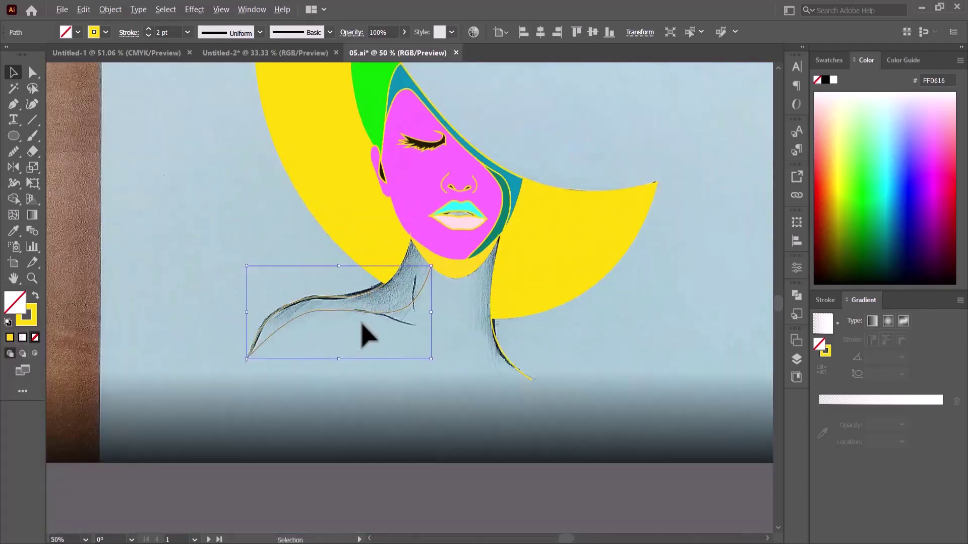
{"action": "left_click", "coordinate": [374, 339]}
{"action": "key", "text": "ctrl+a"}
{"action": "scroll", "coordinate": [391, 328], "scroll_direction": "up", "scroll_amount": 2}
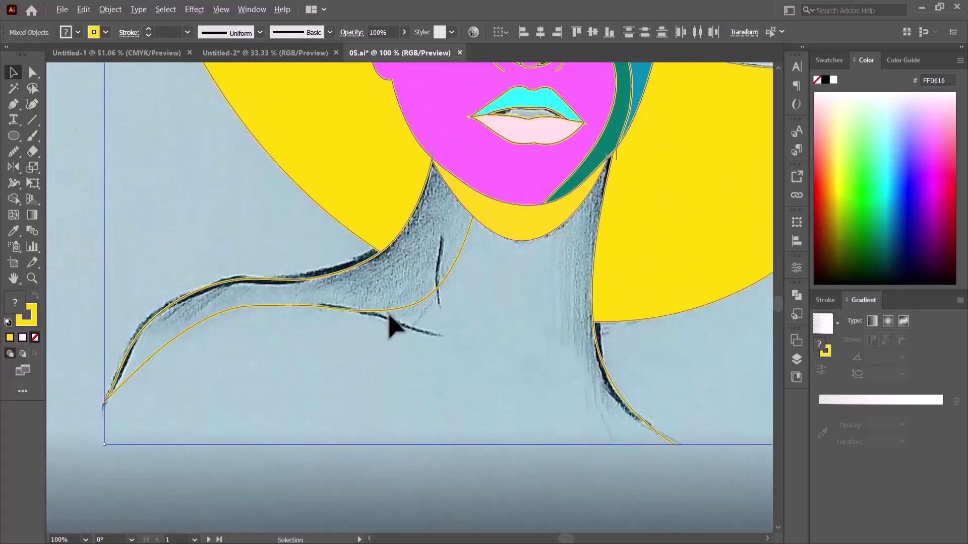
{"action": "left_click", "coordinate": [15, 198]}
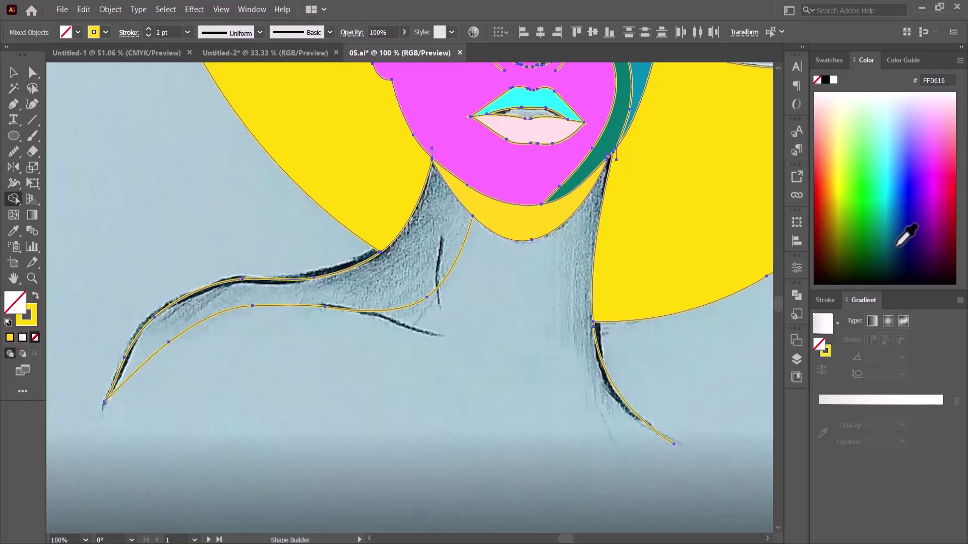
{"action": "left_click_drag", "start_coordinate": [897, 246], "coordinate": [881, 252]}
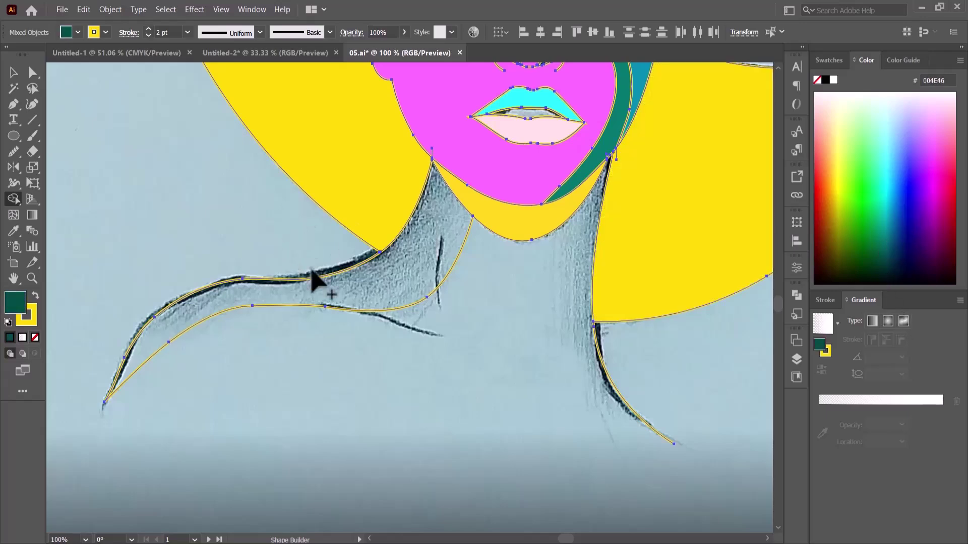
{"action": "left_click", "coordinate": [390, 310]}
{"action": "scroll", "coordinate": [302, 414], "scroll_direction": "down", "scroll_amount": 2}
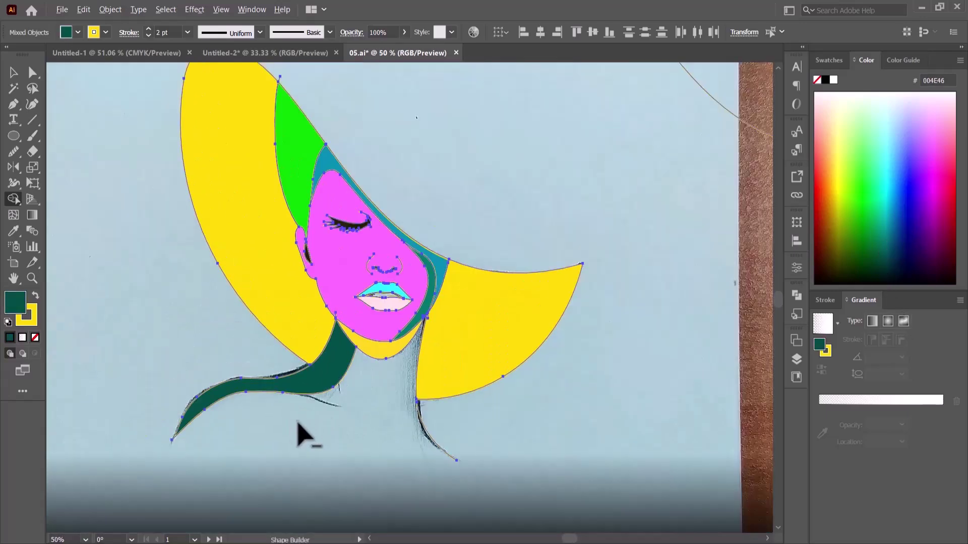
{"action": "left_click", "coordinate": [20, 73]}
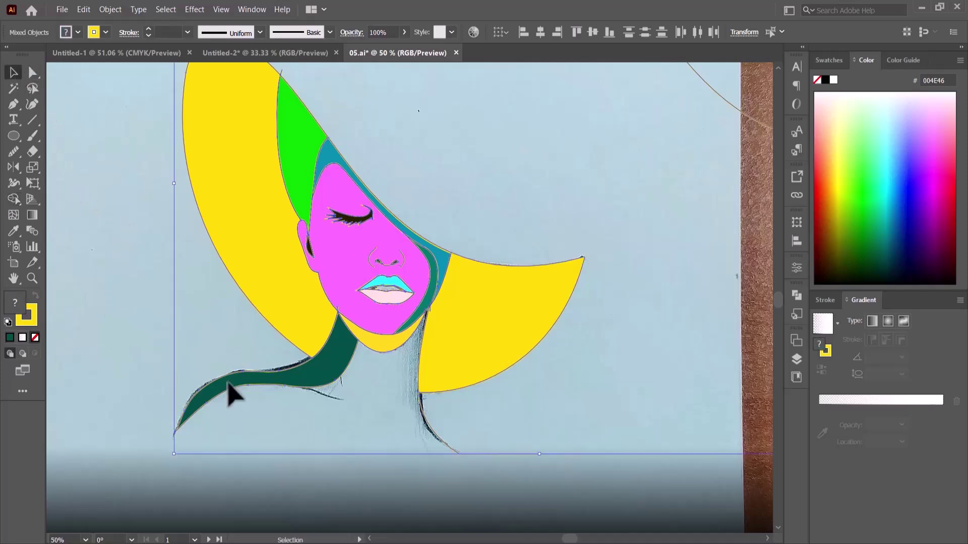
{"action": "left_click", "coordinate": [526, 383]}
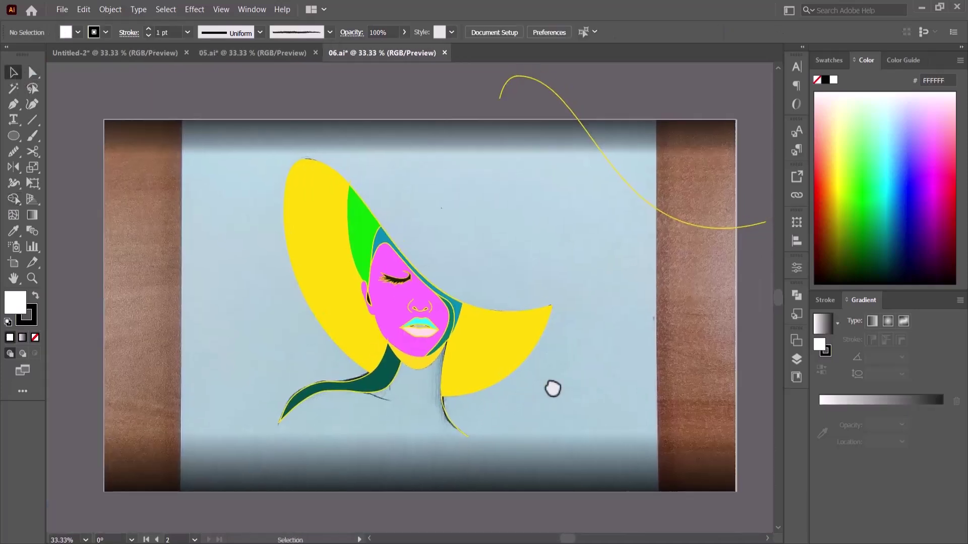
Drag the hex colour-code and swatch list from the second artboard beside the woman
{"action": "scroll", "coordinate": [491, 386], "scroll_direction": "down", "scroll_amount": 1}
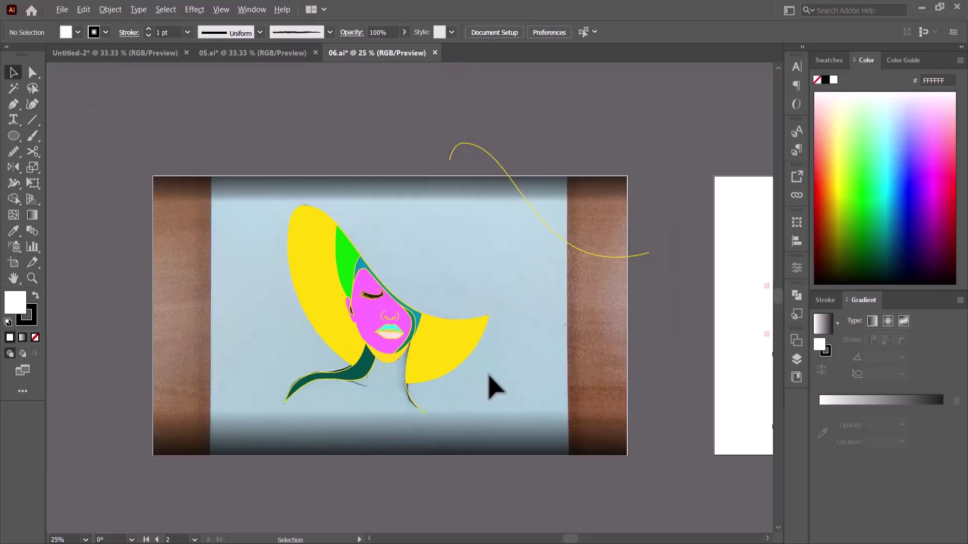
{"action": "left_click_drag", "start_coordinate": [571, 390], "coordinate": [500, 384]}
{"action": "left_click_drag", "start_coordinate": [642, 405], "coordinate": [631, 411]}
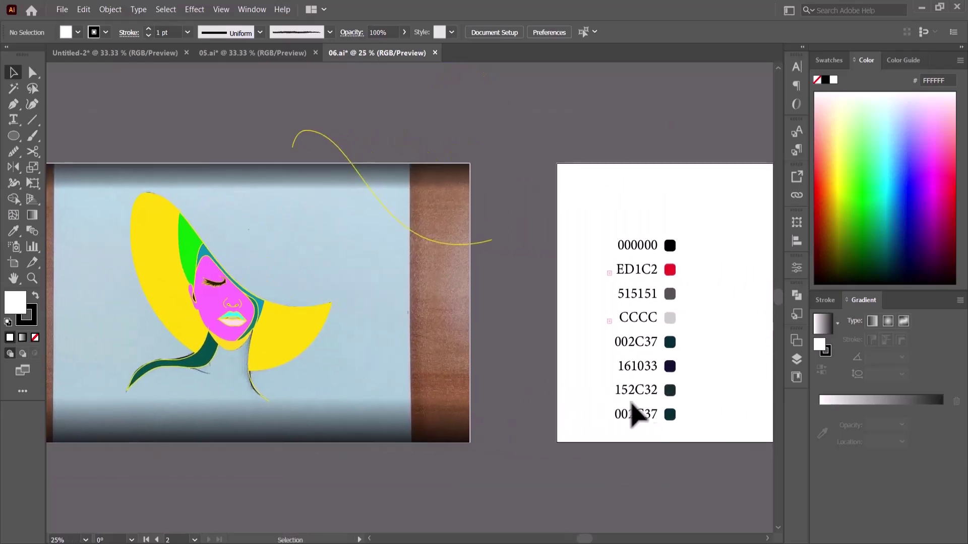
{"action": "left_click_drag", "start_coordinate": [628, 254], "coordinate": [359, 248]}
{"action": "left_click", "coordinate": [395, 447]}
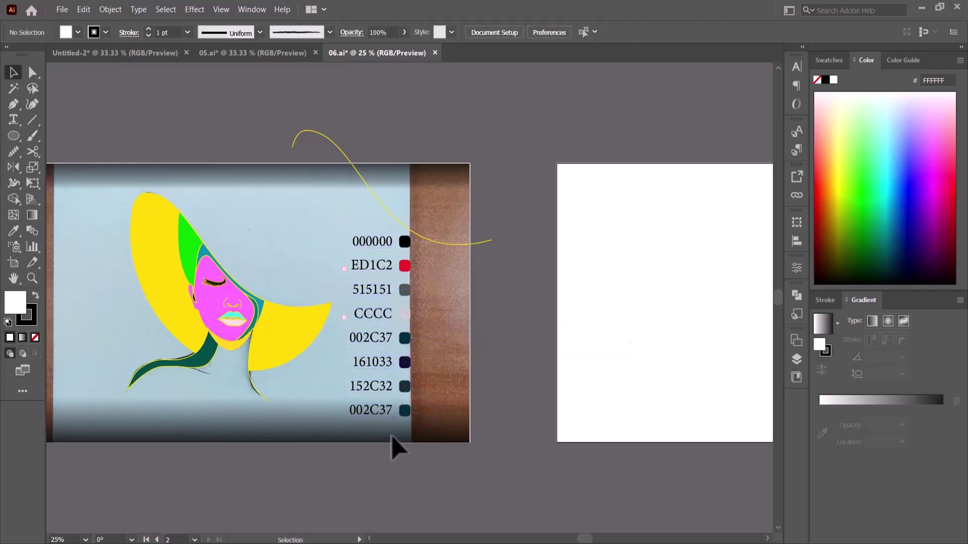
{"action": "left_click_drag", "start_coordinate": [395, 446], "coordinate": [605, 451]}
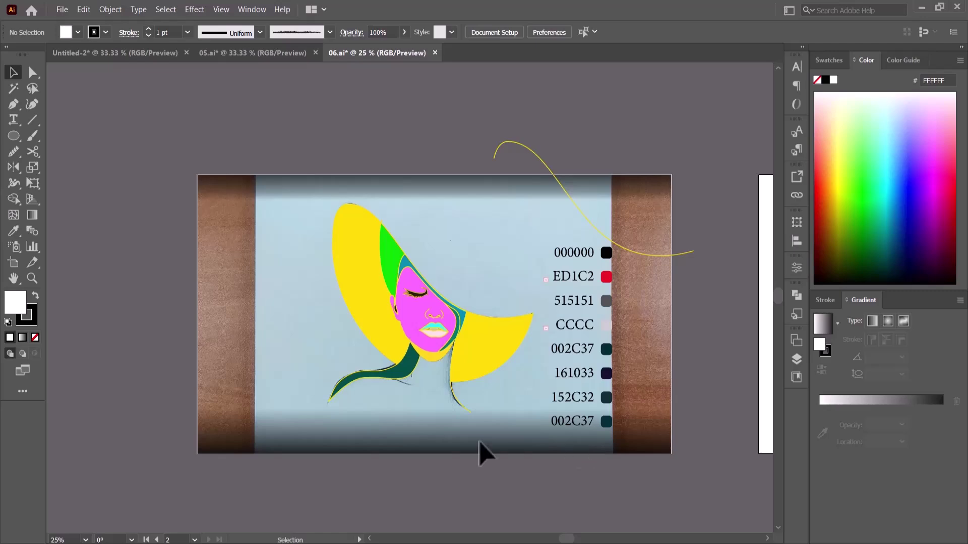
{"action": "scroll", "coordinate": [484, 454], "scroll_direction": "up", "scroll_amount": 1}
{"action": "scroll", "coordinate": [499, 393], "scroll_direction": "up", "scroll_amount": 2}
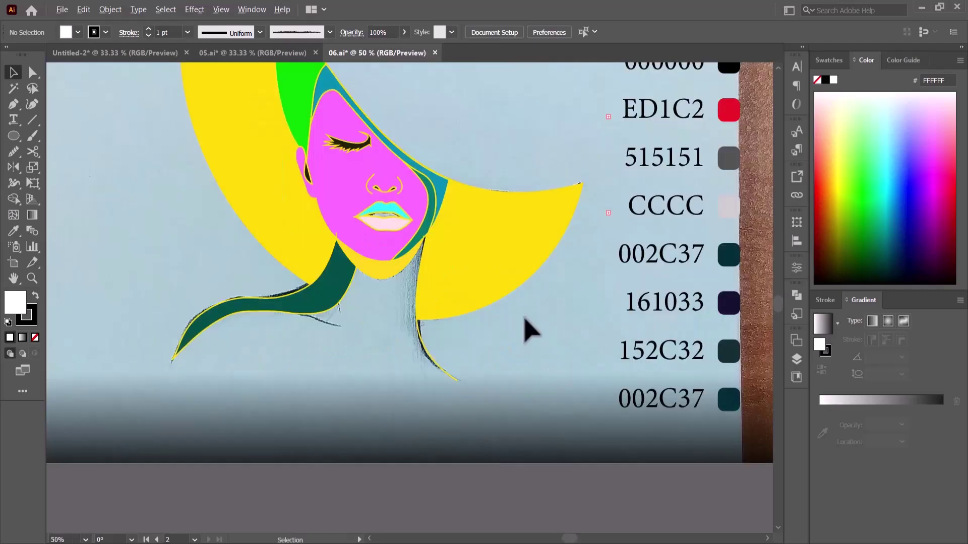
{"action": "scroll", "coordinate": [525, 328], "scroll_direction": "up", "scroll_amount": 1}
{"action": "left_click_drag", "start_coordinate": [499, 408], "coordinate": [486, 417]}
{"action": "left_click_drag", "start_coordinate": [626, 312], "coordinate": [657, 320]}
Remove the face's stroke and change its fill to light pink F5C9F7
{"action": "scroll", "coordinate": [534, 393], "scroll_direction": "down", "scroll_amount": 1}
{"action": "left_click", "coordinate": [292, 277]}
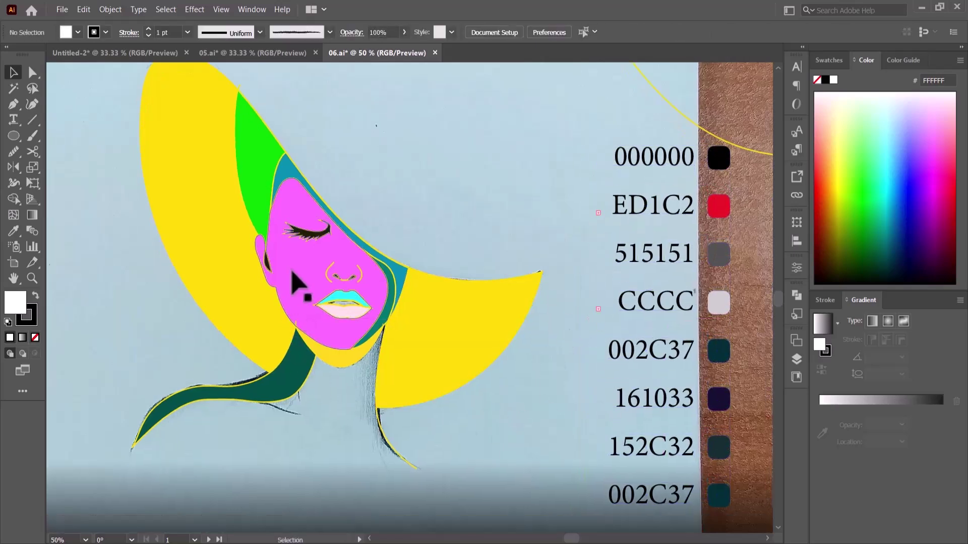
{"action": "left_click", "coordinate": [29, 323]}
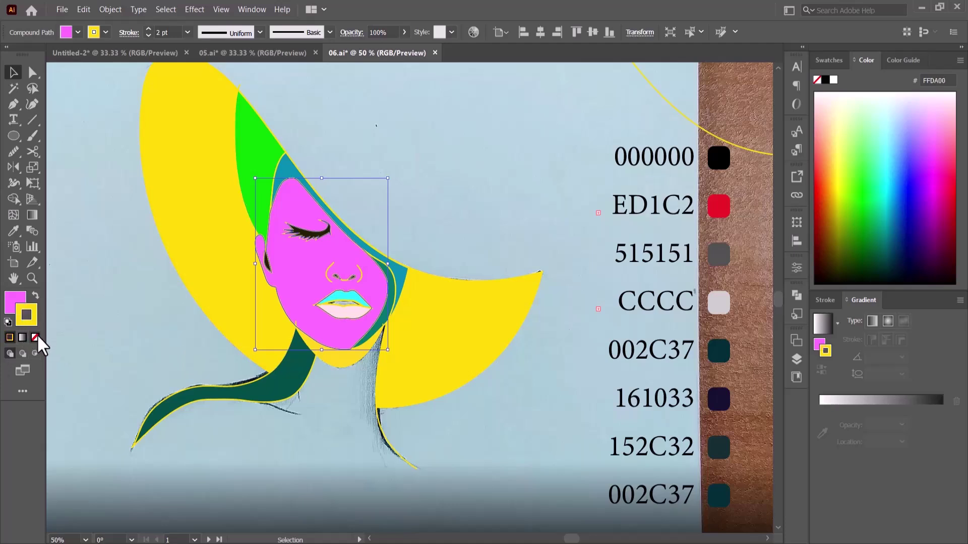
{"action": "left_click", "coordinate": [7, 301]}
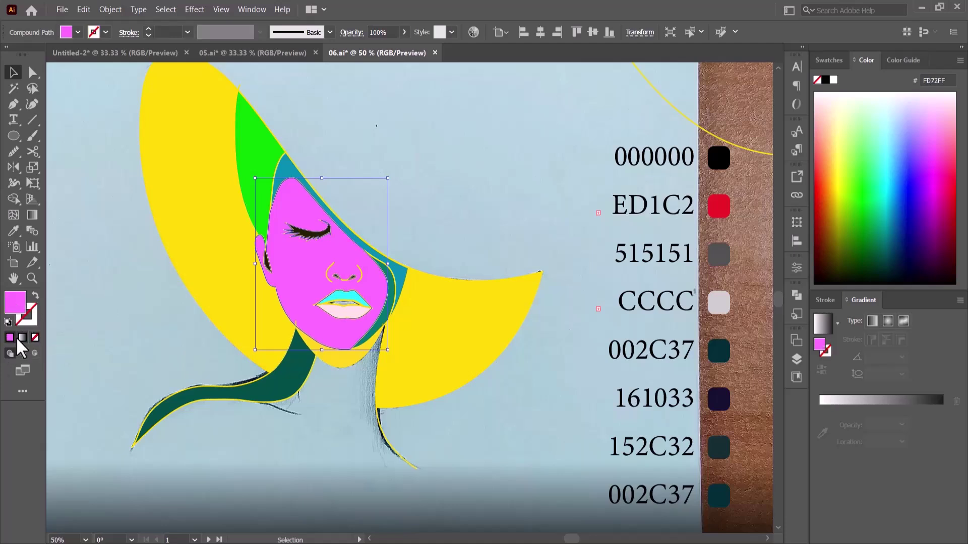
{"action": "double_click", "coordinate": [17, 308]}
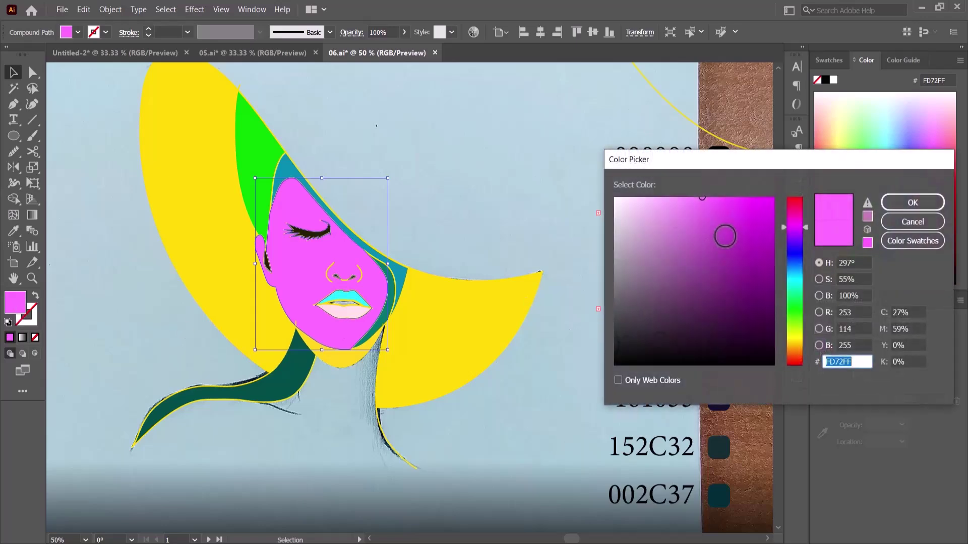
{"action": "type", "text": "F5C9F7"}
{"action": "left_click", "coordinate": [899, 200]}
{"action": "left_click", "coordinate": [509, 198]}
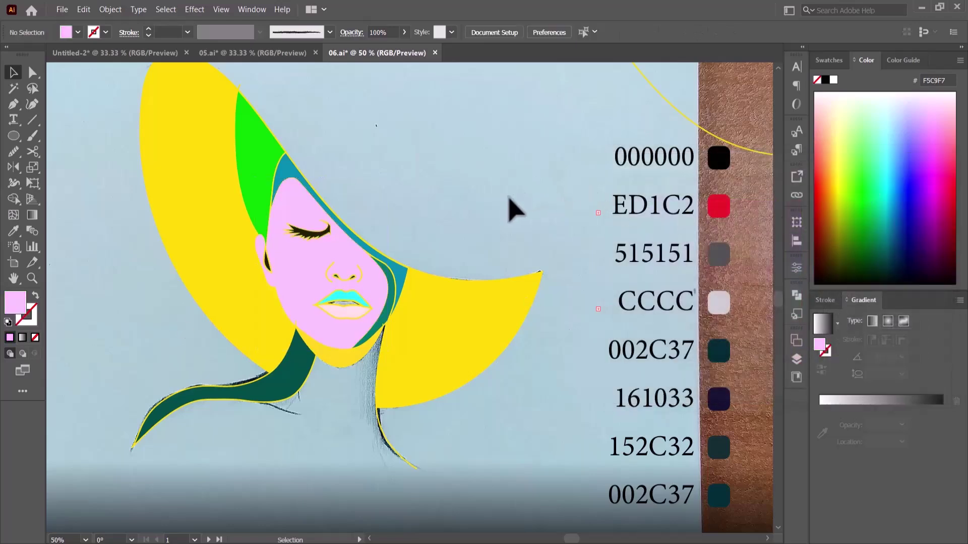
Give the right yellow brim piece a freeform gradient fill
{"action": "left_click_drag", "start_coordinate": [486, 203], "coordinate": [475, 209]}
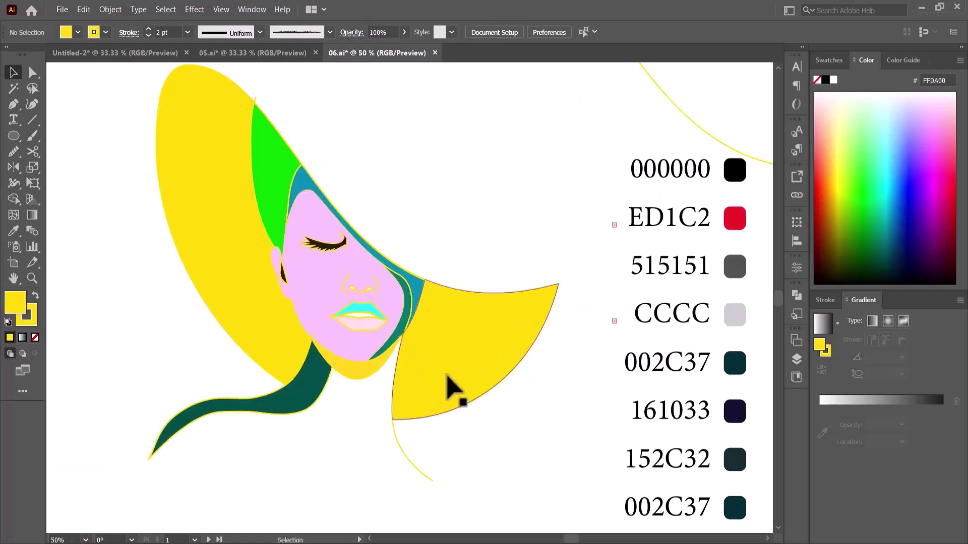
{"action": "left_click", "coordinate": [447, 377]}
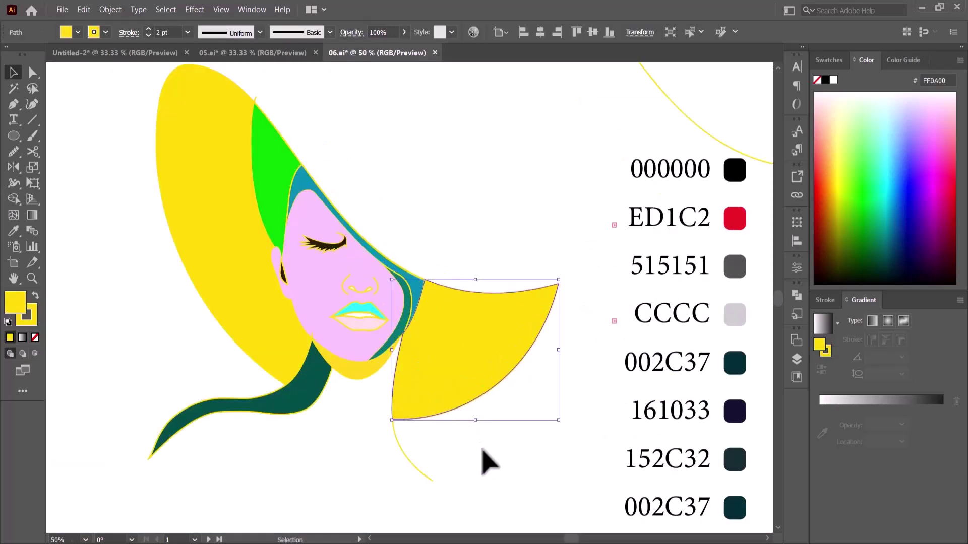
{"action": "left_click_drag", "start_coordinate": [484, 461], "coordinate": [479, 457]}
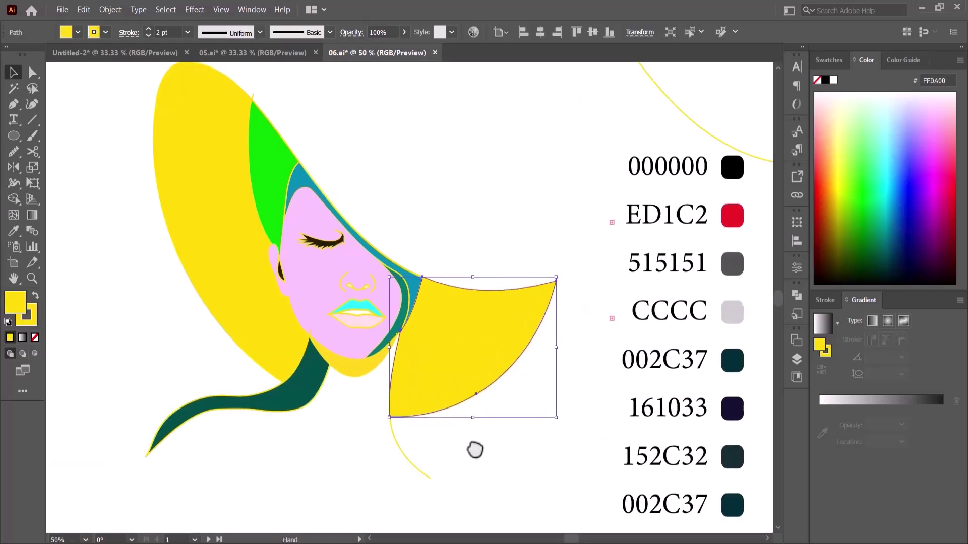
{"action": "left_click", "coordinate": [22, 338]}
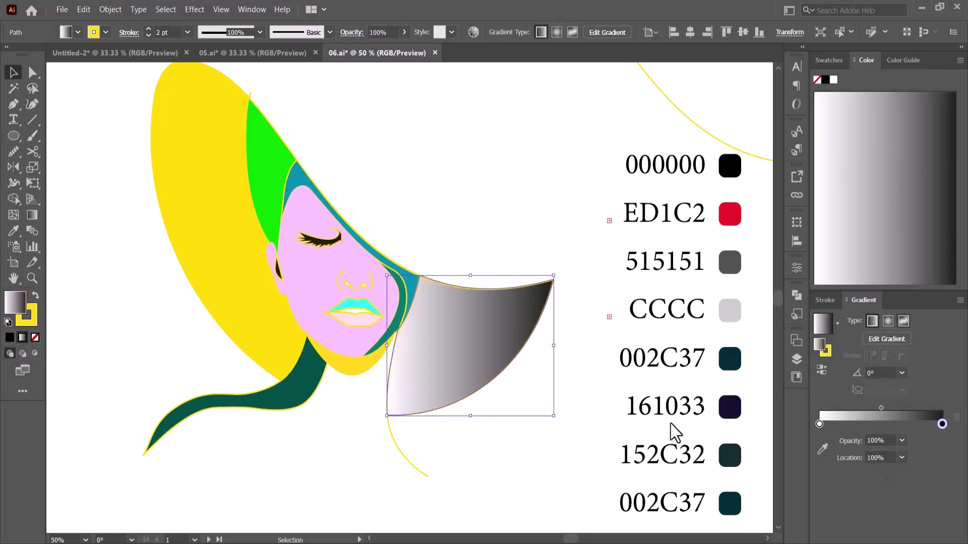
{"action": "key", "text": "g"}
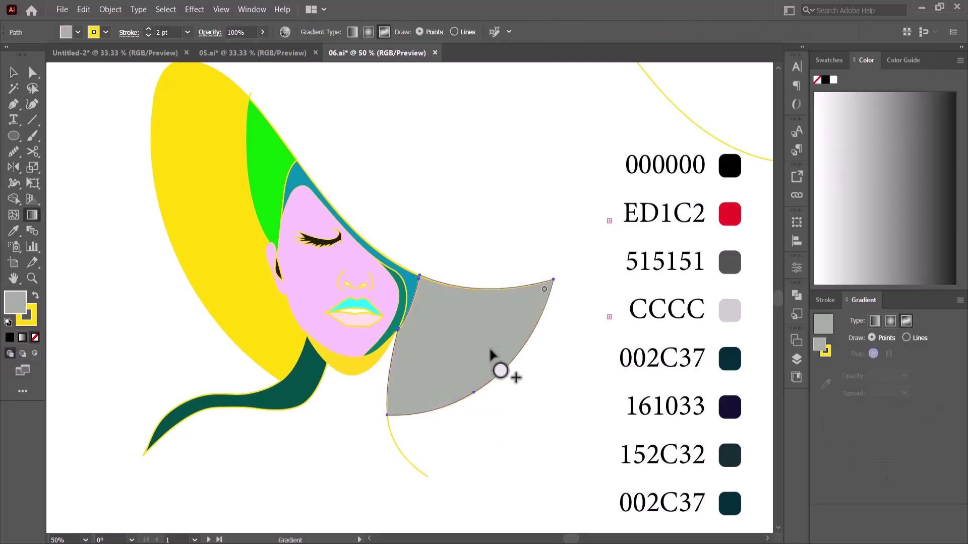
Add and position several freeform gradient stops across the right brim
{"action": "left_click", "coordinate": [480, 354]}
{"action": "left_click", "coordinate": [401, 391]}
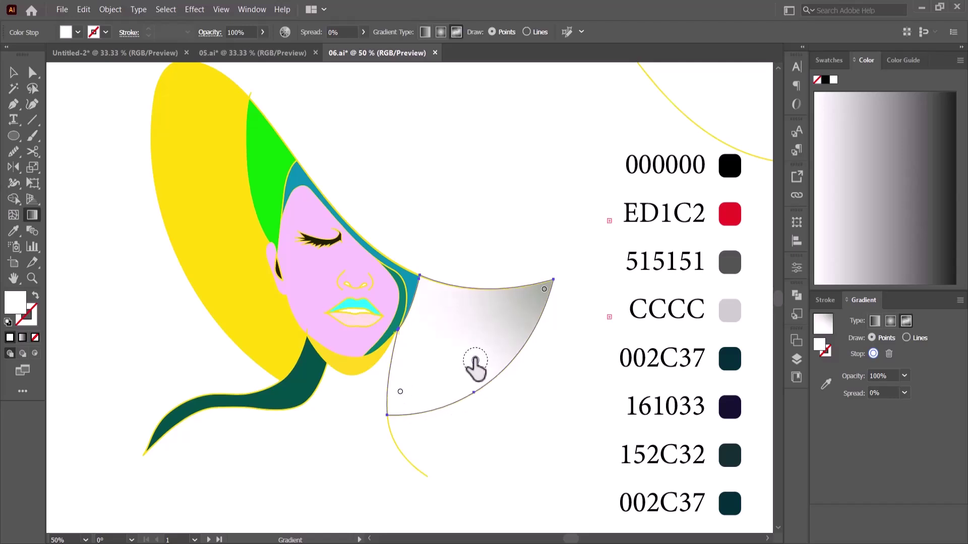
{"action": "left_click_drag", "start_coordinate": [544, 289], "coordinate": [533, 303]}
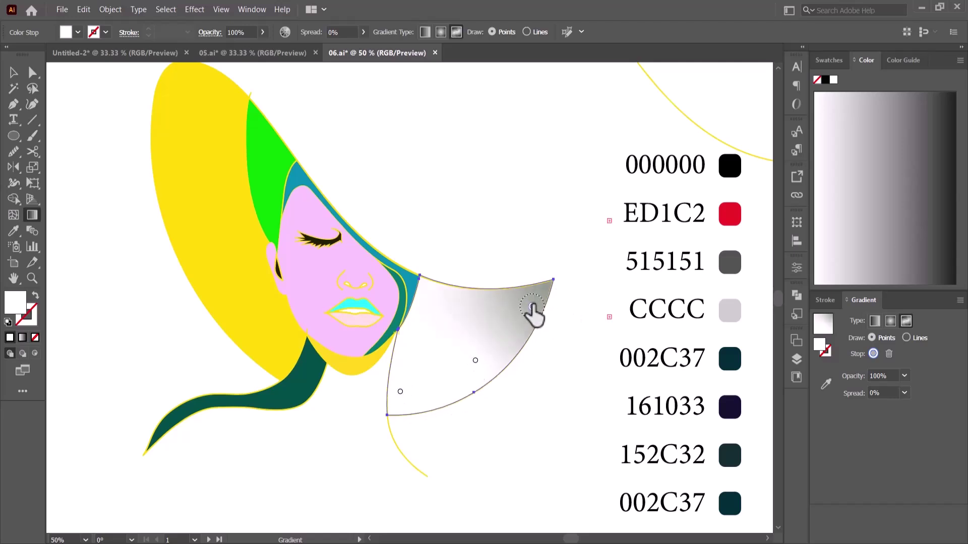
{"action": "left_click_drag", "start_coordinate": [408, 395], "coordinate": [409, 389]}
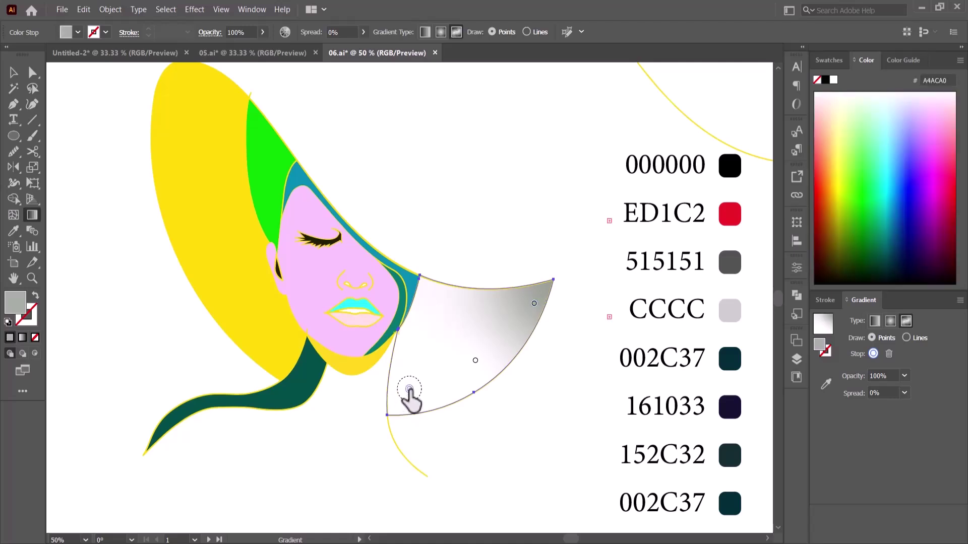
{"action": "left_click", "coordinate": [446, 295]}
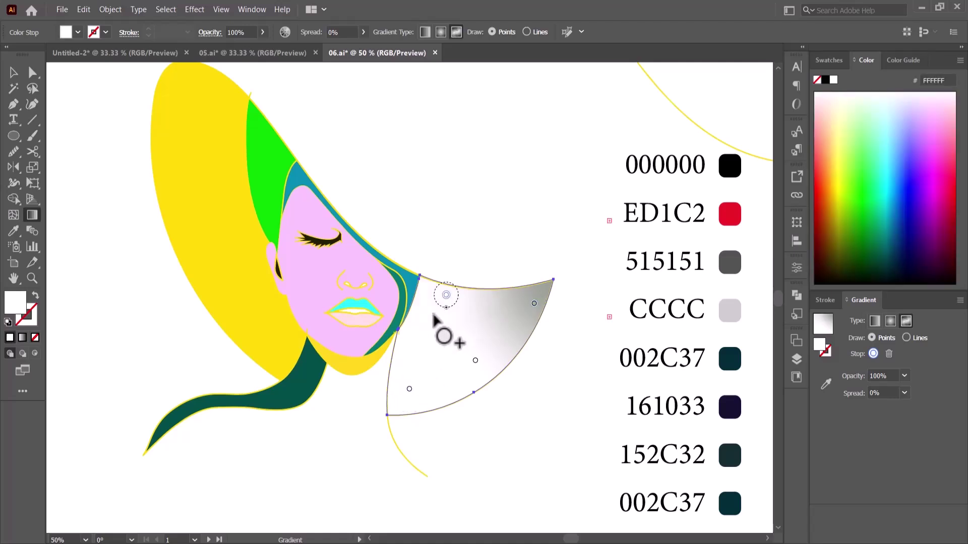
{"action": "left_click", "coordinate": [412, 328]}
{"action": "left_click_drag", "start_coordinate": [413, 328], "coordinate": [421, 328]}
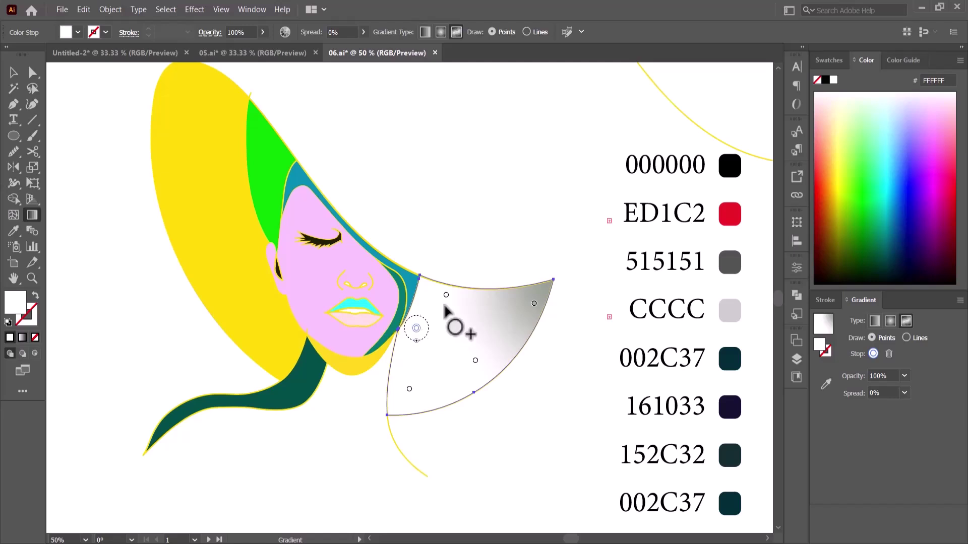
{"action": "left_click_drag", "start_coordinate": [446, 295], "coordinate": [443, 305]}
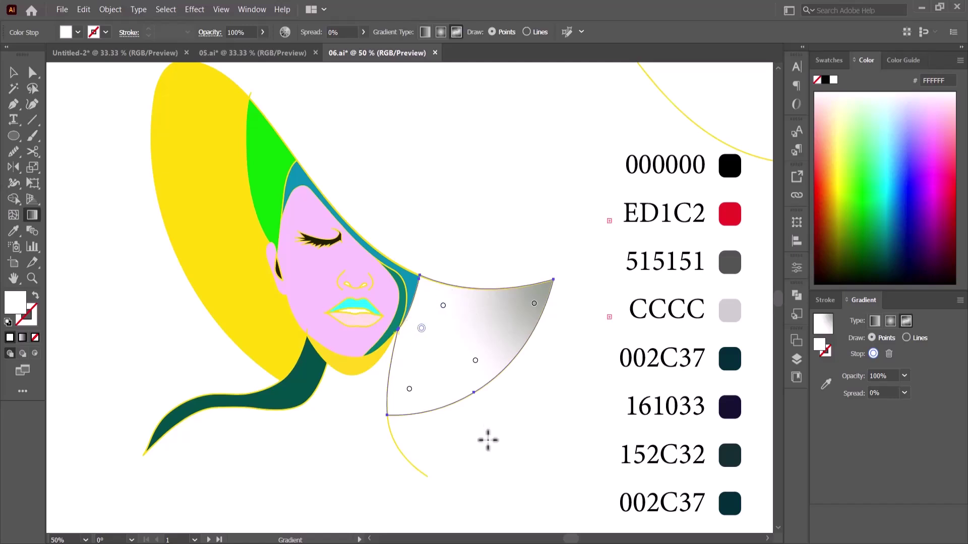
{"action": "scroll", "coordinate": [736, 418], "scroll_direction": "down", "scroll_amount": 1}
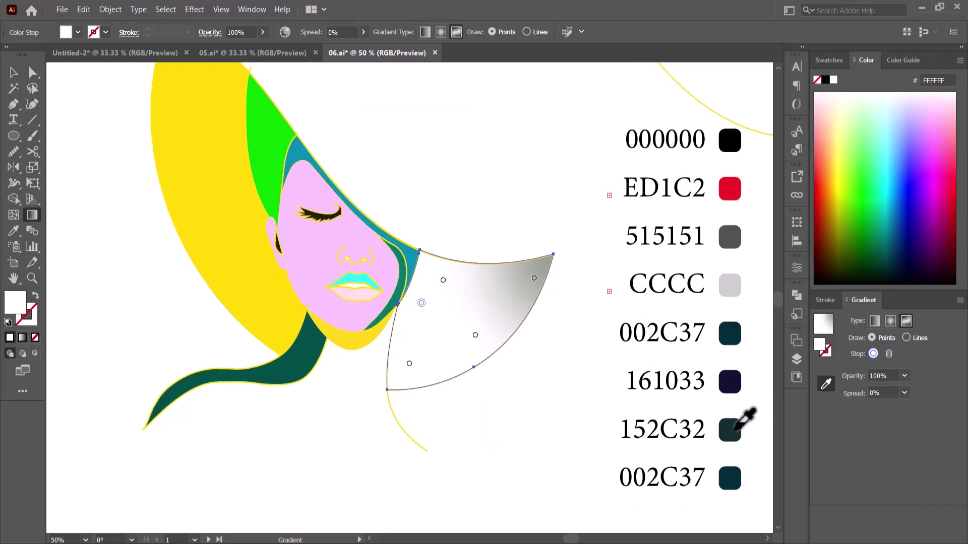
Colour the right brim's gradient points teal 152C32 and navy 161033
{"action": "left_click", "coordinate": [729, 429]}
{"action": "left_click", "coordinate": [442, 280]}
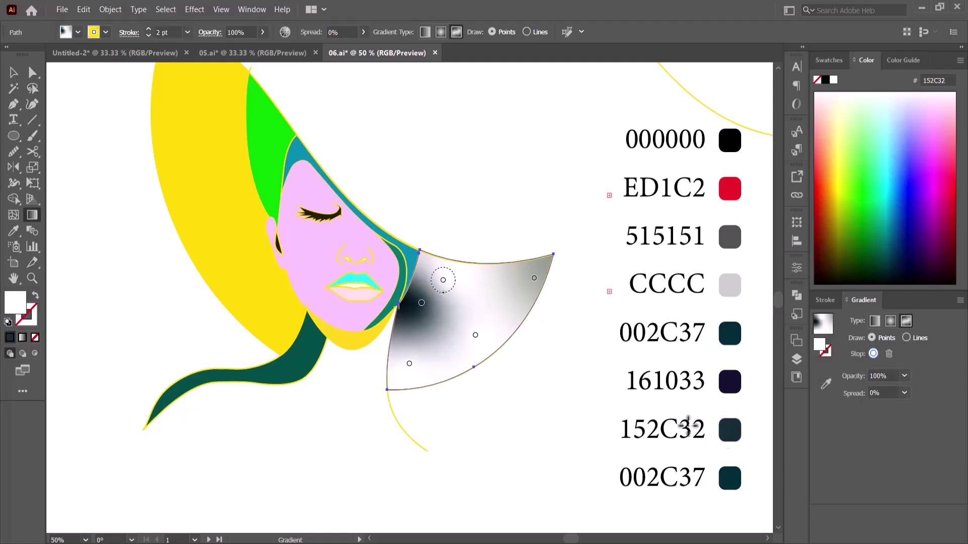
{"action": "left_click", "coordinate": [826, 383]}
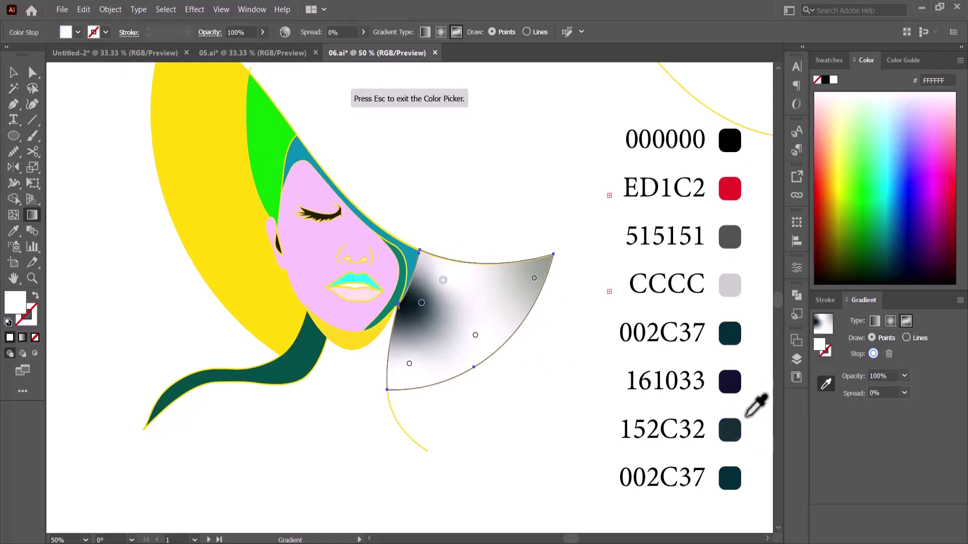
{"action": "left_click", "coordinate": [733, 429]}
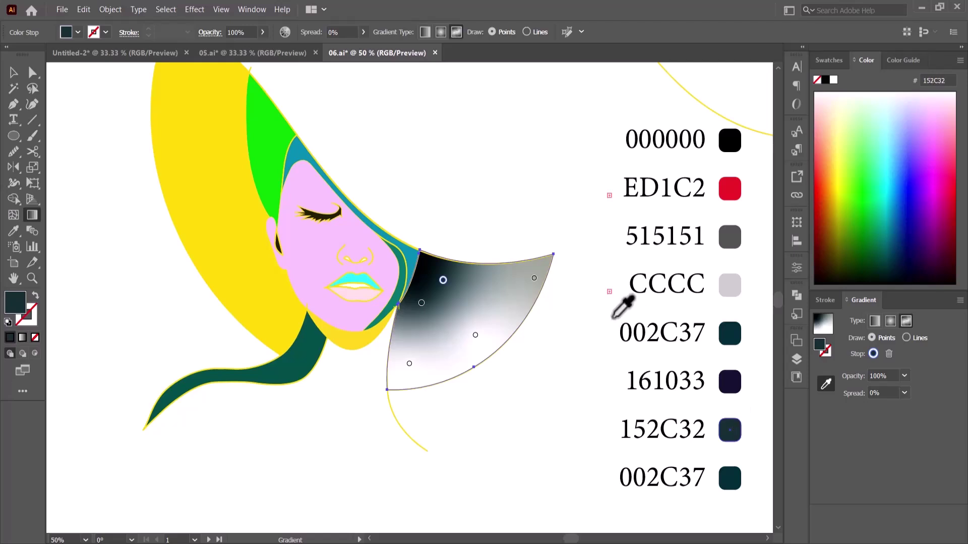
{"action": "left_click", "coordinate": [533, 278]}
{"action": "left_click", "coordinate": [729, 381]}
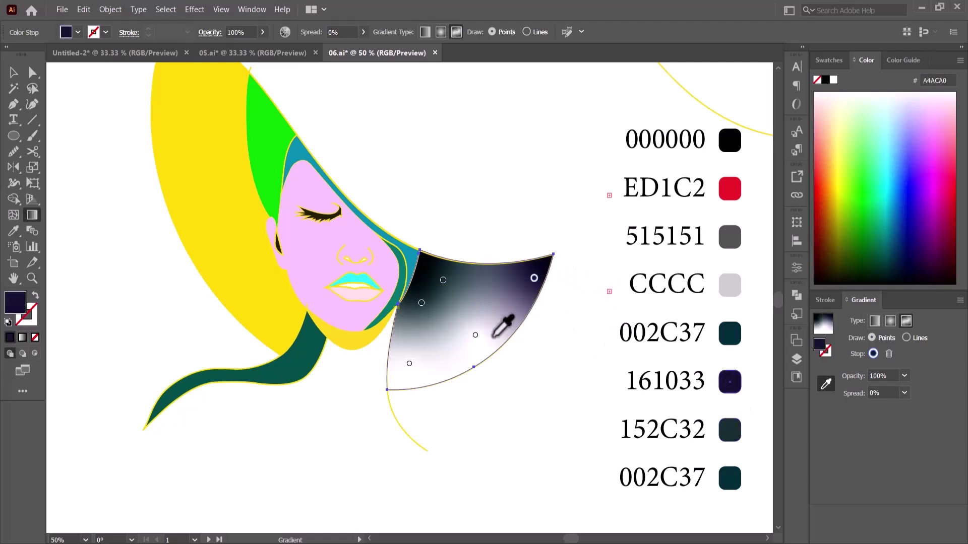
{"action": "left_click", "coordinate": [476, 334]}
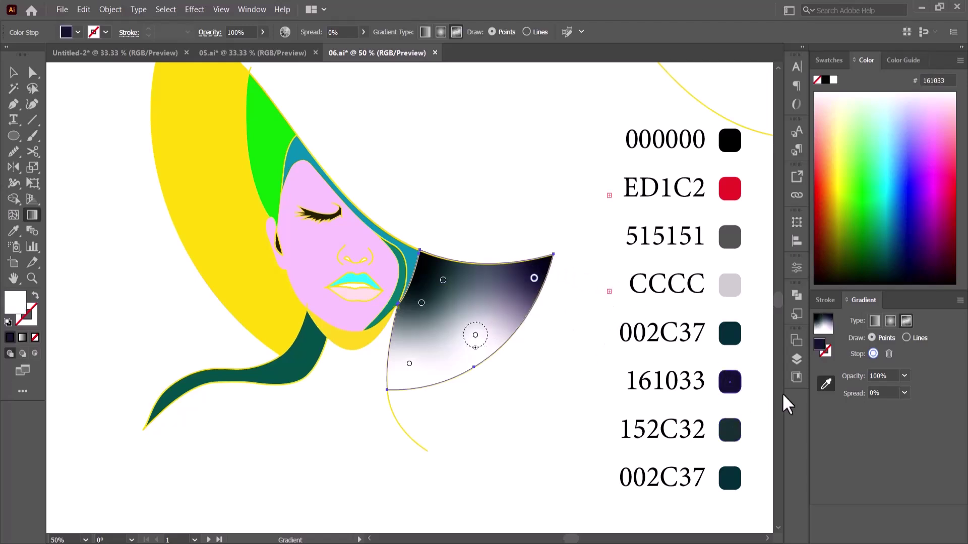
{"action": "left_click", "coordinate": [731, 382]}
{"action": "left_click", "coordinate": [409, 364]}
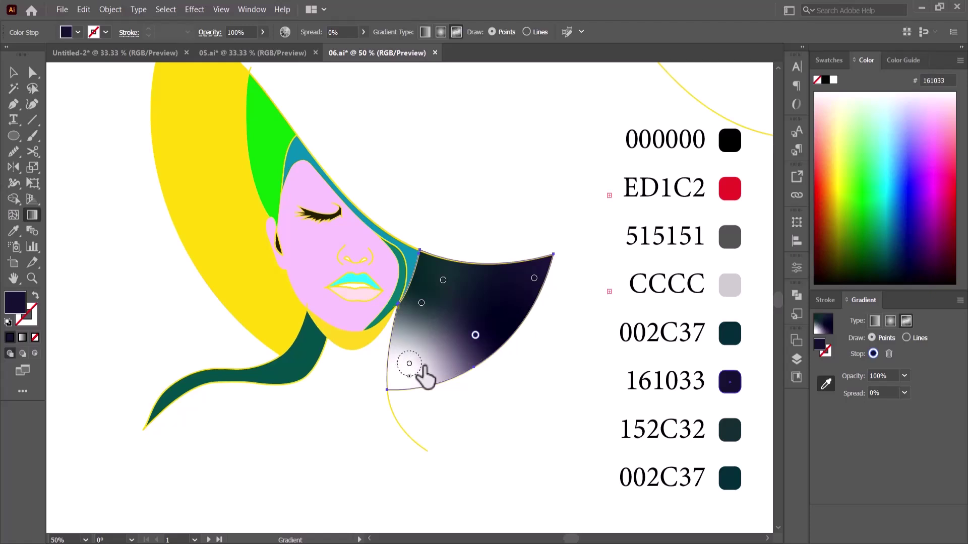
{"action": "left_click", "coordinate": [732, 384]}
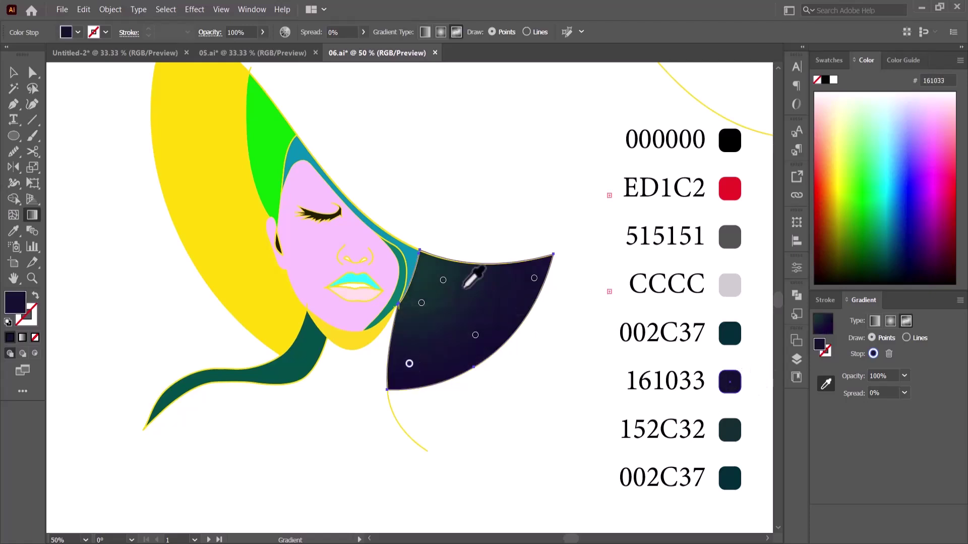
{"action": "left_click", "coordinate": [421, 302]}
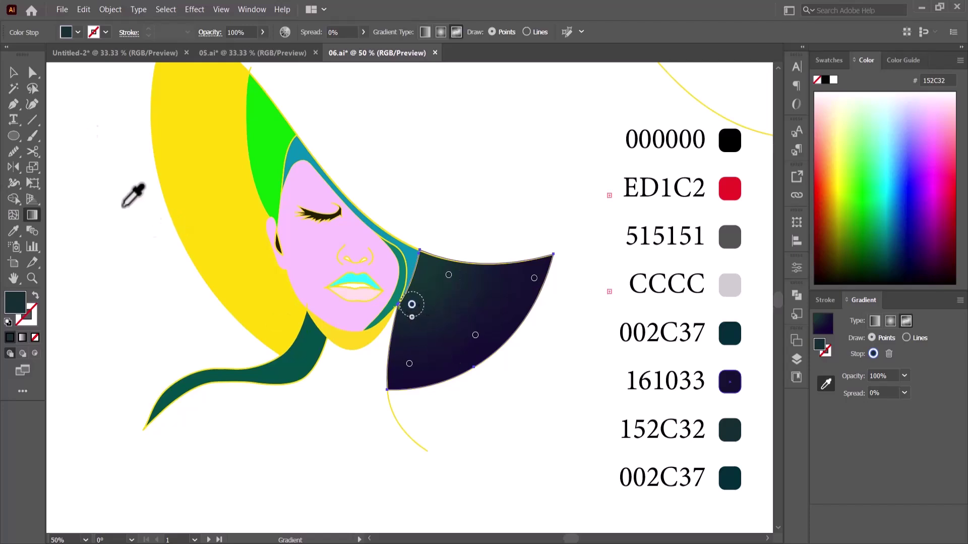
{"action": "left_click", "coordinate": [12, 75]}
Eyedropper the right brim's dark gradient onto the large yellow left hat shape
{"action": "left_click", "coordinate": [211, 245]}
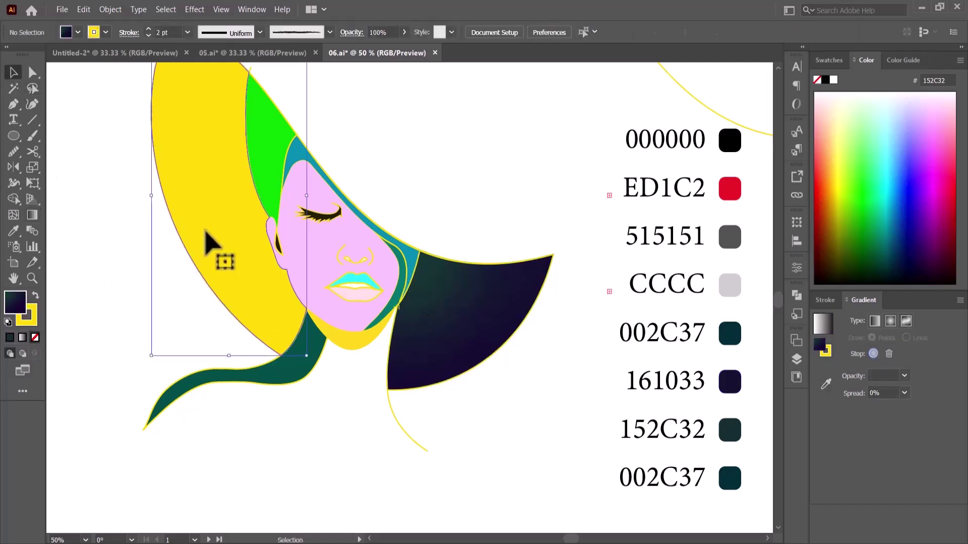
{"action": "left_click", "coordinate": [13, 231]}
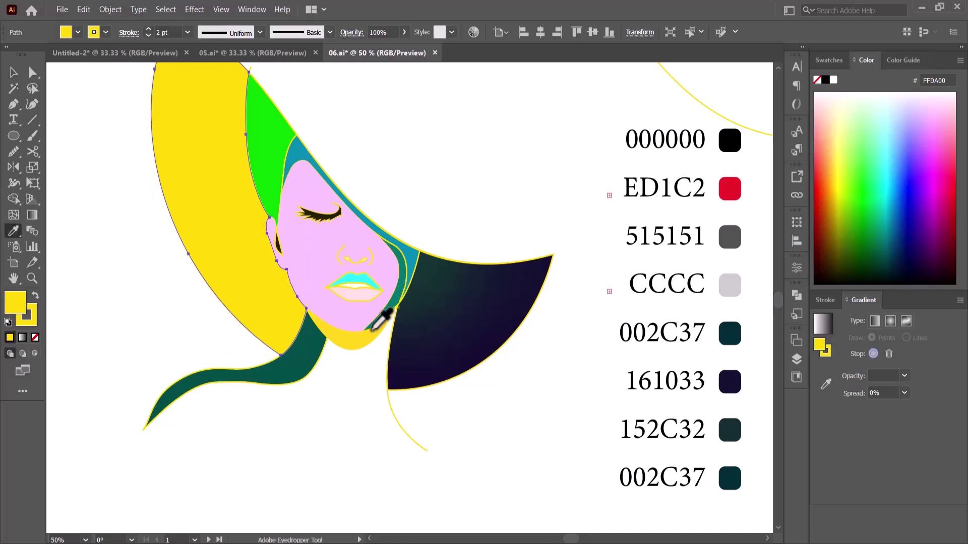
{"action": "left_click", "coordinate": [446, 322]}
{"action": "left_click_drag", "start_coordinate": [184, 323], "coordinate": [190, 389]}
{"action": "key", "text": "g"}
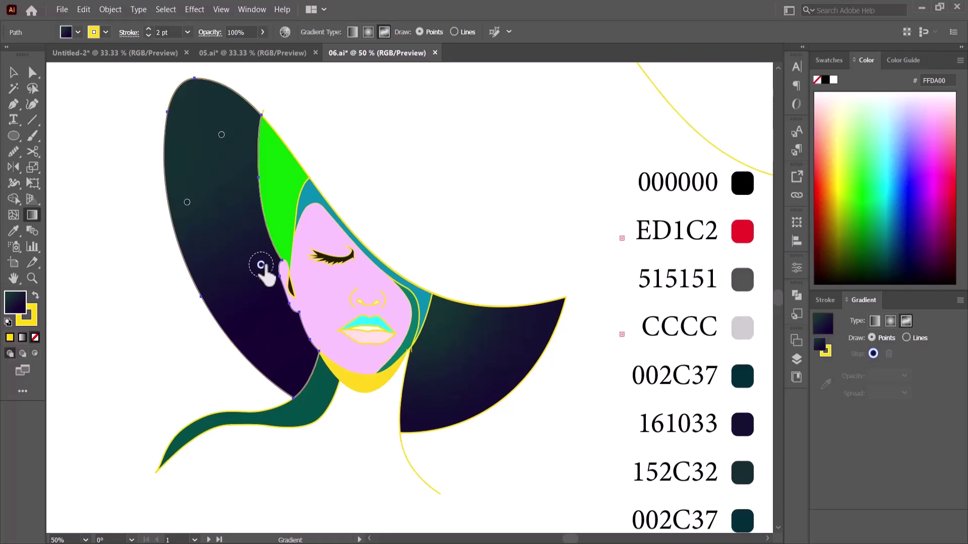
Move existing points and add new freeform gradient points along the left hat's edges
{"action": "left_click", "coordinate": [263, 263]}
{"action": "mouse_move", "coordinate": [264, 263]}
{"action": "left_mouse_down"}
{"action": "mouse_move", "coordinate": [270, 381]}
{"action": "mouse_move", "coordinate": [253, 225]}
{"action": "left_mouse_up"}
{"action": "left_click_drag", "start_coordinate": [222, 134], "coordinate": [247, 140]}
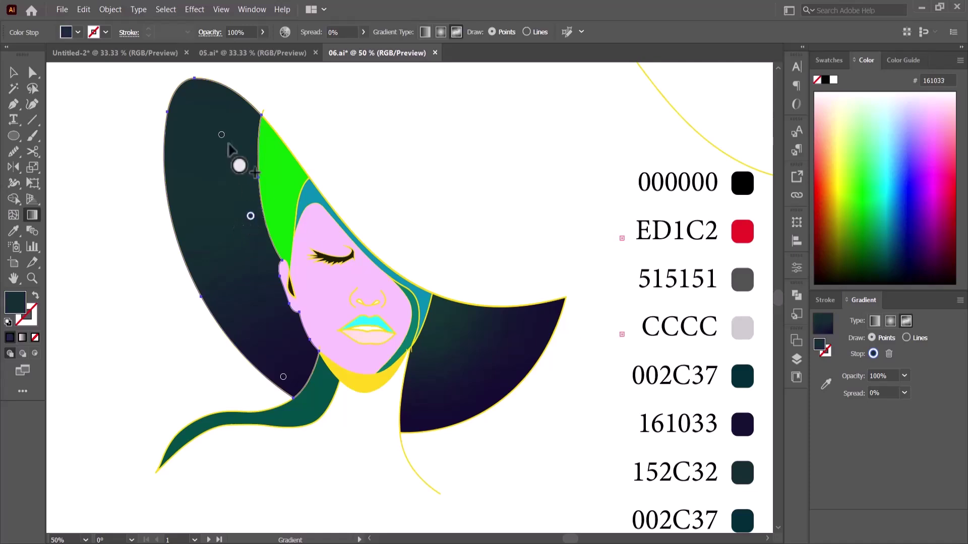
{"action": "left_click", "coordinate": [250, 216]}
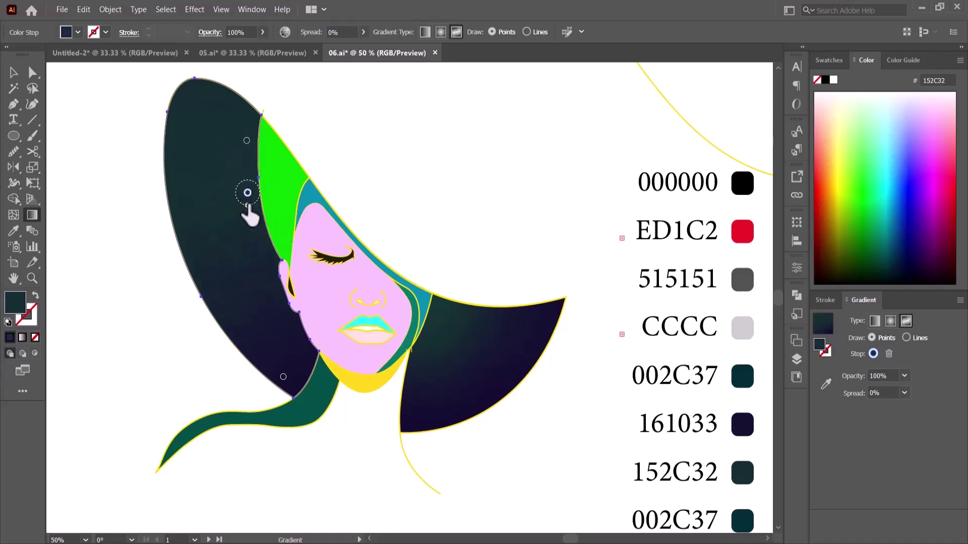
{"action": "left_click", "coordinate": [252, 241]}
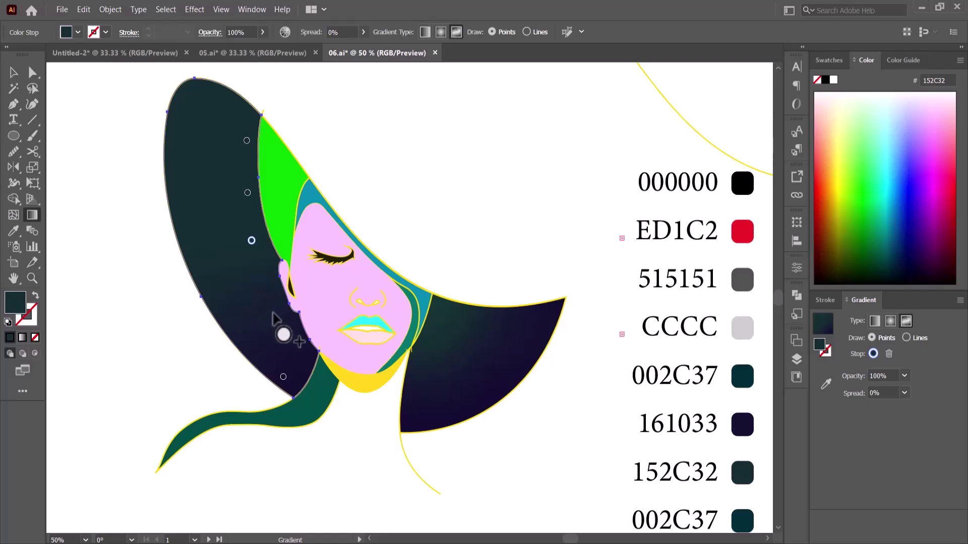
{"action": "left_click", "coordinate": [280, 318]}
{"action": "left_click", "coordinate": [302, 348]}
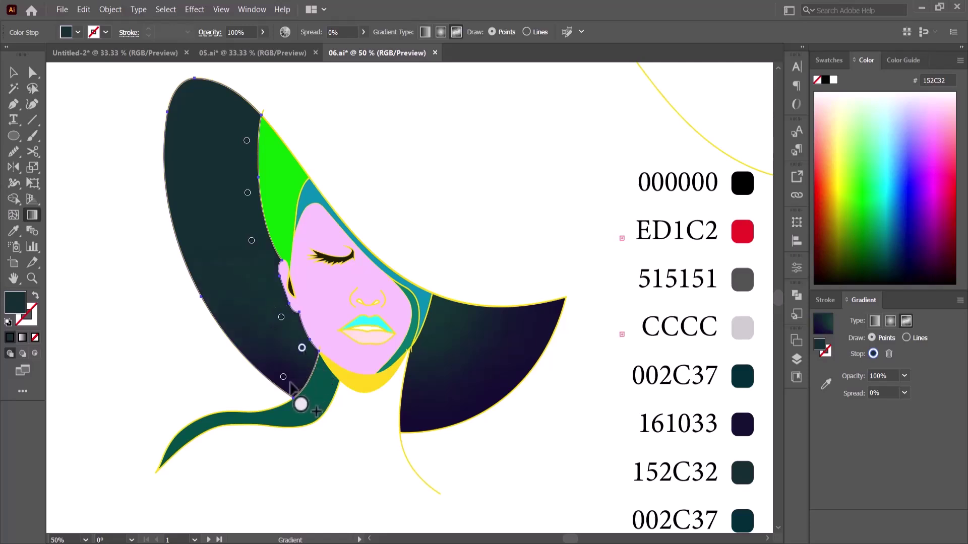
{"action": "left_click_drag", "start_coordinate": [281, 317], "coordinate": [277, 298]}
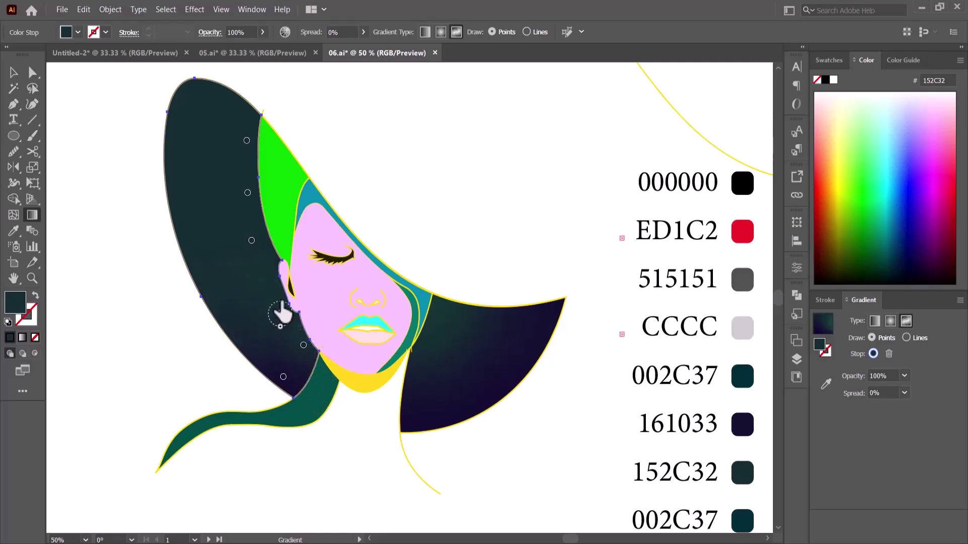
{"action": "left_click", "coordinate": [236, 325]}
{"action": "left_click", "coordinate": [208, 278]}
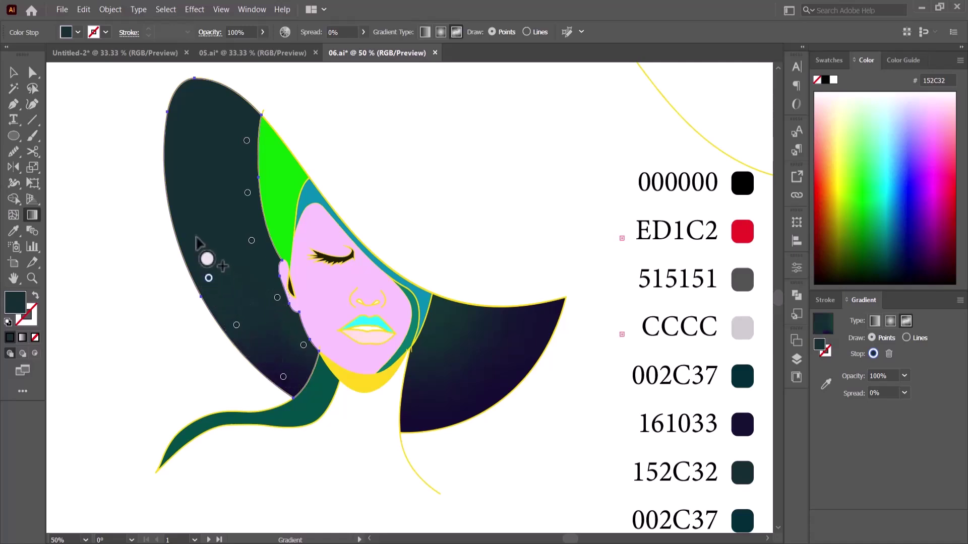
{"action": "left_click", "coordinate": [191, 225]}
{"action": "left_click", "coordinate": [184, 169]}
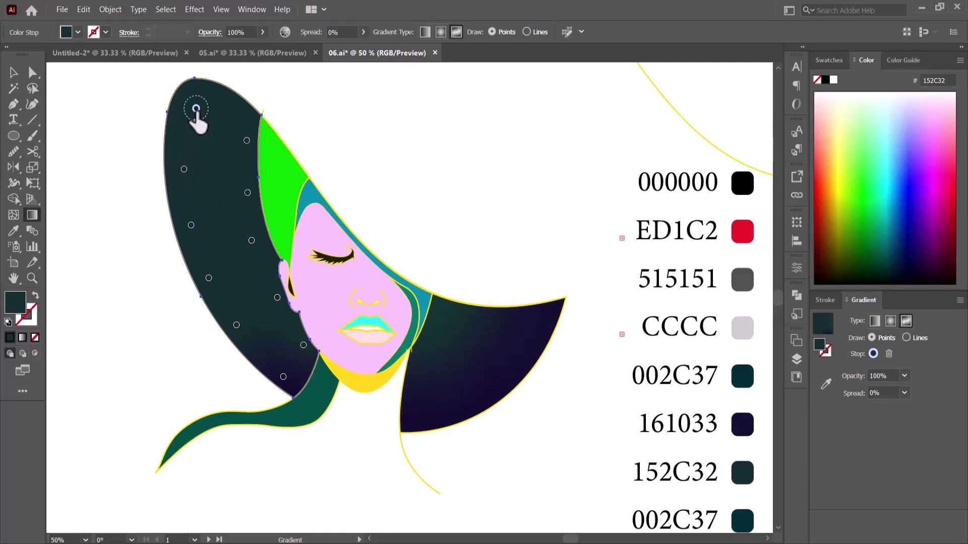
Colour the gradient points down the left hat's outer edge navy 161033
{"action": "left_click", "coordinate": [827, 386]}
{"action": "scroll", "coordinate": [746, 413], "scroll_direction": "down", "scroll_amount": 1}
{"action": "left_click", "coordinate": [742, 411]}
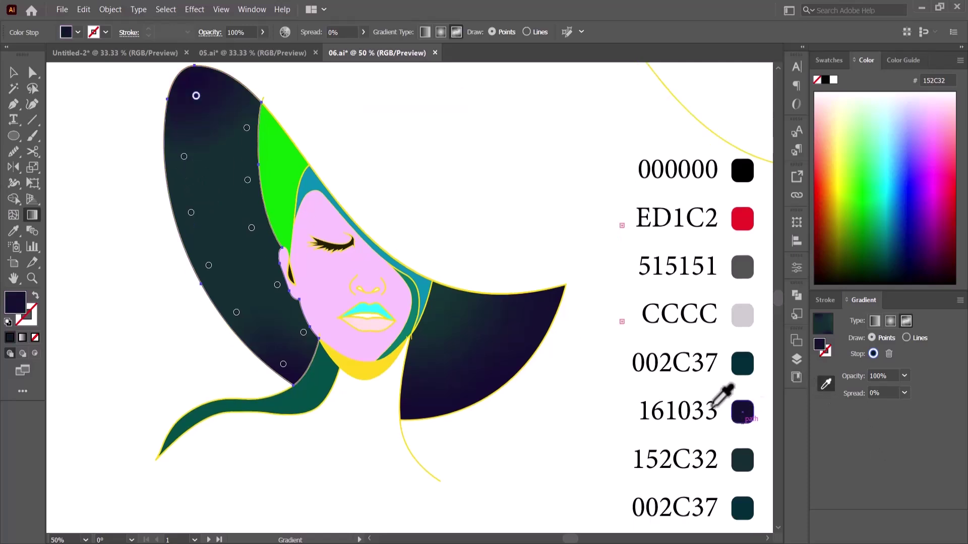
{"action": "left_click", "coordinate": [184, 157]}
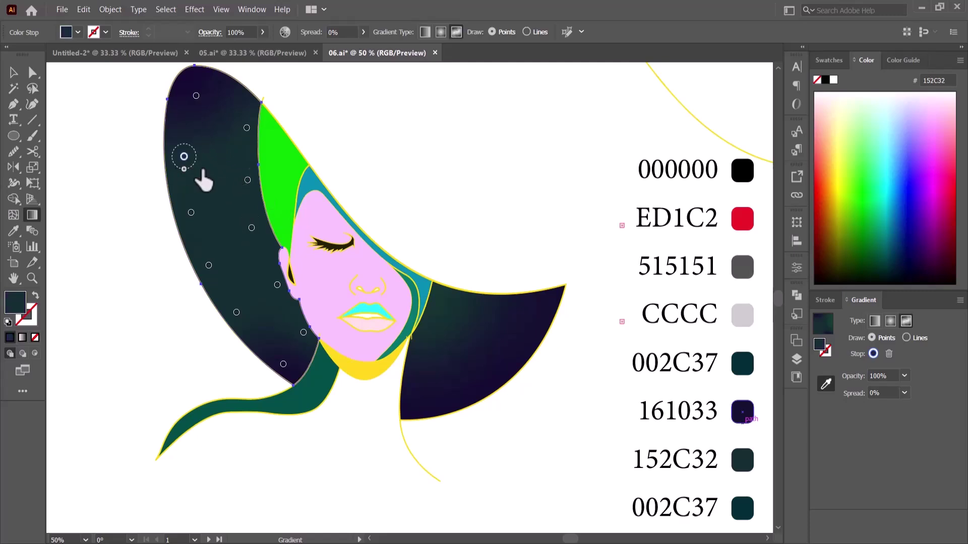
{"action": "left_click", "coordinate": [744, 410]}
{"action": "left_click", "coordinate": [191, 212]}
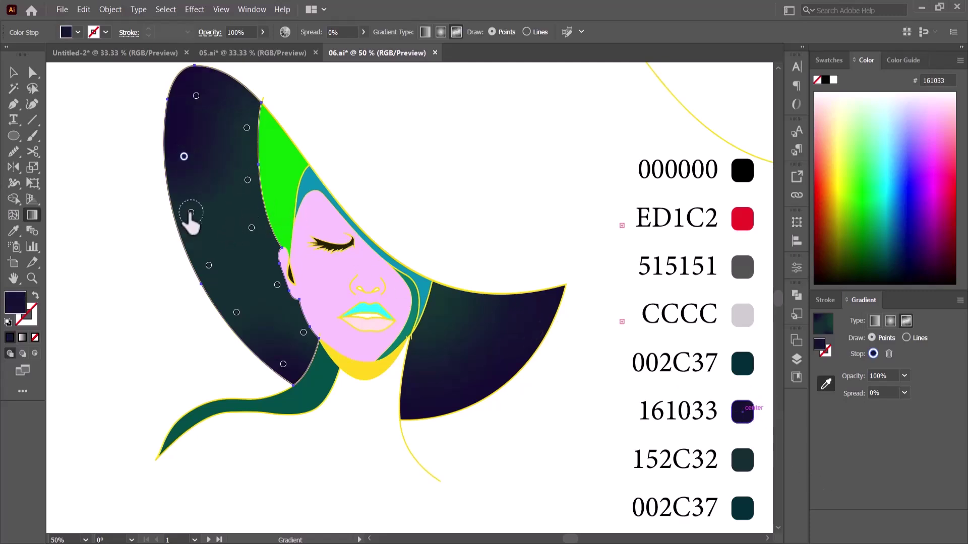
{"action": "left_click", "coordinate": [746, 411]}
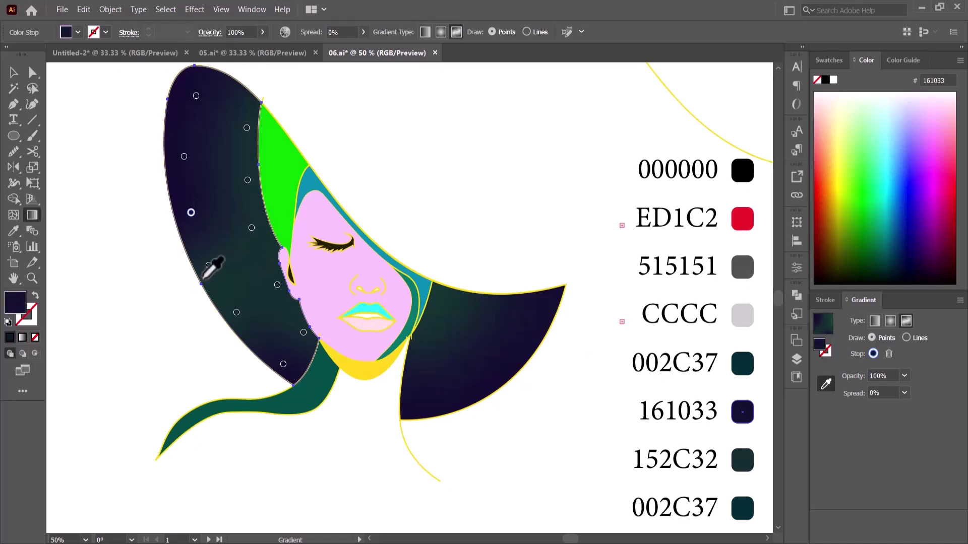
{"action": "left_click", "coordinate": [209, 266]}
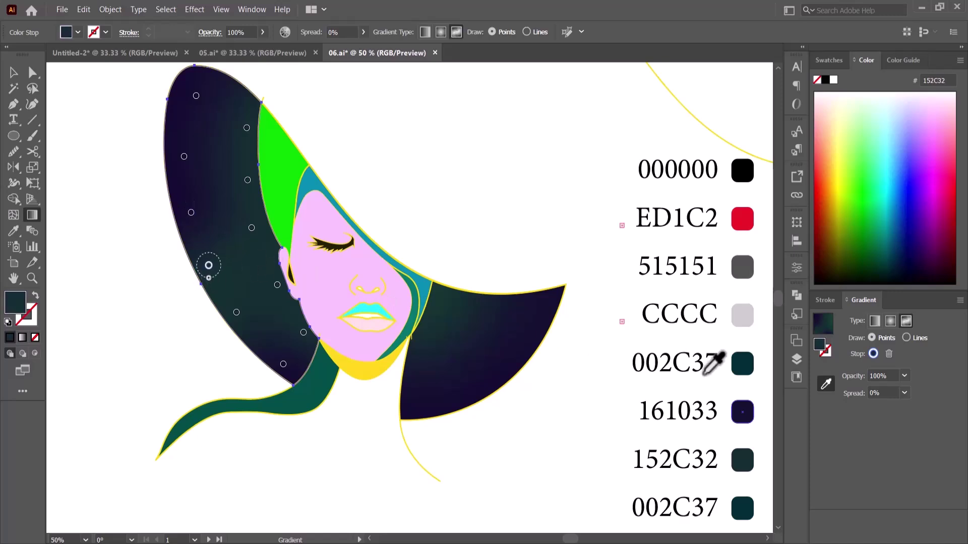
{"action": "left_click", "coordinate": [745, 409]}
{"action": "left_click", "coordinate": [236, 312]}
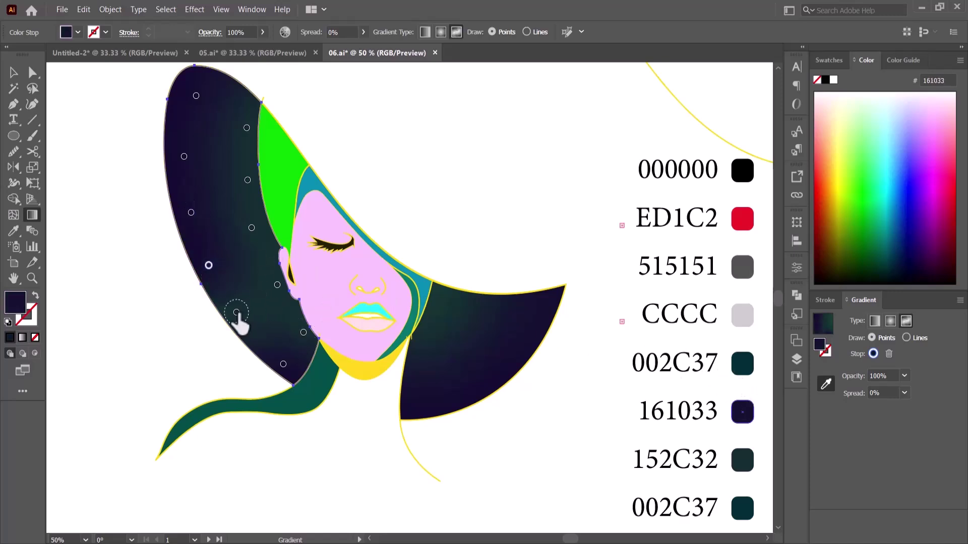
{"action": "left_click", "coordinate": [744, 410]}
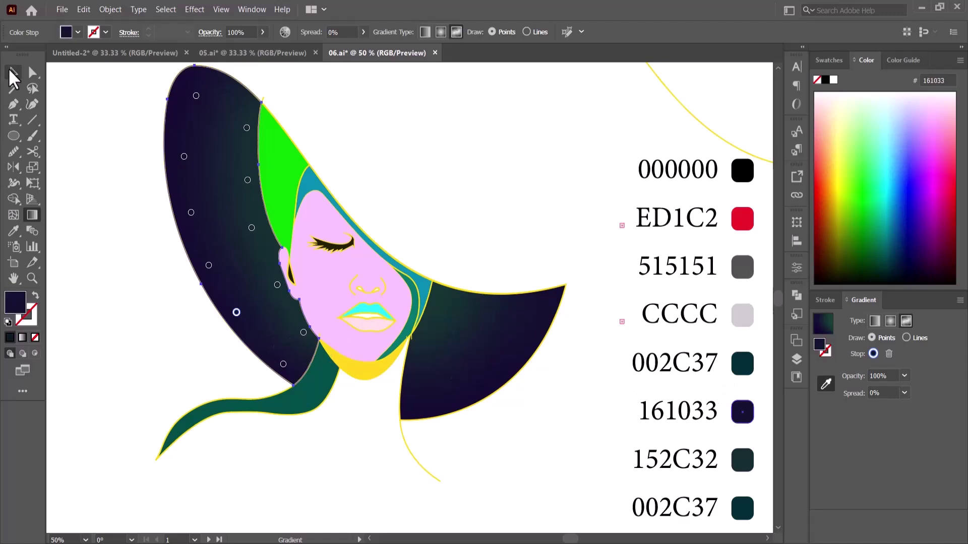
Finish the gradient edit, deselect, and select the whole woman illustration
{"action": "left_click", "coordinate": [13, 73]}
{"action": "left_click", "coordinate": [128, 325]}
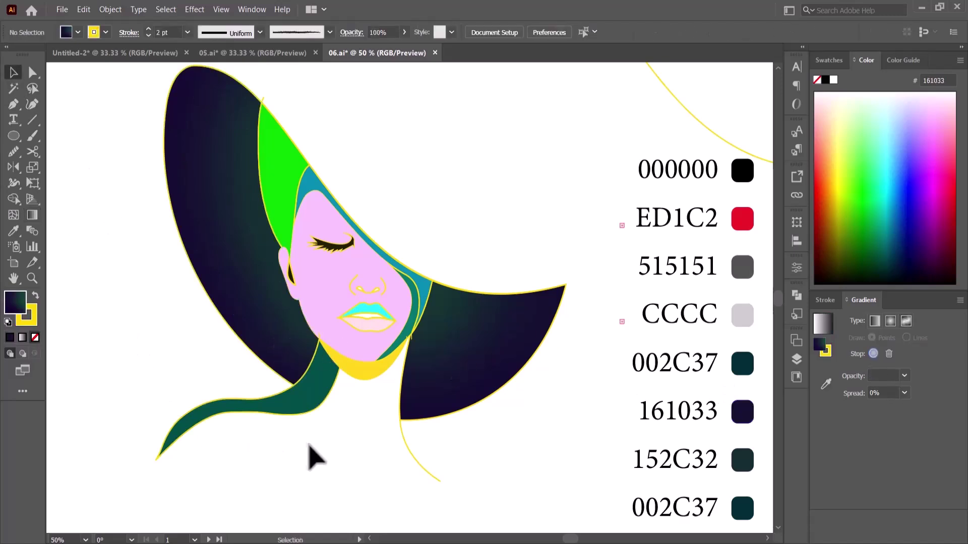
{"action": "scroll", "coordinate": [309, 446], "scroll_direction": "down", "scroll_amount": 1}
{"action": "left_click", "coordinate": [300, 369]}
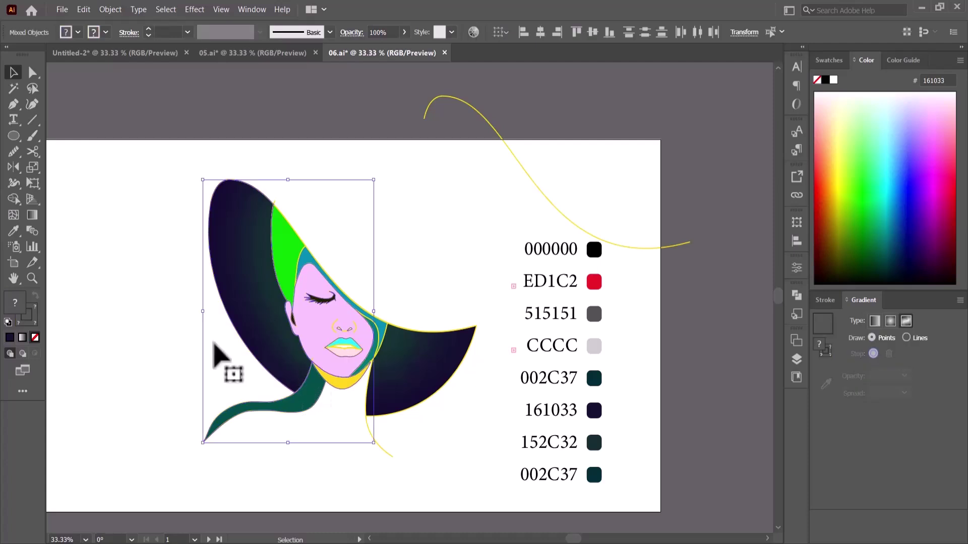
{"action": "left_click", "coordinate": [12, 199]}
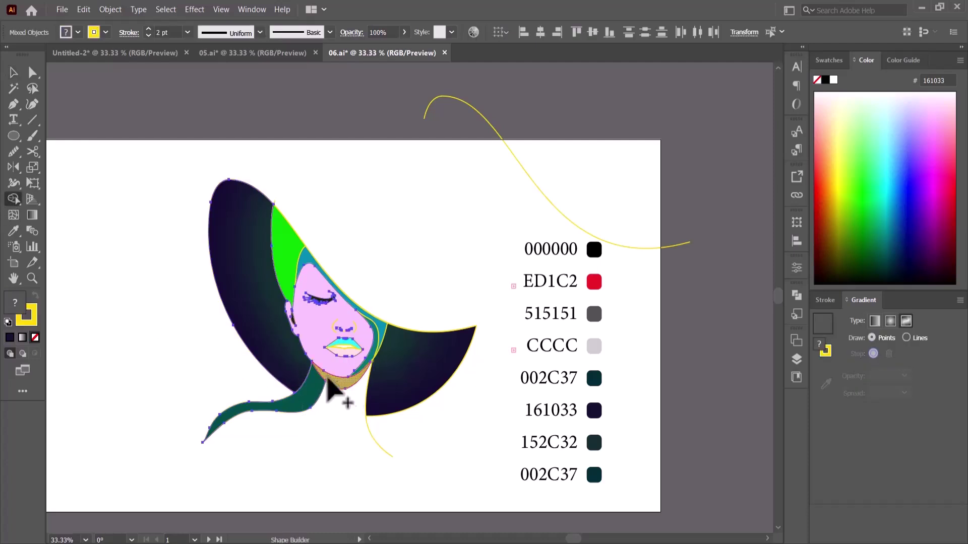
Remove the scarf and neck fill regions and round the sharp neck corner
{"action": "left_click_drag", "start_coordinate": [314, 379], "coordinate": [317, 384]}
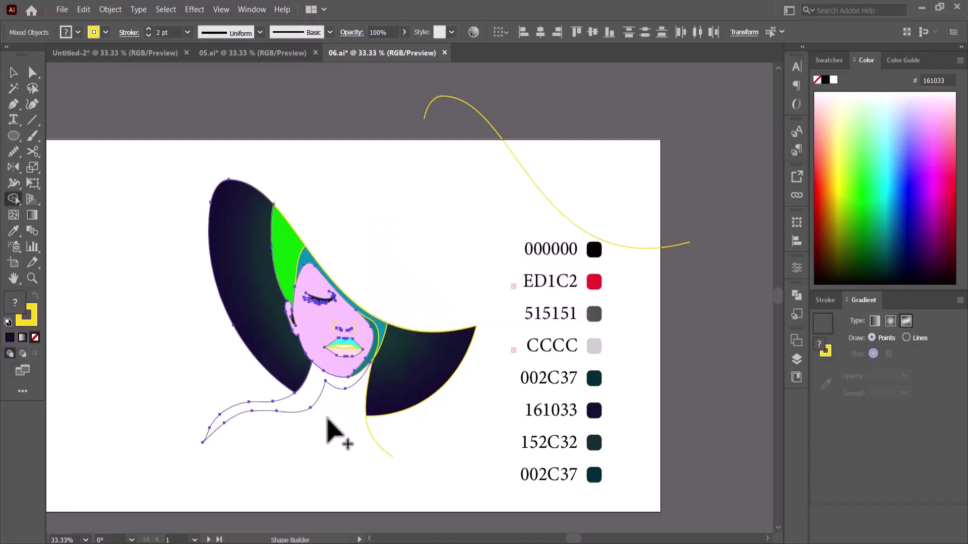
{"action": "left_click", "coordinate": [32, 73]}
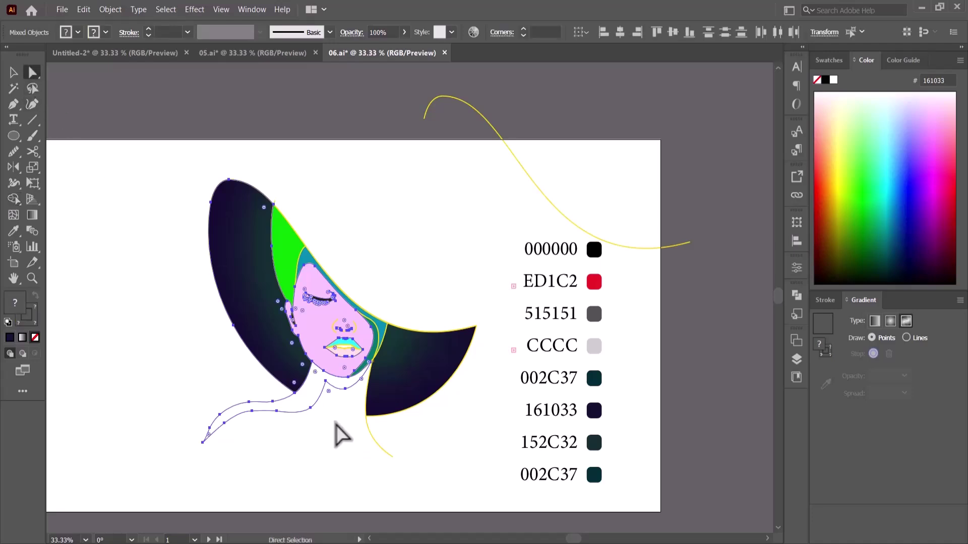
{"action": "scroll", "coordinate": [335, 432], "scroll_direction": "up", "scroll_amount": 3}
{"action": "mouse_move", "coordinate": [327, 325]}
{"action": "left_mouse_down"}
{"action": "mouse_move", "coordinate": [336, 368]}
{"action": "mouse_move", "coordinate": [331, 352]}
{"action": "mouse_move", "coordinate": [304, 404]}
{"action": "left_mouse_up"}
Place a duplicate of the scarf path below the neck
{"action": "key", "text": "ctrl+minus"}
{"action": "key", "text": "ctrl+minus"}
{"action": "key", "text": "ctrl+minus"}
{"action": "key", "text": "v"}
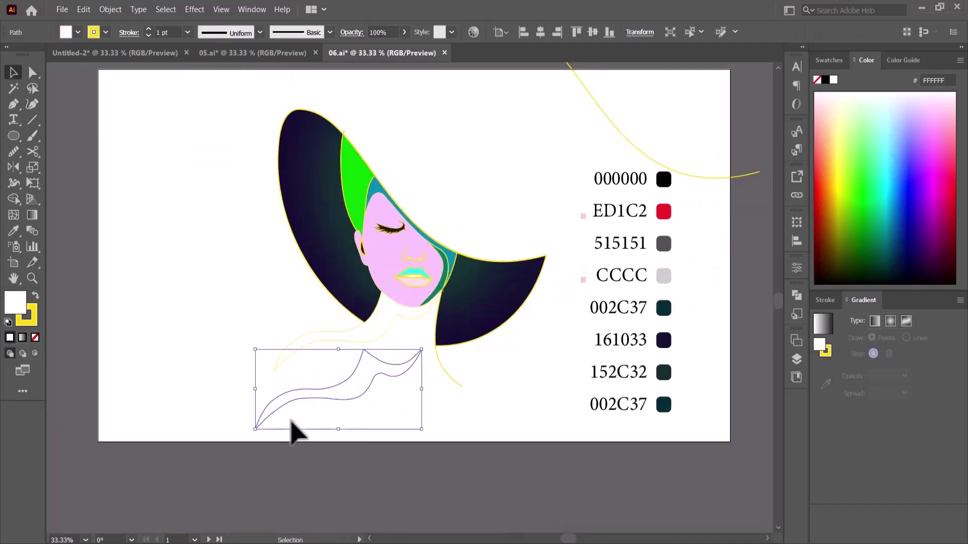
{"action": "scroll", "coordinate": [291, 423], "scroll_direction": "up", "scroll_amount": 1}
Delete the extra anchor points along the copied scarf curve
{"action": "left_click", "coordinate": [32, 72]}
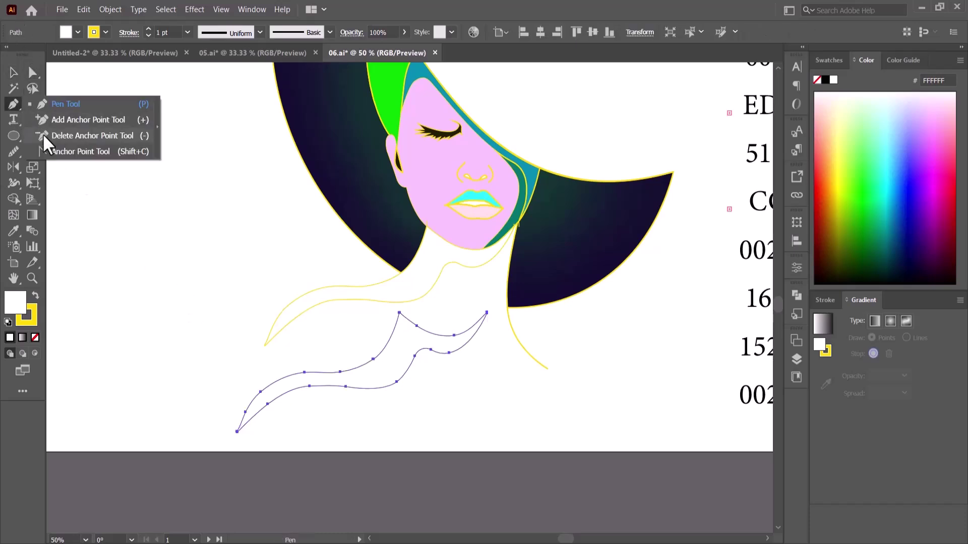
{"action": "left_click_drag", "start_coordinate": [15, 105], "coordinate": [42, 132]}
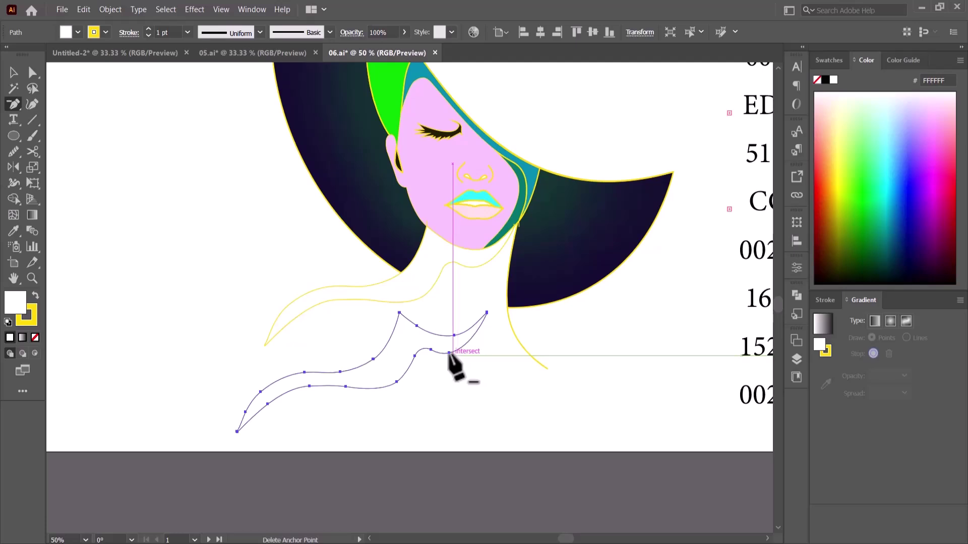
{"action": "left_click", "coordinate": [448, 352]}
{"action": "left_click", "coordinate": [431, 350]}
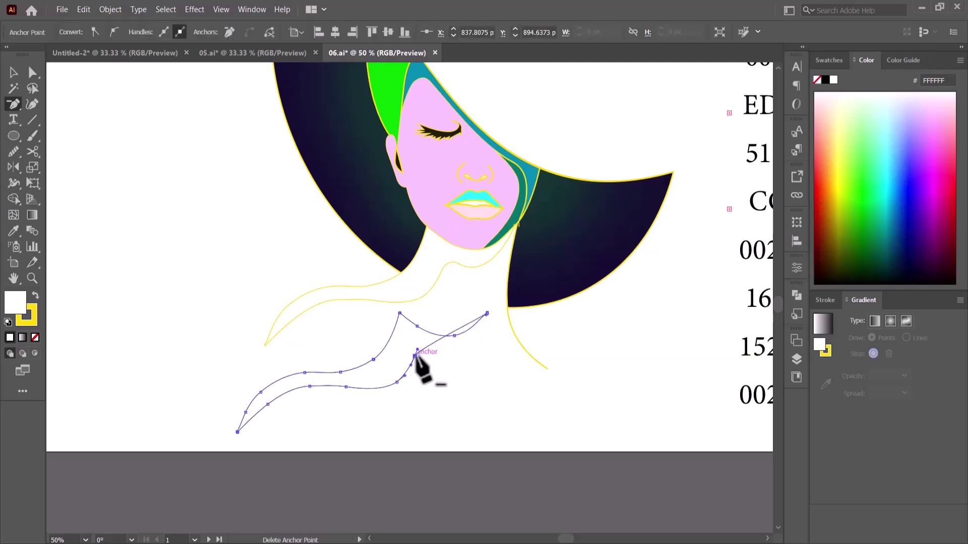
{"action": "left_click", "coordinate": [417, 351]}
{"action": "left_click", "coordinate": [405, 375]}
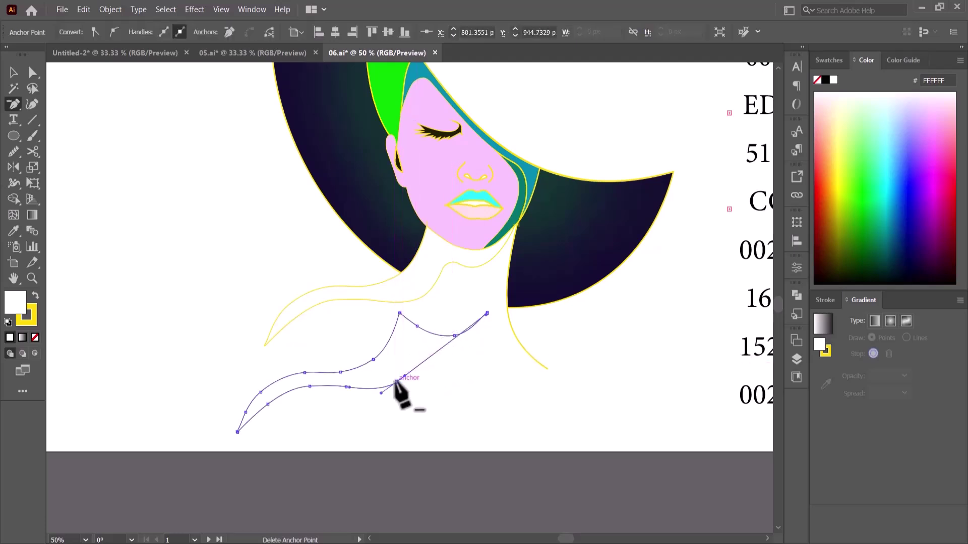
{"action": "left_click", "coordinate": [268, 404]}
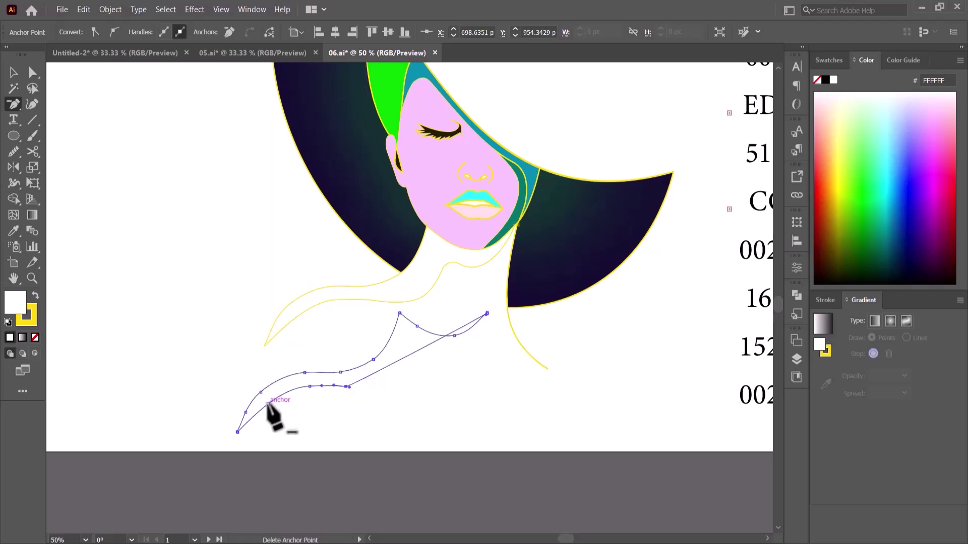
{"action": "left_click", "coordinate": [309, 387]}
{"action": "left_click", "coordinate": [346, 386]}
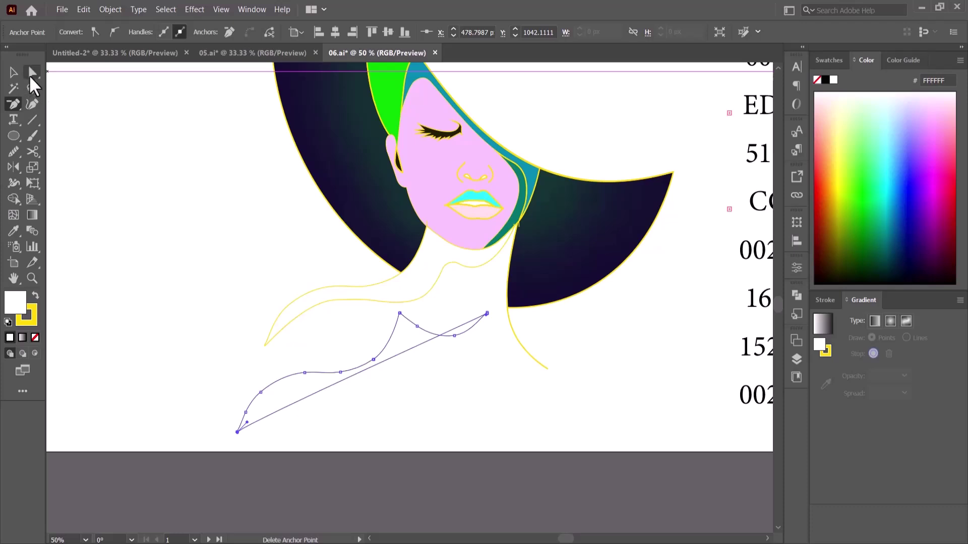
Remove the straight closing segment and right-hand anchors, leaving one open curve
{"action": "left_click", "coordinate": [30, 76]}
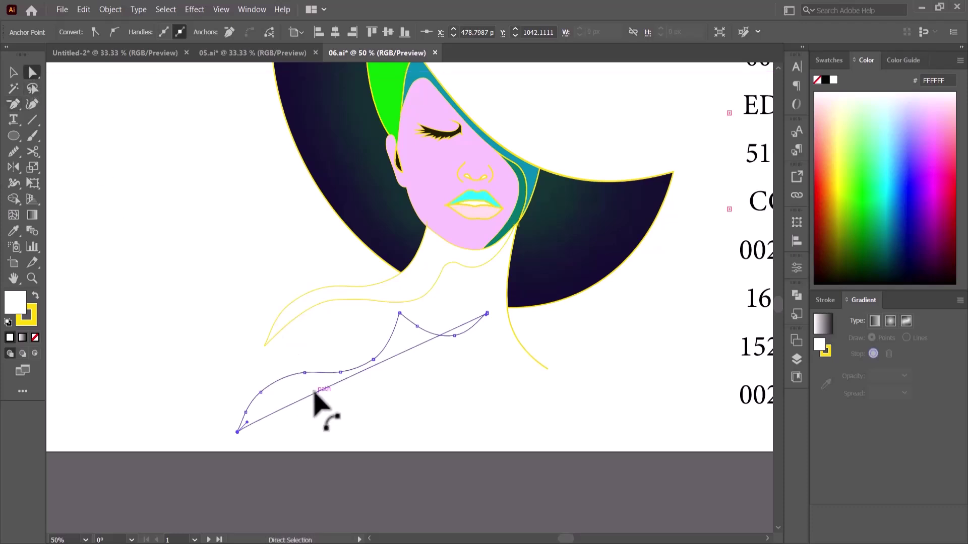
{"action": "key", "text": "Delete"}
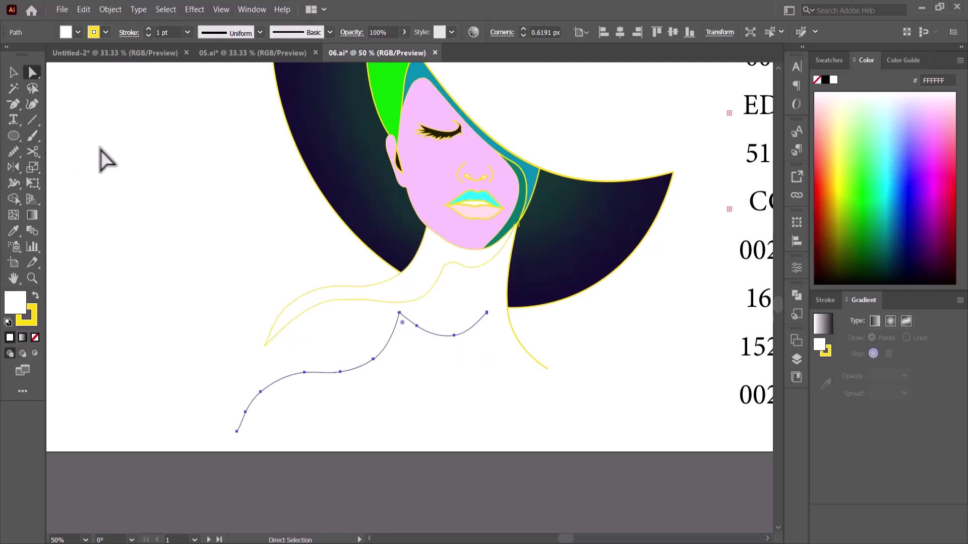
{"action": "left_click", "coordinate": [14, 104]}
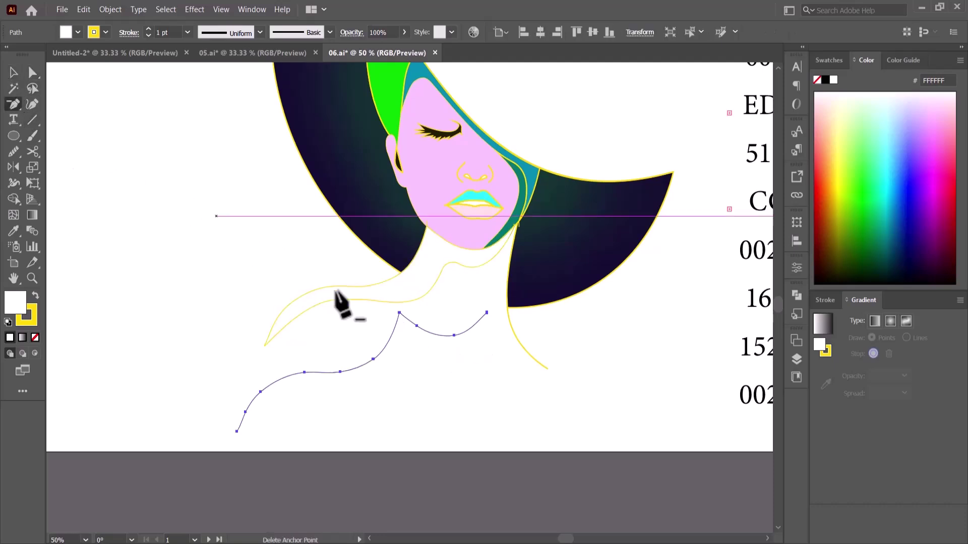
{"action": "left_click", "coordinate": [417, 320]}
{"action": "left_click", "coordinate": [460, 333]}
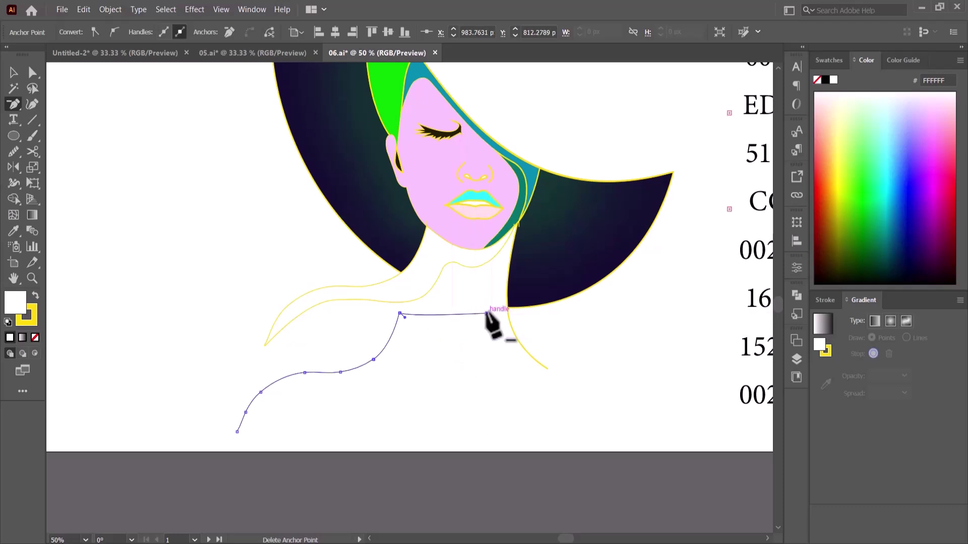
{"action": "left_click", "coordinate": [486, 313]}
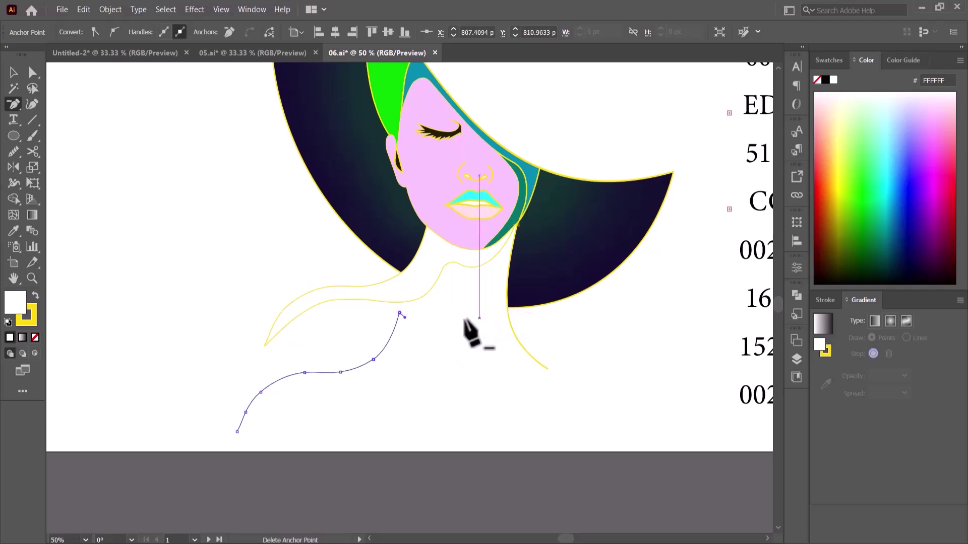
{"action": "left_click", "coordinate": [13, 73]}
{"action": "left_click", "coordinate": [446, 388]}
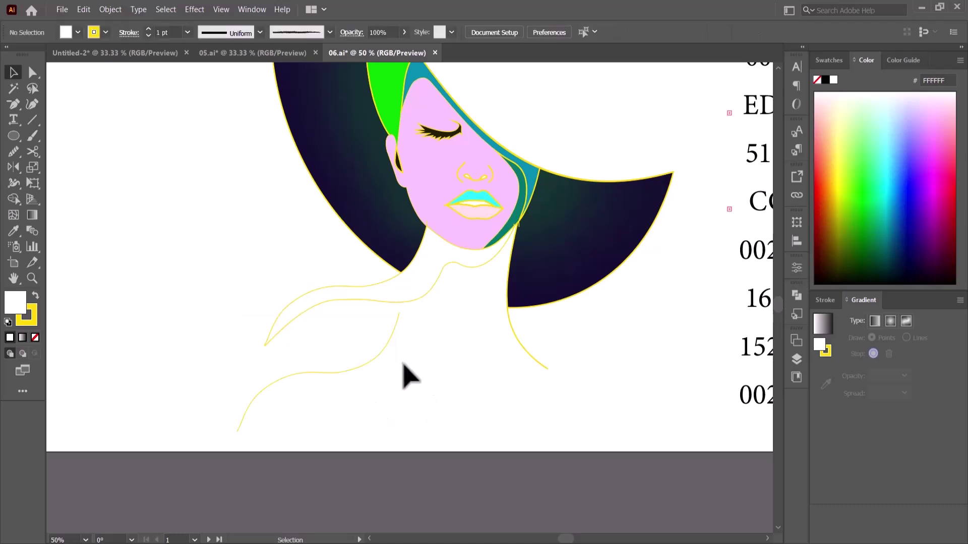
Move the open curve up beside the neck with no fill and a black stroke
{"action": "mouse_move", "coordinate": [381, 355]}
{"action": "left_mouse_down"}
{"action": "mouse_move", "coordinate": [280, 251]}
{"action": "mouse_move", "coordinate": [362, 241]}
{"action": "left_mouse_up"}
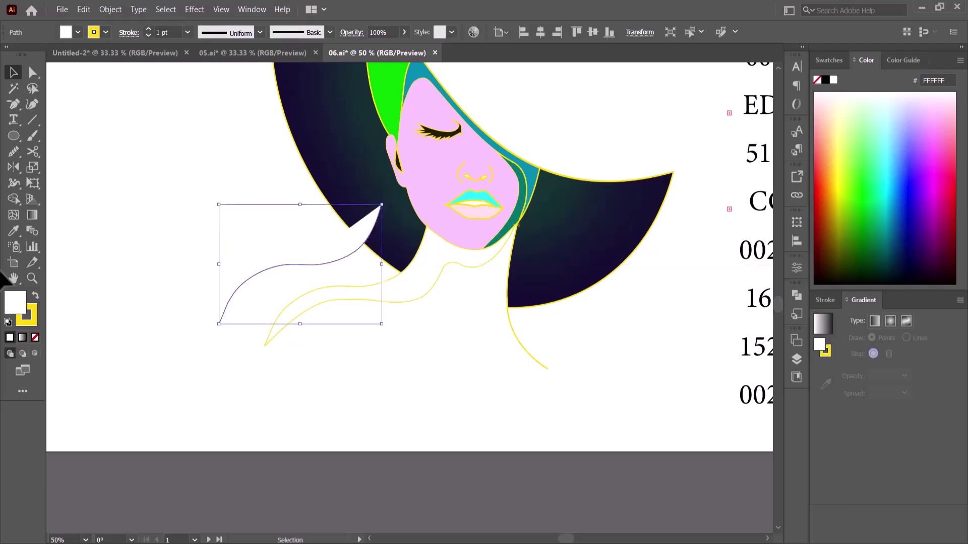
{"action": "left_click", "coordinate": [35, 336]}
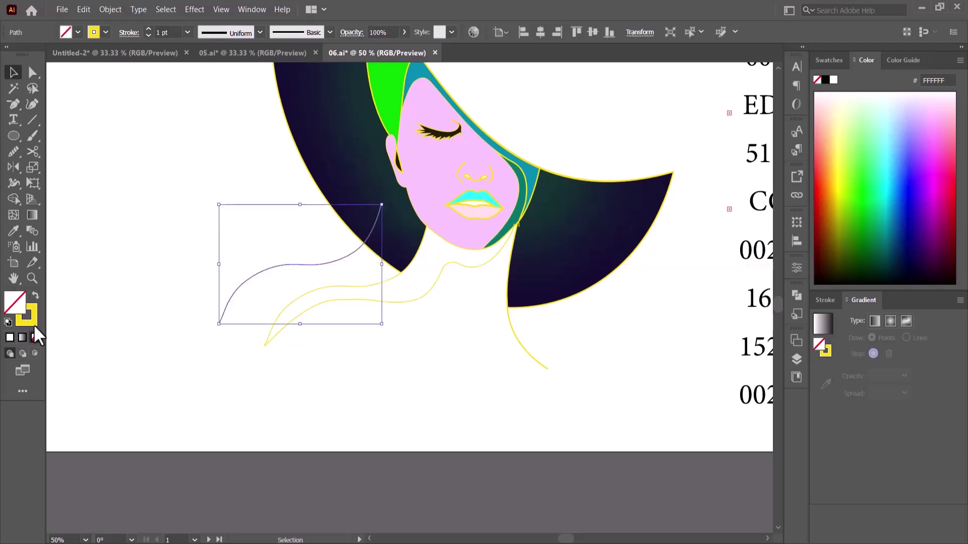
{"action": "left_click", "coordinate": [32, 323]}
{"action": "left_click", "coordinate": [825, 79]}
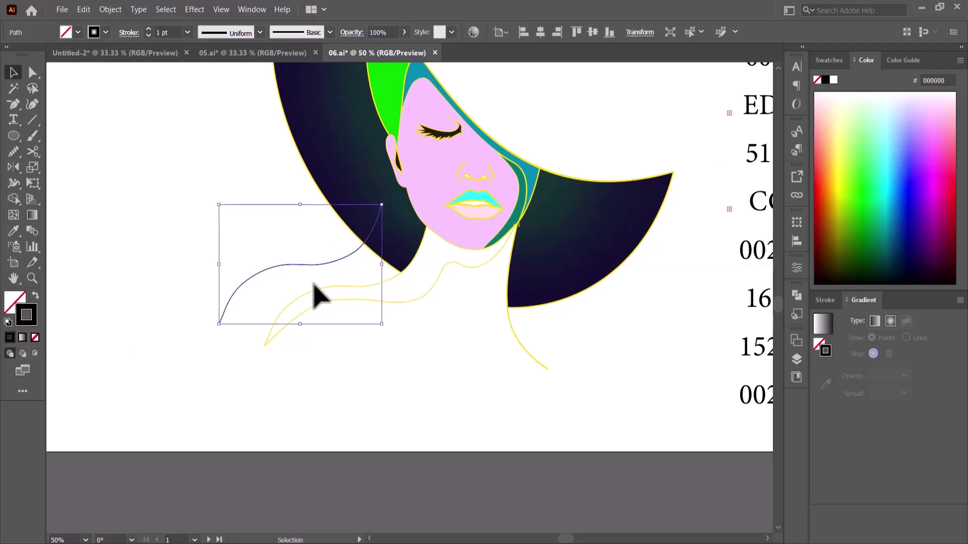
{"action": "mouse_move", "coordinate": [321, 274]}
{"action": "left_mouse_down"}
{"action": "mouse_move", "coordinate": [381, 291]}
{"action": "mouse_move", "coordinate": [371, 301]}
{"action": "left_mouse_up"}
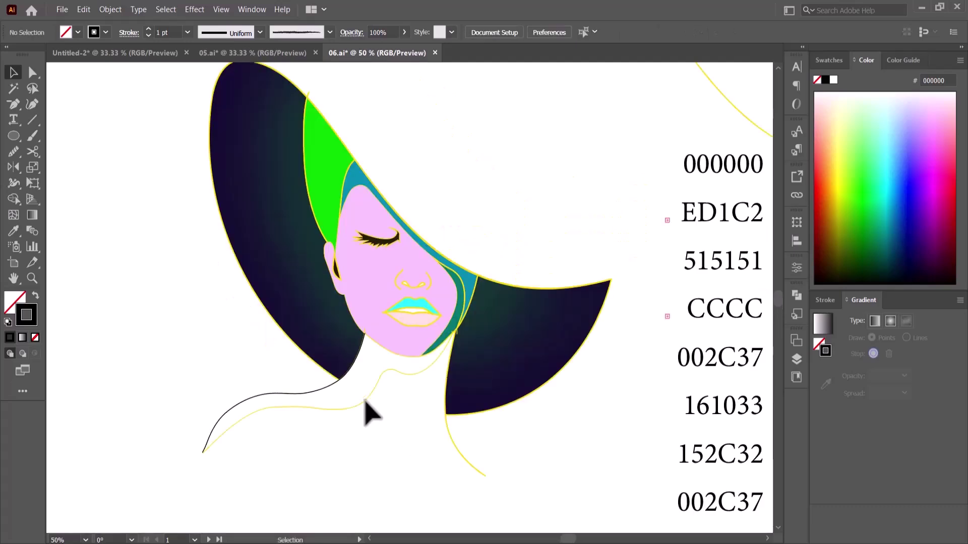
{"action": "left_click_drag", "start_coordinate": [371, 406], "coordinate": [382, 434]}
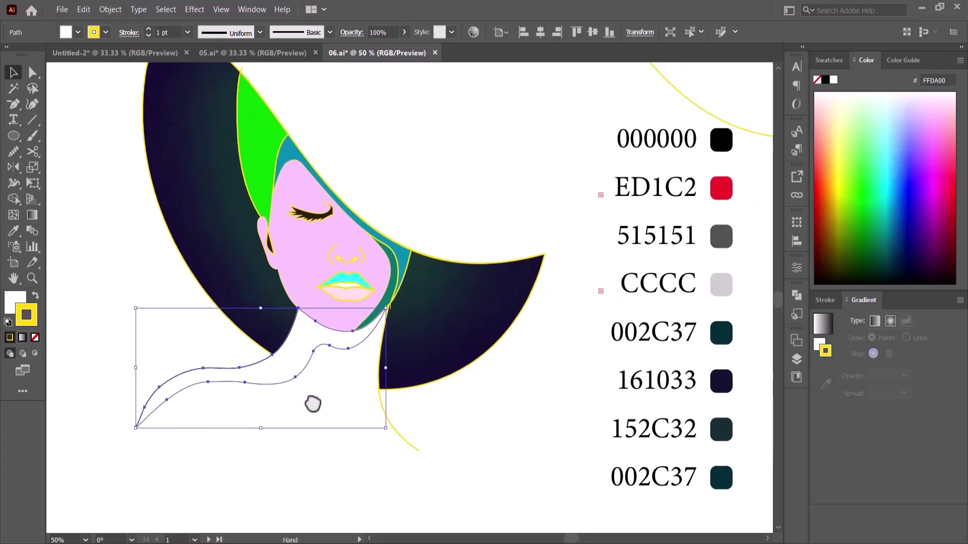
Give the neck shape no stroke and a white-to-CCCC grey gradient angled about 103°
{"action": "left_click", "coordinate": [35, 337]}
{"action": "left_click", "coordinate": [15, 305]}
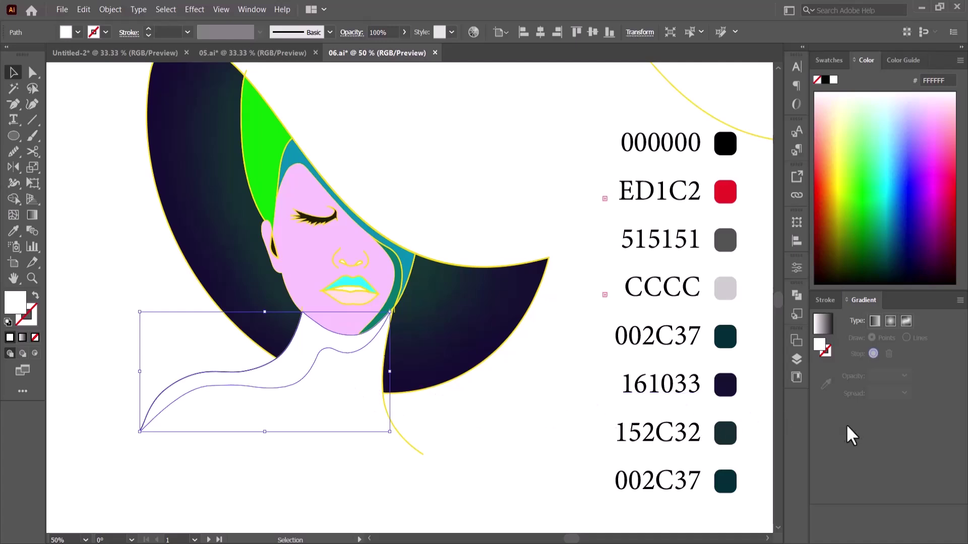
{"action": "left_click", "coordinate": [874, 321]}
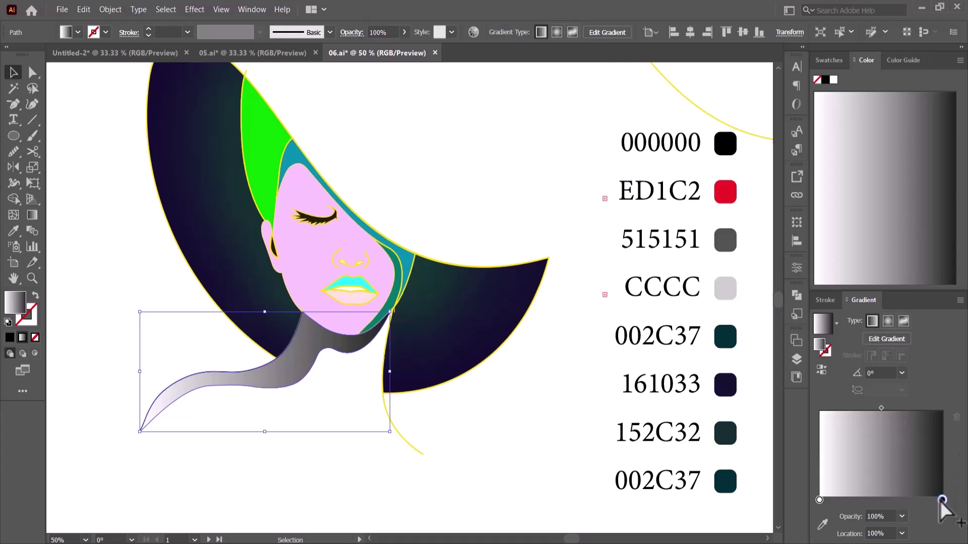
{"action": "left_click", "coordinate": [822, 525]}
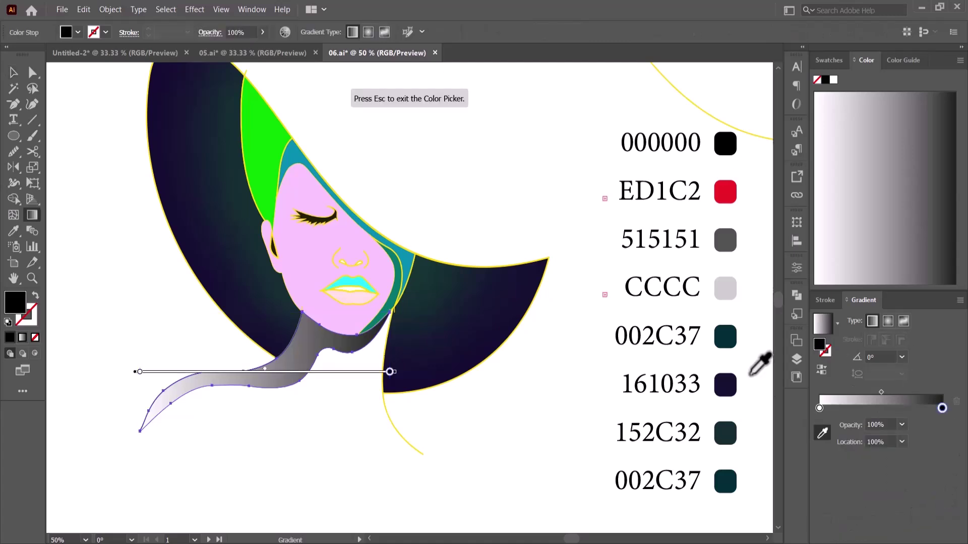
{"action": "left_click", "coordinate": [724, 288]}
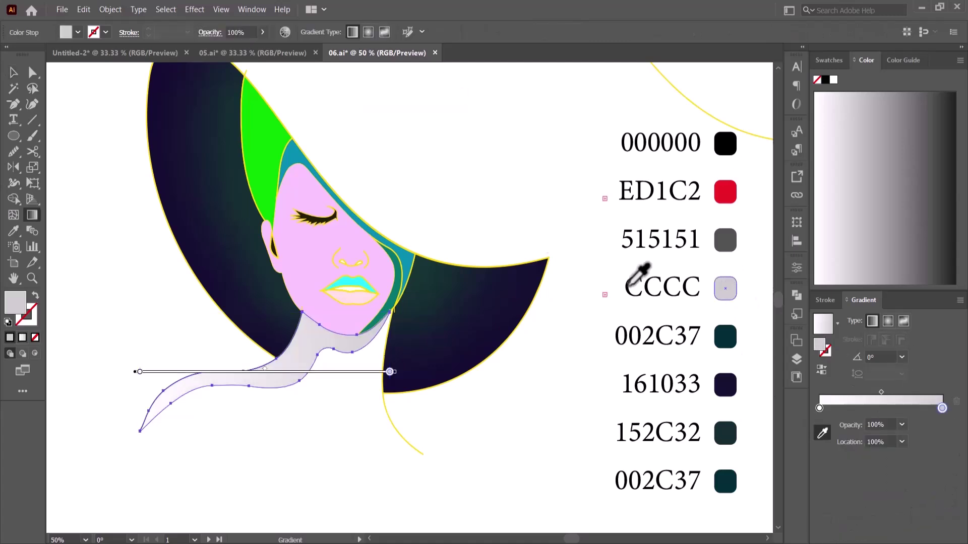
{"action": "mouse_move", "coordinate": [220, 329]}
{"action": "left_mouse_down"}
{"action": "mouse_move", "coordinate": [259, 366]}
{"action": "mouse_move", "coordinate": [248, 401]}
{"action": "left_mouse_up"}
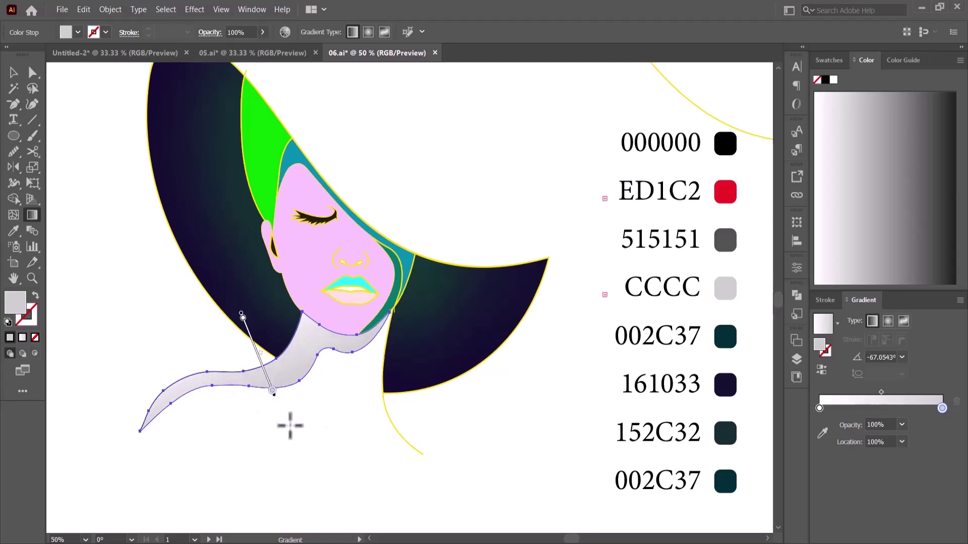
{"action": "left_click_drag", "start_coordinate": [290, 426], "coordinate": [272, 333]}
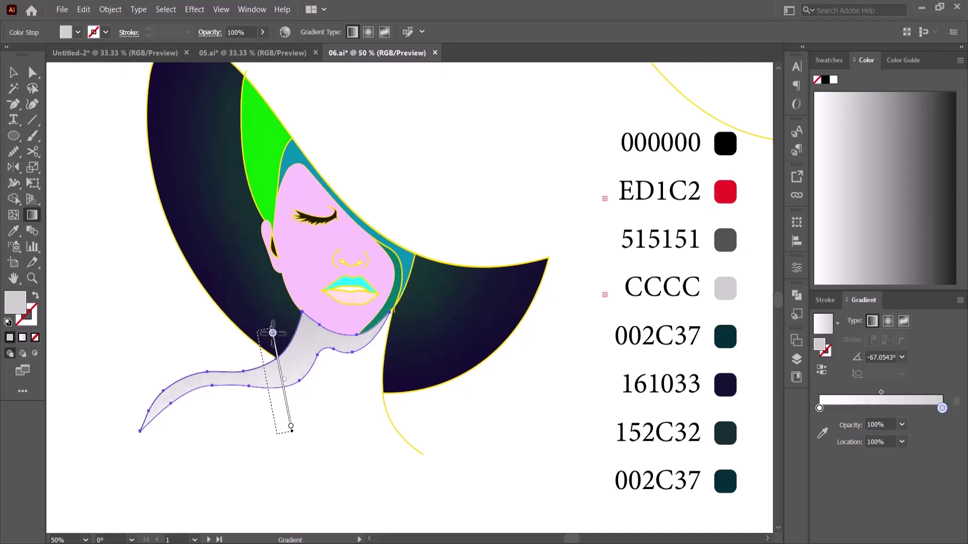
{"action": "left_click_drag", "start_coordinate": [272, 335], "coordinate": [269, 334]}
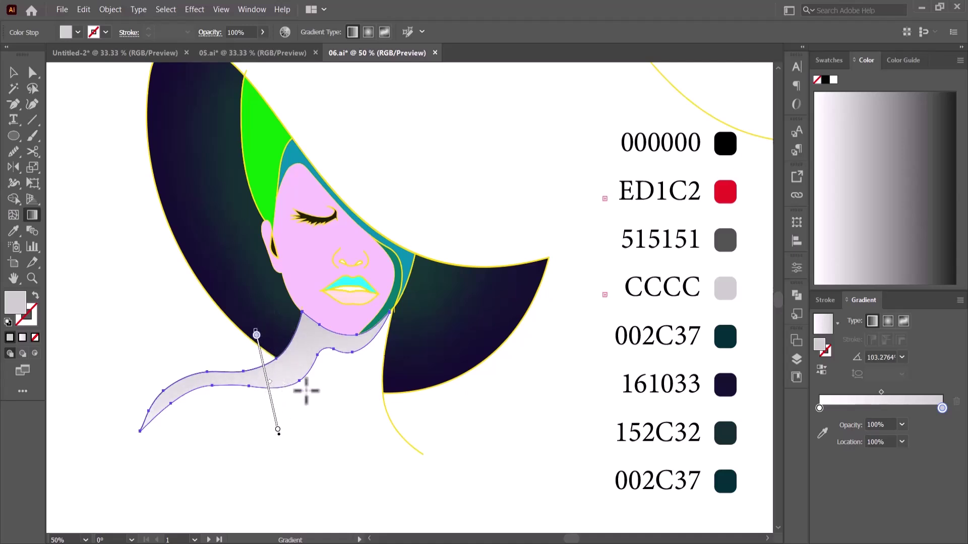
{"action": "left_click", "coordinate": [13, 72]}
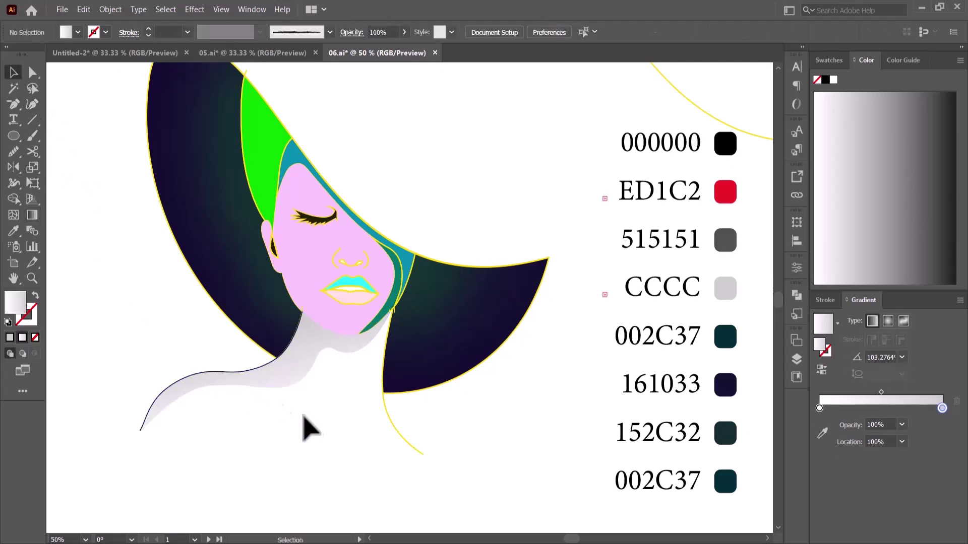
Fill the green hat panel with a white-to-dark-teal 002C37 gradient angled about -98°
{"action": "scroll", "coordinate": [262, 252], "scroll_direction": "up", "scroll_amount": 2}
{"action": "left_click", "coordinate": [253, 222]}
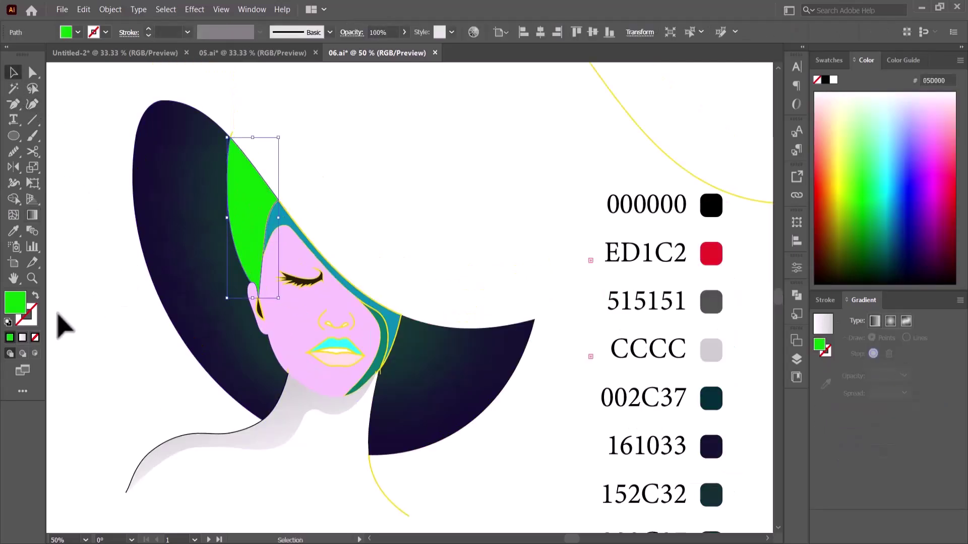
{"action": "left_click", "coordinate": [22, 338]}
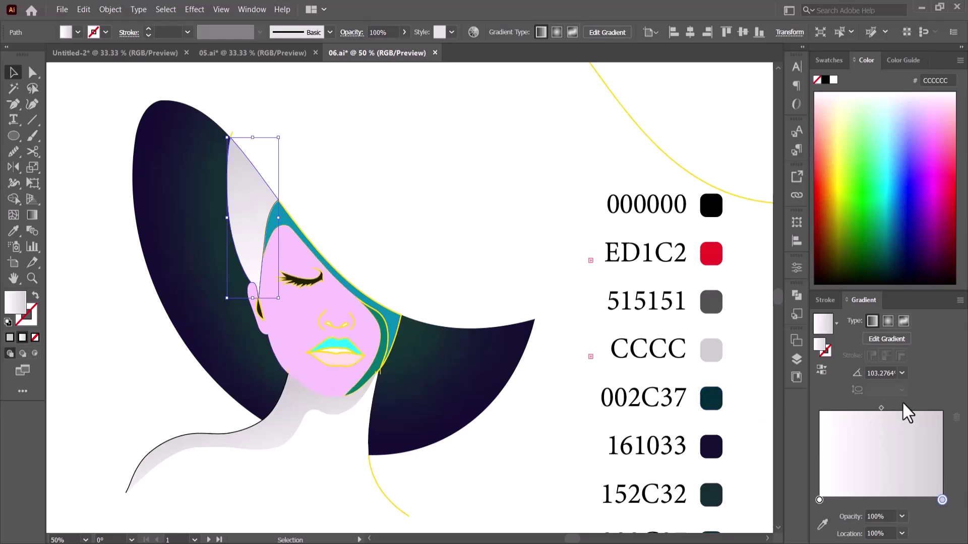
{"action": "mouse_move", "coordinate": [924, 411]}
{"action": "left_mouse_down"}
{"action": "mouse_move", "coordinate": [716, 353]}
{"action": "mouse_move", "coordinate": [795, 448]}
{"action": "left_mouse_up"}
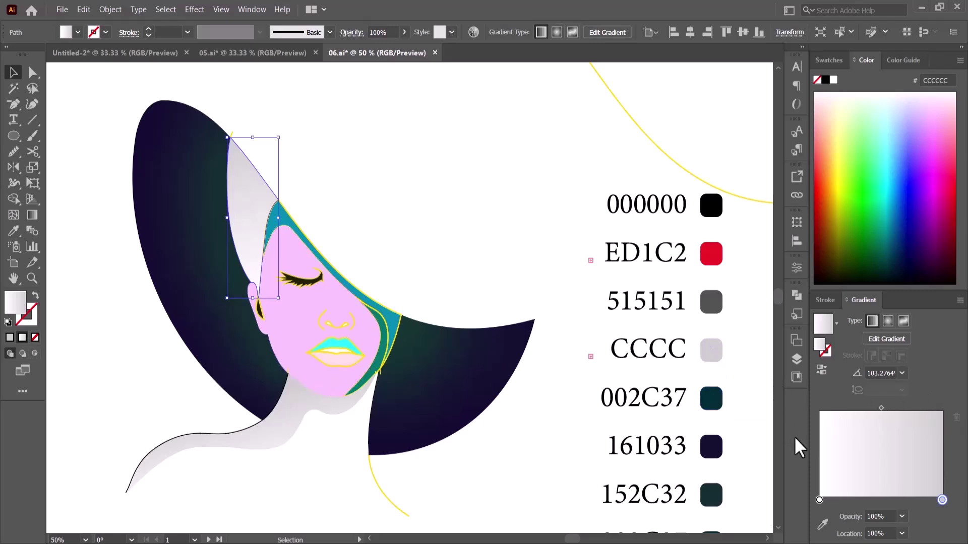
{"action": "left_click", "coordinate": [822, 525]}
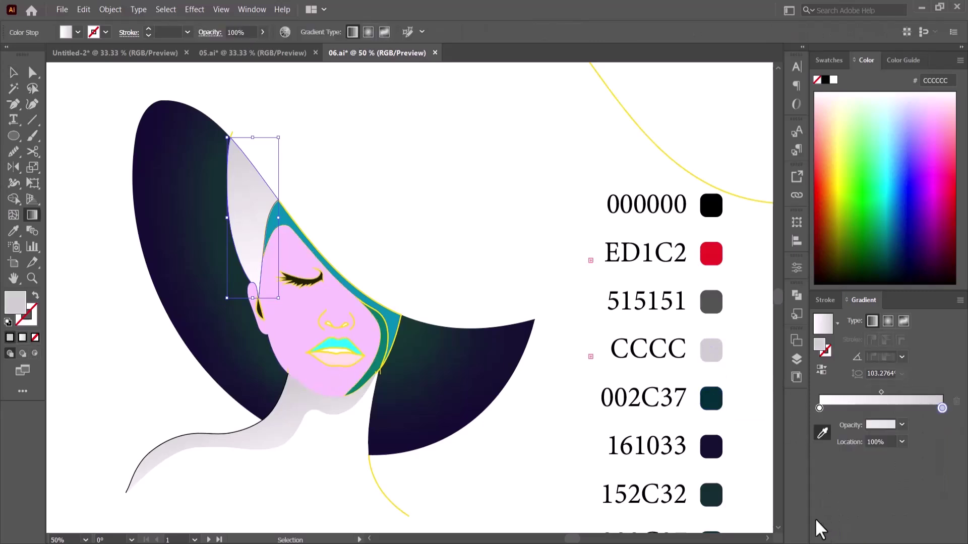
{"action": "left_click", "coordinate": [716, 398]}
{"action": "left_click_drag", "start_coordinate": [246, 317], "coordinate": [245, 189]}
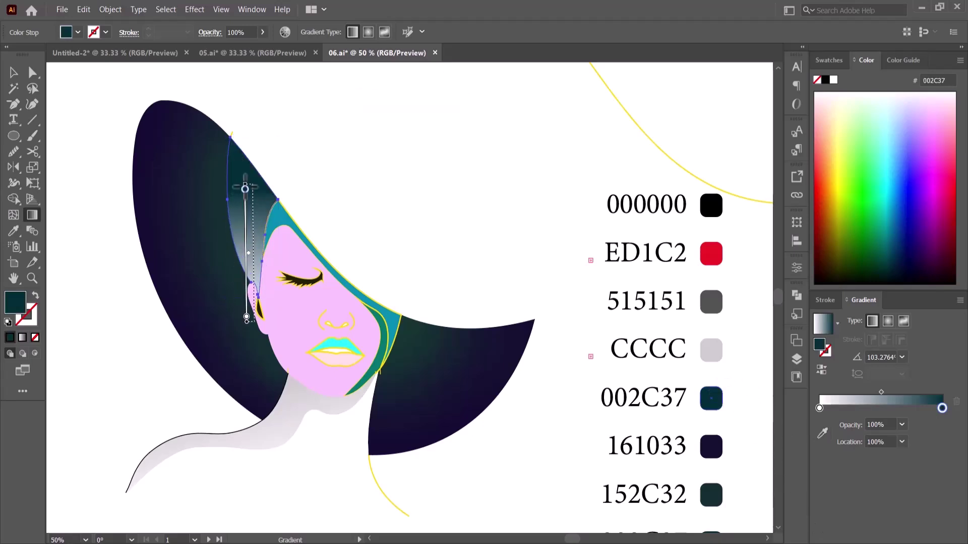
{"action": "left_click_drag", "start_coordinate": [238, 317], "coordinate": [250, 207]}
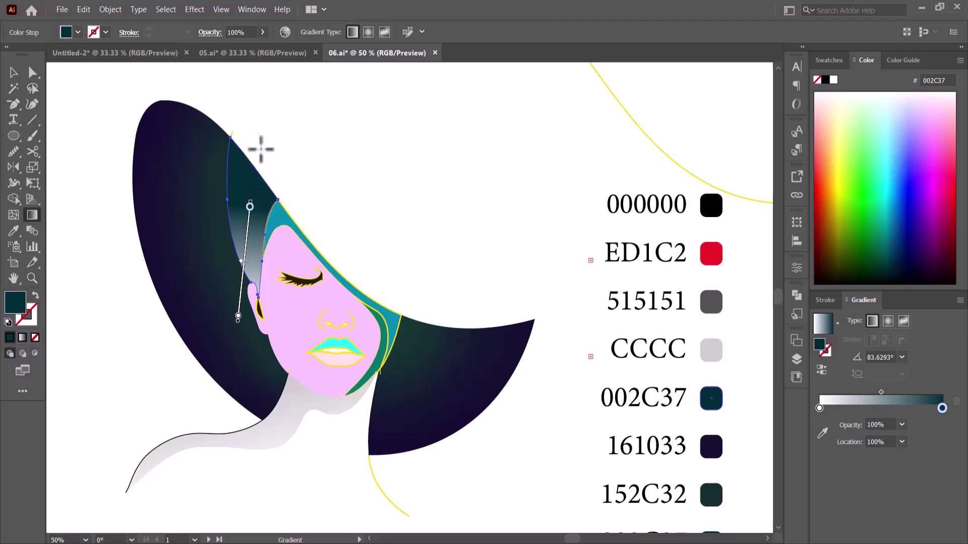
{"action": "left_click_drag", "start_coordinate": [274, 128], "coordinate": [237, 292]}
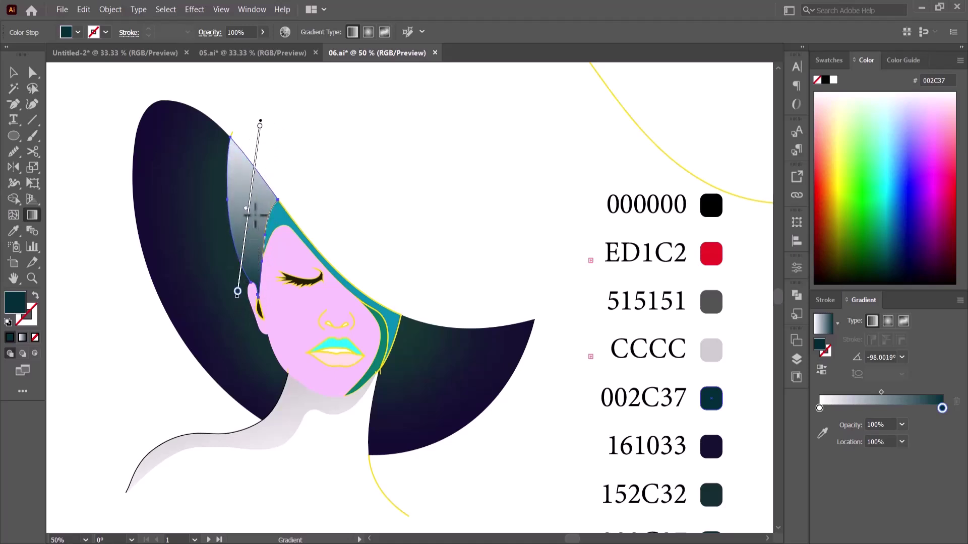
{"action": "left_click_drag", "start_coordinate": [247, 218], "coordinate": [253, 166]}
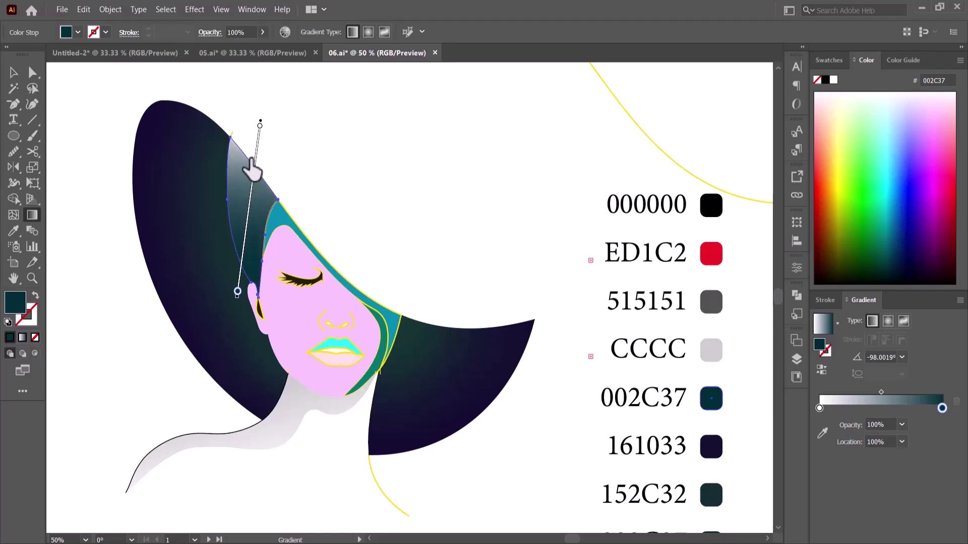
Give the face the lighter F0DDF2 fill colour
{"action": "key", "text": "v"}
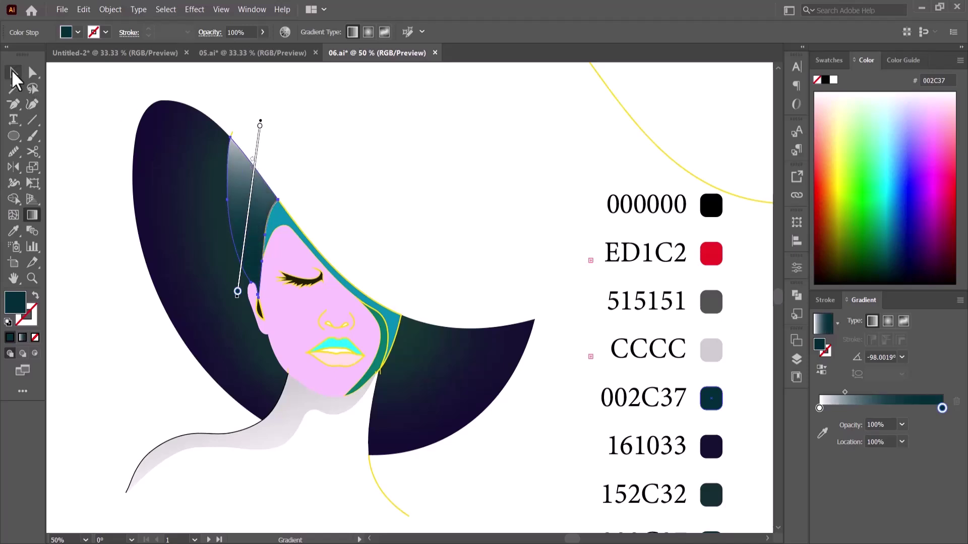
{"action": "scroll", "coordinate": [255, 129], "scroll_direction": "down", "scroll_amount": 2}
{"action": "left_click", "coordinate": [298, 277]}
{"action": "left_click", "coordinate": [14, 303]}
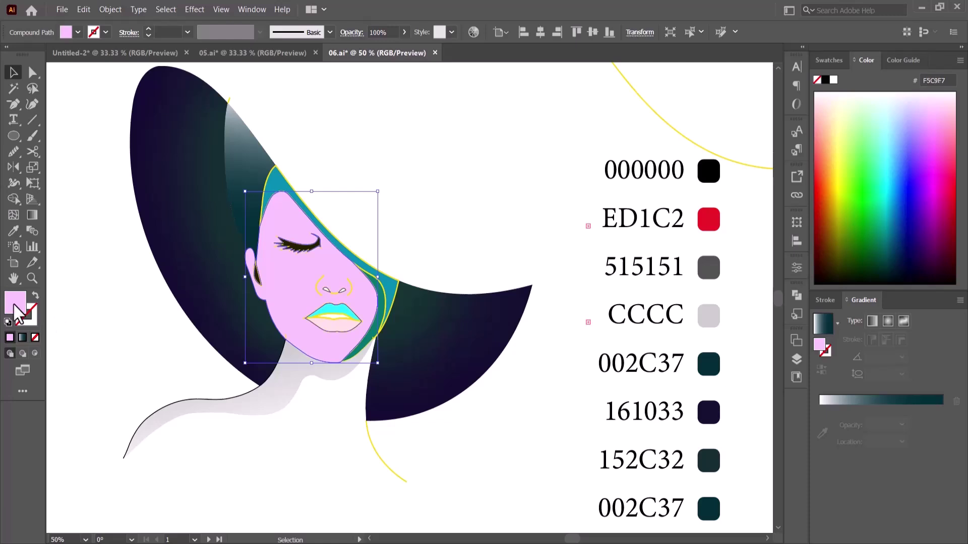
{"action": "left_click", "coordinate": [625, 204]}
{"action": "key", "text": "Return"}
{"action": "key", "text": "ctrl+shift+a"}
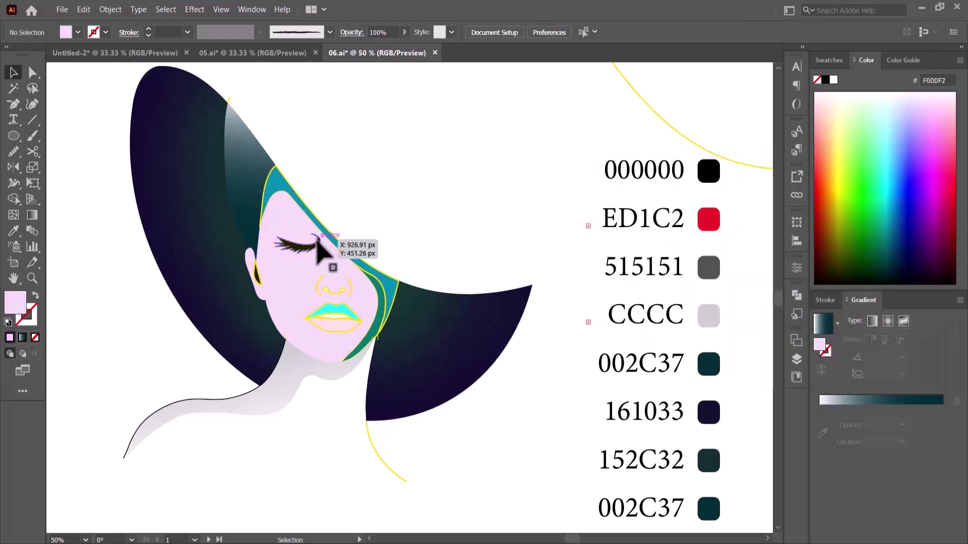
Make the eyelashes solid black 000000
{"action": "left_click", "coordinate": [317, 242]}
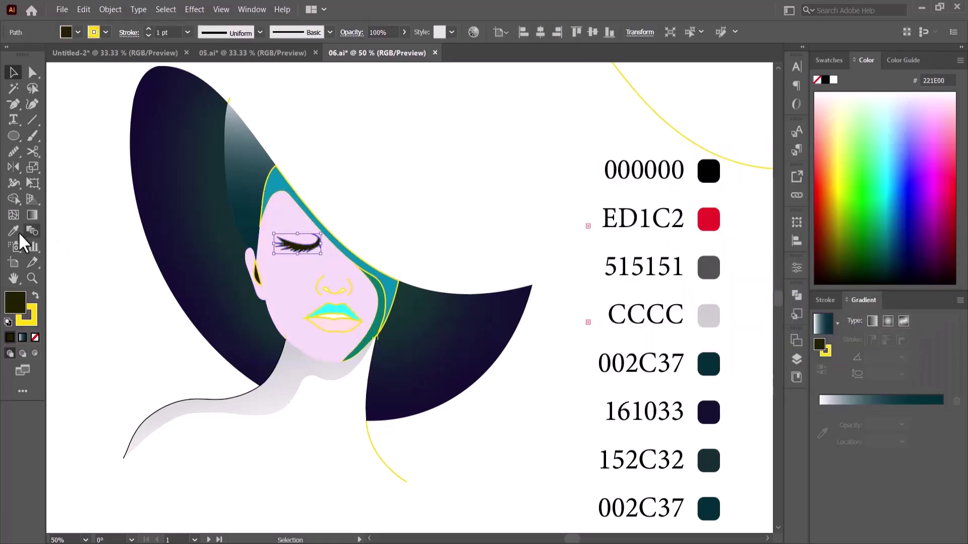
{"action": "left_click", "coordinate": [15, 233]}
{"action": "left_click", "coordinate": [716, 168]}
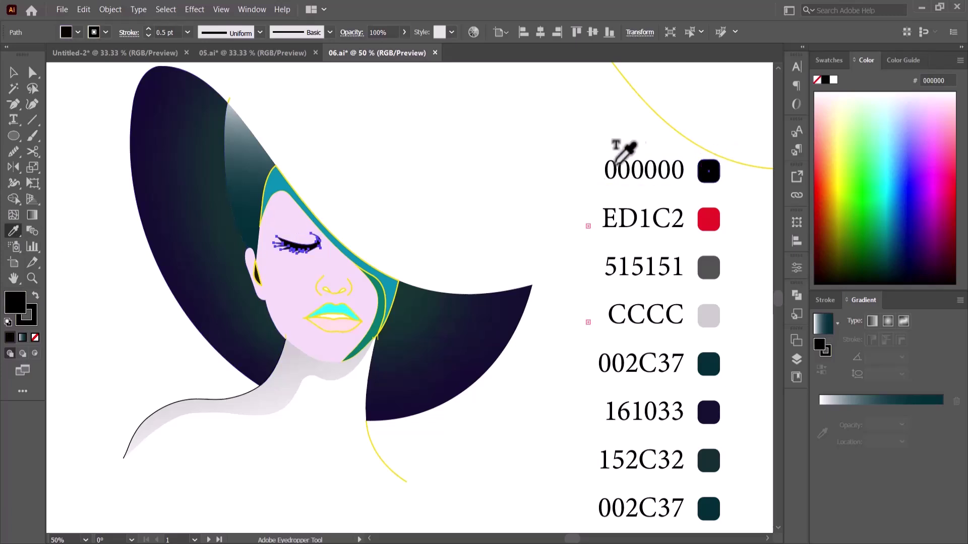
{"action": "left_click", "coordinate": [13, 72]}
{"action": "left_click", "coordinate": [411, 149]}
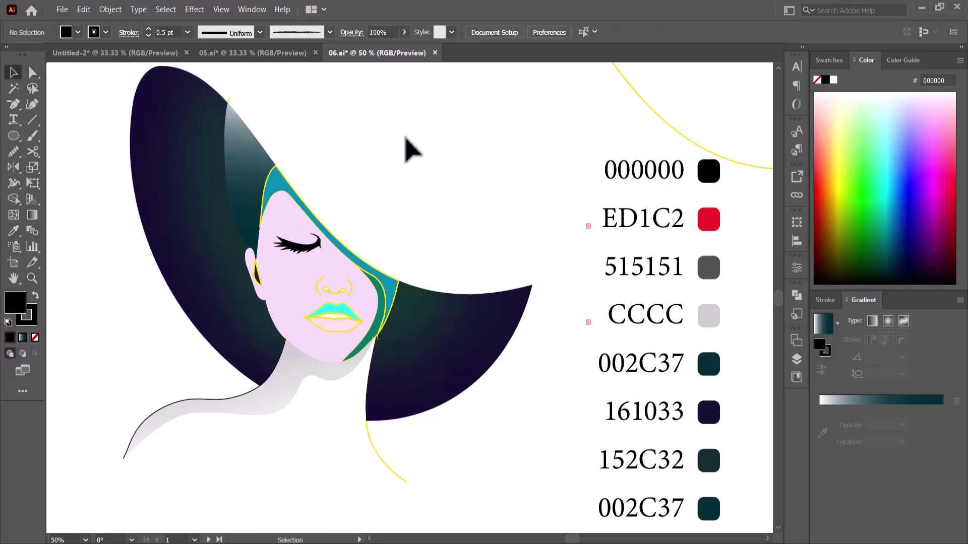
Reveal the hidden eyebrow with Object > Show All and remove its yellow outline
{"action": "left_click", "coordinate": [105, 9]}
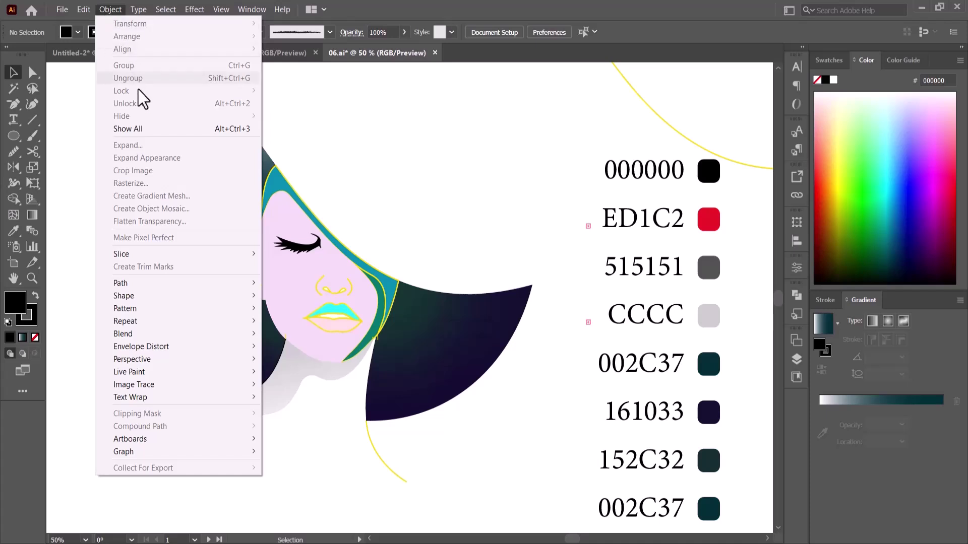
{"action": "left_click", "coordinate": [142, 128]}
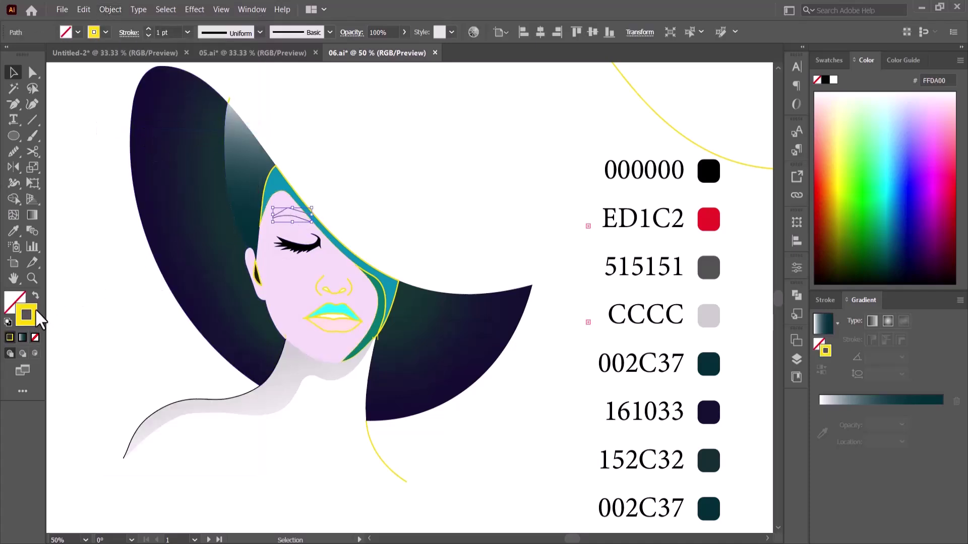
{"action": "left_click", "coordinate": [34, 338]}
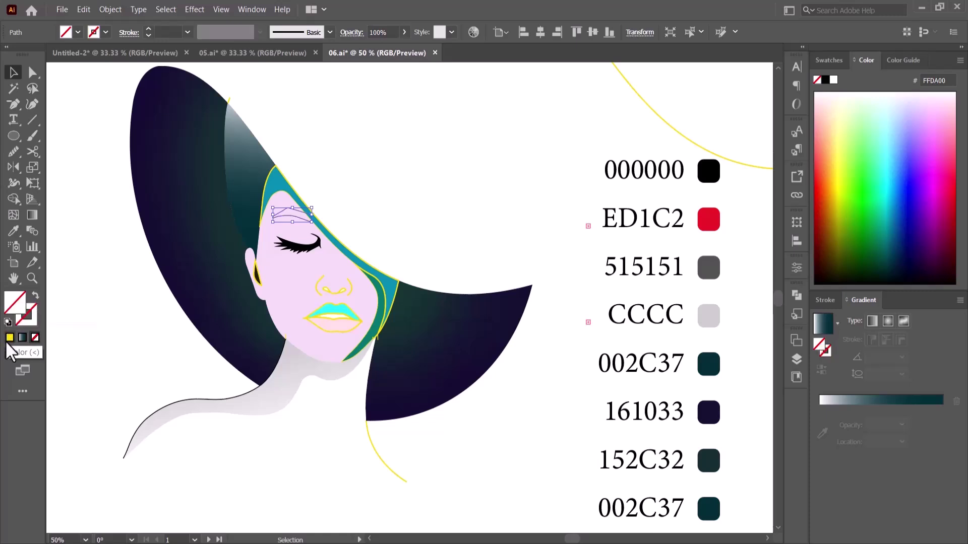
Fill the eyebrow with a white-to-black 000000 gradient angled about -11.77° along it
{"action": "left_click", "coordinate": [22, 338]}
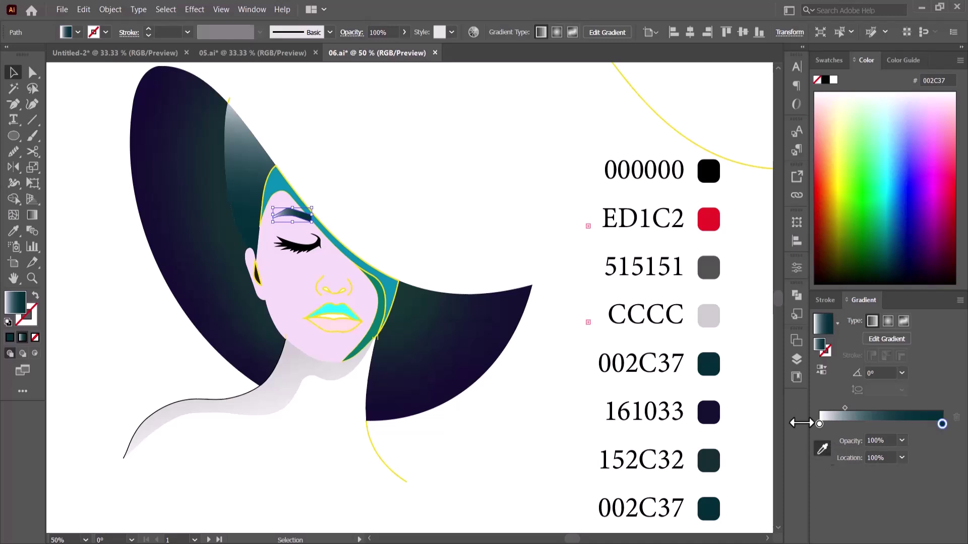
{"action": "left_click", "coordinate": [822, 448]}
{"action": "left_click", "coordinate": [708, 171]}
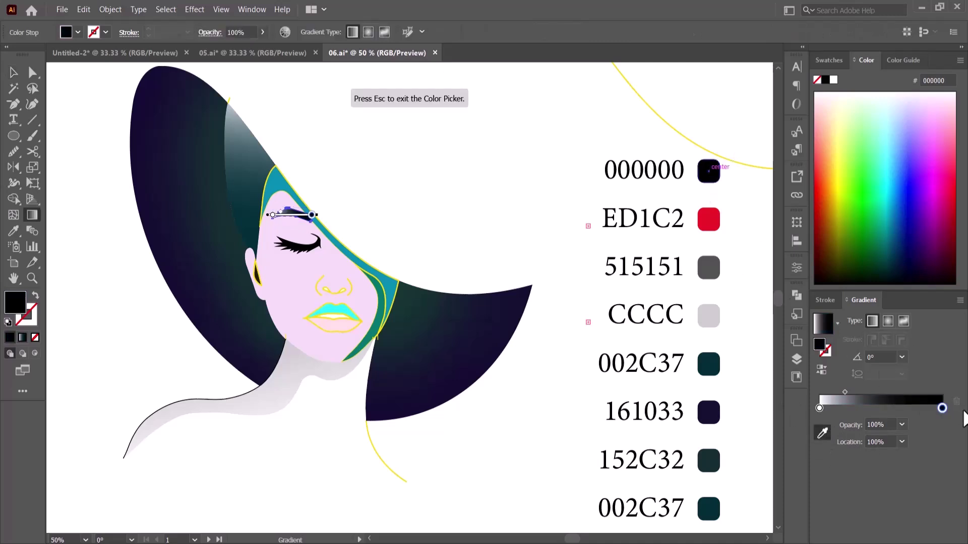
{"action": "key", "text": "Escape"}
{"action": "left_click_drag", "start_coordinate": [273, 202], "coordinate": [309, 210]}
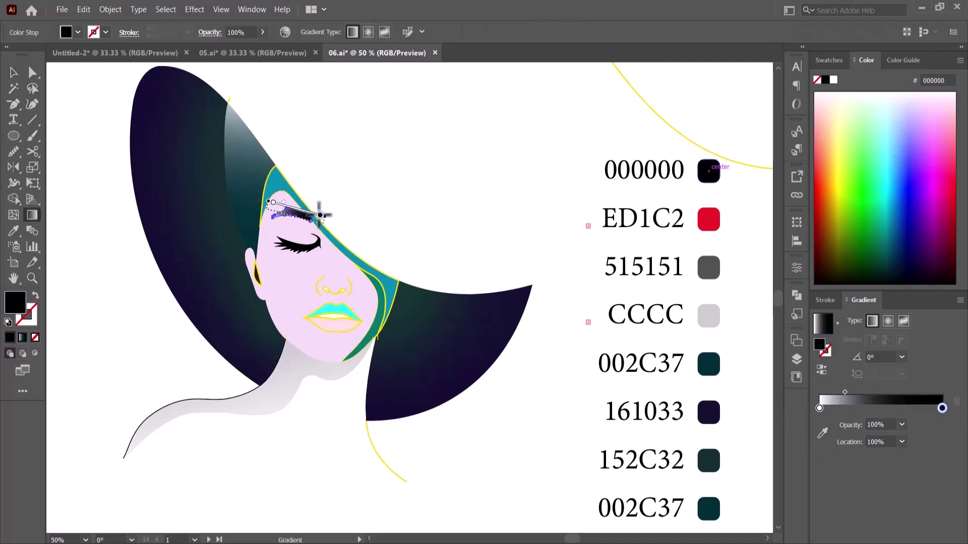
{"action": "left_click", "coordinate": [13, 72]}
{"action": "left_click", "coordinate": [97, 97]}
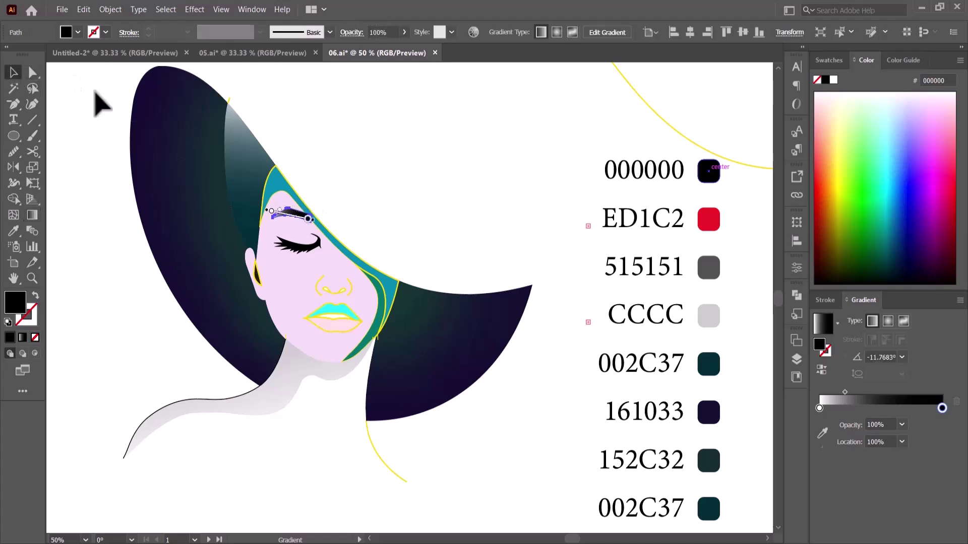
Bring the teal hat lining to the front
{"action": "left_click", "coordinate": [396, 290]}
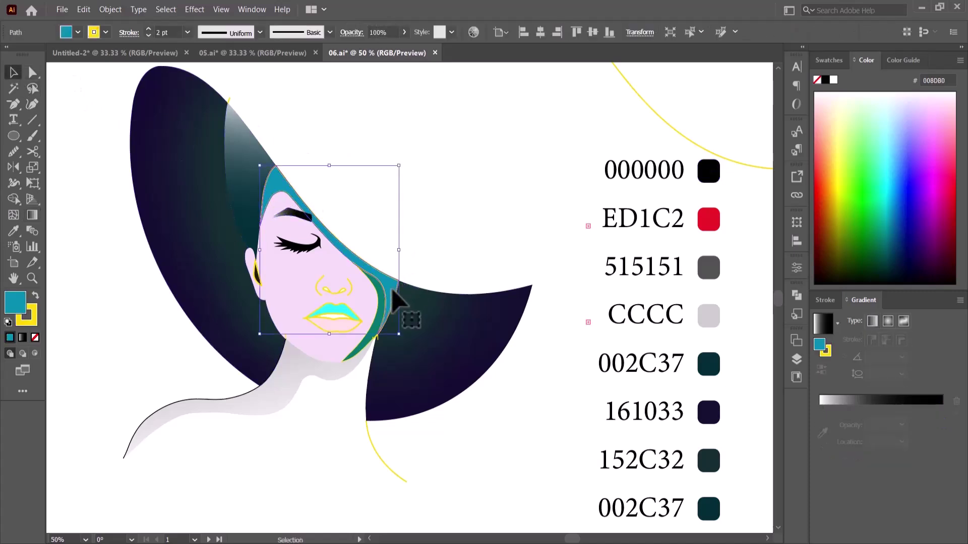
{"action": "right_click", "coordinate": [394, 290]}
{"action": "mouse_move", "coordinate": [425, 232]}
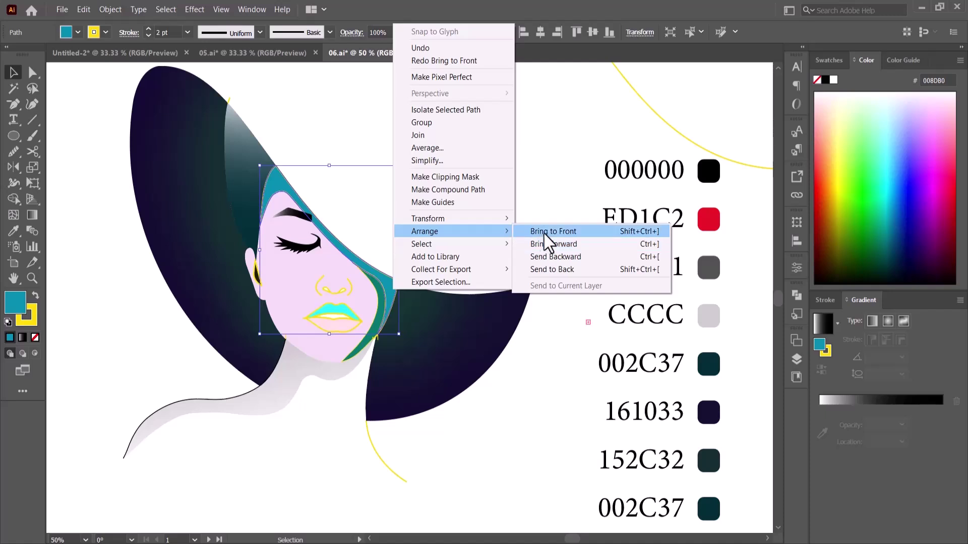
{"action": "left_click", "coordinate": [536, 227]}
{"action": "left_click", "coordinate": [456, 207]}
Give the hat lining no stroke, a light grey CCCCCC fill and 60% opacity
{"action": "left_click", "coordinate": [392, 290]}
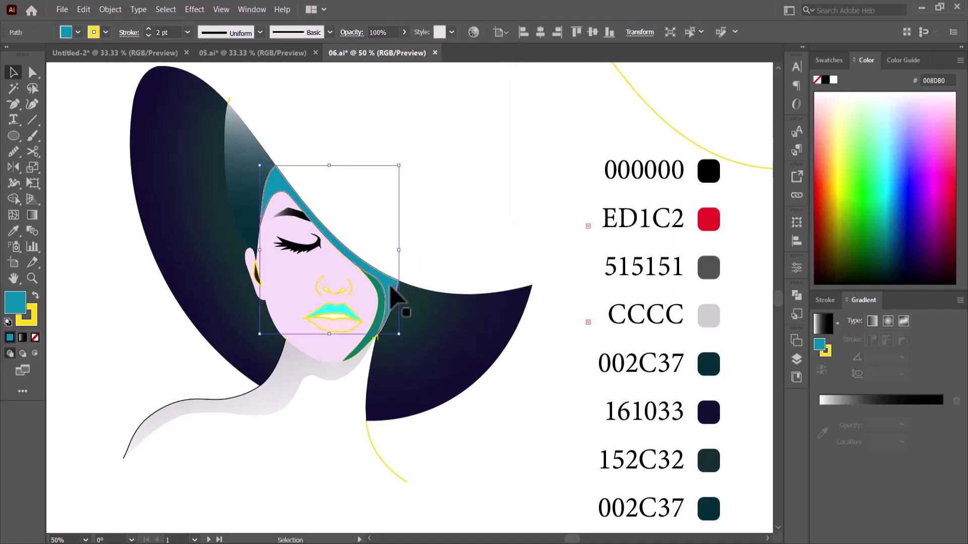
{"action": "left_click", "coordinate": [34, 314]}
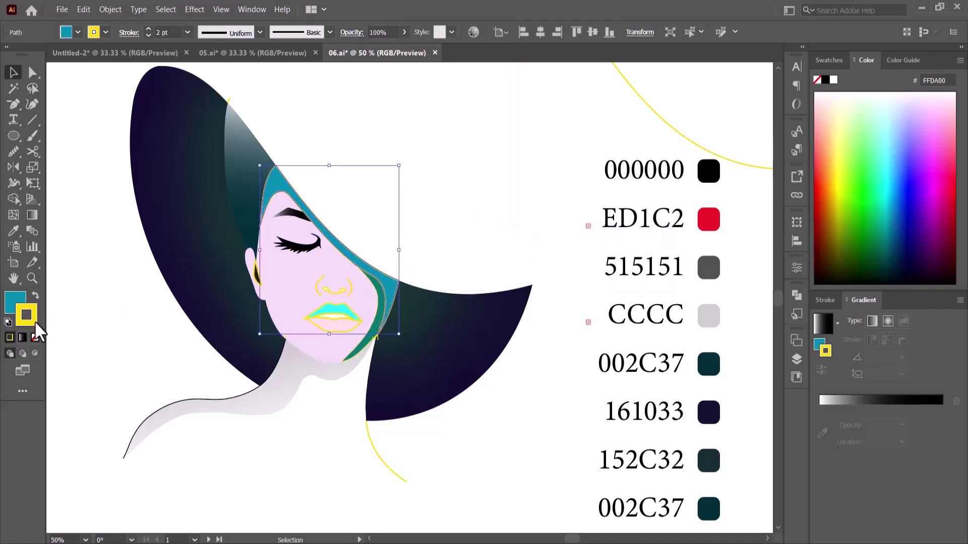
{"action": "left_click", "coordinate": [35, 338]}
{"action": "left_click", "coordinate": [14, 301]}
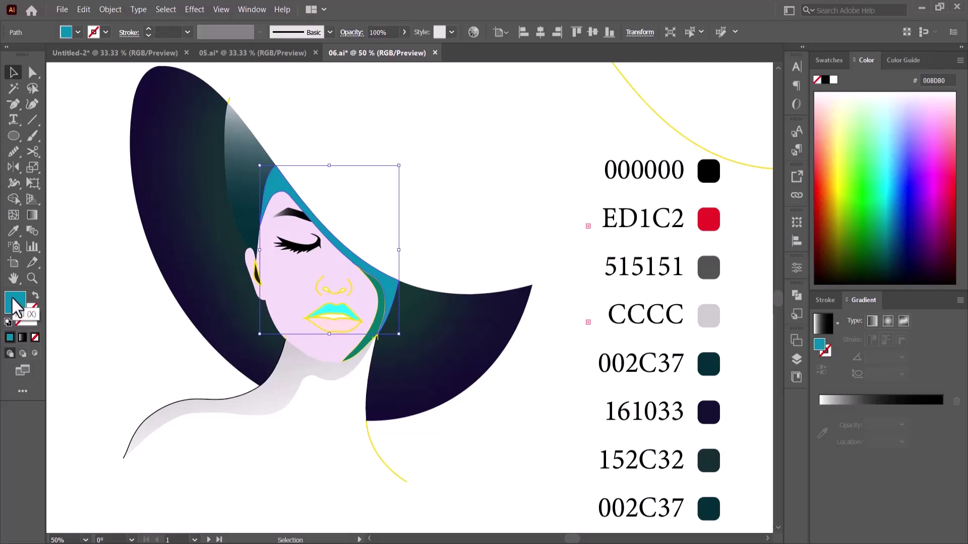
{"action": "left_click", "coordinate": [17, 237]}
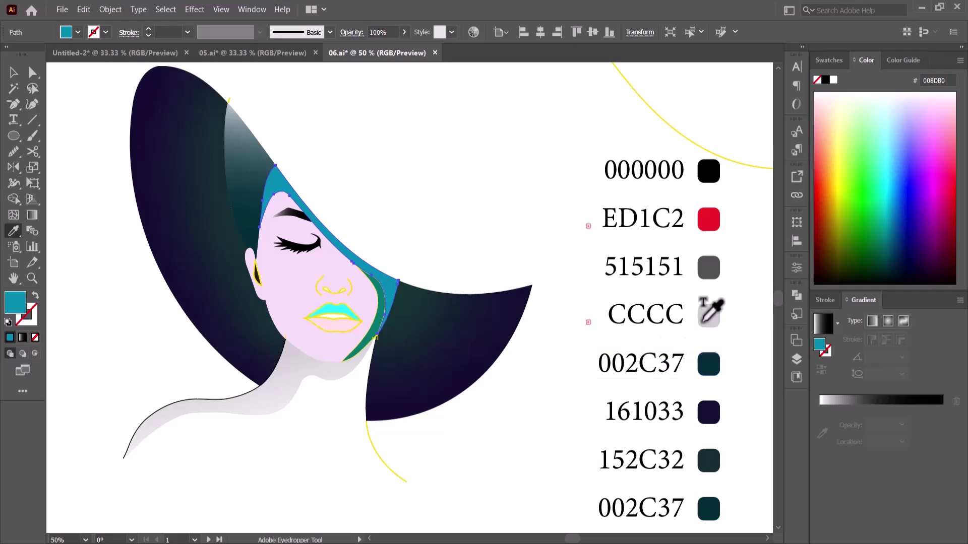
{"action": "left_click", "coordinate": [708, 316]}
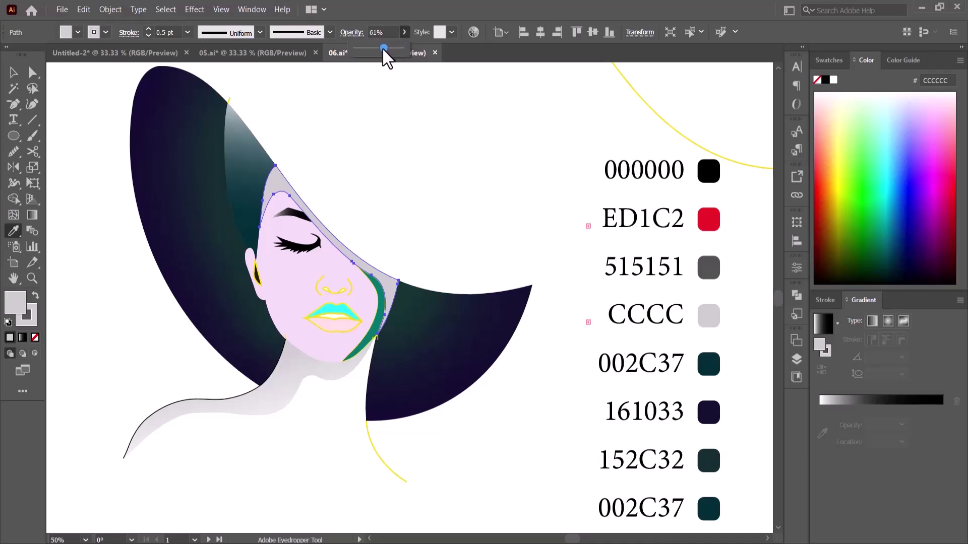
{"action": "left_click_drag", "start_coordinate": [392, 48], "coordinate": [384, 47]}
{"action": "left_click", "coordinate": [14, 73]}
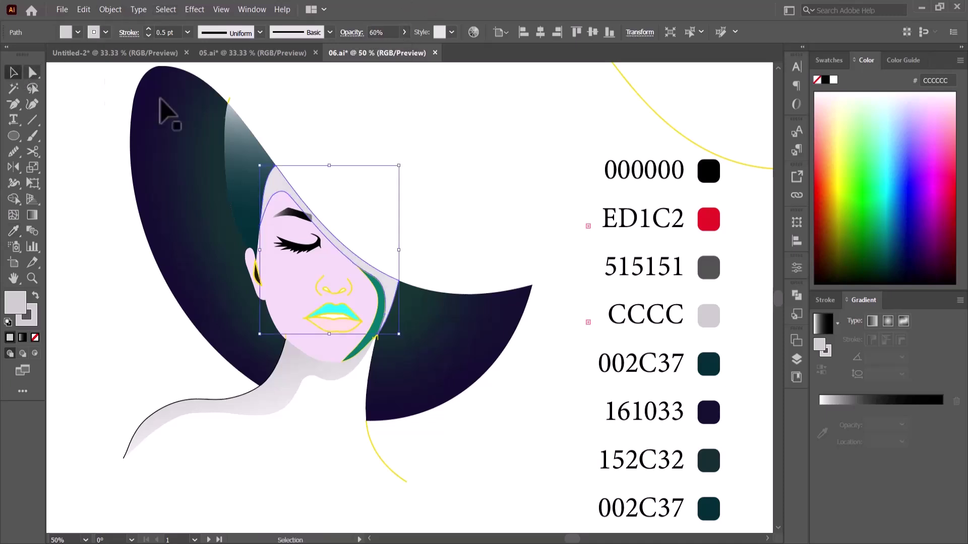
{"action": "left_click", "coordinate": [386, 147]}
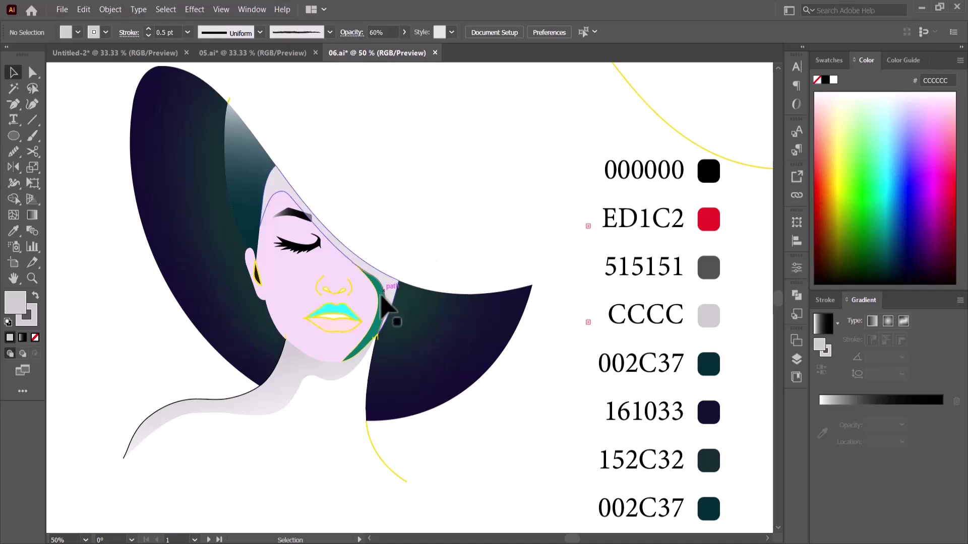
Fill the strip beside the face with light grey CCCCCC
{"action": "left_click", "coordinate": [387, 313]}
{"action": "left_click", "coordinate": [19, 233]}
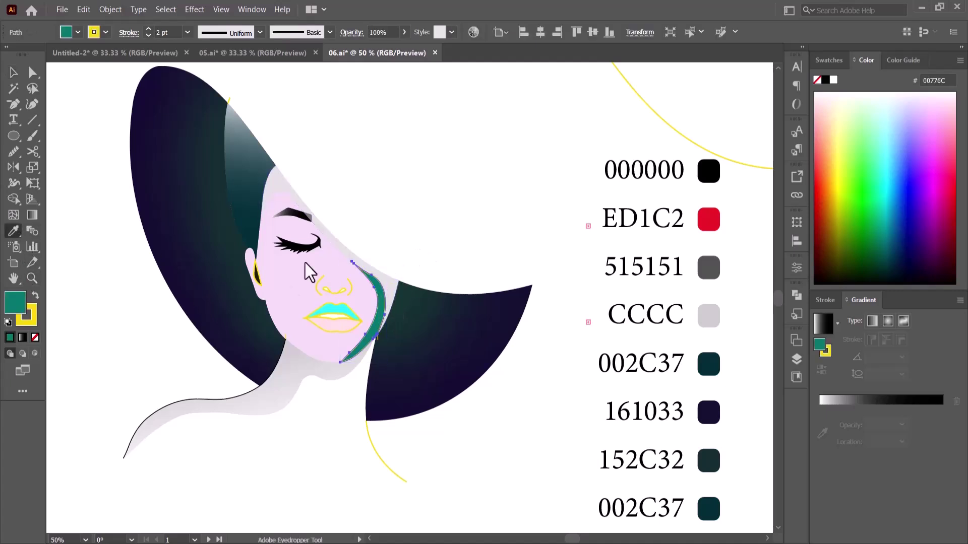
{"action": "left_click", "coordinate": [708, 316]}
{"action": "left_click", "coordinate": [13, 72]}
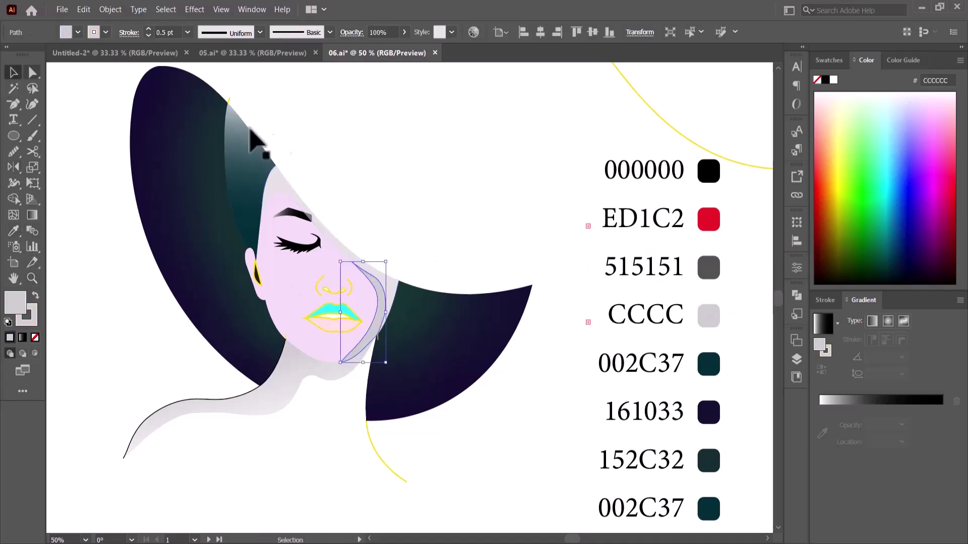
{"action": "left_click", "coordinate": [373, 154]}
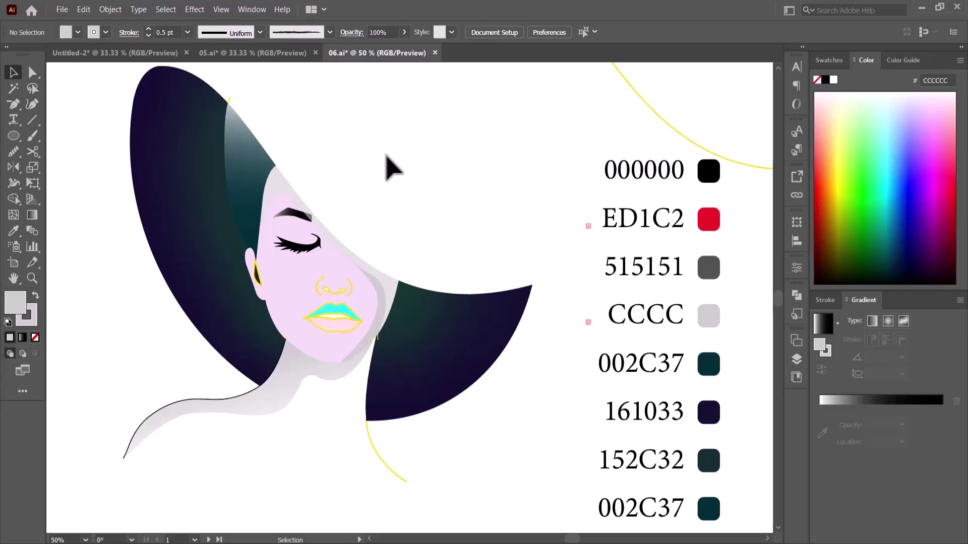
Remove the face's pink fill so it appears white
{"action": "left_click", "coordinate": [324, 242]}
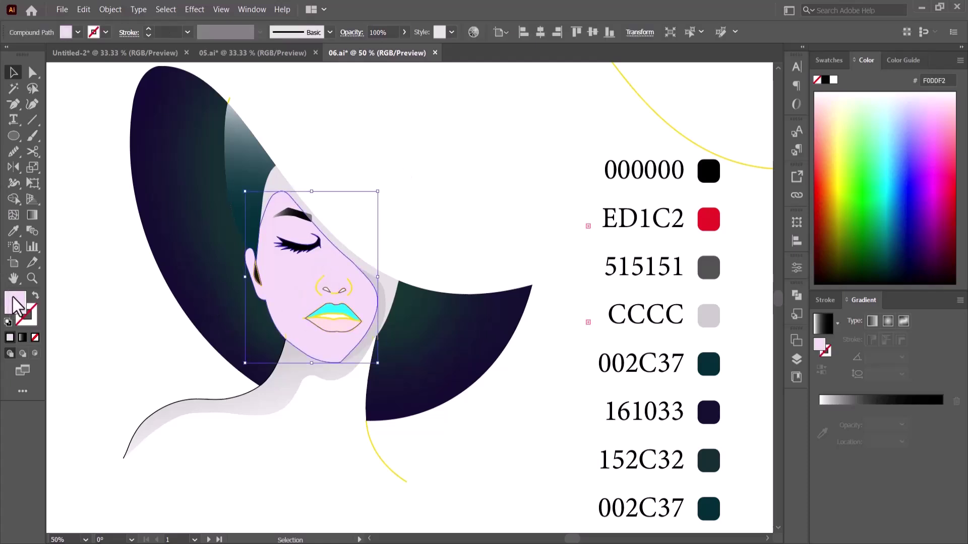
{"action": "left_click", "coordinate": [35, 337]}
{"action": "left_click", "coordinate": [302, 383]}
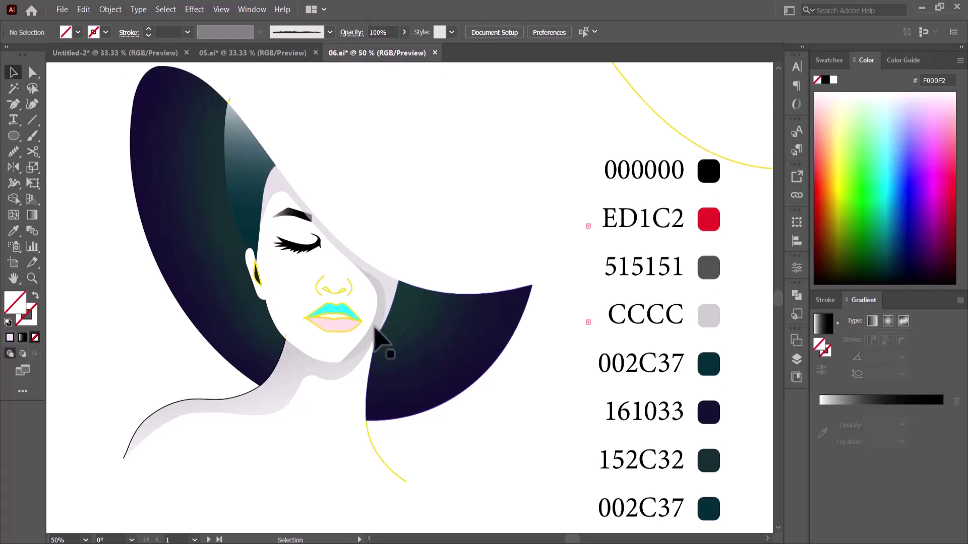
{"action": "left_click", "coordinate": [343, 331]}
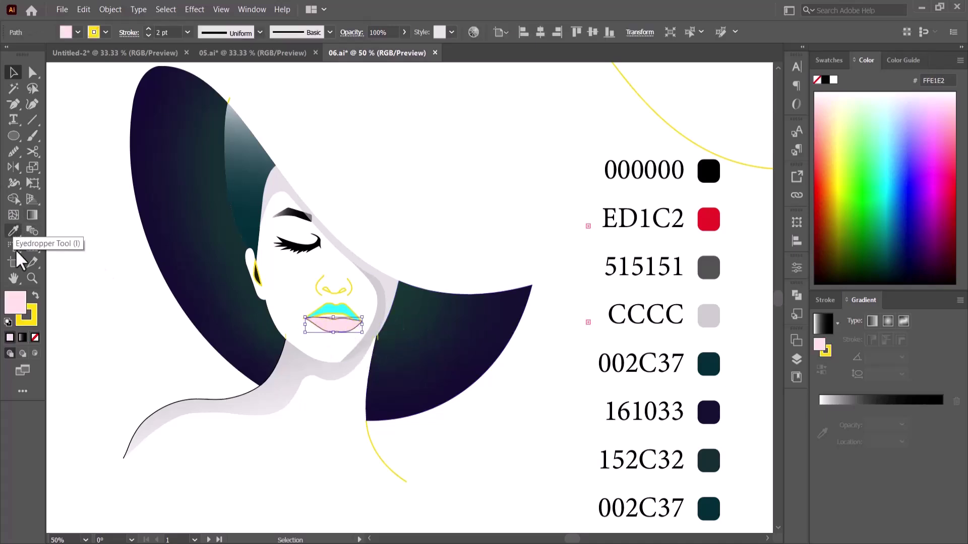
Give the lower lip no outline and a vertical white-to-red ED1C24 gradient
{"action": "left_click", "coordinate": [31, 308]}
{"action": "left_click", "coordinate": [35, 338]}
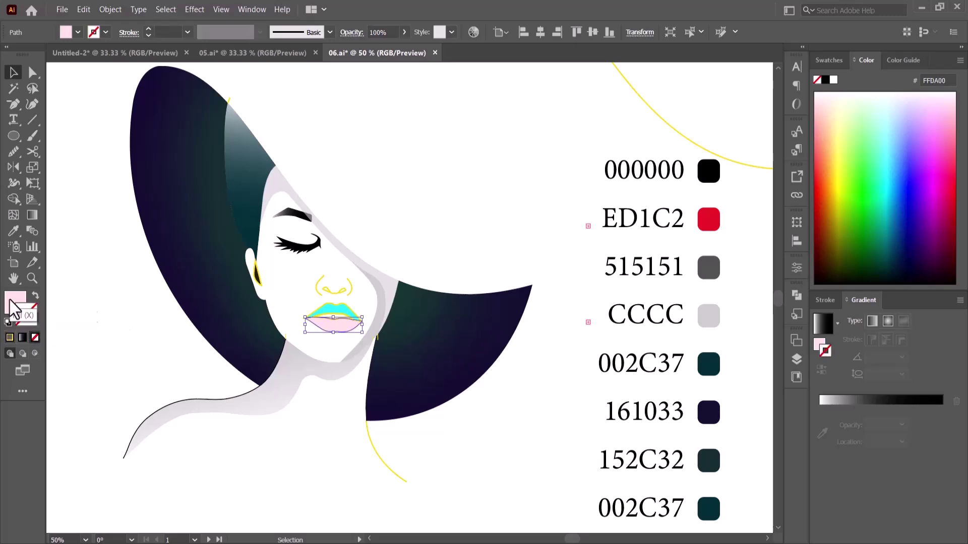
{"action": "left_click", "coordinate": [15, 300]}
{"action": "left_click", "coordinate": [23, 336]}
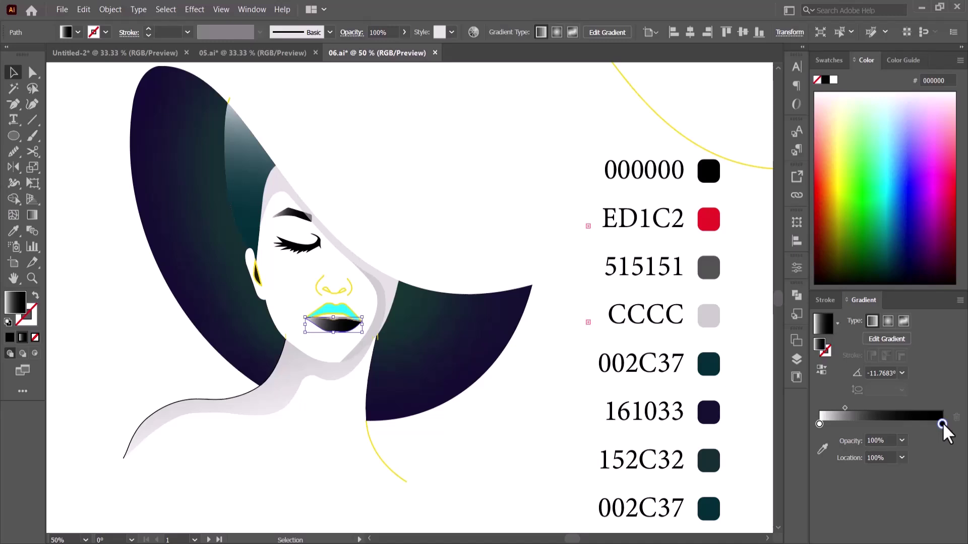
{"action": "left_click", "coordinate": [823, 448]}
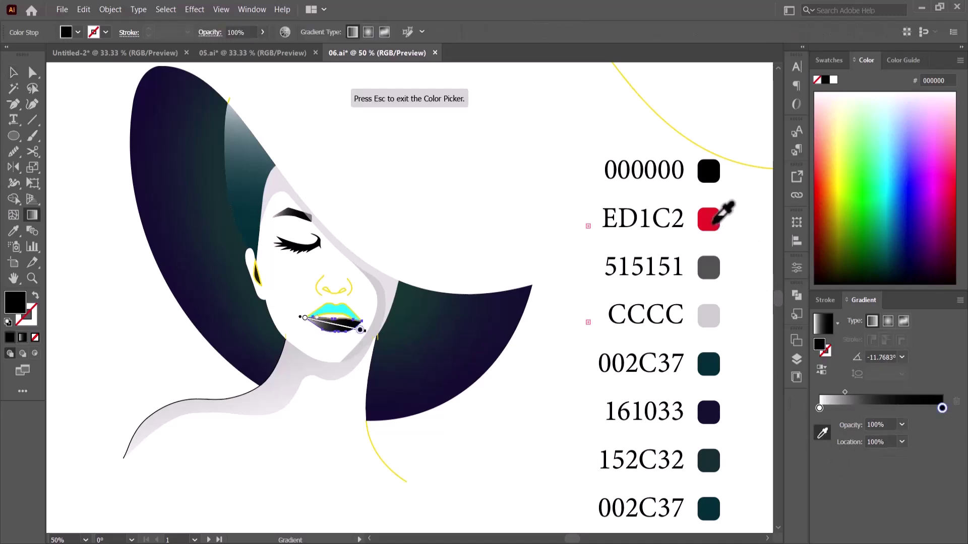
{"action": "left_click", "coordinate": [708, 222]}
{"action": "key", "text": "Escape"}
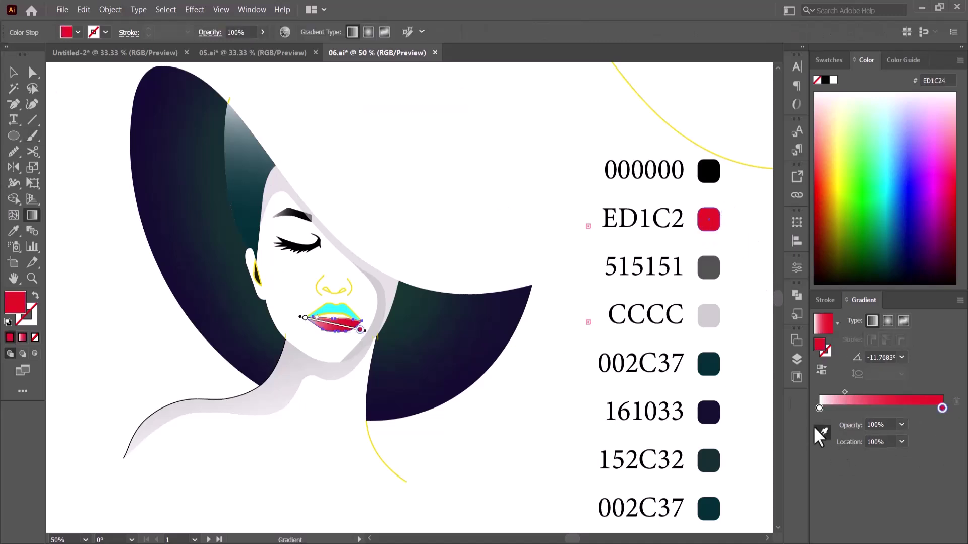
{"action": "left_click_drag", "start_coordinate": [339, 325], "coordinate": [340, 344]}
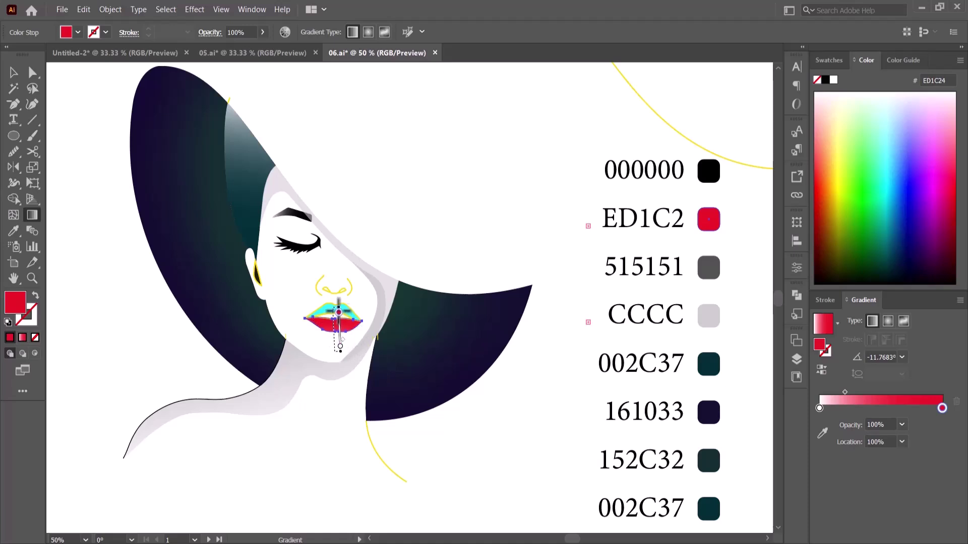
{"action": "left_click_drag", "start_coordinate": [333, 292], "coordinate": [330, 335]}
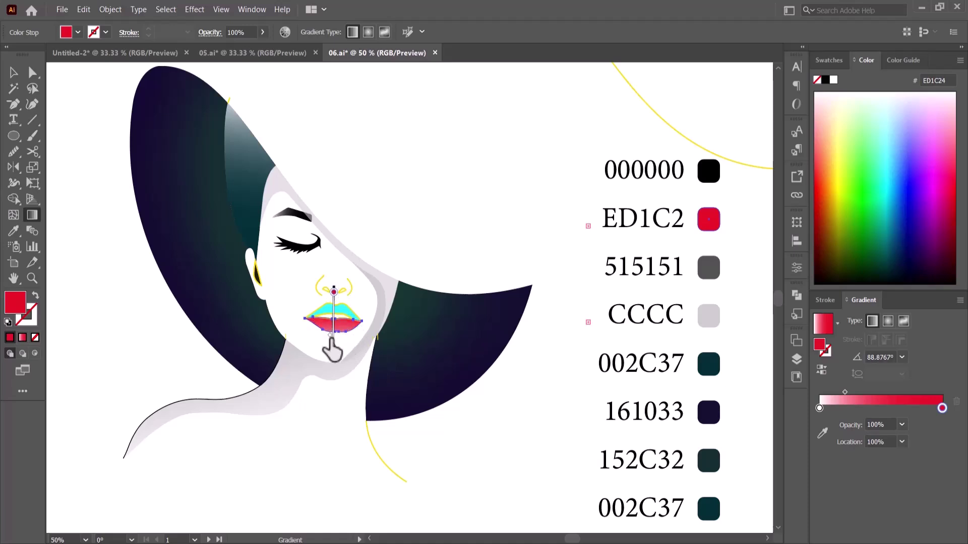
{"action": "left_click", "coordinate": [333, 346]}
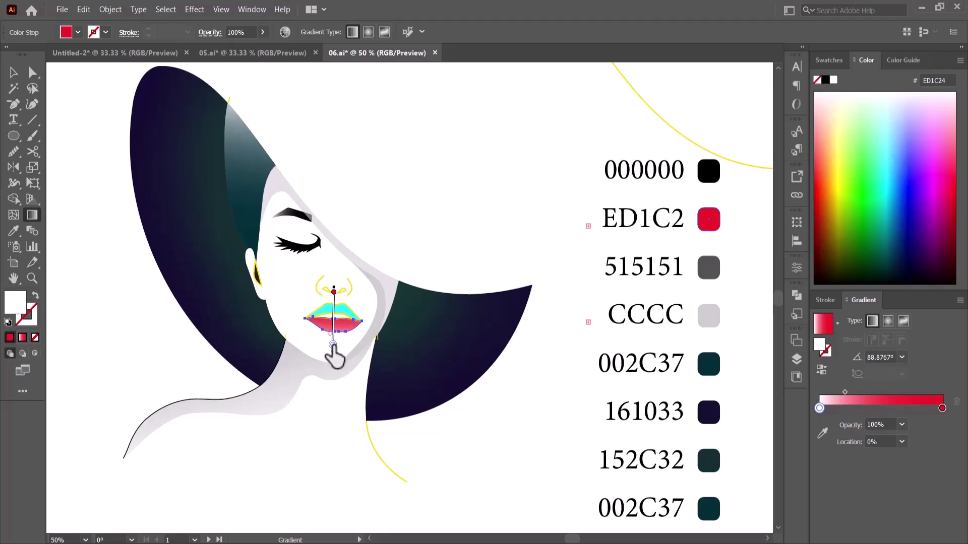
{"action": "key", "text": "v"}
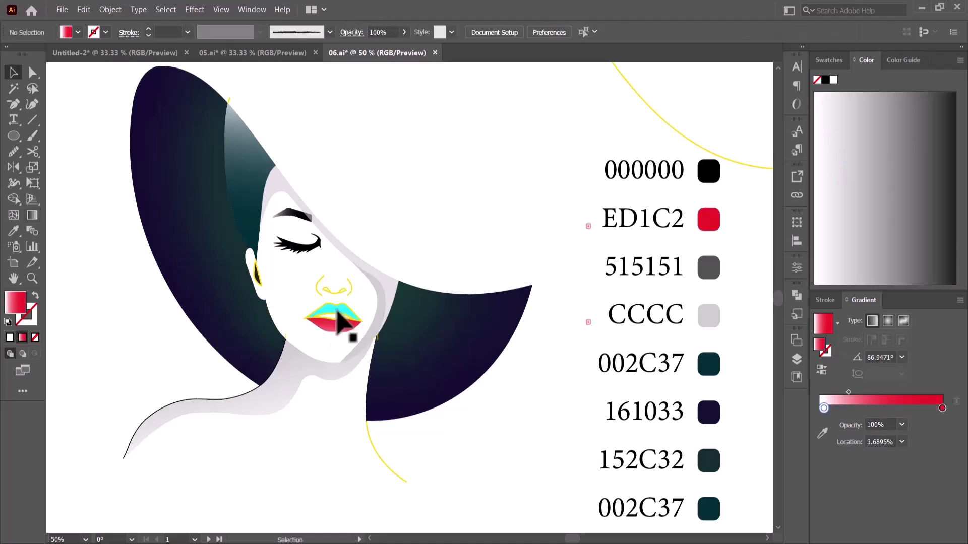
Copy the red lip gradient onto the cyan top lip, running vertically across both lips
{"action": "left_click", "coordinate": [322, 310]}
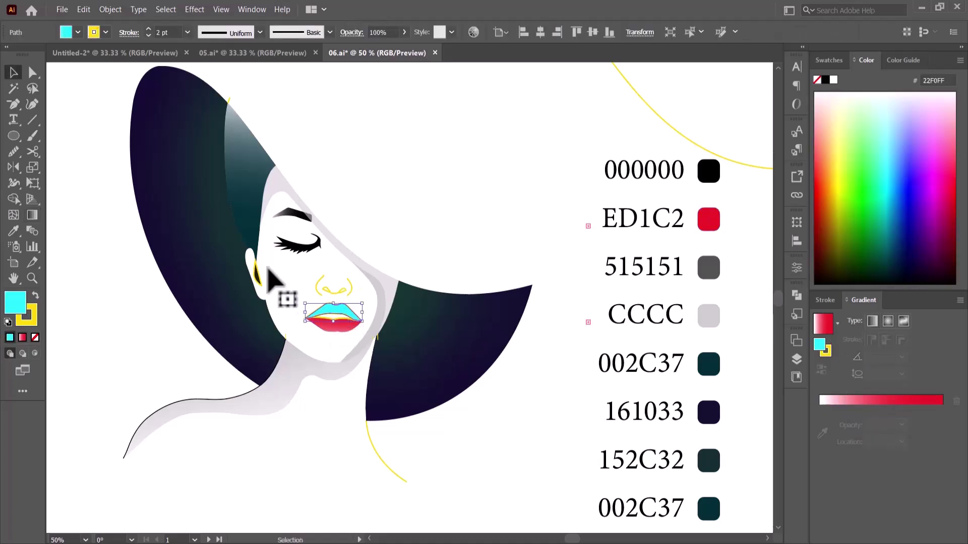
{"action": "left_click", "coordinate": [11, 231]}
{"action": "left_click", "coordinate": [332, 338]}
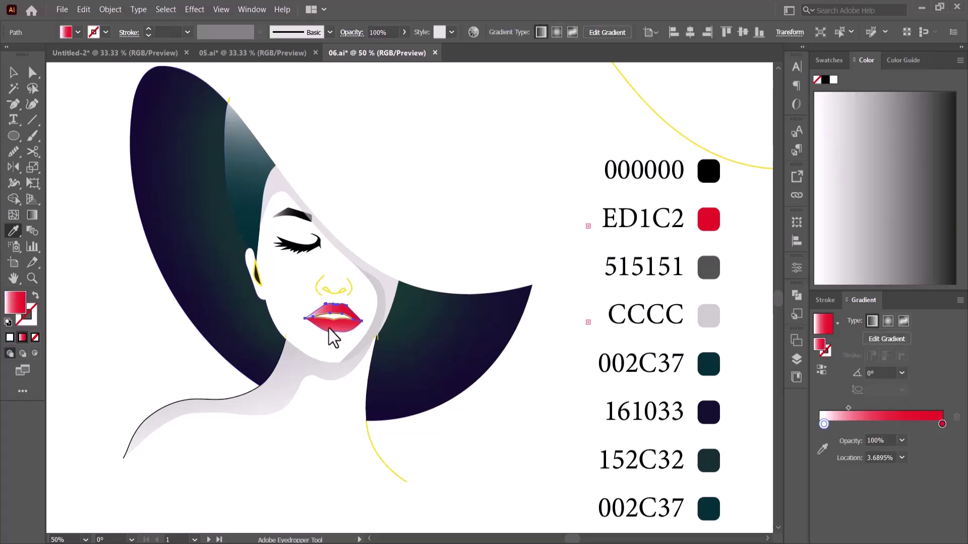
{"action": "left_click", "coordinate": [32, 214]}
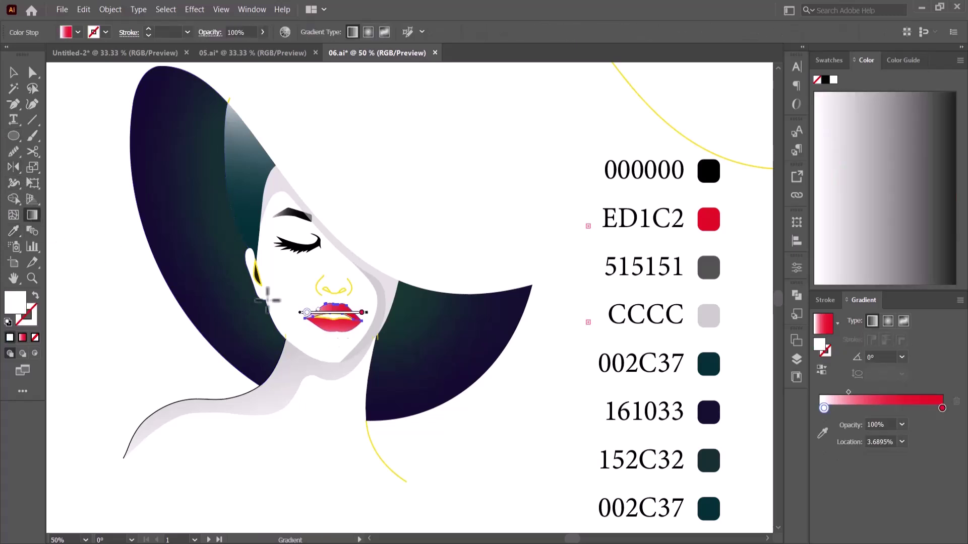
{"action": "left_click_drag", "start_coordinate": [343, 302], "coordinate": [342, 342]}
{"action": "mouse_move", "coordinate": [343, 297]}
{"action": "left_mouse_down"}
{"action": "mouse_move", "coordinate": [342, 285]}
{"action": "mouse_move", "coordinate": [343, 295]}
{"action": "left_mouse_up"}
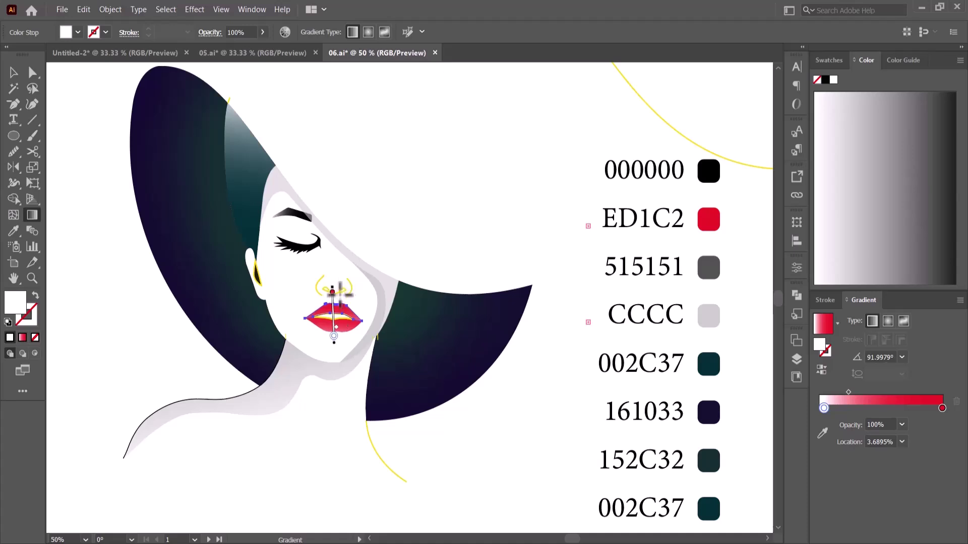
{"action": "left_click", "coordinate": [13, 72]}
{"action": "left_click", "coordinate": [90, 107]}
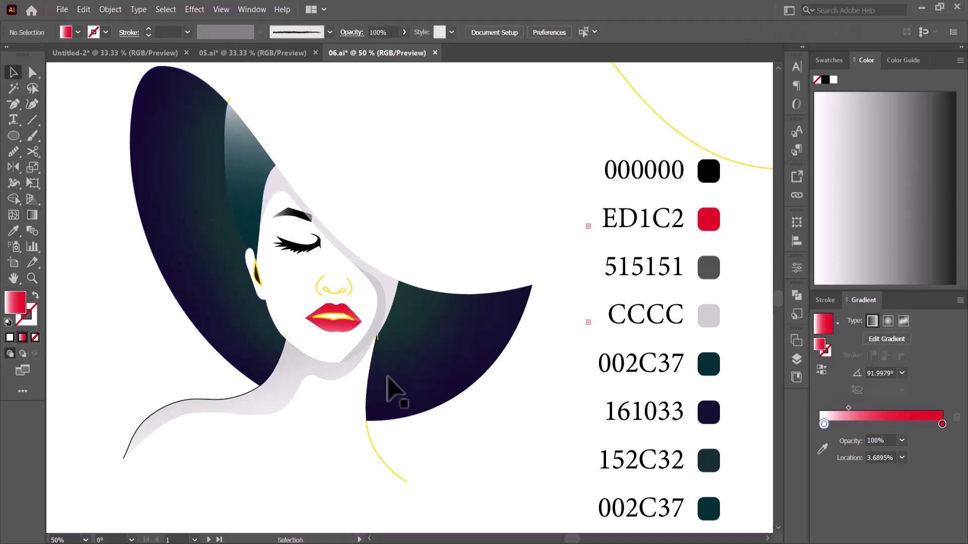
{"action": "left_click", "coordinate": [333, 317]}
{"action": "left_click", "coordinate": [33, 322]}
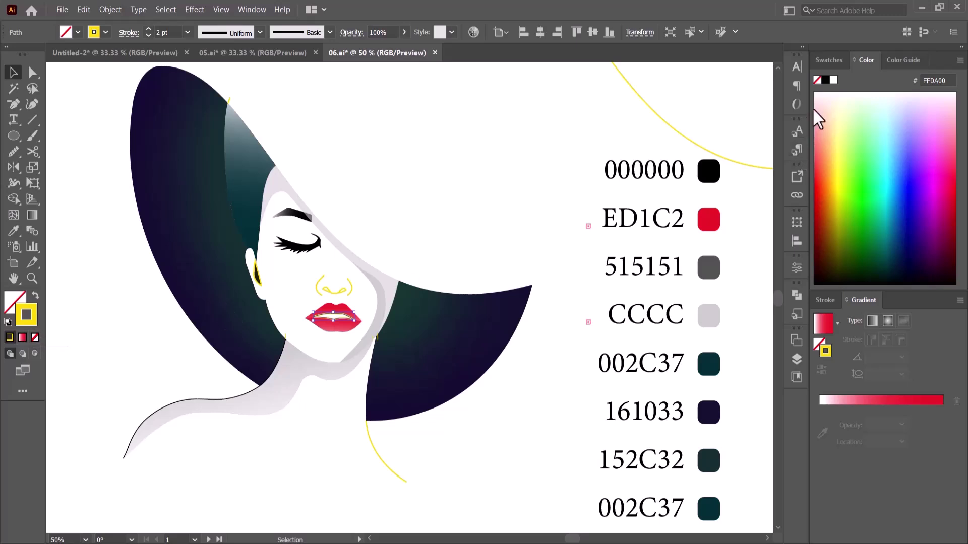
Give the lips and upper lip path a thin black 1 pt outline
{"action": "left_click", "coordinate": [825, 80]}
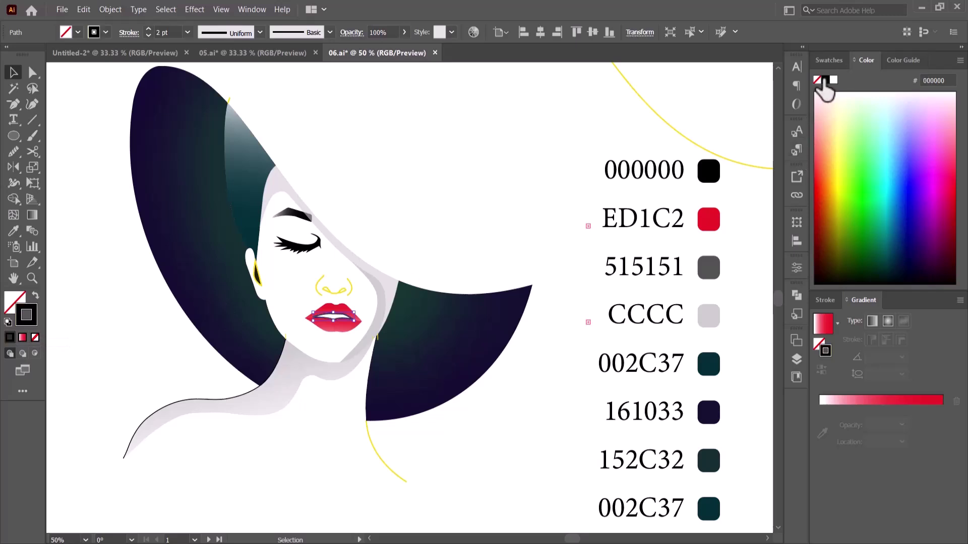
{"action": "left_click", "coordinate": [494, 202]}
{"action": "left_click", "coordinate": [355, 338]}
{"action": "left_click", "coordinate": [35, 338]}
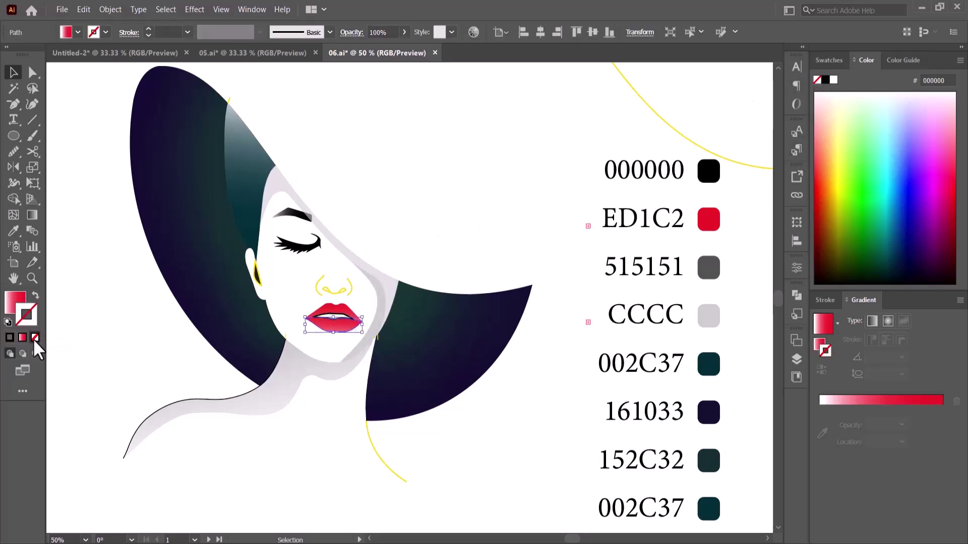
{"action": "left_click", "coordinate": [9, 338]}
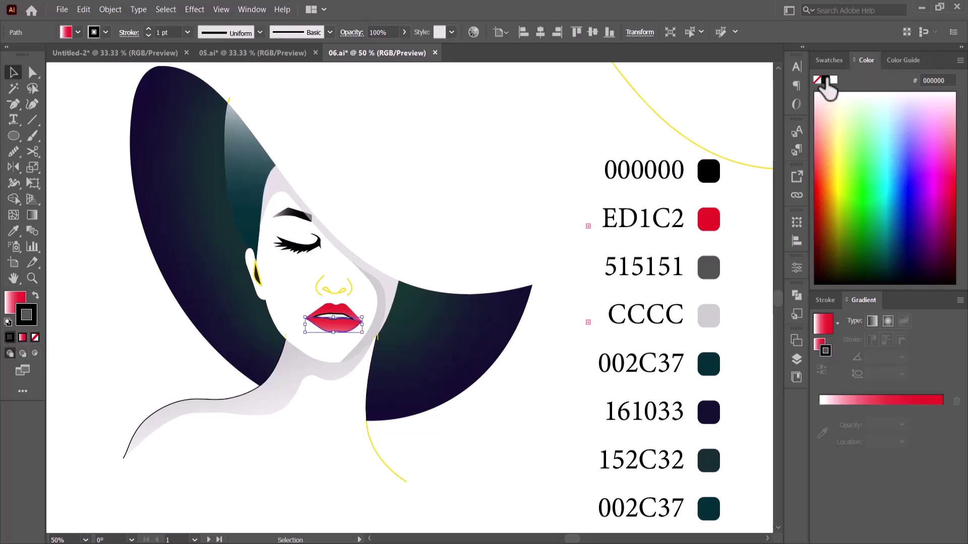
{"action": "left_click", "coordinate": [494, 224]}
{"action": "left_click", "coordinate": [342, 316]}
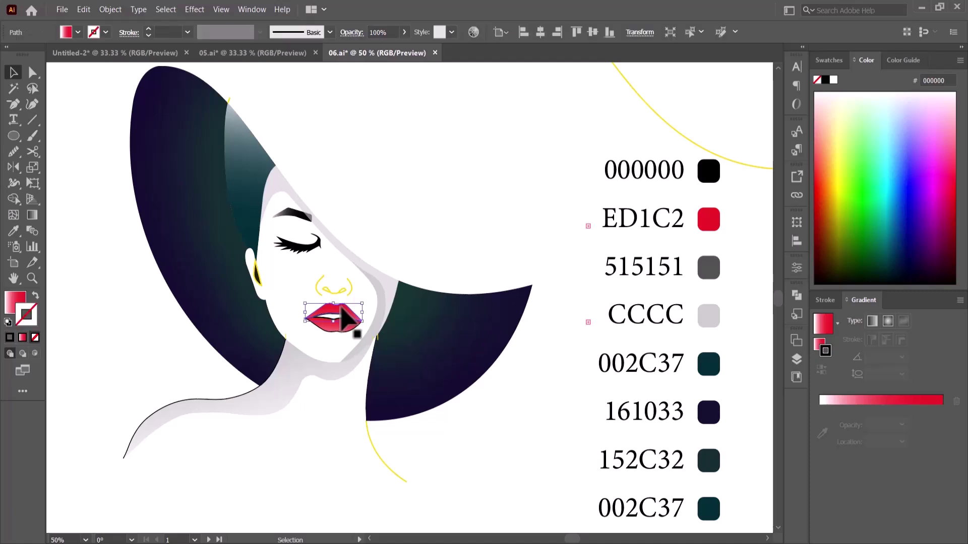
{"action": "left_click", "coordinate": [9, 338]}
{"action": "left_click", "coordinate": [473, 253]}
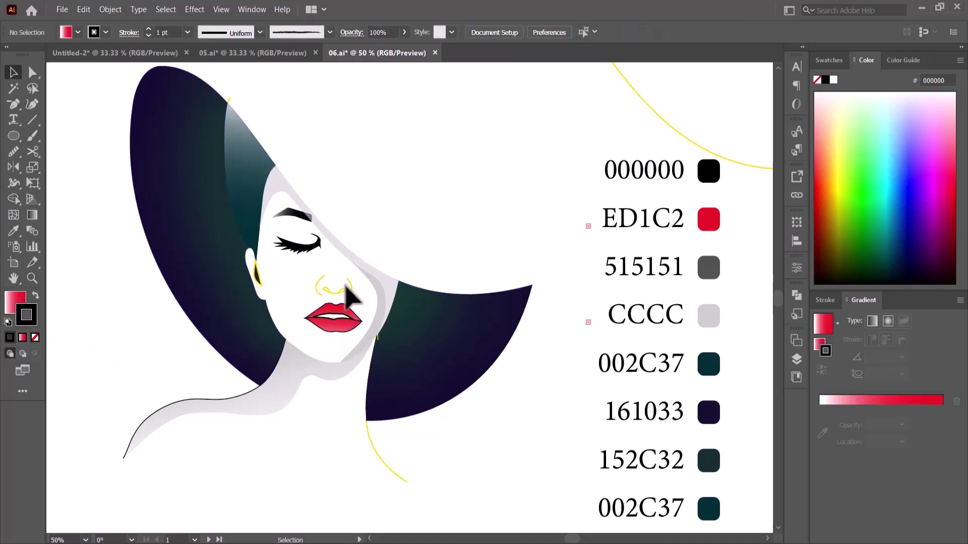
{"action": "left_click", "coordinate": [325, 288]}
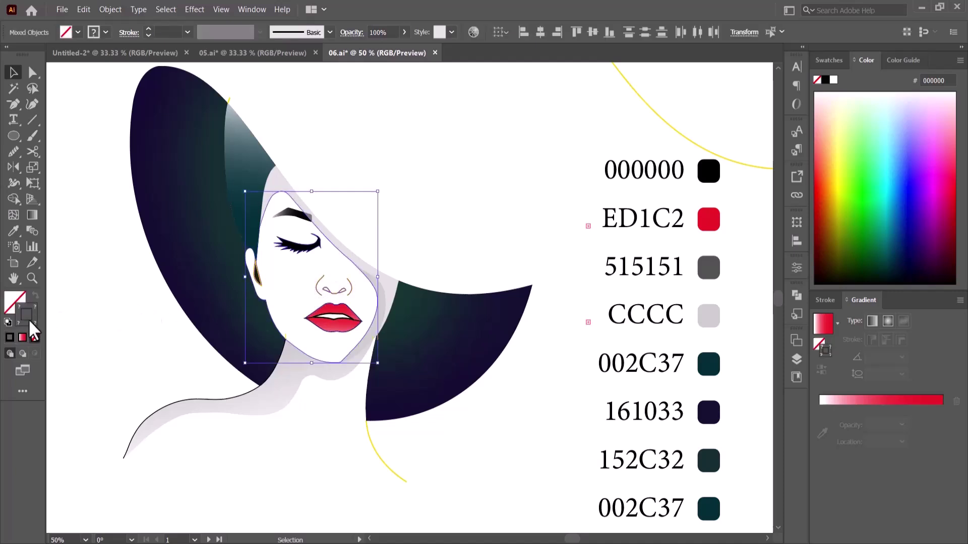
Set the face group's outlines to black and give the lower nose curve a black fill
{"action": "left_click", "coordinate": [9, 337]}
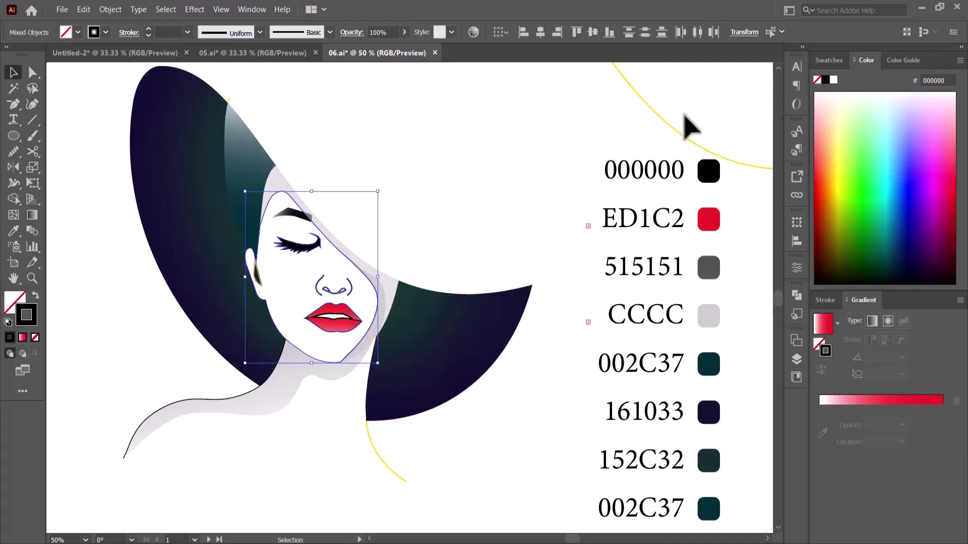
{"action": "left_click", "coordinate": [395, 183]}
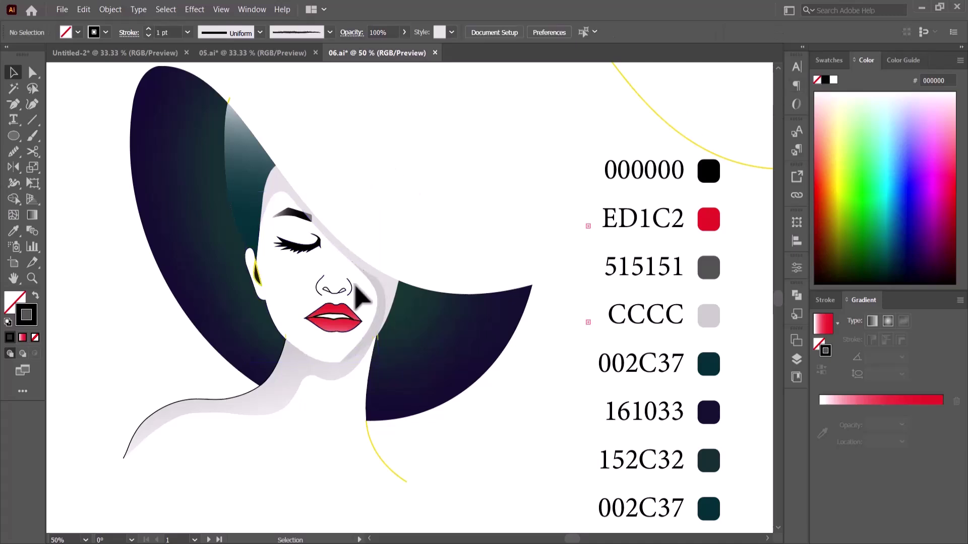
{"action": "left_click", "coordinate": [329, 288]}
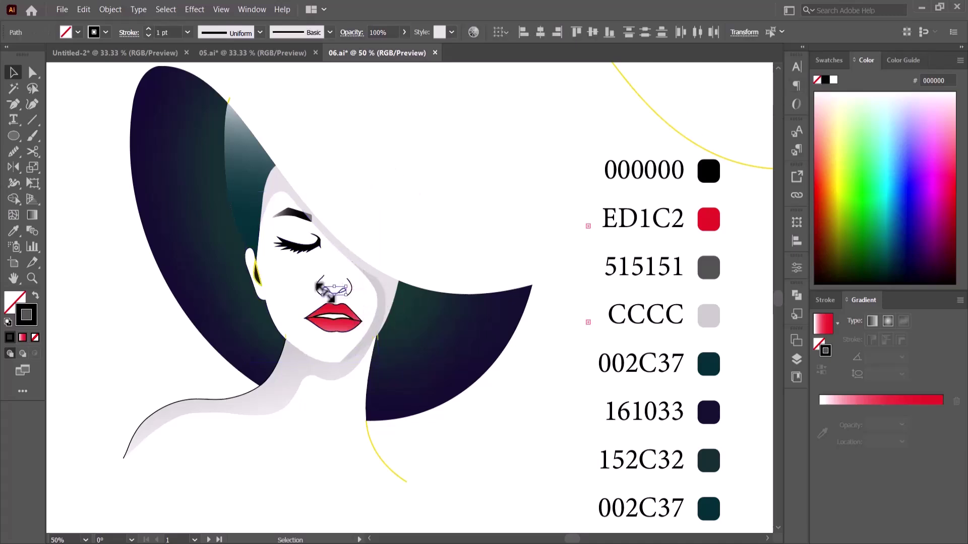
{"action": "left_click", "coordinate": [16, 301]}
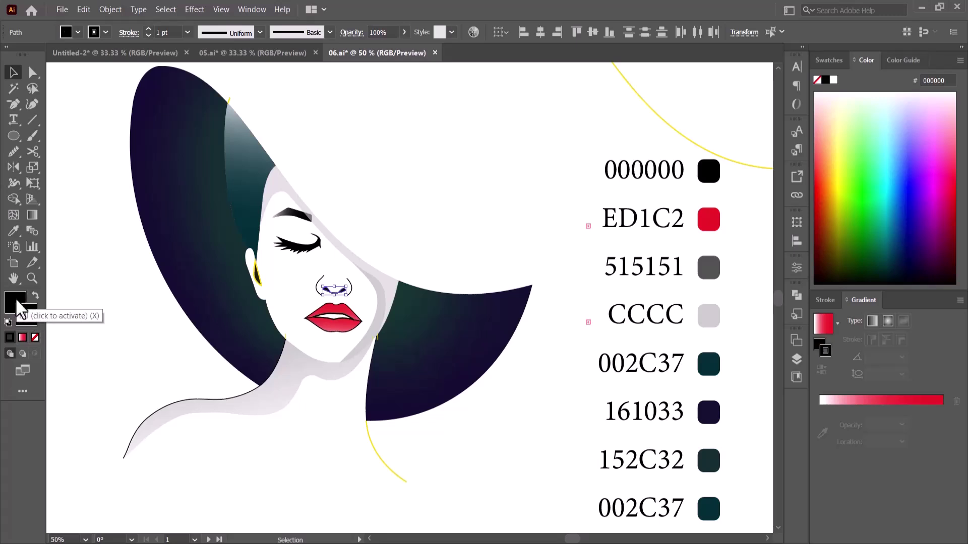
{"action": "left_click", "coordinate": [382, 199]}
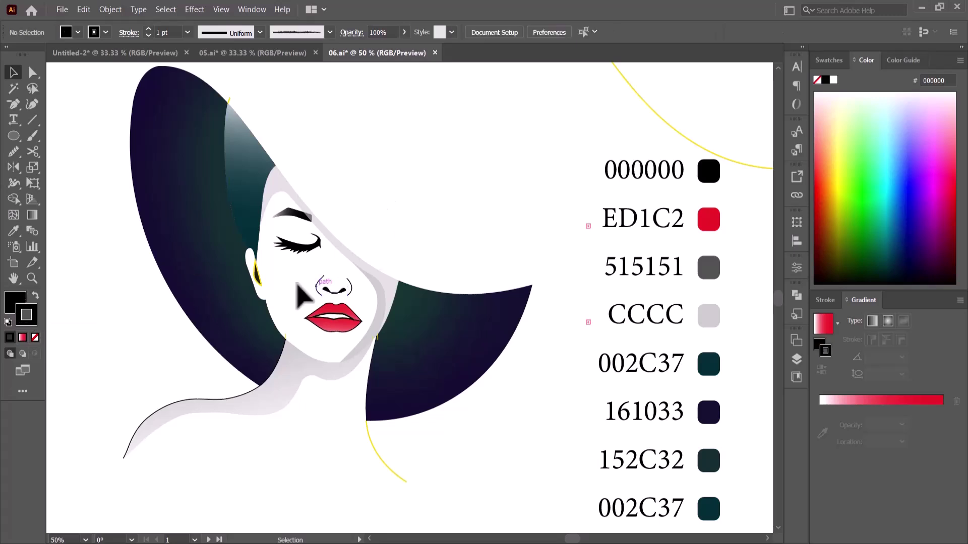
Recolour the yellow ear shape black 000000 and remove its yellow outline
{"action": "left_click", "coordinate": [256, 280]}
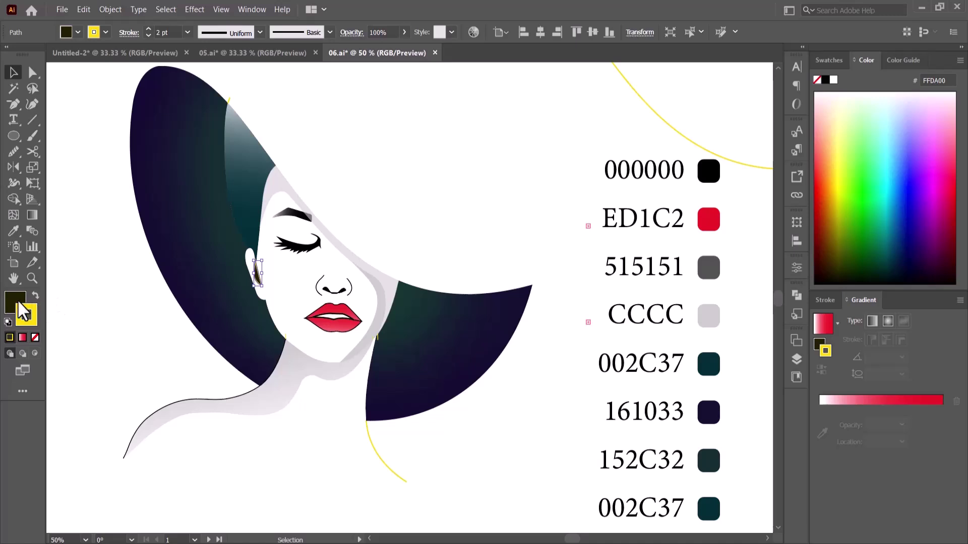
{"action": "left_click", "coordinate": [19, 305]}
{"action": "left_click", "coordinate": [13, 230]}
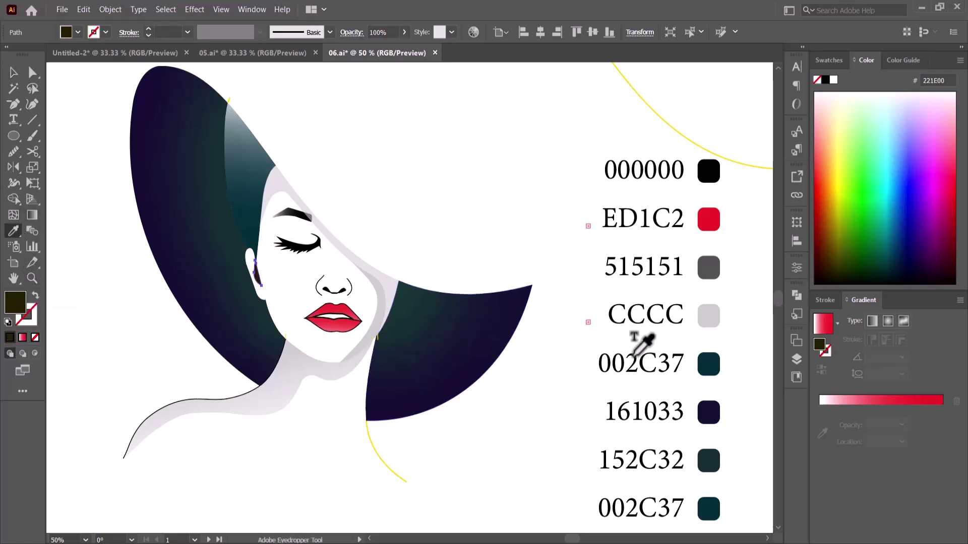
{"action": "left_click", "coordinate": [712, 266]}
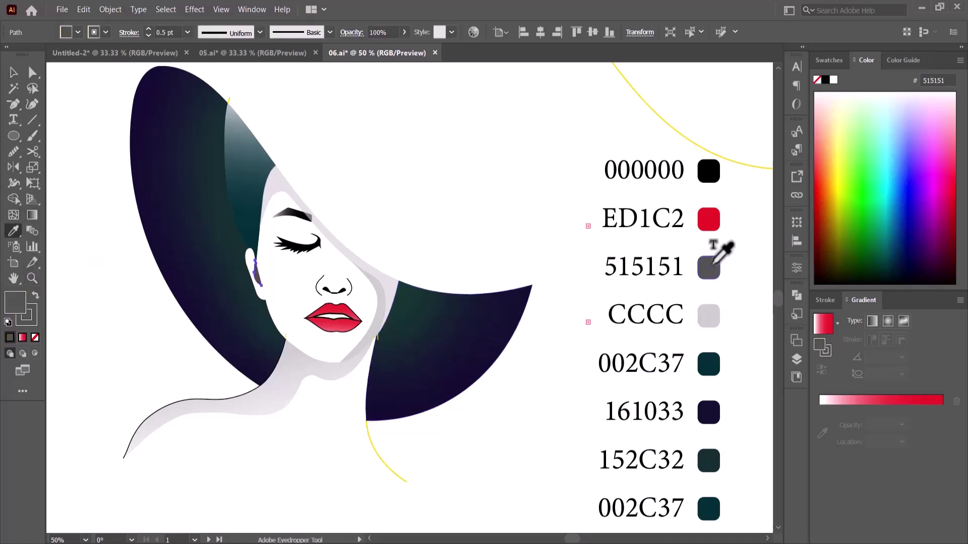
{"action": "left_click", "coordinate": [711, 178]}
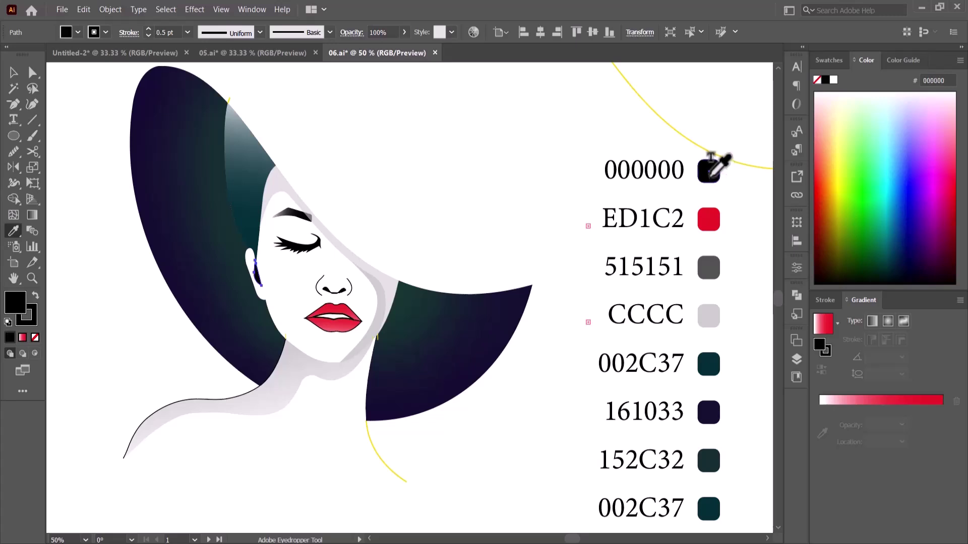
{"action": "left_click", "coordinate": [12, 74]}
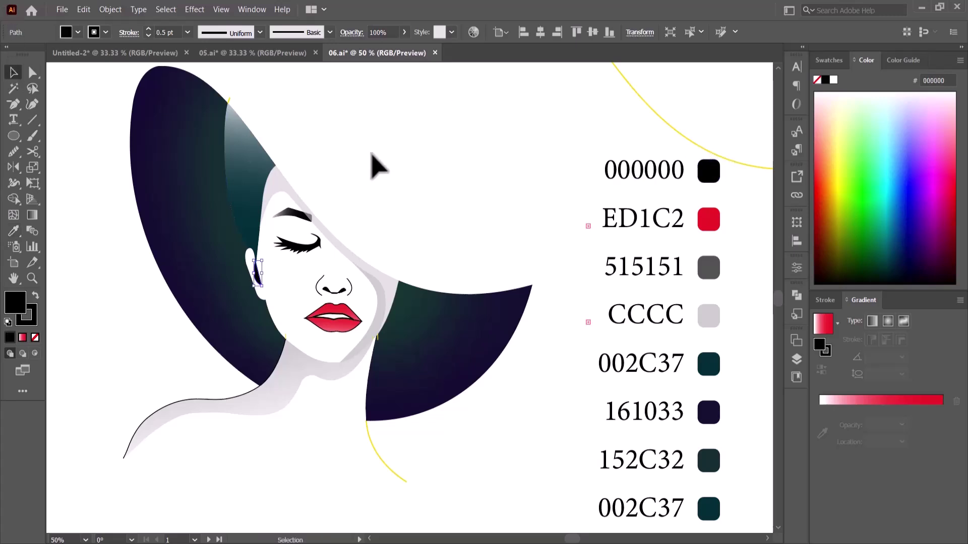
{"action": "left_click", "coordinate": [373, 165]}
Give the neck curve below the hat a black 000000 stroke with no fill
{"action": "left_click", "coordinate": [374, 449]}
{"action": "left_click", "coordinate": [402, 472]}
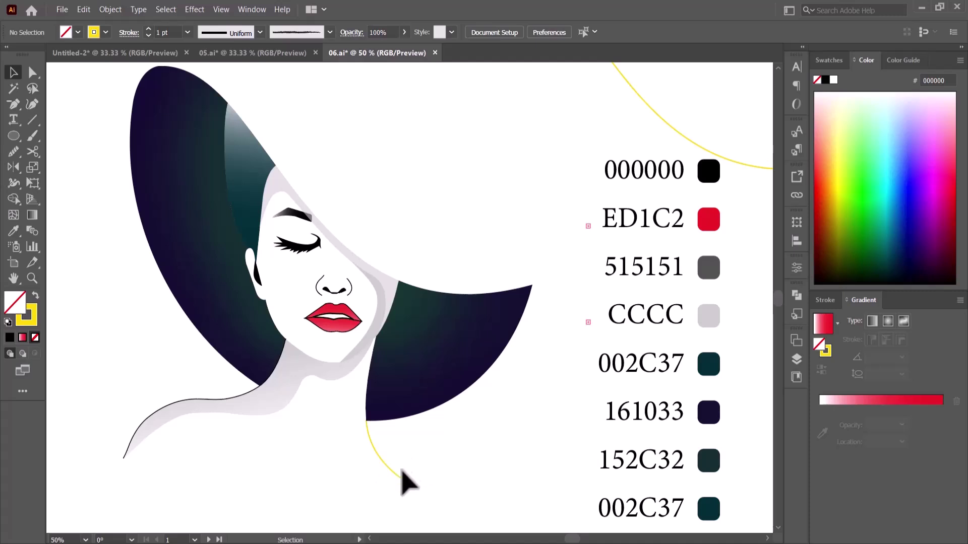
{"action": "left_click", "coordinate": [398, 476]}
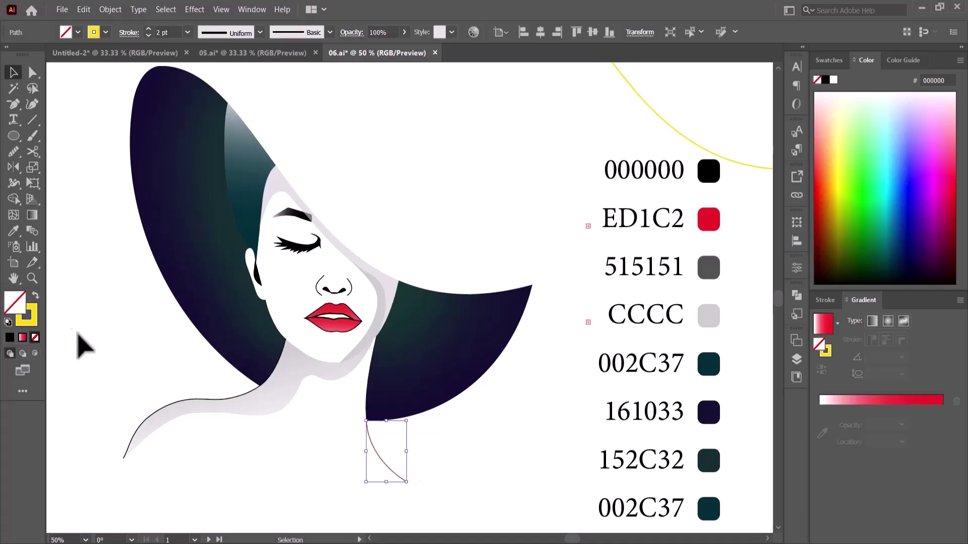
{"action": "left_click", "coordinate": [33, 315]}
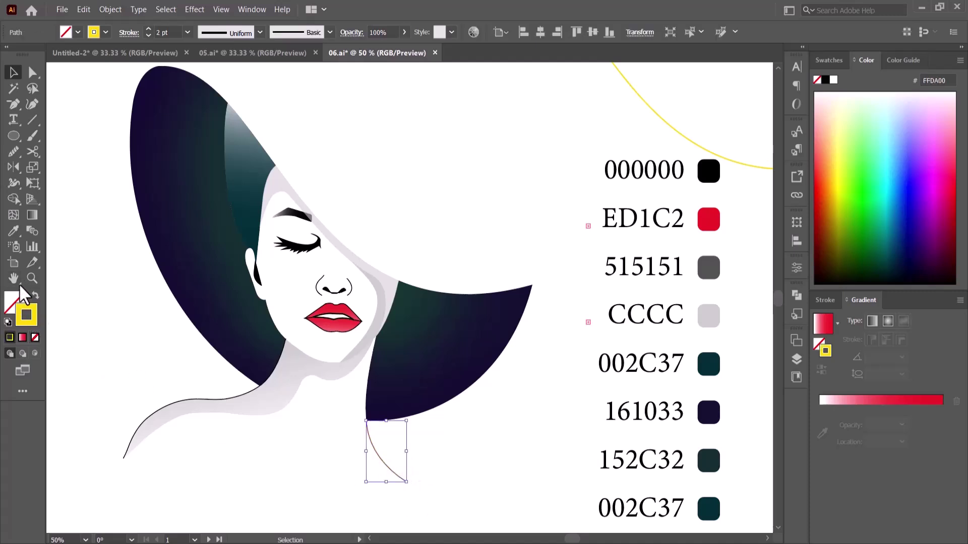
{"action": "left_click", "coordinate": [13, 231]}
{"action": "left_click", "coordinate": [708, 174]}
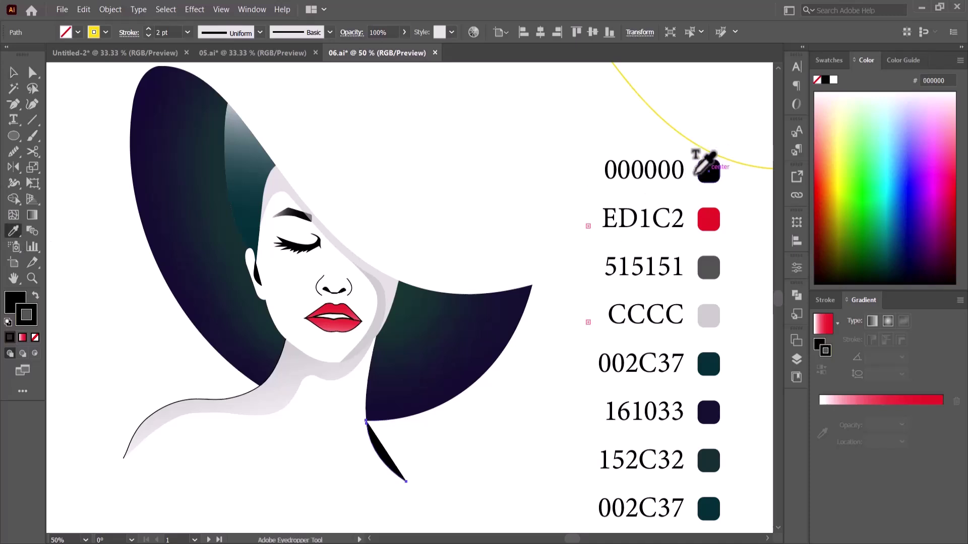
{"action": "left_click", "coordinate": [35, 337]}
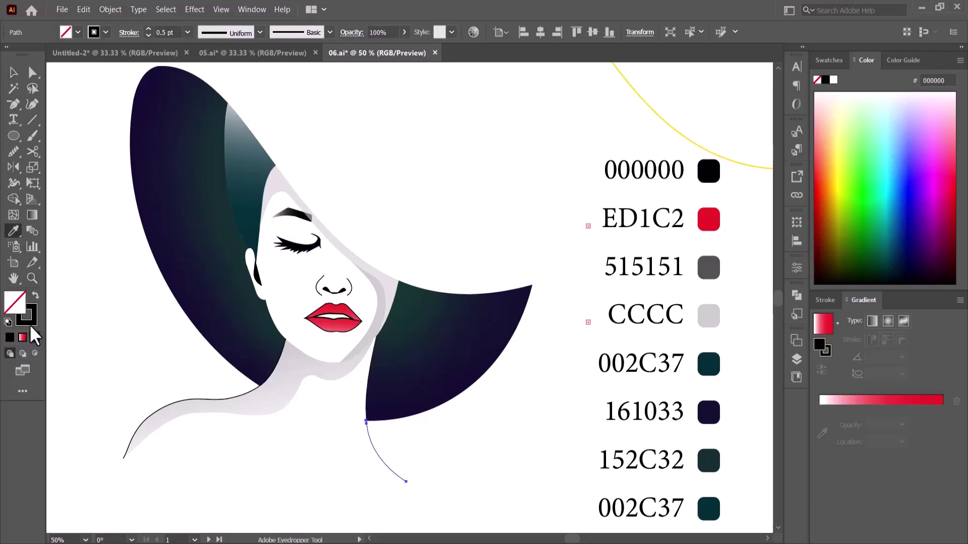
{"action": "left_click", "coordinate": [13, 72]}
{"action": "left_click", "coordinate": [132, 348]}
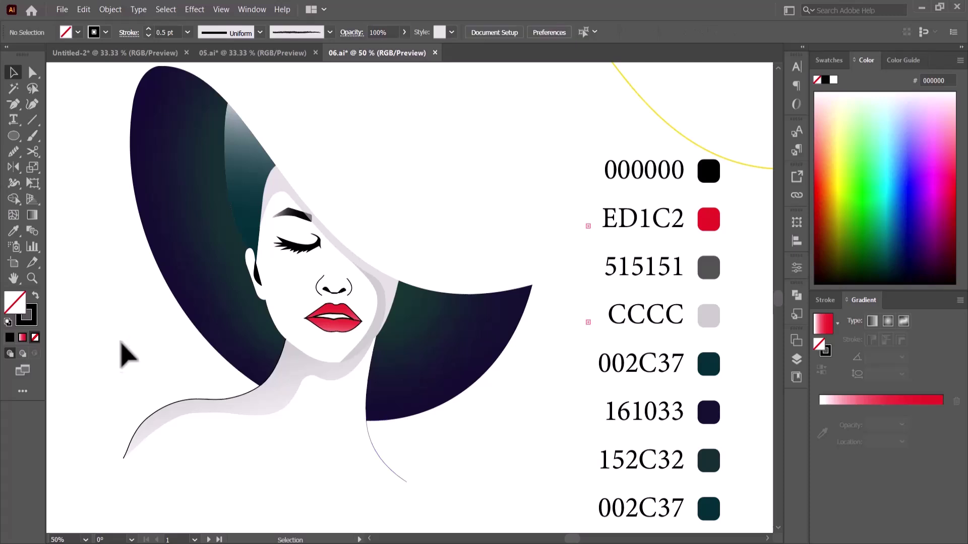
{"action": "left_click_drag", "start_coordinate": [436, 499], "coordinate": [375, 457]}
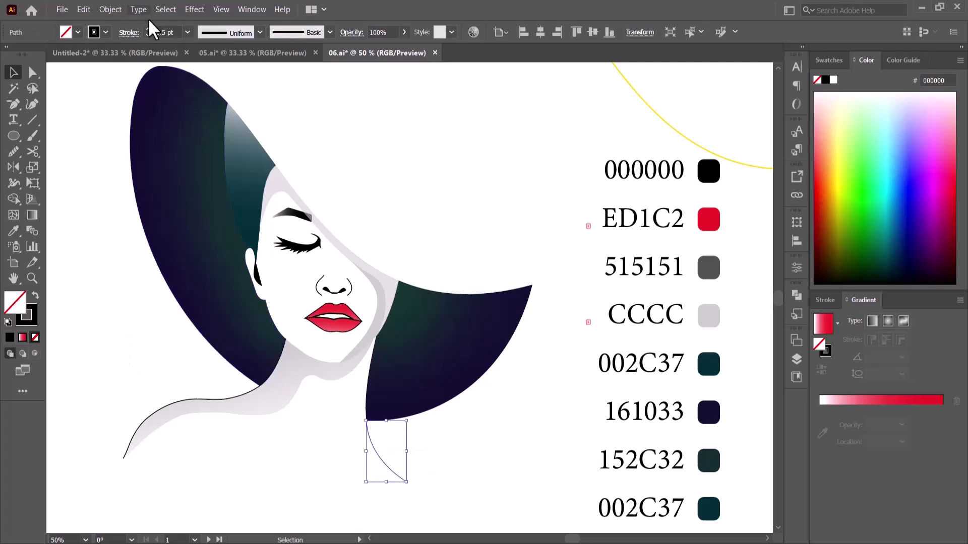
{"action": "left_click", "coordinate": [436, 160]}
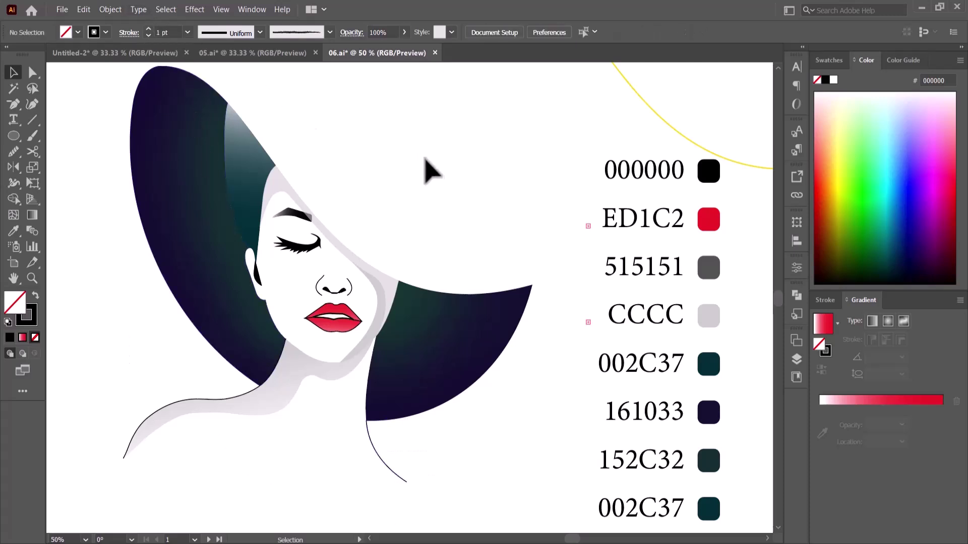
Move the yellow curve onto the hat brim and nudge the outline slightly down
{"action": "key", "text": "ctrl+minus"}
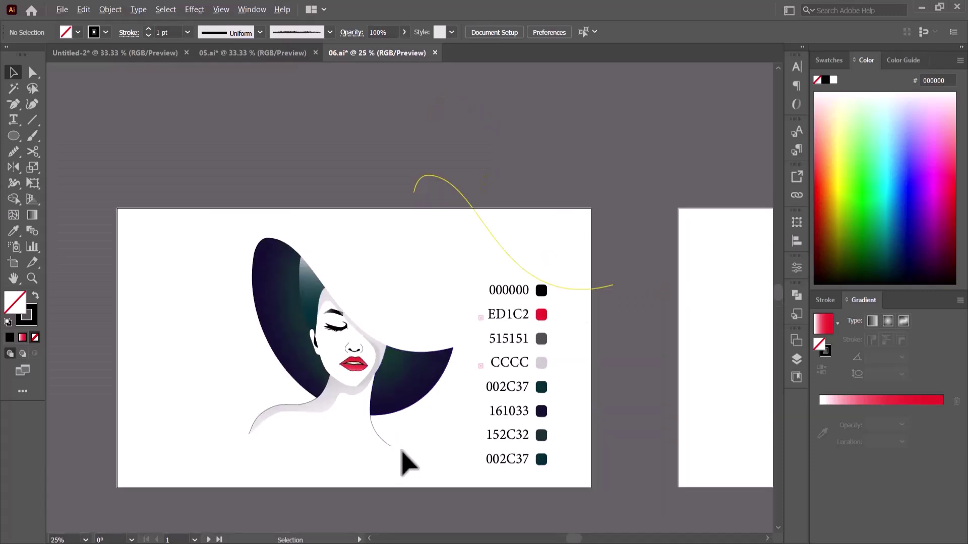
{"action": "left_click_drag", "start_coordinate": [556, 171], "coordinate": [334, 242]}
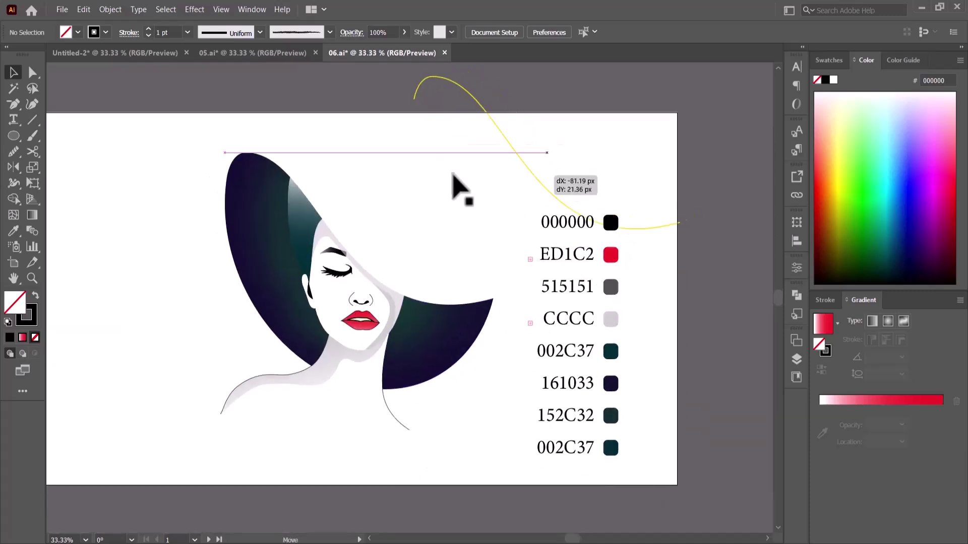
{"action": "left_click_drag", "start_coordinate": [339, 246], "coordinate": [346, 252]}
{"action": "scroll", "coordinate": [495, 308], "scroll_direction": "up", "scroll_amount": 7}
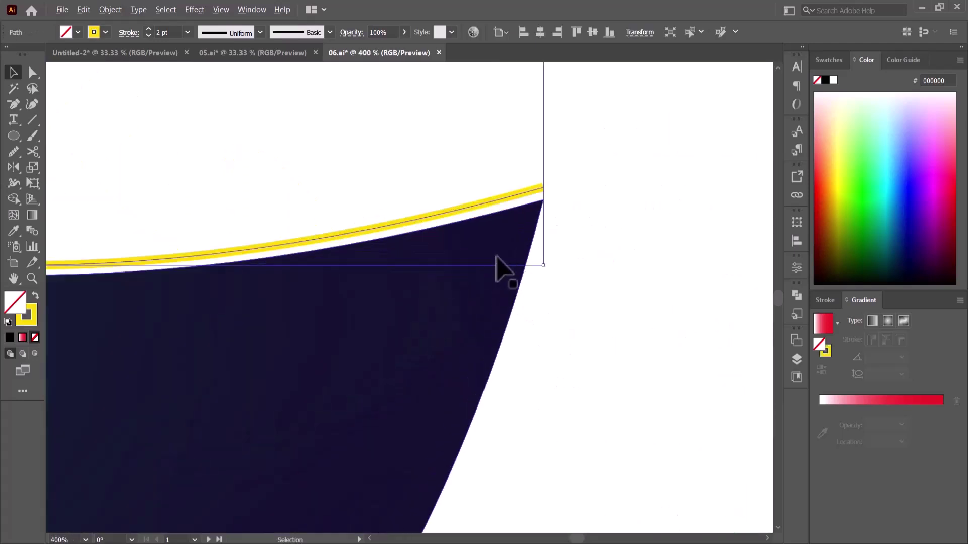
{"action": "left_click_drag", "start_coordinate": [508, 194], "coordinate": [505, 206]}
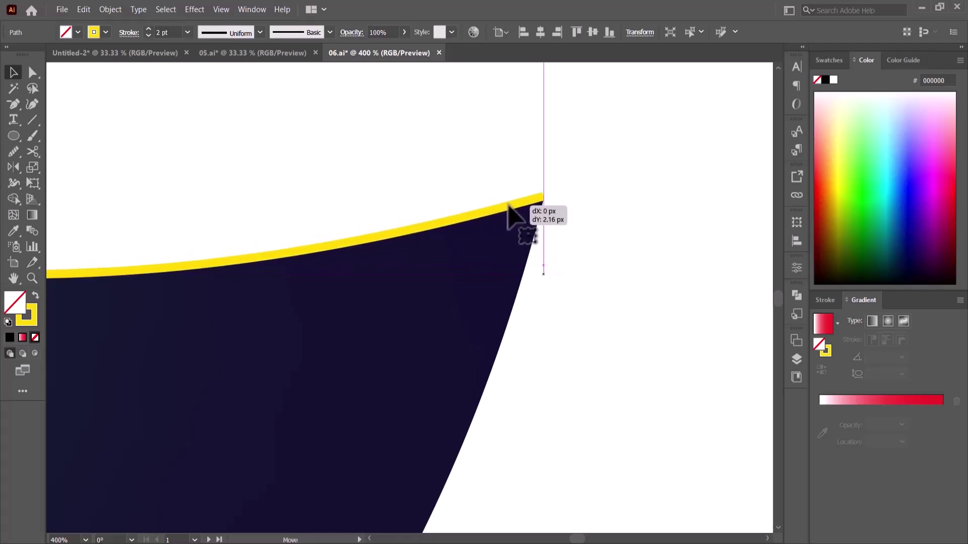
{"action": "left_click_drag", "start_coordinate": [505, 207], "coordinate": [510, 217]}
{"action": "scroll", "coordinate": [504, 282], "scroll_direction": "down", "scroll_amount": 3}
{"action": "scroll", "coordinate": [527, 330], "scroll_direction": "down", "scroll_amount": 2}
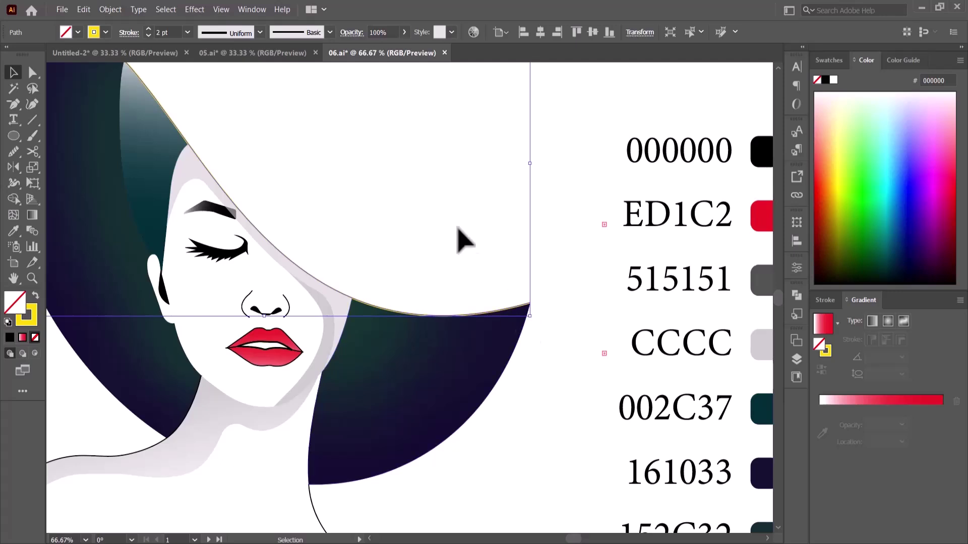
{"action": "mouse_move", "coordinate": [460, 237]}
{"action": "left_mouse_down"}
{"action": "mouse_move", "coordinate": [501, 320]}
{"action": "mouse_move", "coordinate": [469, 252]}
{"action": "left_mouse_up"}
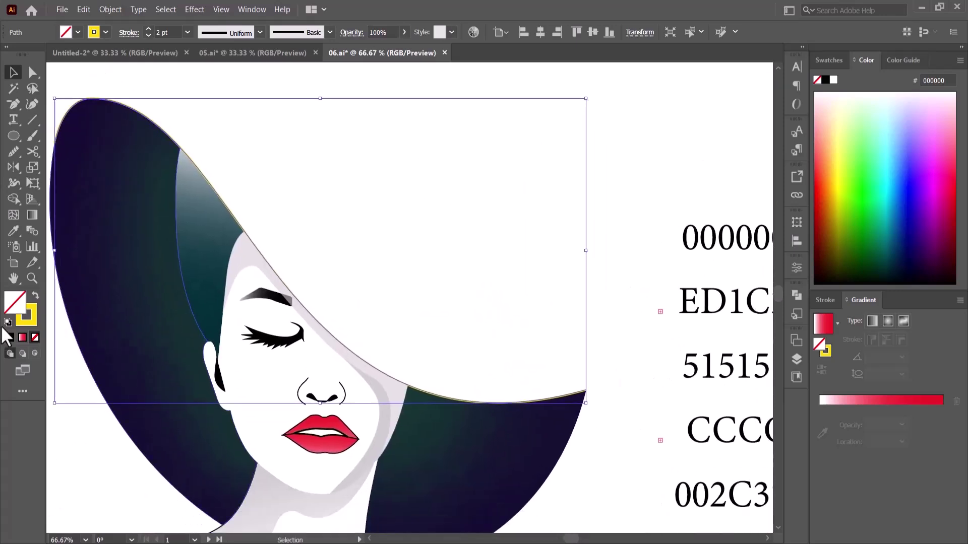
Give the hat brim outline a grey 515151 stroke, 4 pt wide
{"action": "left_click", "coordinate": [34, 316]}
{"action": "left_click", "coordinate": [13, 231]}
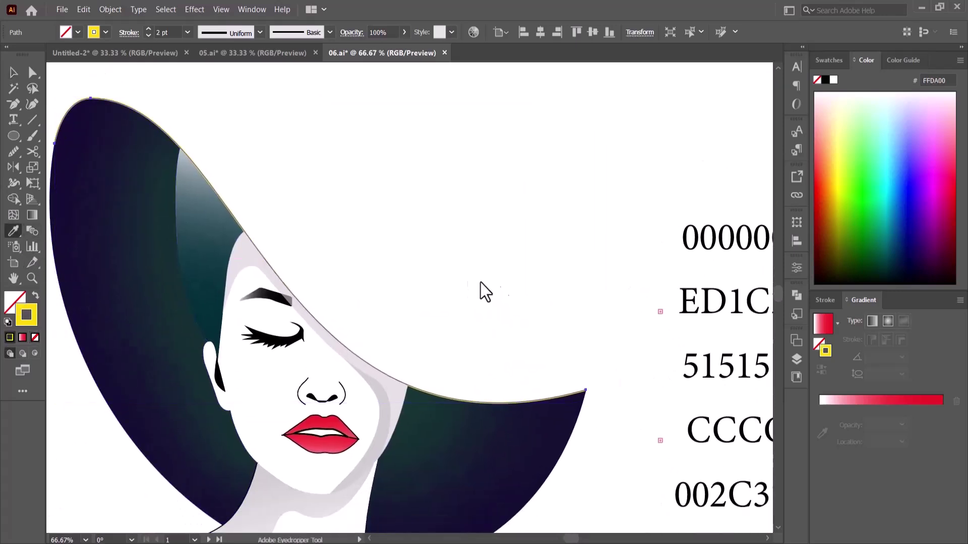
{"action": "left_click_drag", "start_coordinate": [480, 283], "coordinate": [331, 257]}
{"action": "left_click_drag", "start_coordinate": [384, 225], "coordinate": [516, 235]}
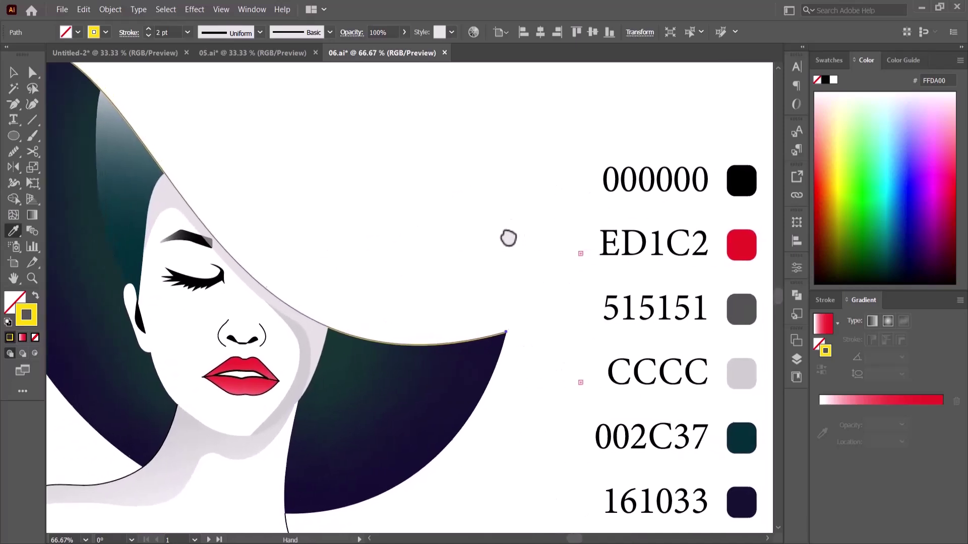
{"action": "left_click", "coordinate": [738, 315]}
{"action": "key", "text": "ctrl+minus"}
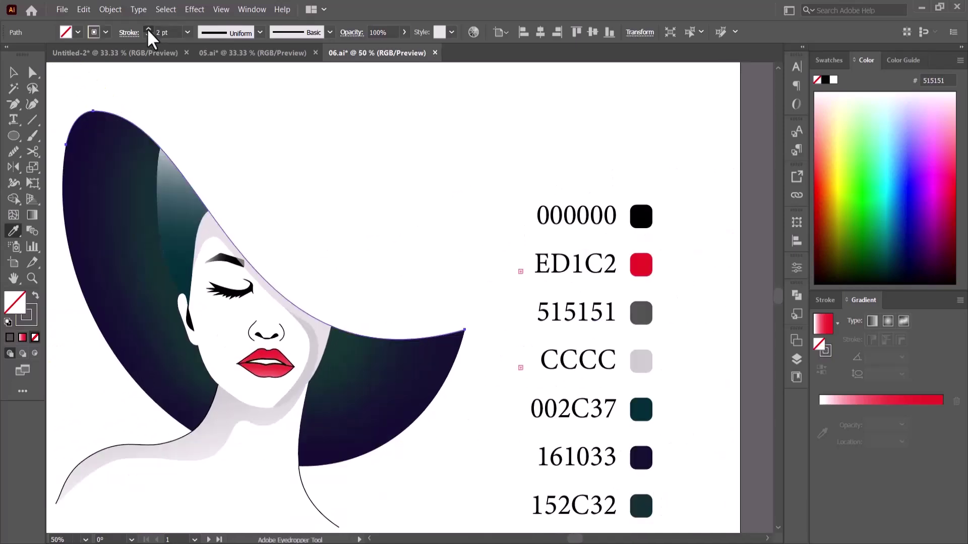
{"action": "left_click", "coordinate": [149, 29]}
{"action": "left_click", "coordinate": [148, 29]}
{"action": "left_click", "coordinate": [148, 28]}
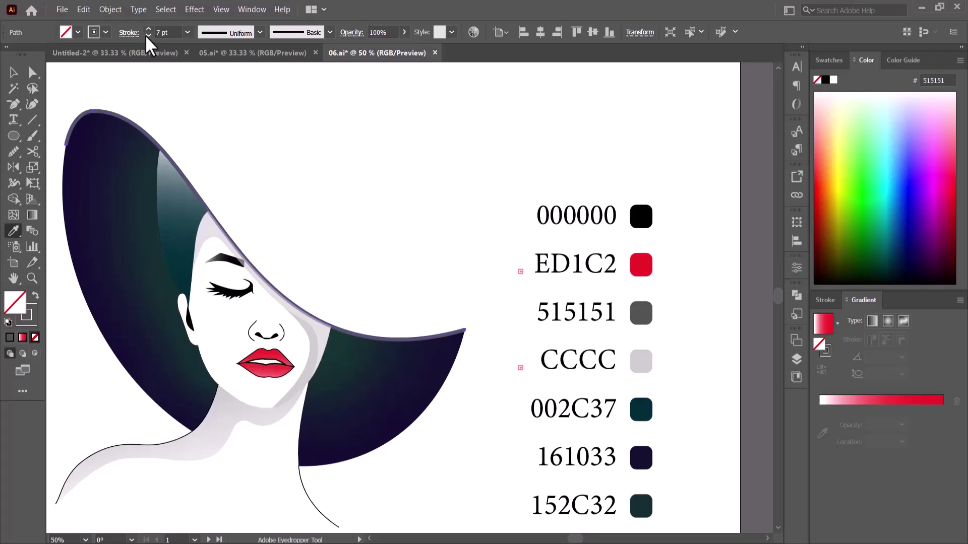
{"action": "left_click", "coordinate": [146, 35]}
{"action": "left_click", "coordinate": [145, 35]}
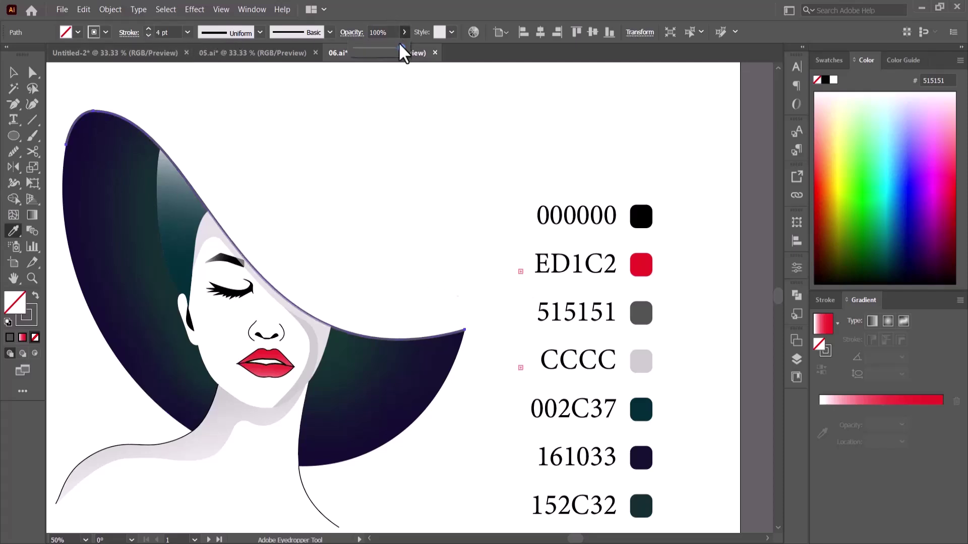
{"action": "left_click", "coordinate": [14, 73]}
{"action": "left_click", "coordinate": [338, 155]}
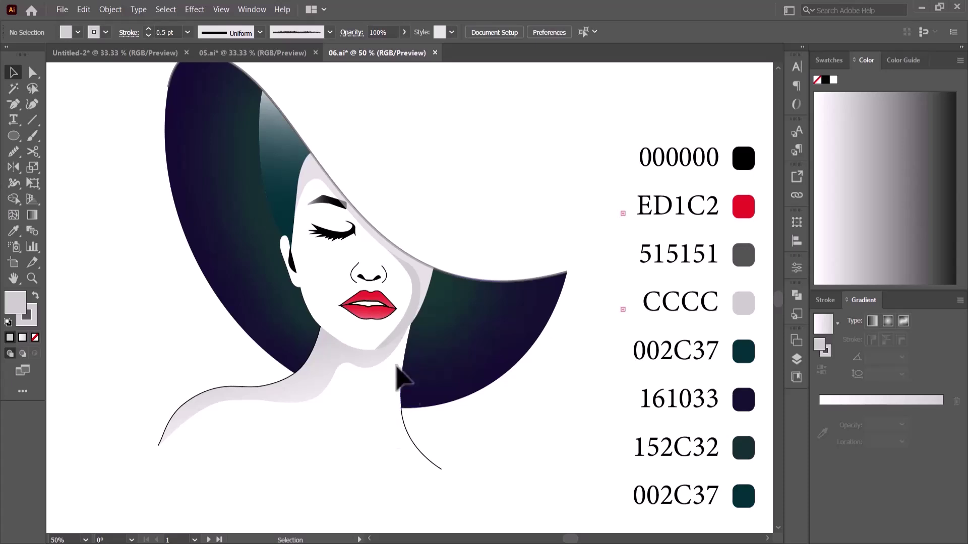
Fill the jaw-side cheek shadow with a linear gradient fading to 0% opacity, no stroke
{"action": "left_click", "coordinate": [401, 347]}
{"action": "left_click_drag", "start_coordinate": [449, 418], "coordinate": [425, 428]}
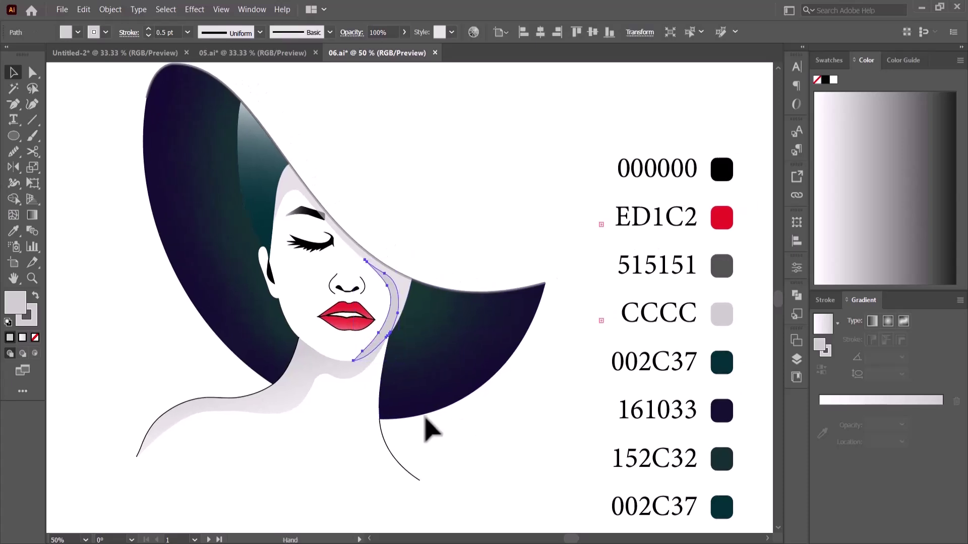
{"action": "left_click", "coordinate": [23, 338]}
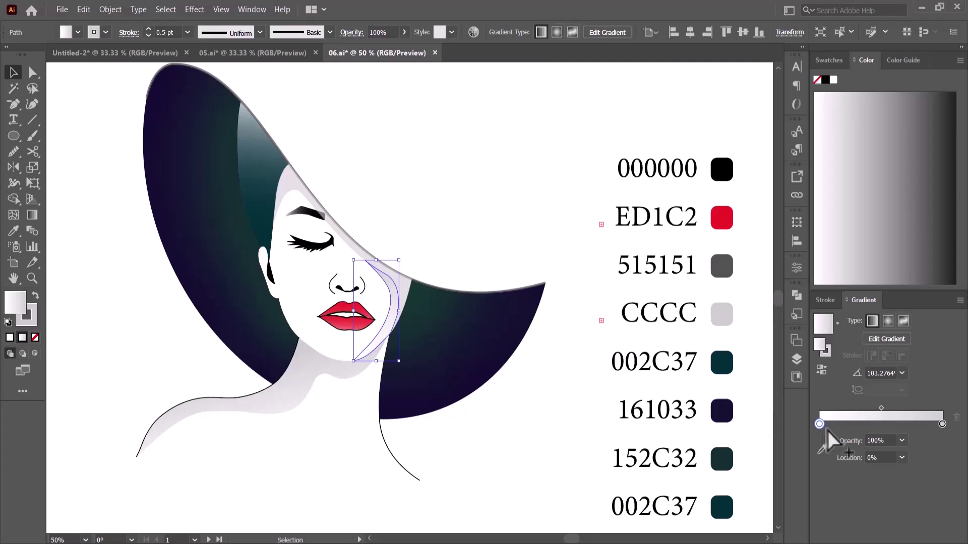
{"action": "left_click", "coordinate": [902, 441]}
{"action": "left_click", "coordinate": [918, 285]}
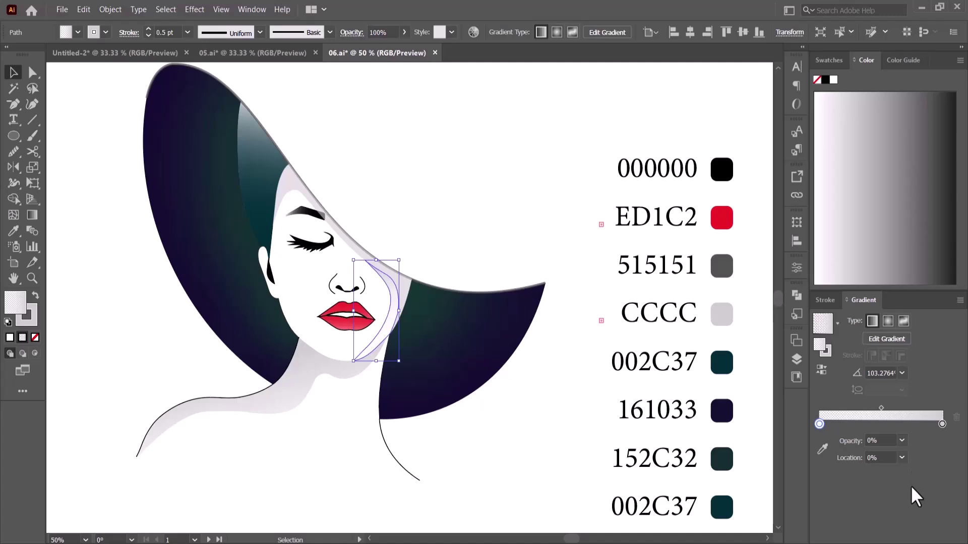
{"action": "left_click", "coordinate": [524, 418]}
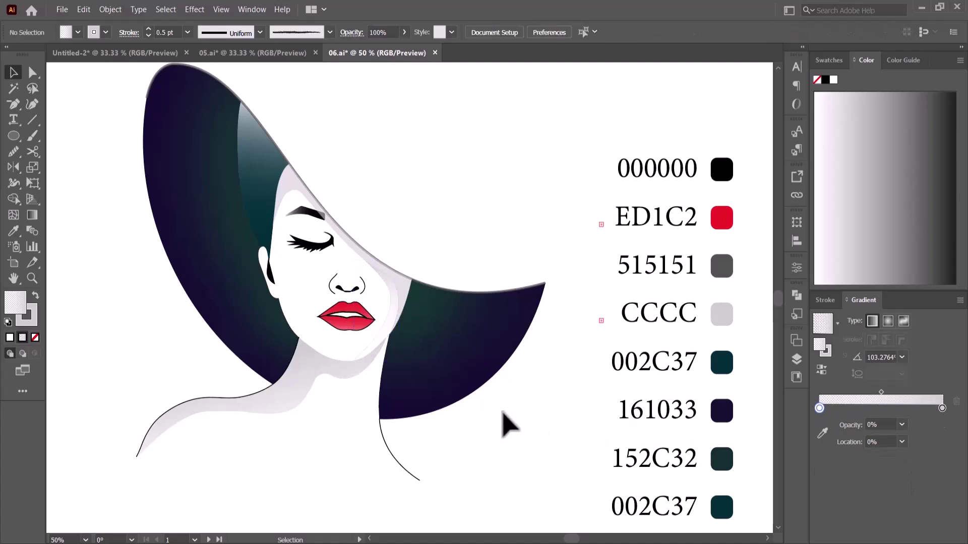
{"action": "left_click", "coordinate": [374, 347]}
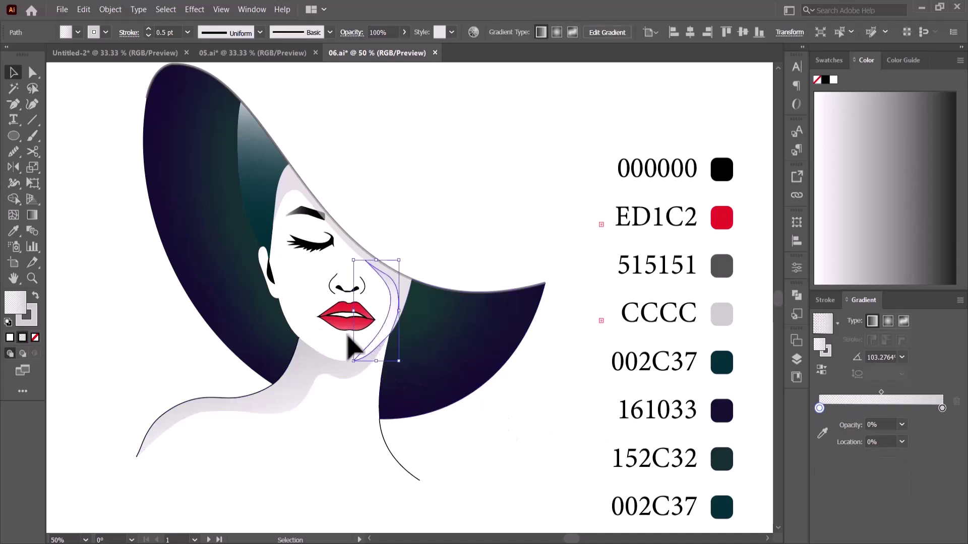
{"action": "left_click", "coordinate": [34, 337]}
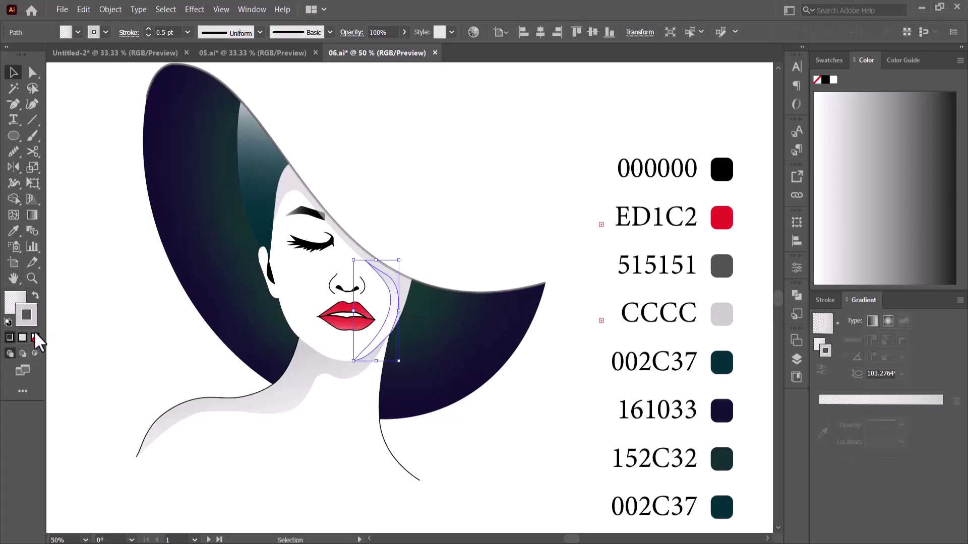
Set the scarf gradient's end stop to teal 002C37 and angle it downward across the scarf
{"action": "left_click", "coordinate": [262, 419]}
{"action": "scroll", "coordinate": [299, 413], "scroll_direction": "down", "scroll_amount": 2}
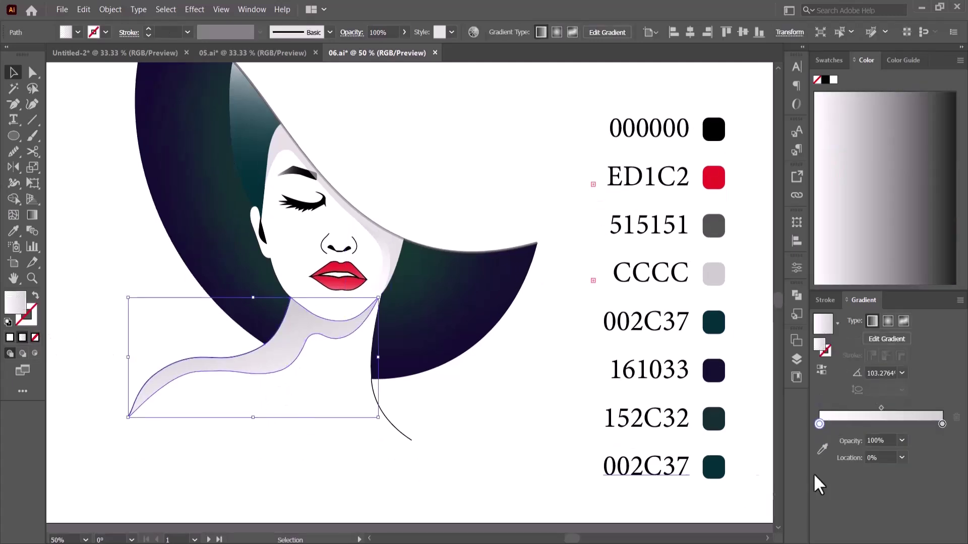
{"action": "left_click", "coordinate": [942, 423]}
{"action": "left_click", "coordinate": [822, 449]}
{"action": "left_click", "coordinate": [713, 323]}
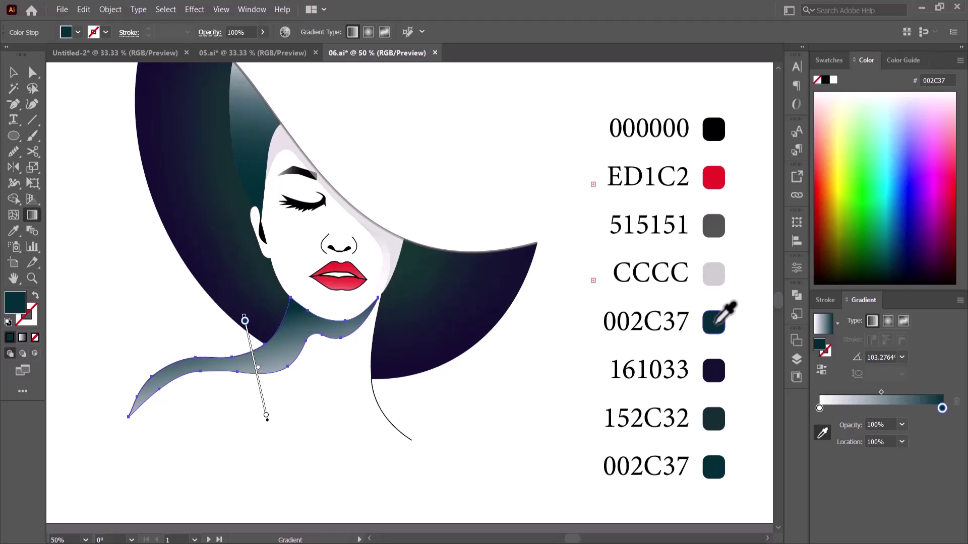
{"action": "left_click_drag", "start_coordinate": [266, 415], "coordinate": [289, 437]}
{"action": "mouse_move", "coordinate": [244, 320]}
{"action": "left_mouse_down"}
{"action": "mouse_move", "coordinate": [255, 307]}
{"action": "mouse_move", "coordinate": [242, 304]}
{"action": "left_mouse_up"}
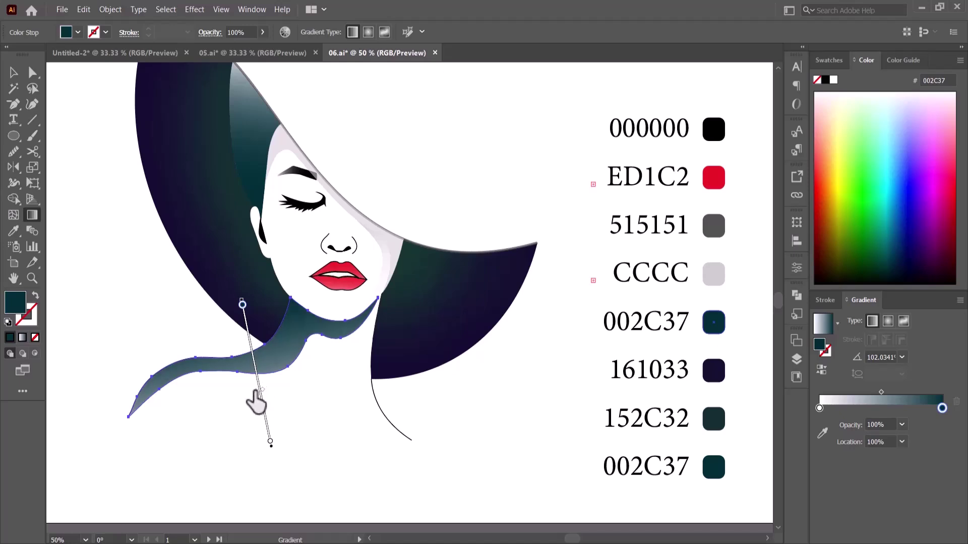
{"action": "left_click", "coordinate": [13, 72]}
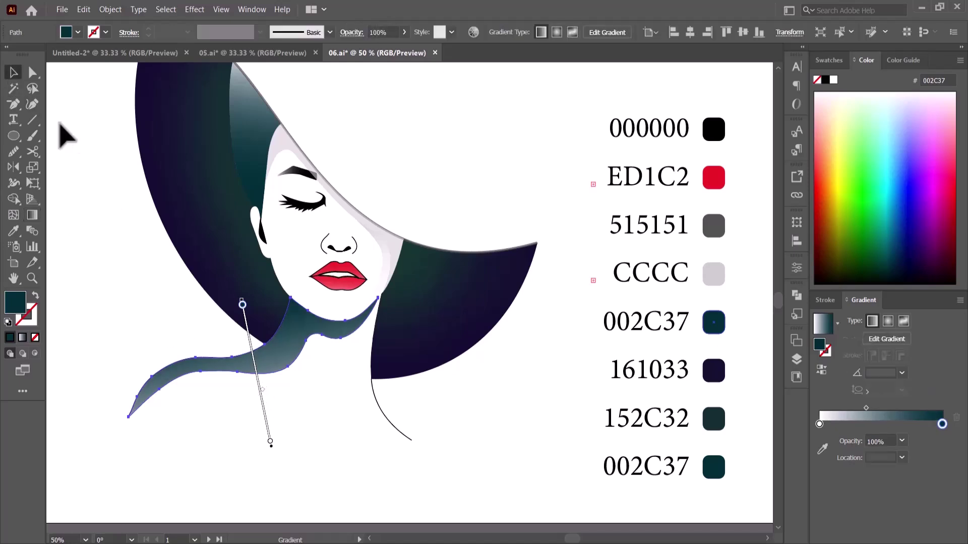
{"action": "left_click", "coordinate": [78, 173]}
{"action": "scroll", "coordinate": [303, 428], "scroll_direction": "left", "scroll_amount": 2}
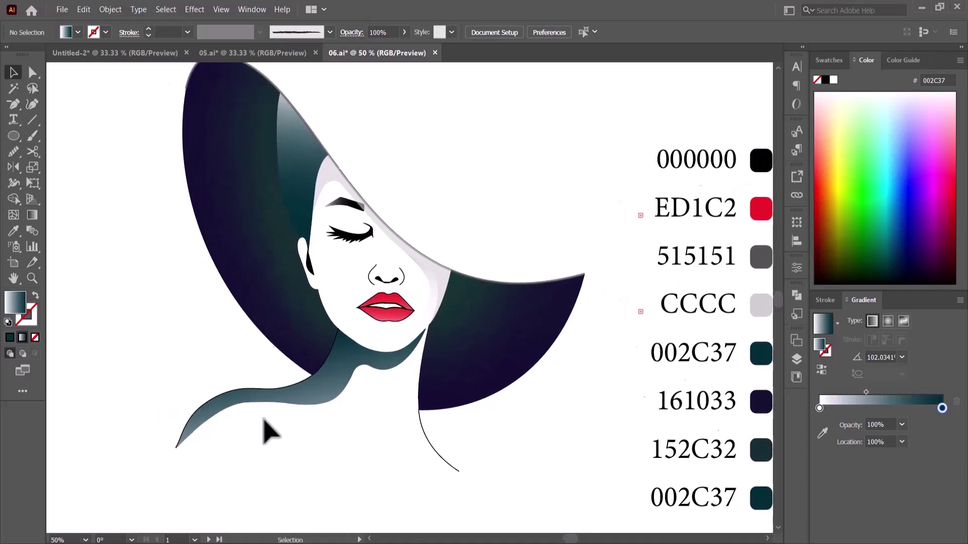
{"action": "left_click", "coordinate": [207, 404]}
Apply tapered width profiles to the scarf outline and the curve below the brim, then zoom out
{"action": "left_click", "coordinate": [252, 32]}
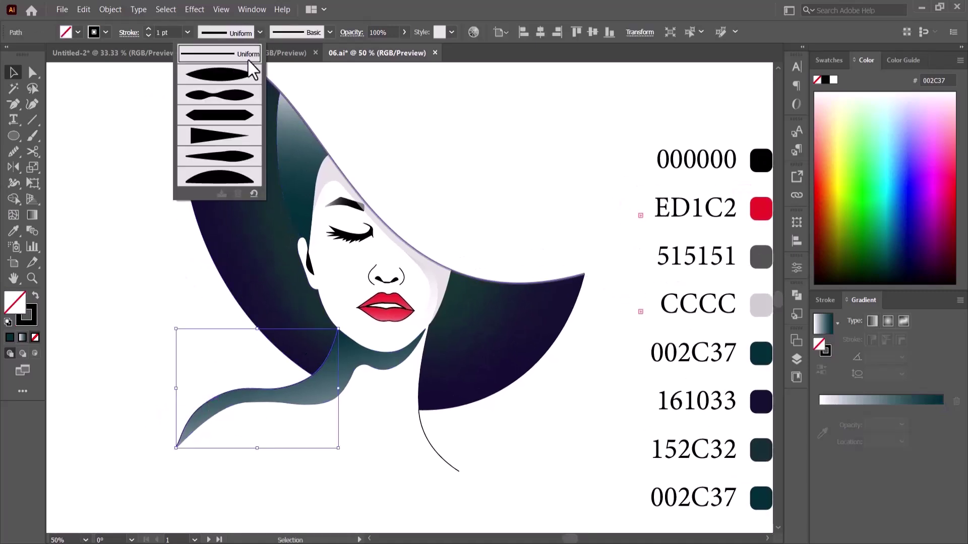
{"action": "left_click", "coordinate": [244, 156]}
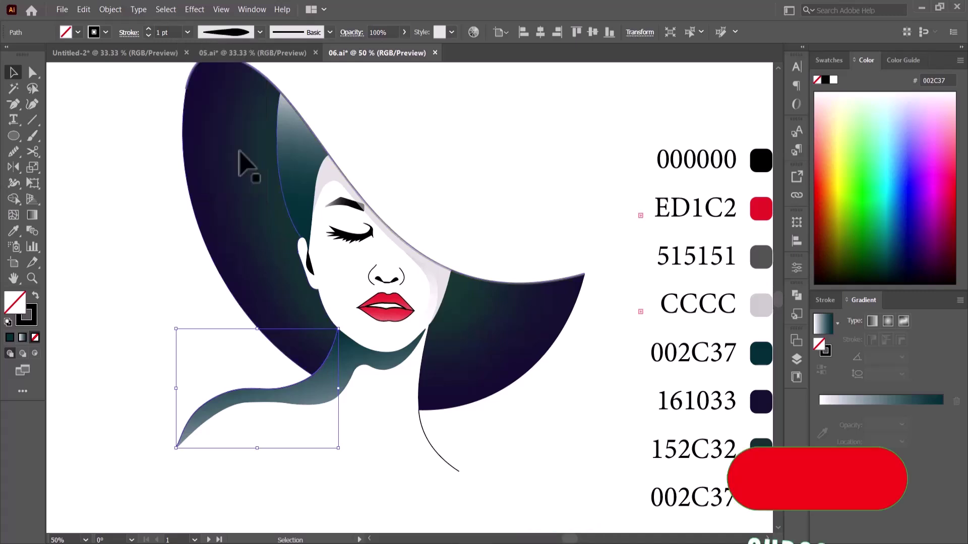
{"action": "left_click", "coordinate": [134, 270]}
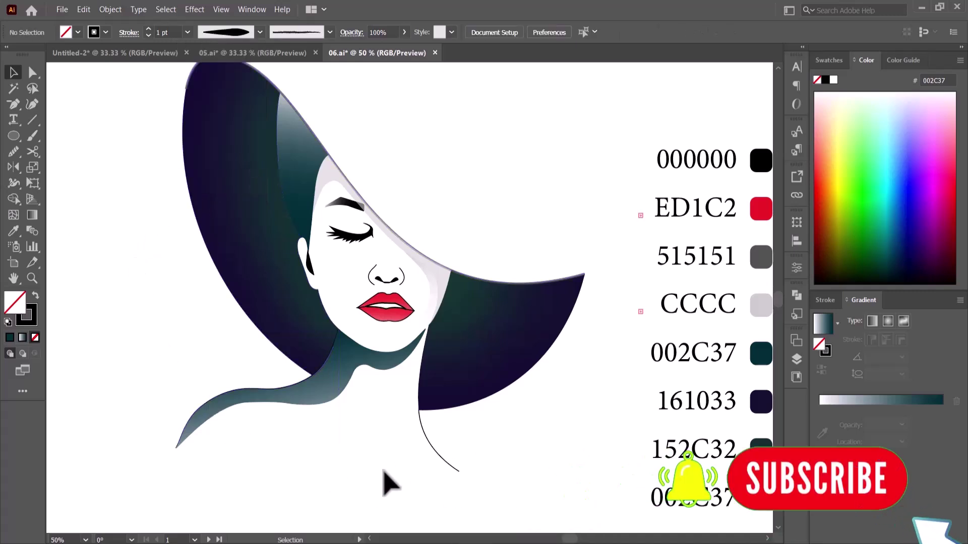
{"action": "left_click", "coordinate": [444, 461]}
{"action": "left_click", "coordinate": [229, 33]}
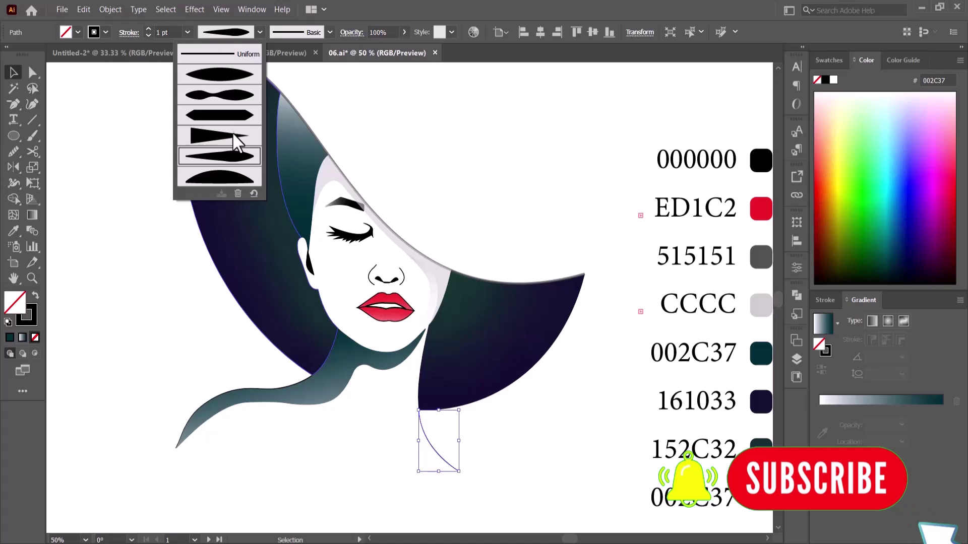
{"action": "left_click", "coordinate": [237, 135]}
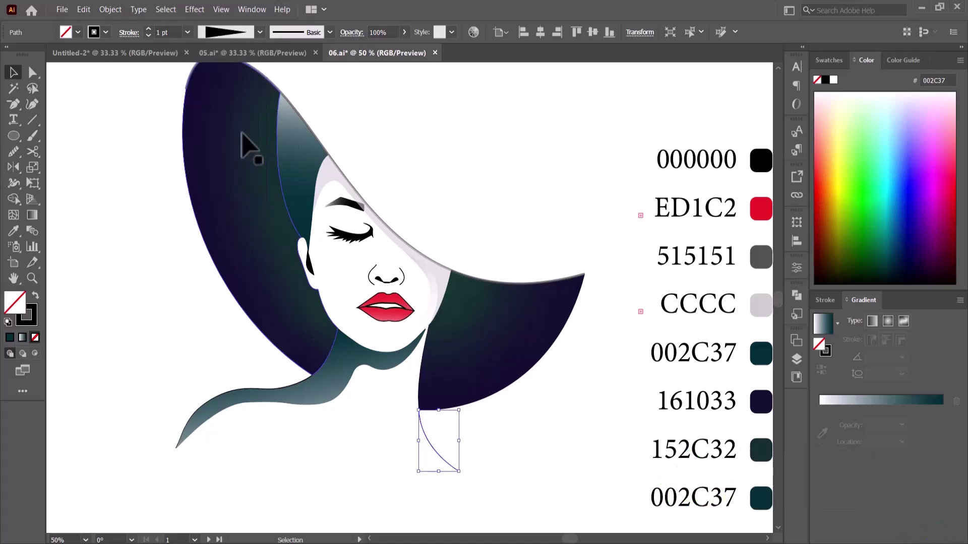
{"action": "left_click", "coordinate": [124, 267]}
{"action": "key", "text": "ctrl+minus"}
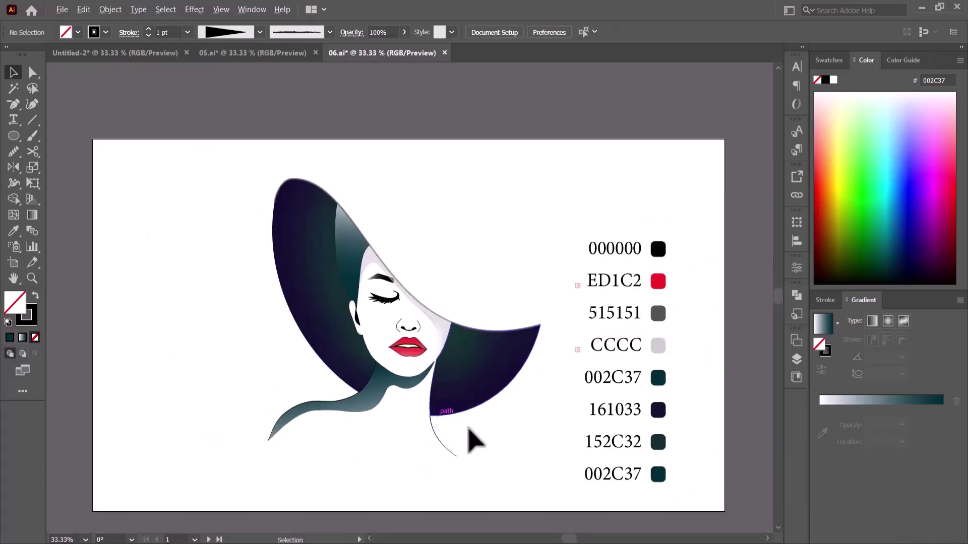
{"action": "left_click_drag", "start_coordinate": [477, 441], "coordinate": [454, 416]}
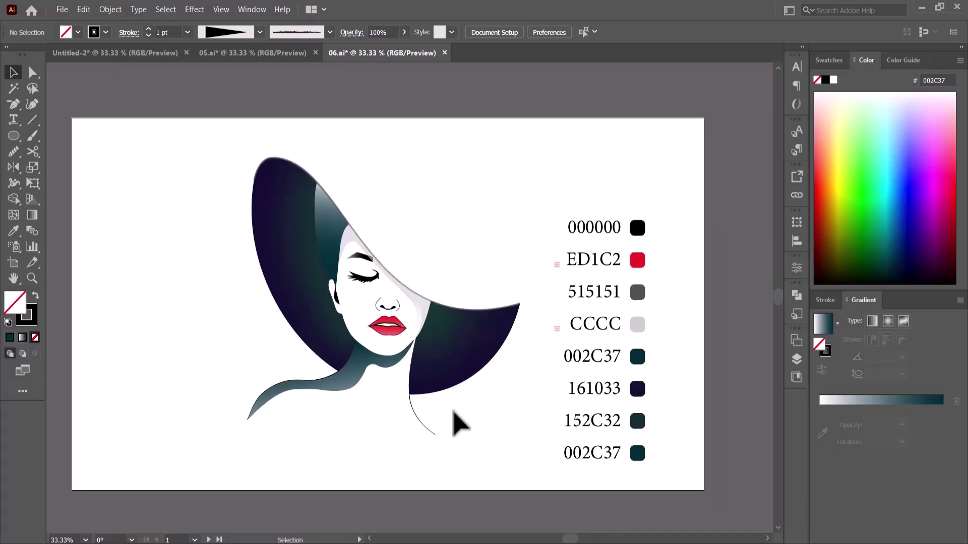